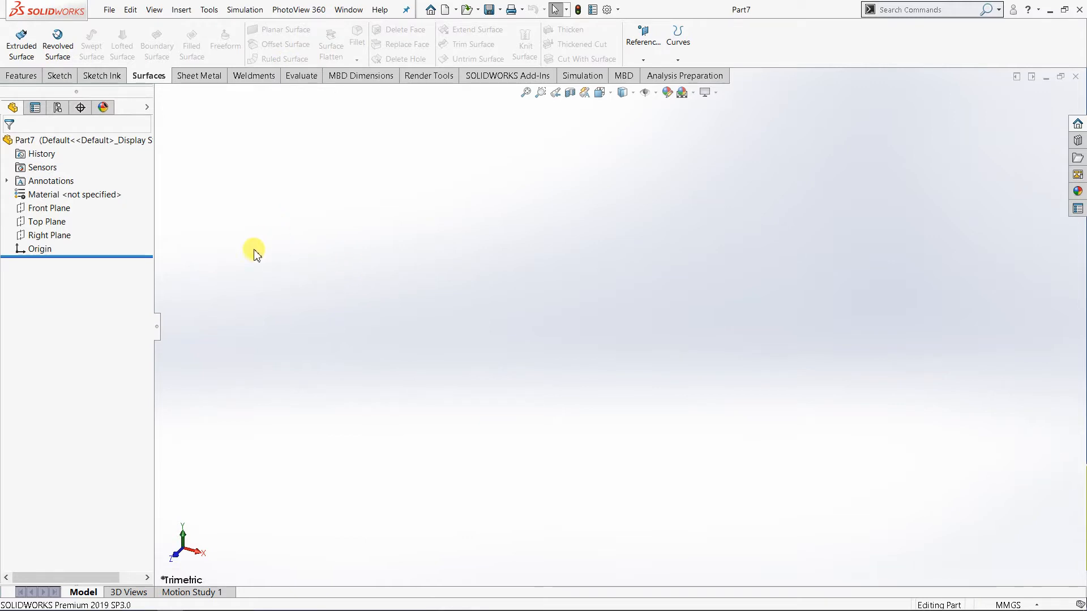
Start a new sketch on the Front Plane.
left_click(57, 208)
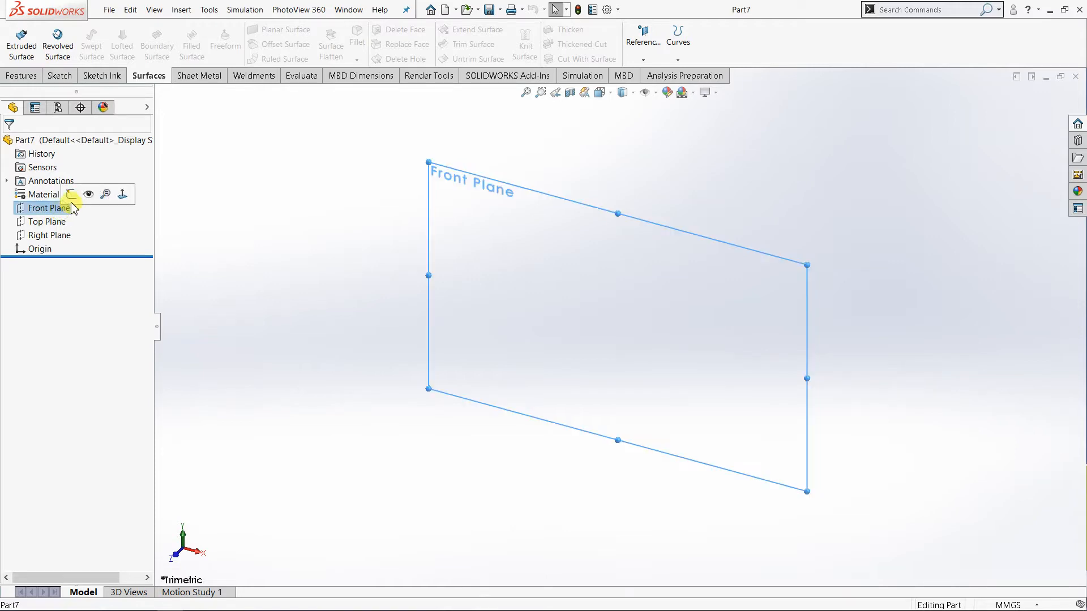
left_click(70, 194)
left_click(342, 224)
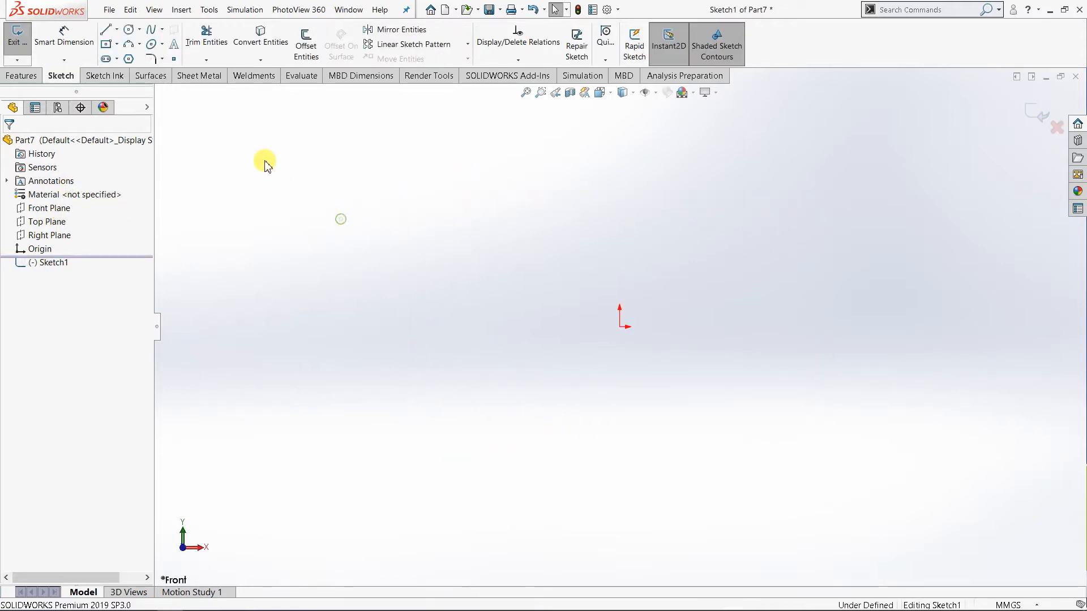
left_click(139, 45)
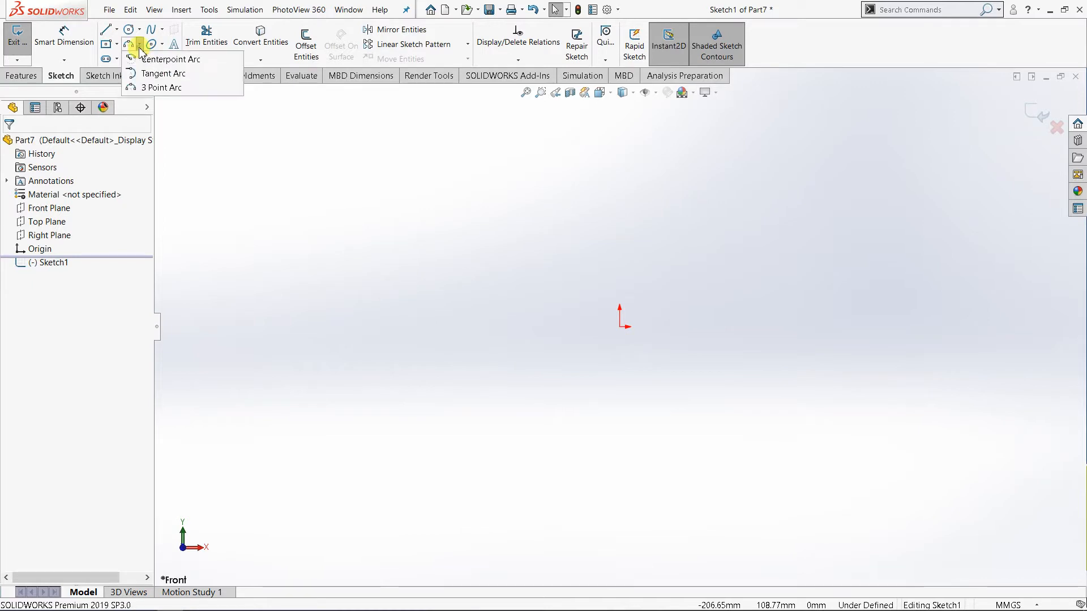
left_click(159, 88)
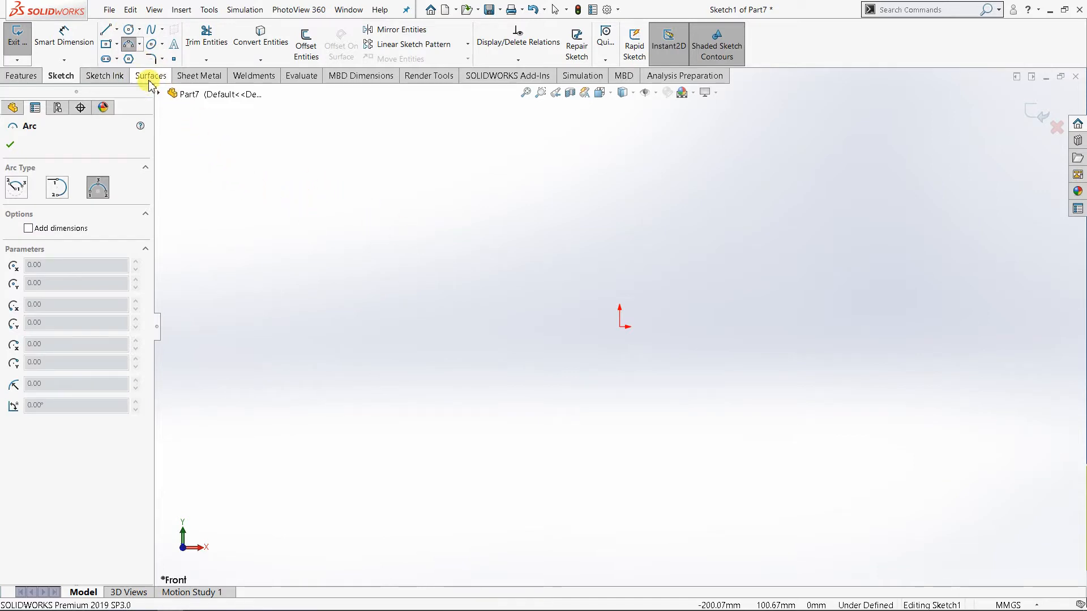
left_click(139, 44)
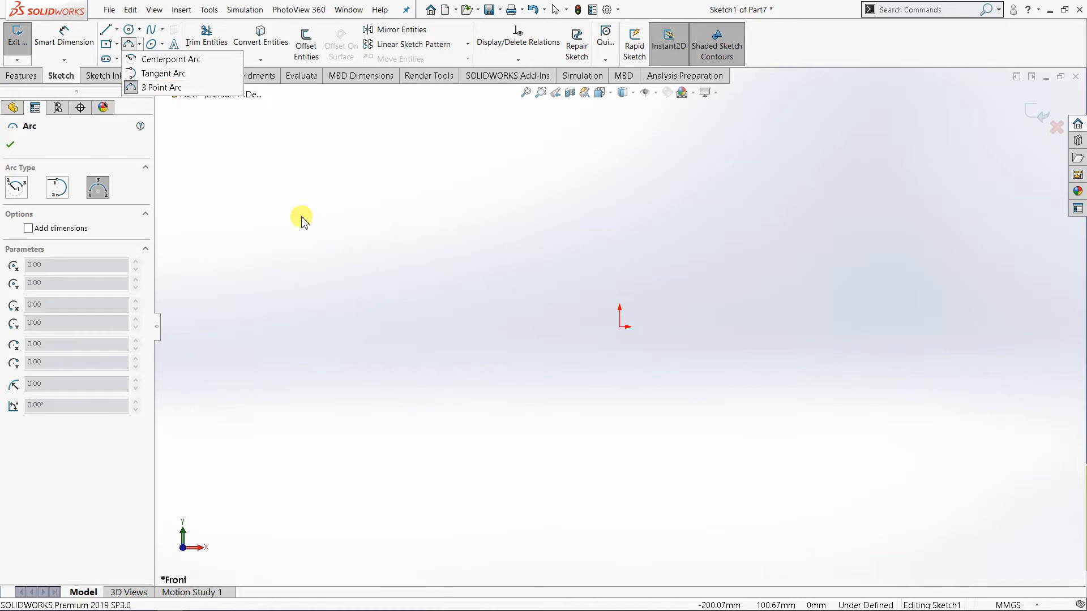
key("Escape")
key("Escape")
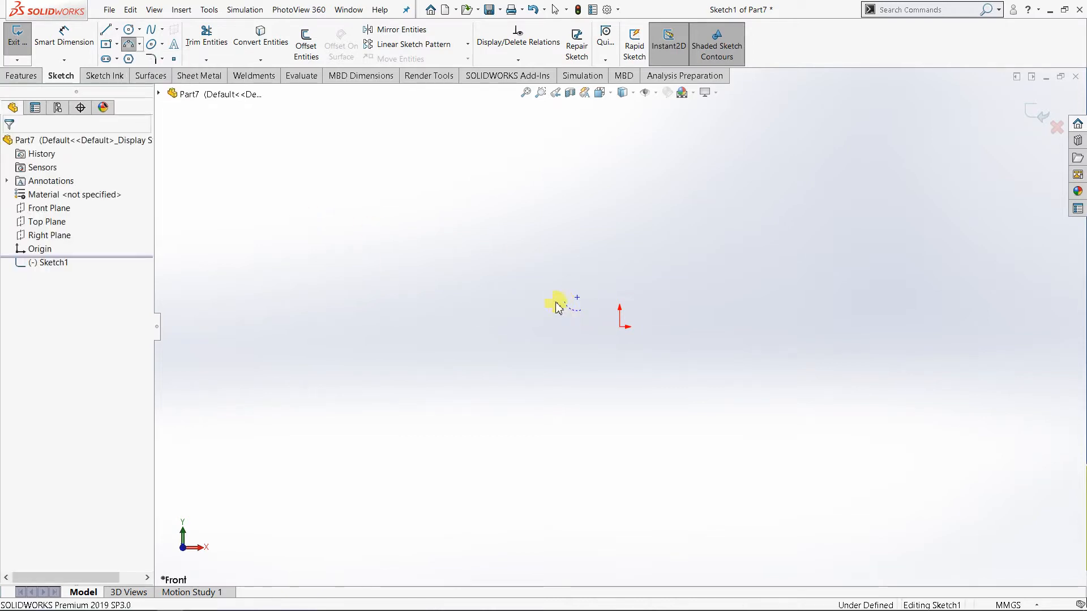
Sketch an upward semicircular three-point arc of about 36.6 mm radius, with both endpoints level with the origin.
left_click(141, 48)
left_click(154, 85)
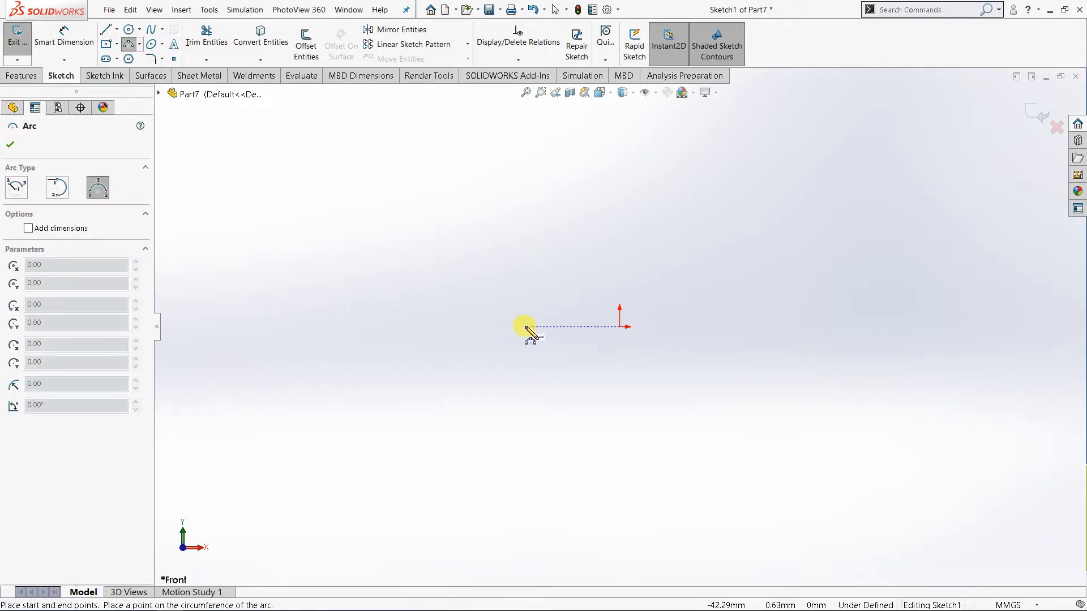
left_click(527, 327)
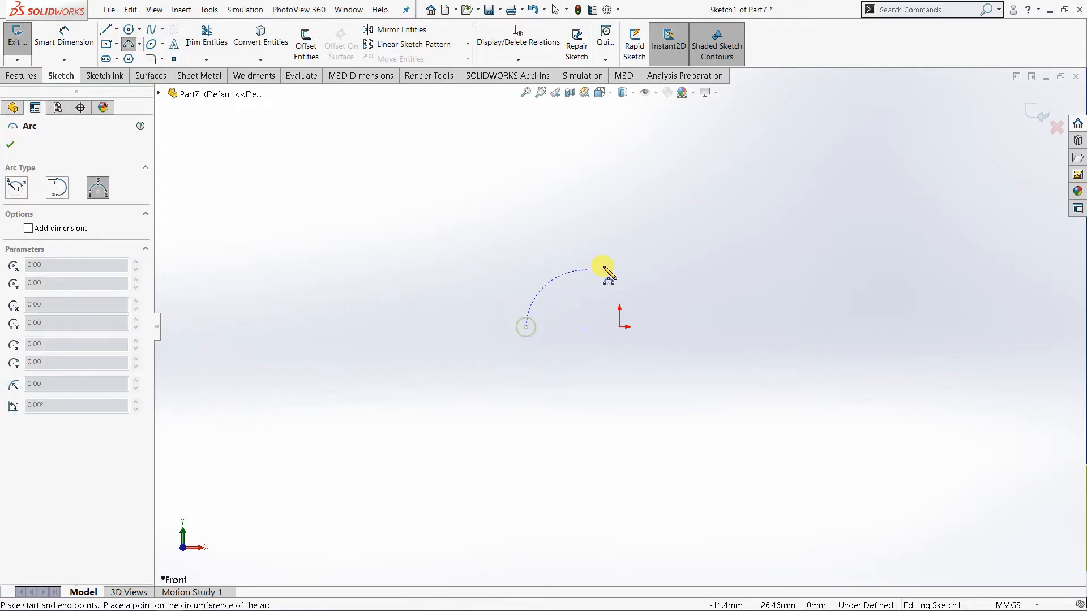
left_click(690, 327)
left_click(634, 253)
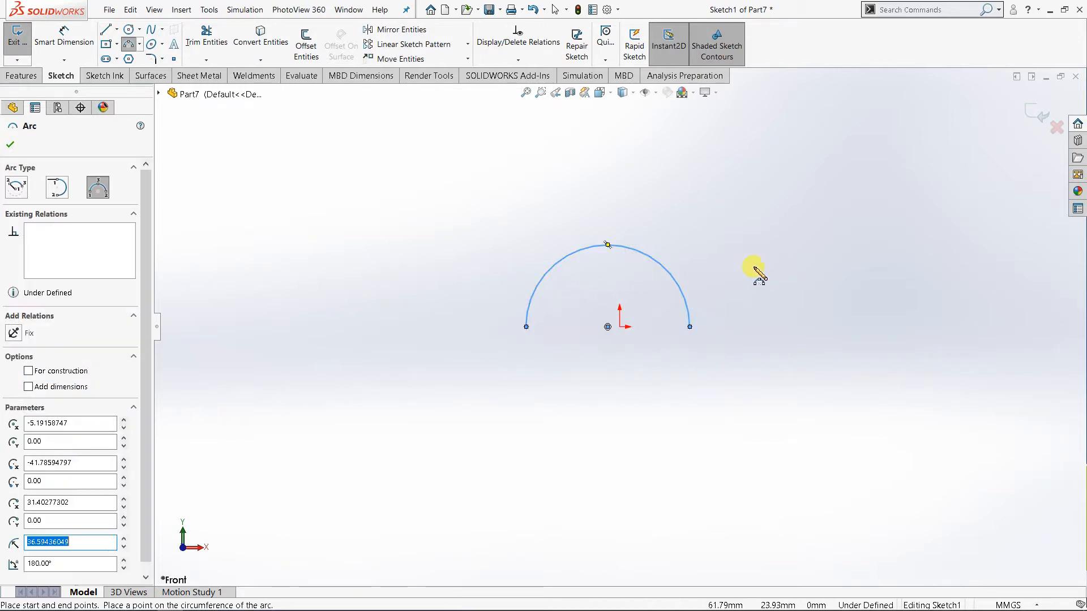
left_click(11, 146)
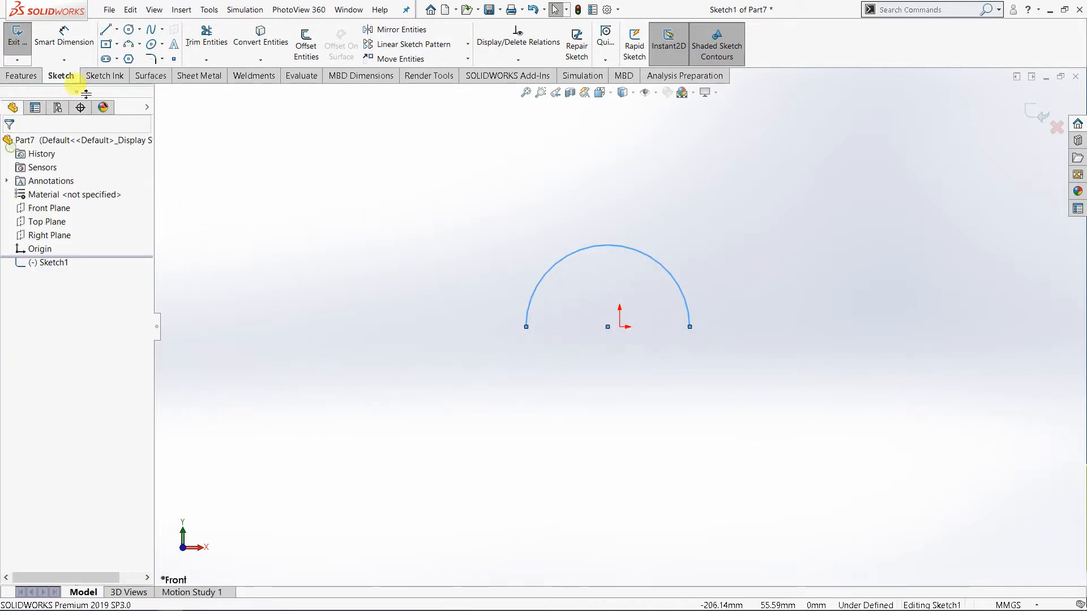
Dimension the horizontal distance between the arc's two endpoints as 100 mm.
left_click(64, 35)
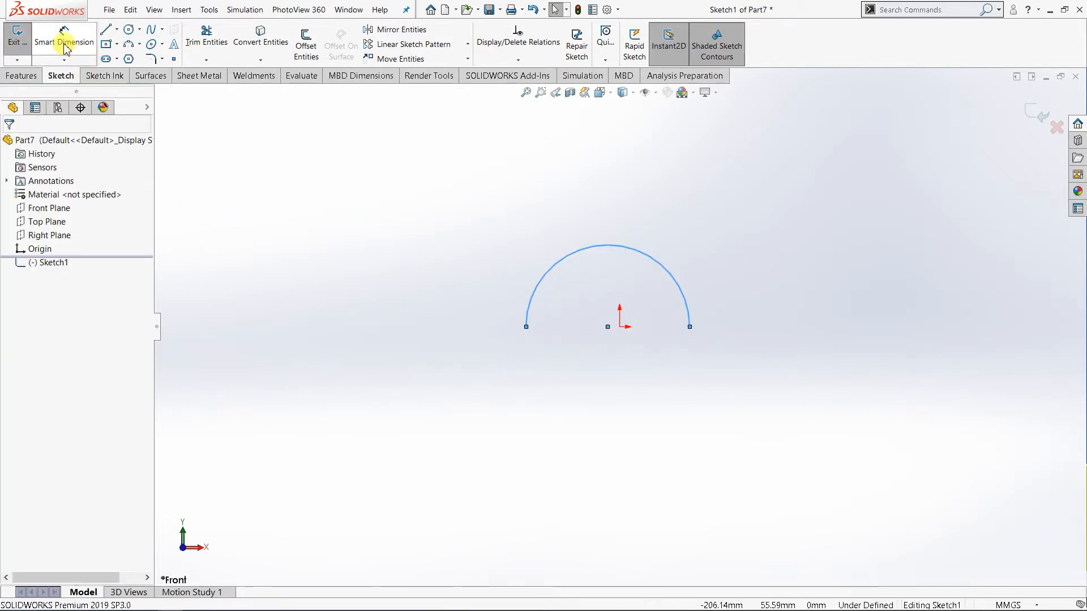
left_click(527, 327)
left_click(690, 329)
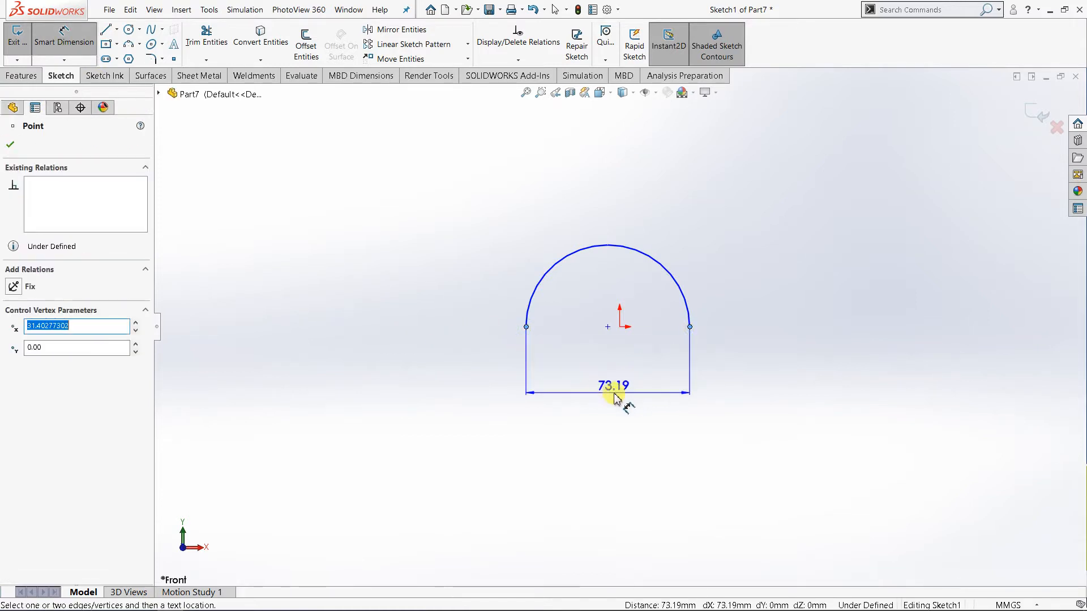
left_click(613, 396)
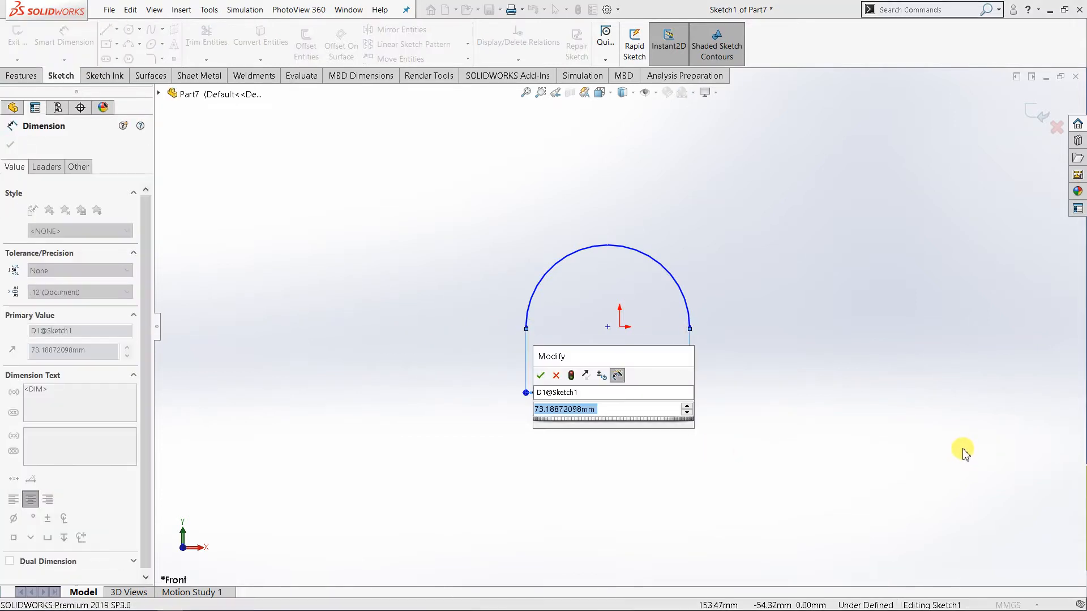
type("100")
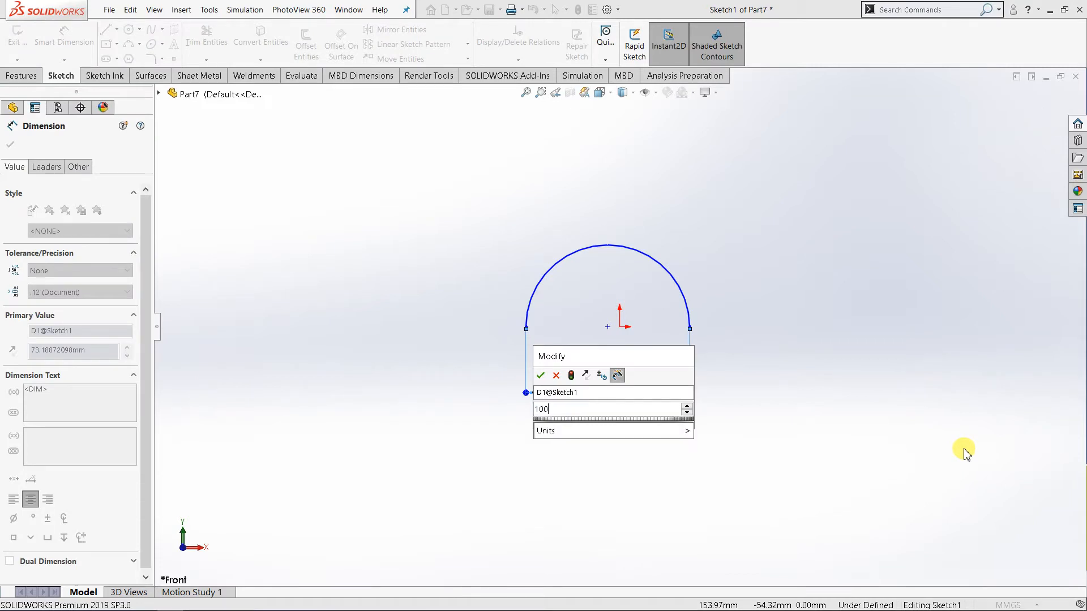
key("Return")
left_click(791, 352)
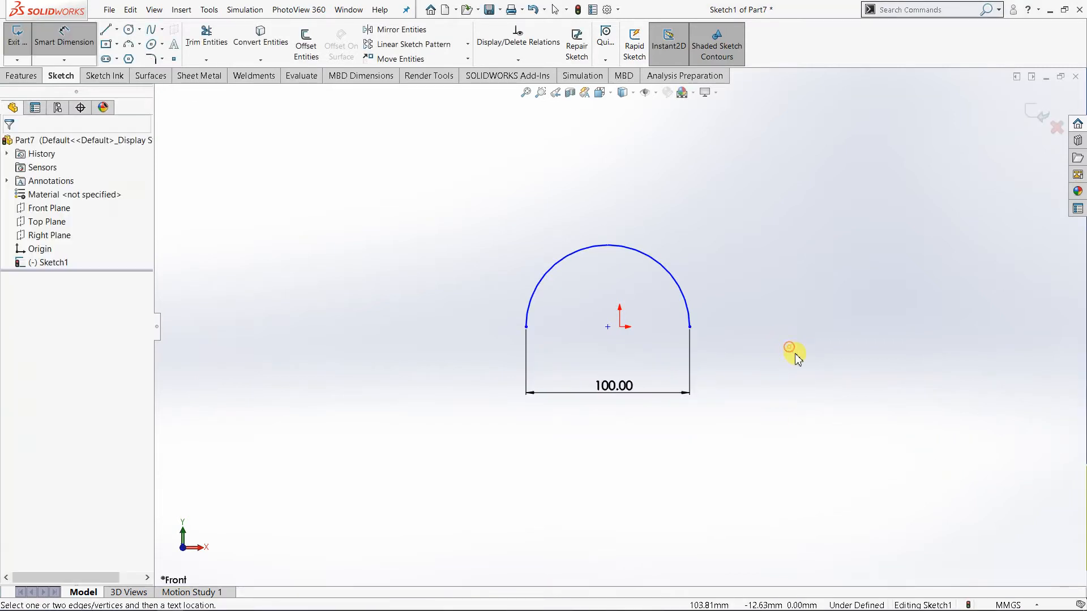
right_click(790, 352)
left_click(810, 384)
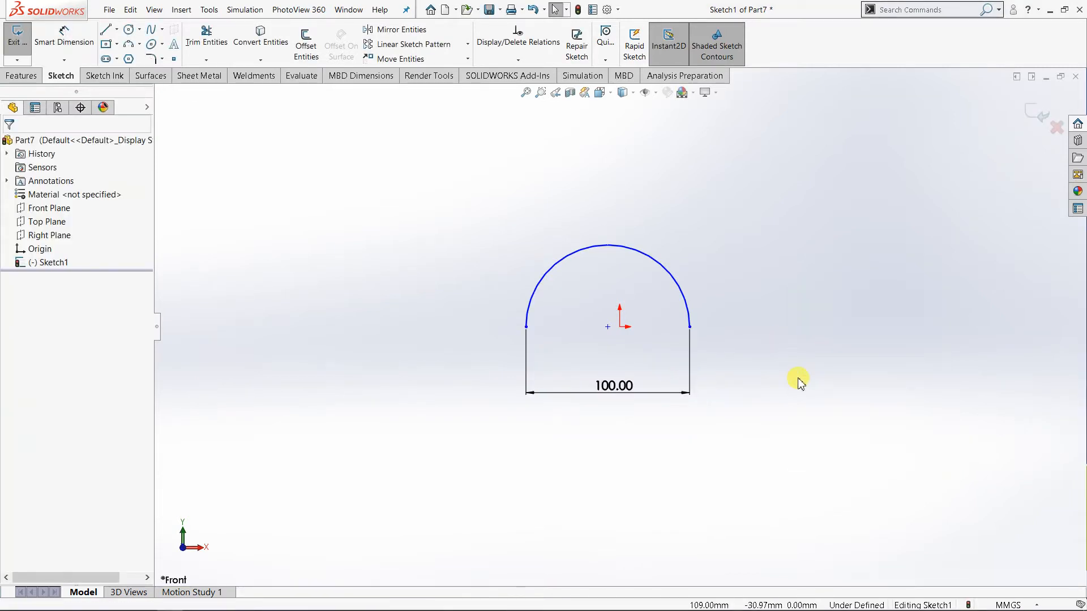
Make the arc's center point coincident with the sketch origin.
left_click(608, 326)
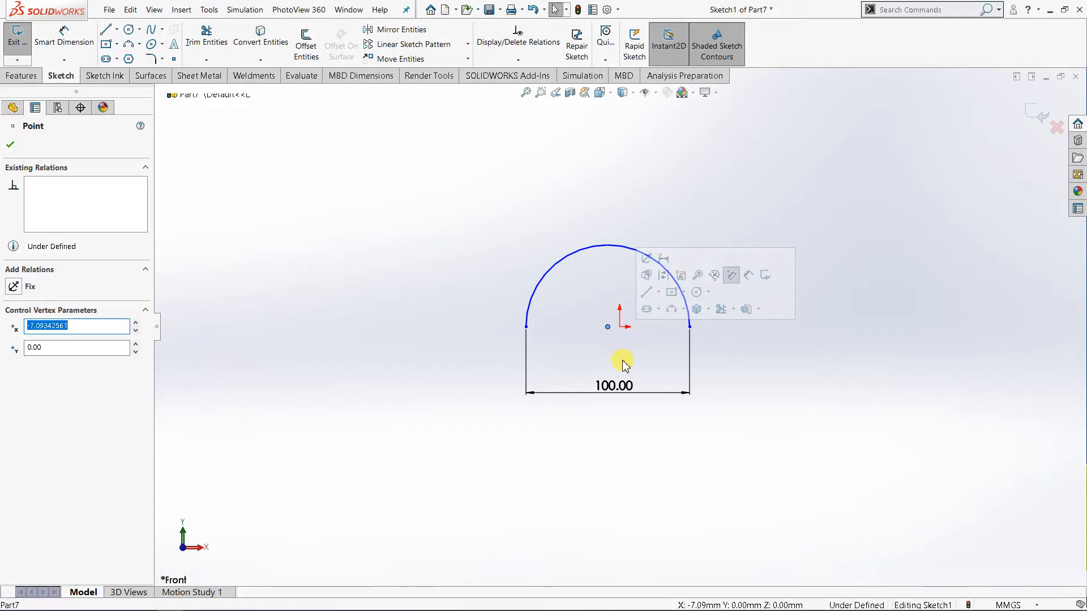
left_click(621, 329, "ctrl")
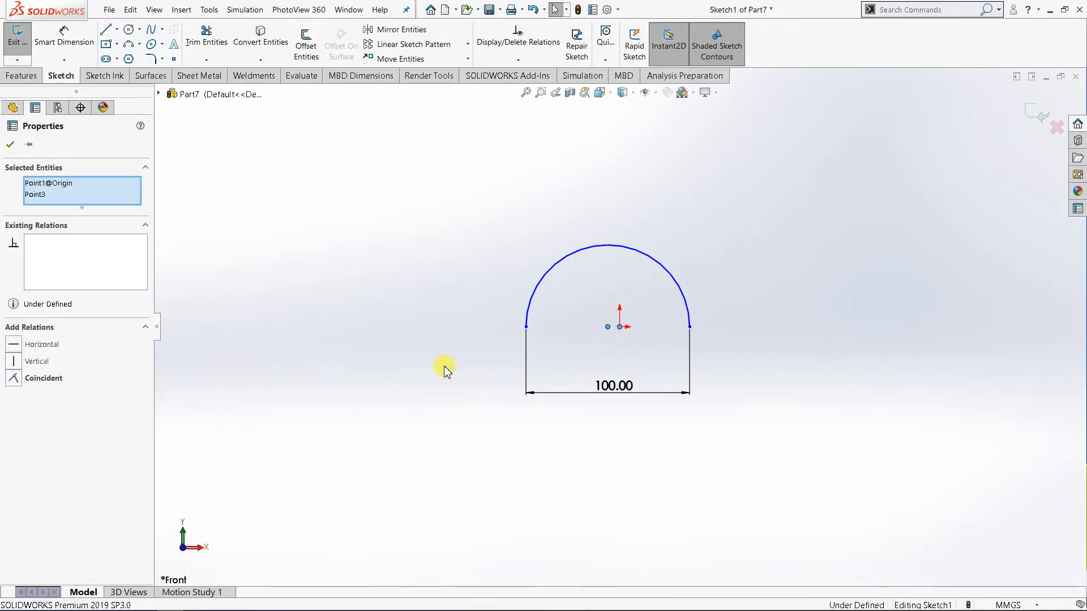
left_click(13, 379)
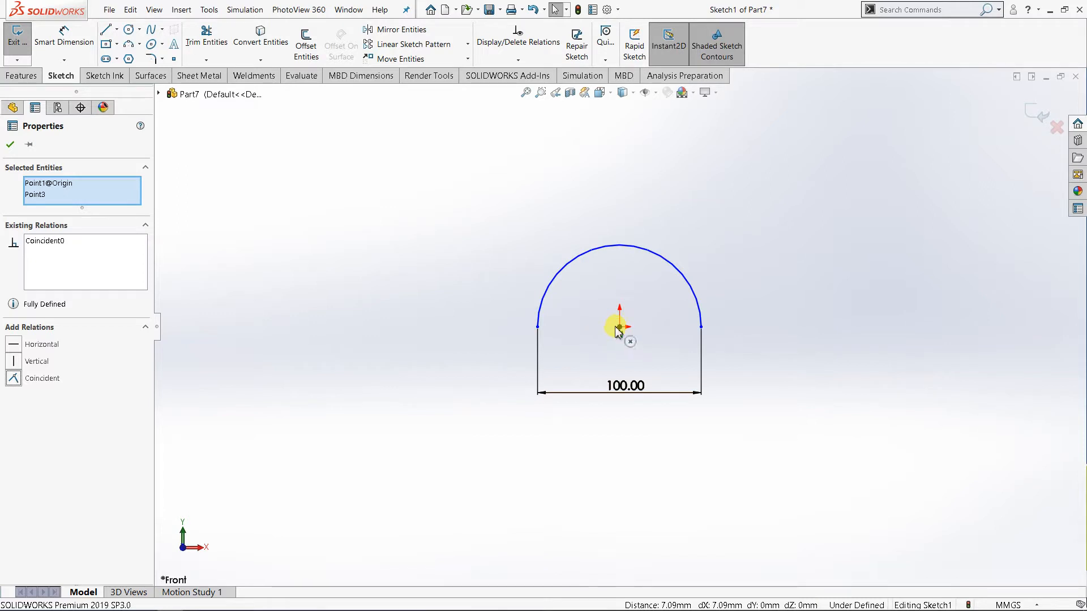
left_click(11, 145)
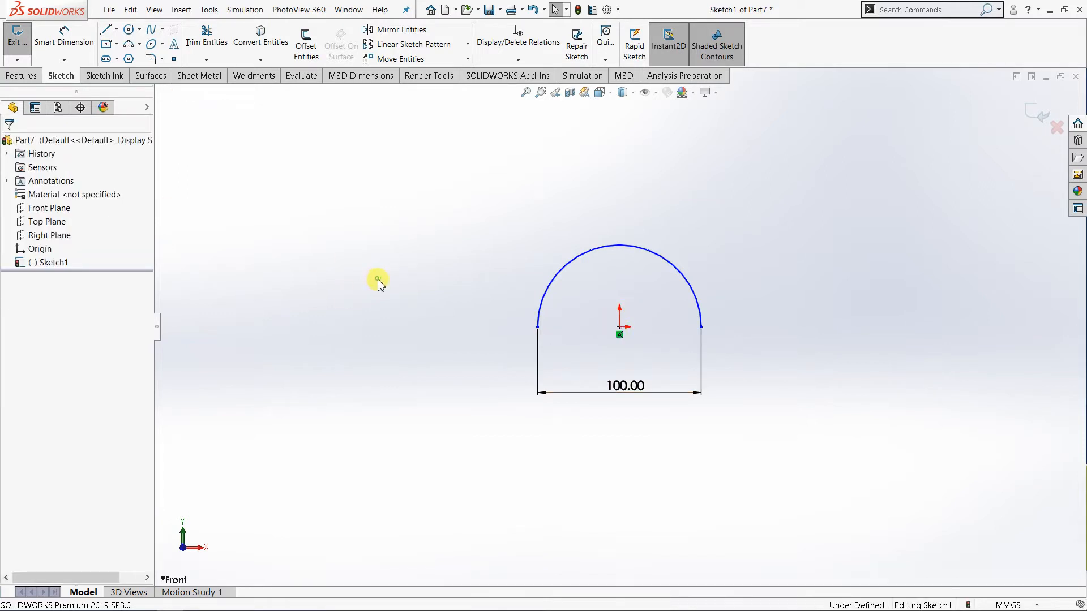
Add a 50 mm radius dimension to the arc.
left_click(55, 52)
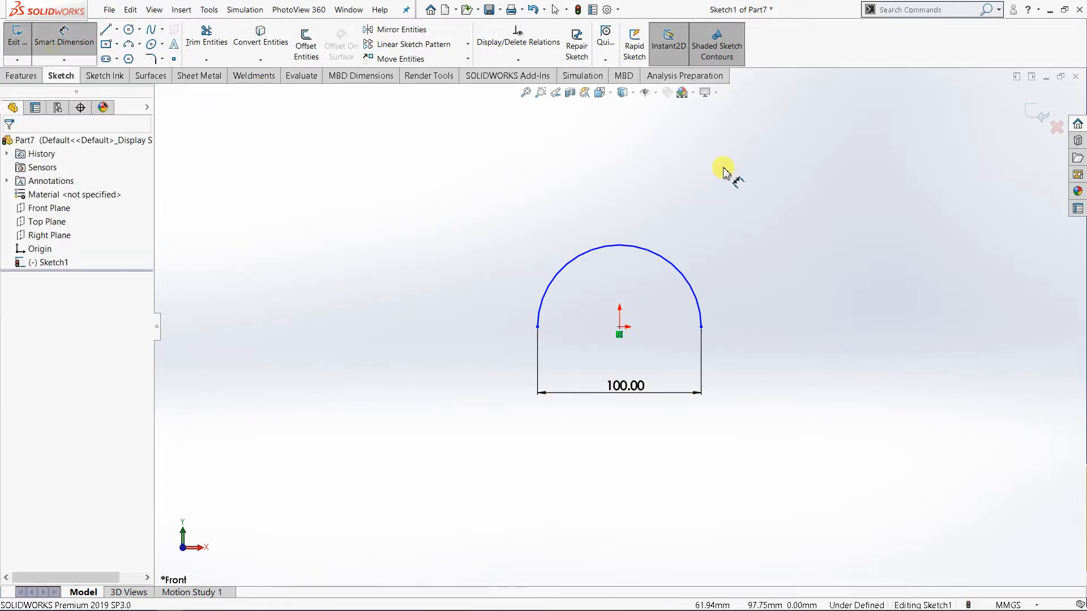
left_click(666, 260)
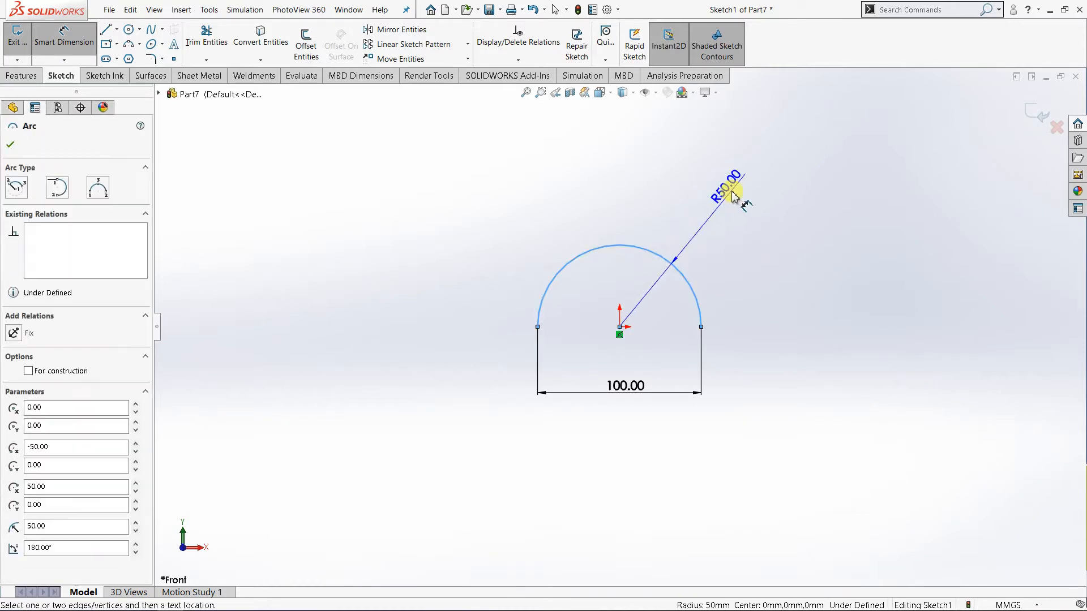
left_click(720, 212)
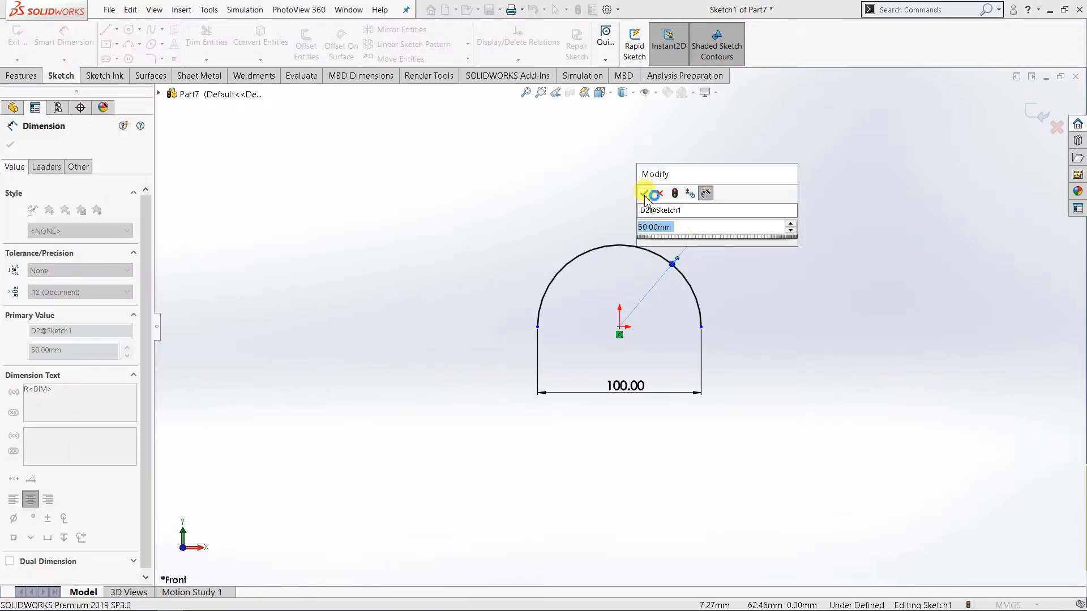
left_click(645, 193)
key("Escape")
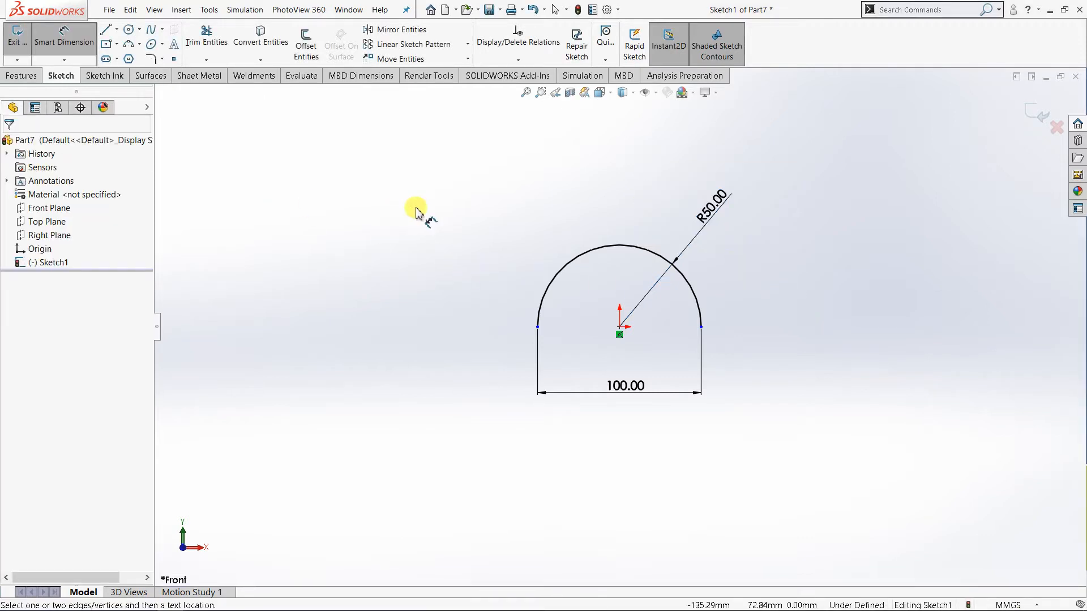
right_click(855, 202)
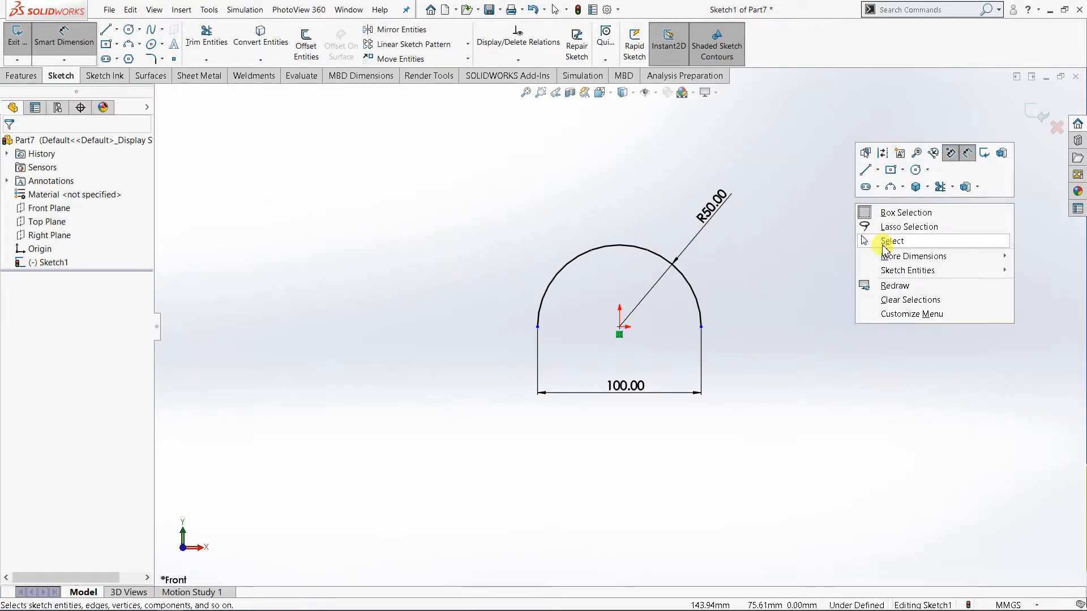
left_click(863, 241)
Extrude the arc sketch as a surface using the Mid Plane end condition and a depth of 80 mm.
mouse_move(830, 262)
middle_mouse_down()
mouse_move(650, 286)
mouse_move(677, 346)
middle_mouse_up()
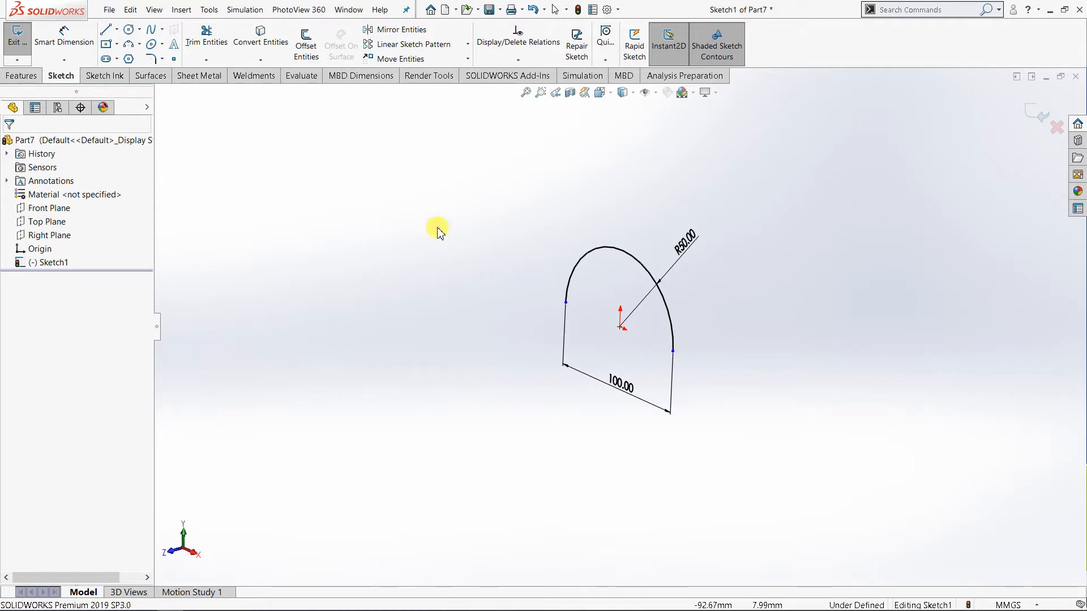
left_click(156, 77)
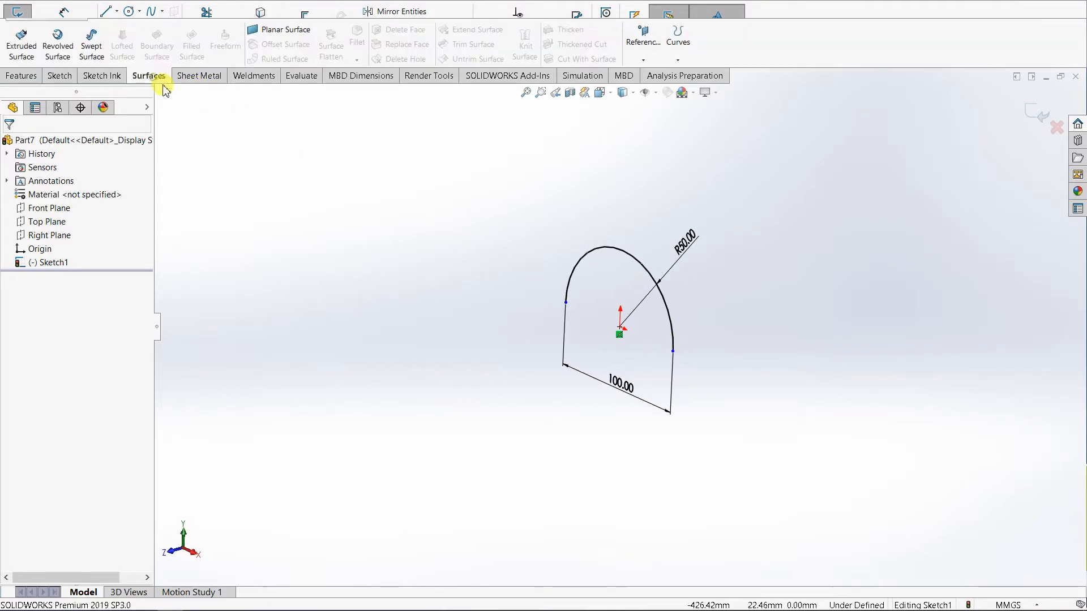
left_click(22, 44)
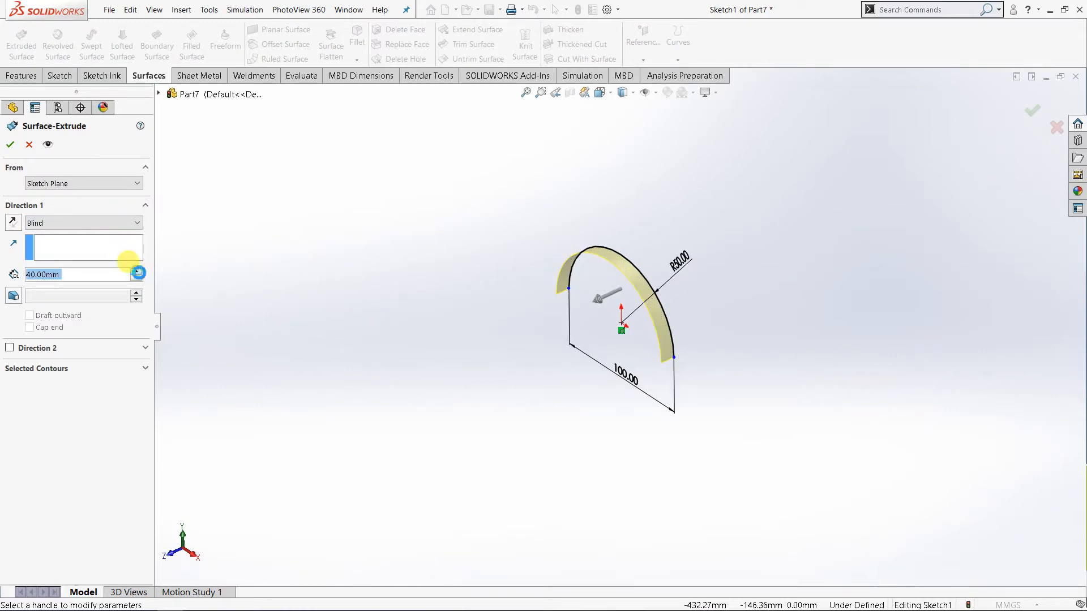
left_click(136, 271)
left_click(136, 271)
left_click(136, 271)
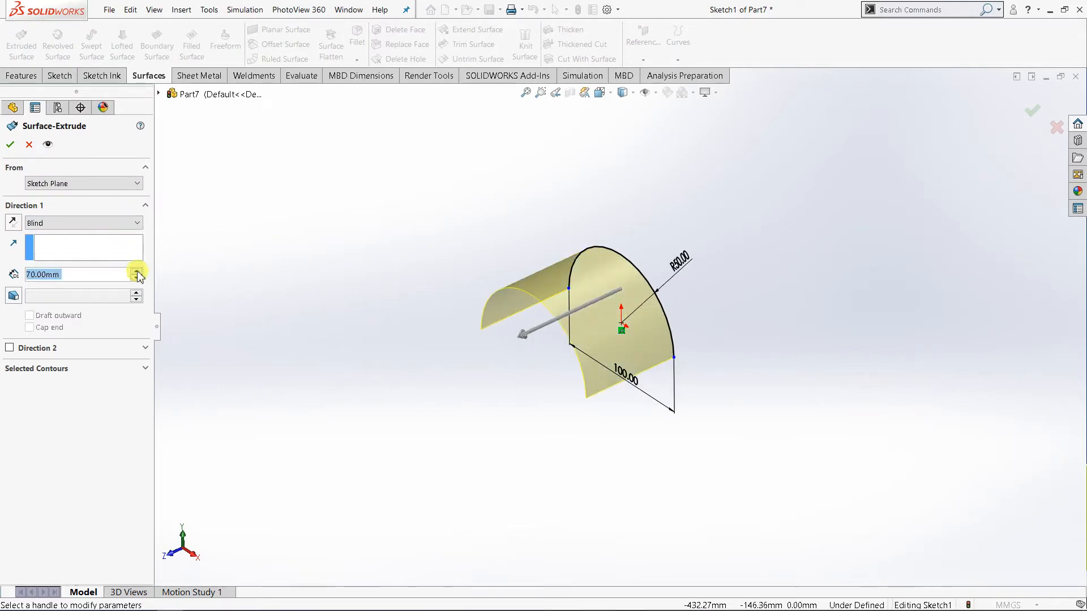
left_click(125, 230)
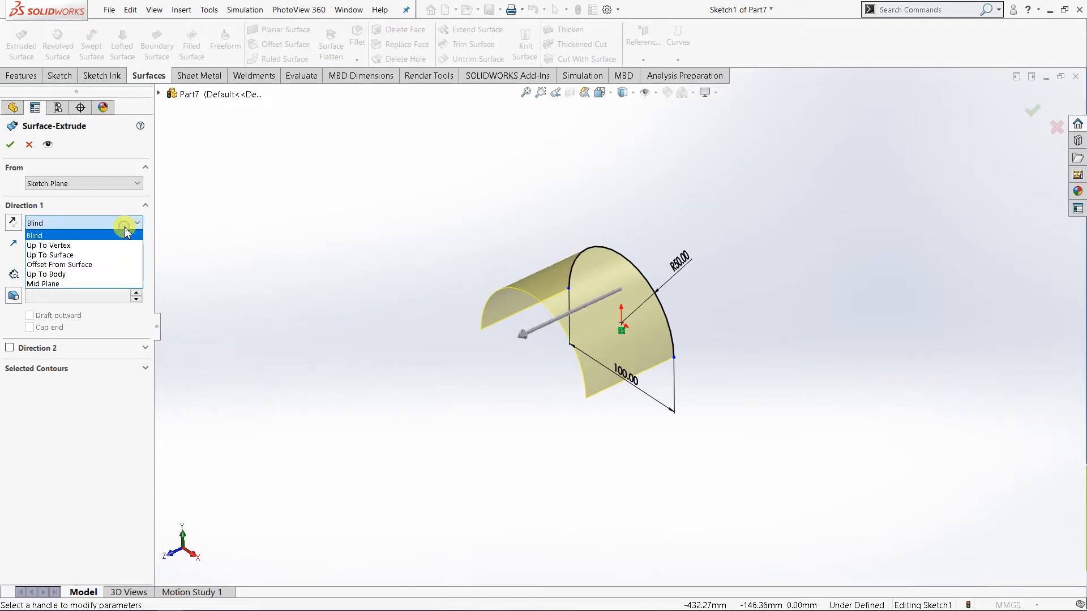
left_click(80, 283)
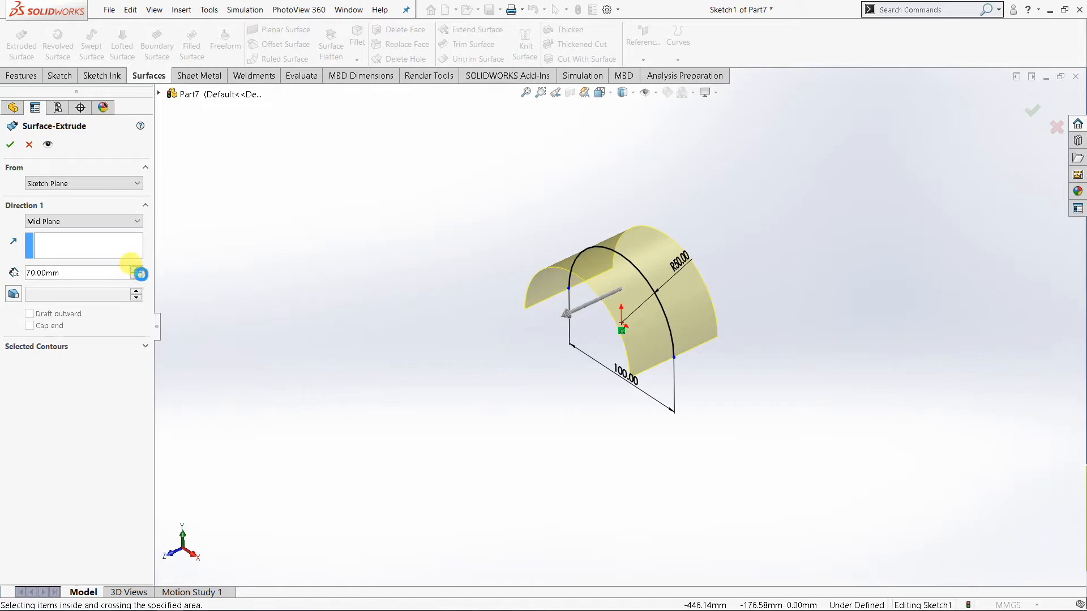
left_click(141, 274)
middle_click_drag(573, 365, 650, 372)
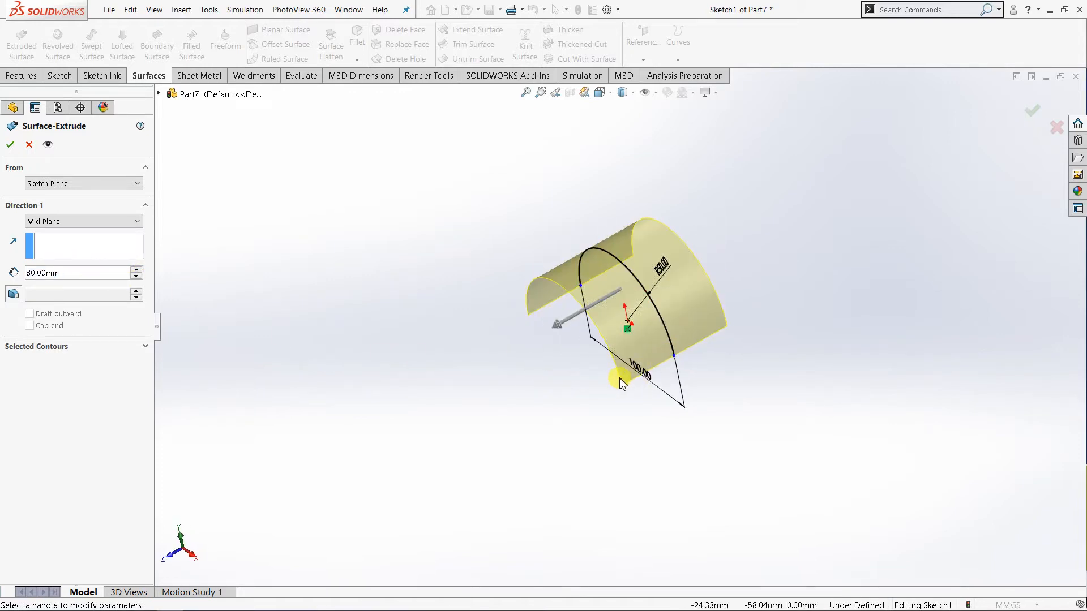
mouse_move(557, 321)
middle_mouse_down()
mouse_move(579, 318)
mouse_move(568, 317)
middle_mouse_up()
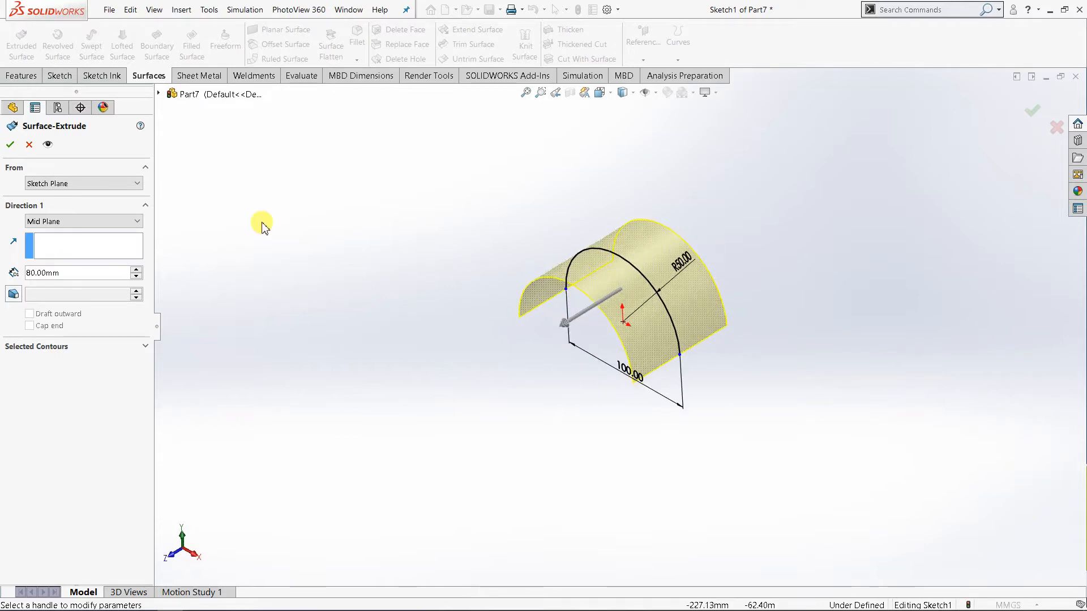
left_click(10, 145)
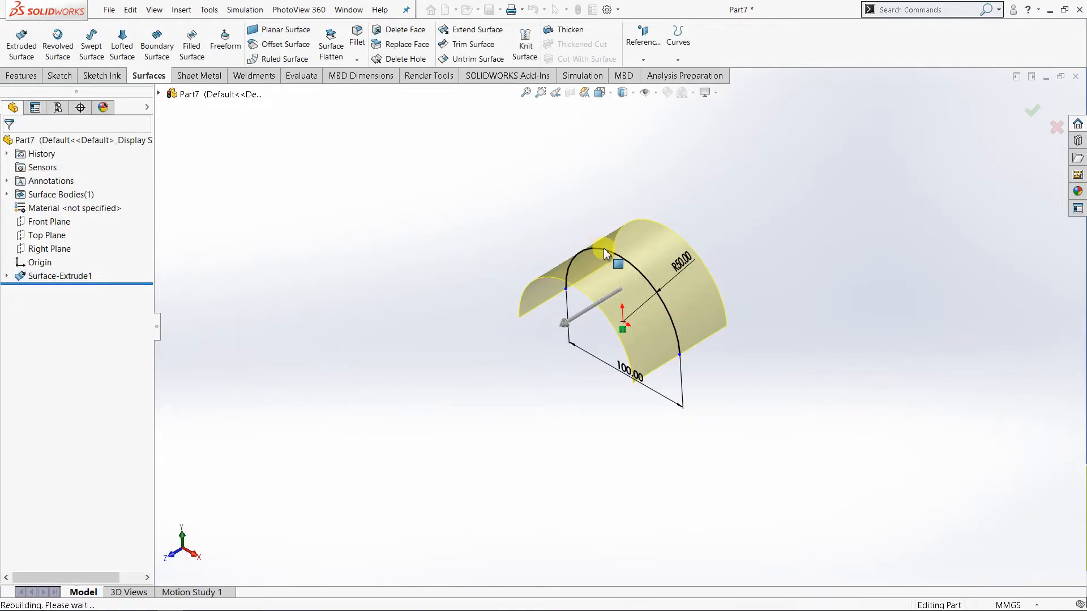
middle_click_drag(636, 279, 647, 257)
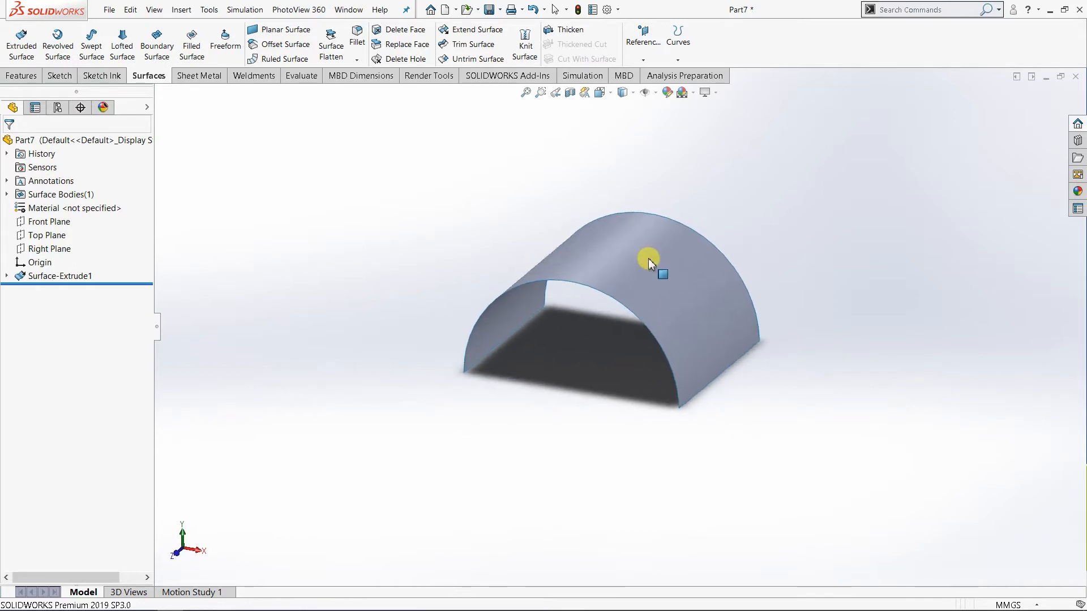
Start a Tangent to Surface ruled surface and select one straight lower edge of the half-cylinder parallel to its axis.
left_click(281, 60)
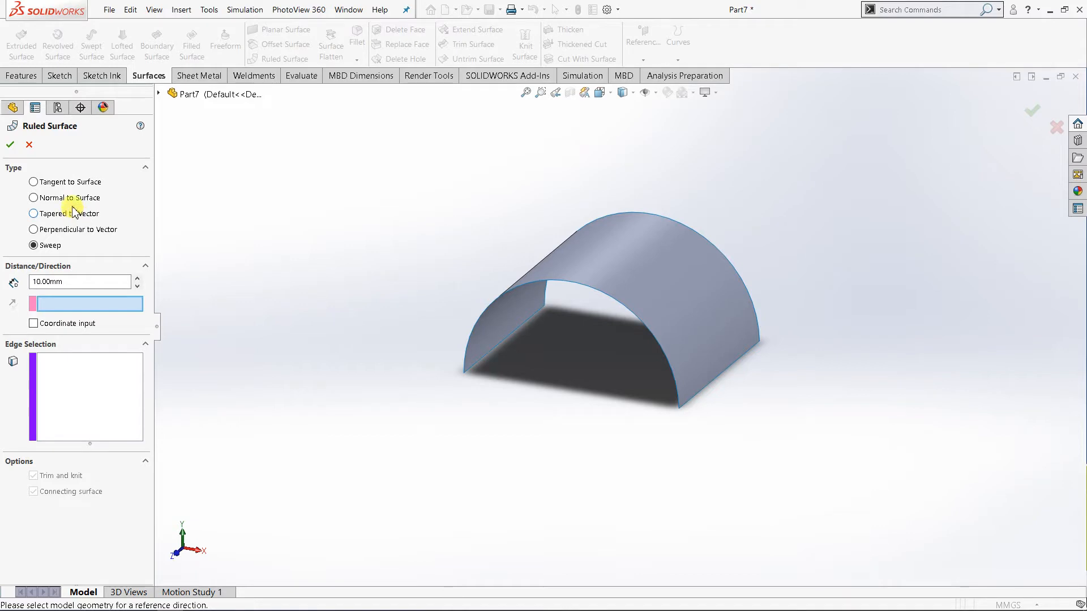
left_click(51, 182)
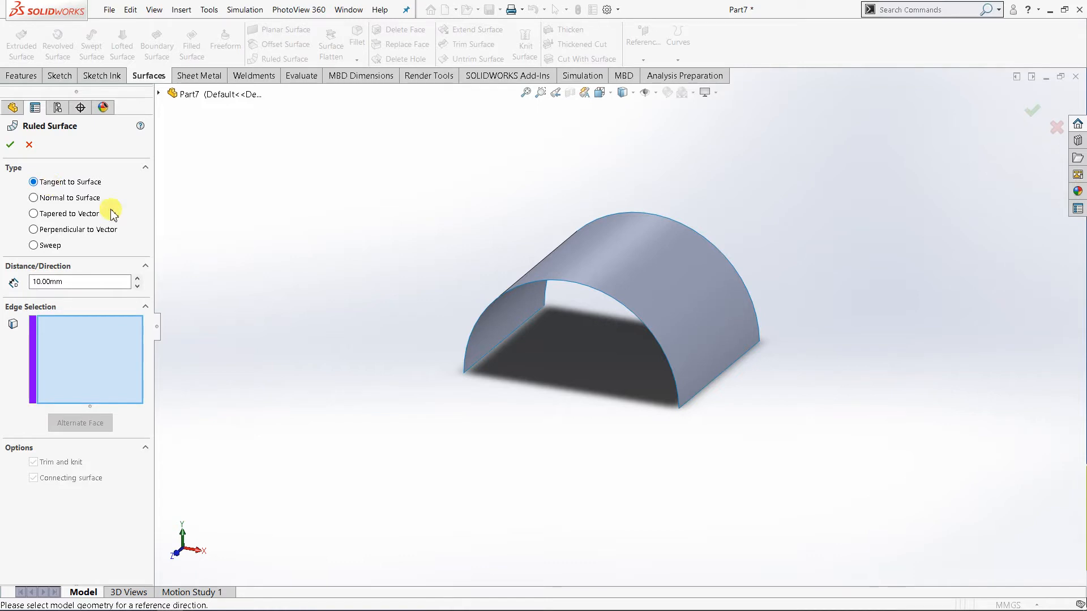
middle_click_drag(354, 361, 321, 358)
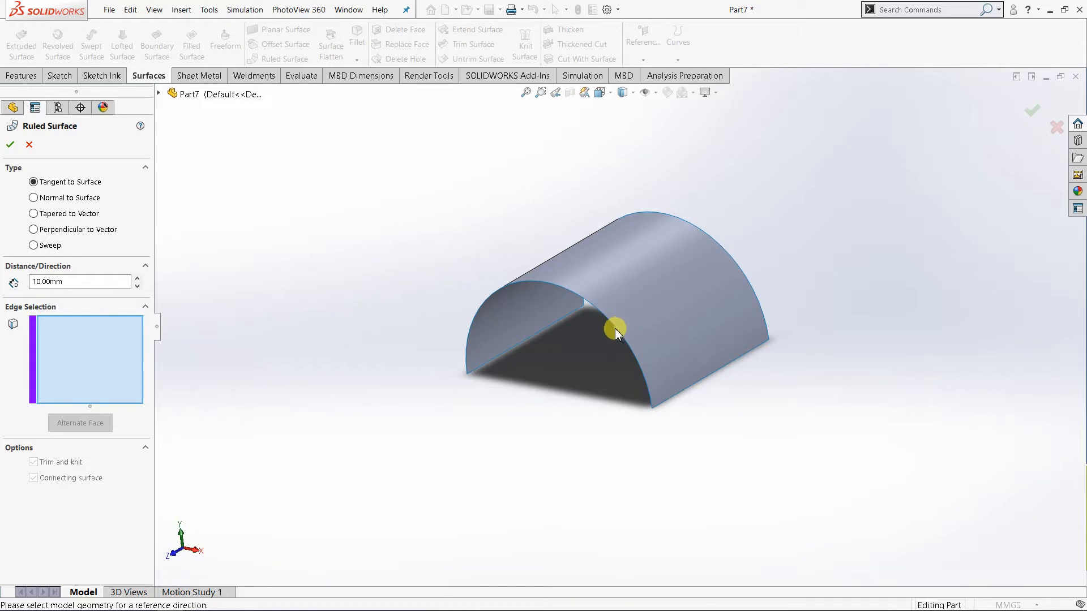
middle_click_drag(579, 355, 595, 324)
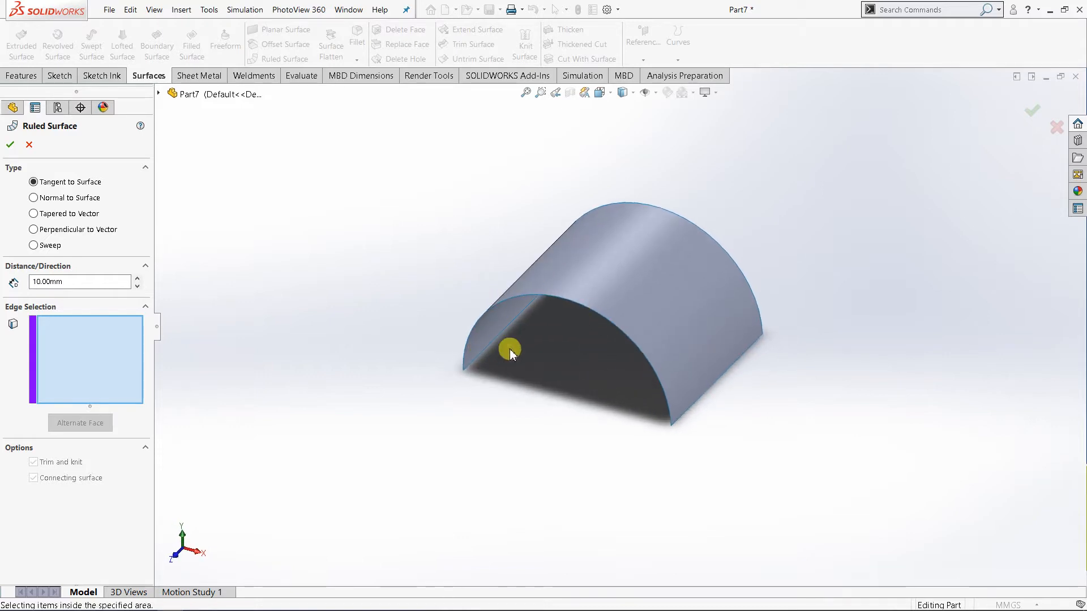
middle_click_drag(510, 347, 556, 344)
middle_click_drag(681, 300, 641, 298)
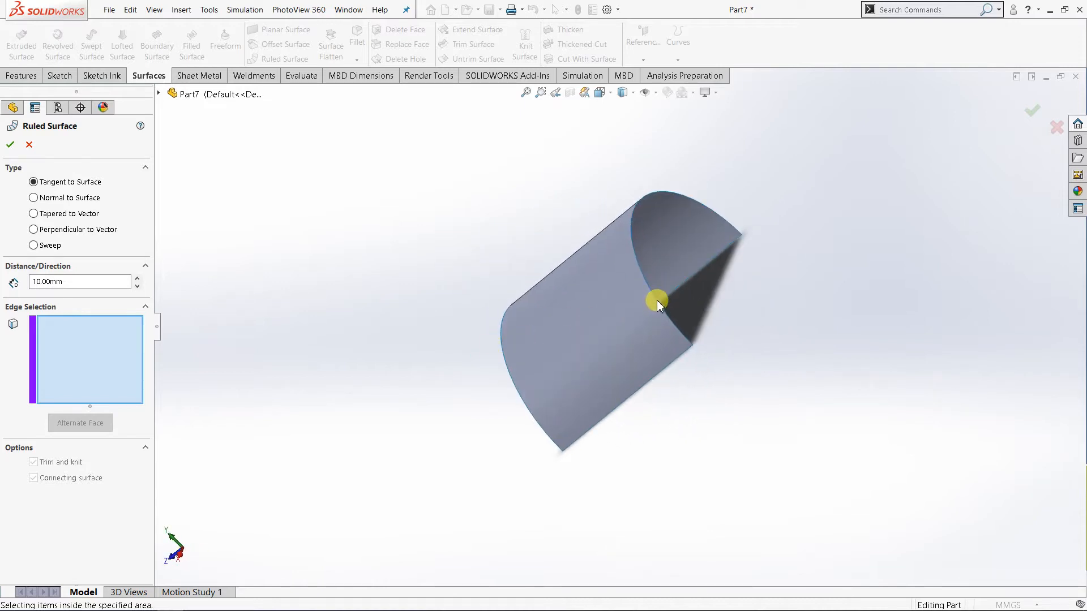
middle_click_drag(417, 338, 513, 249)
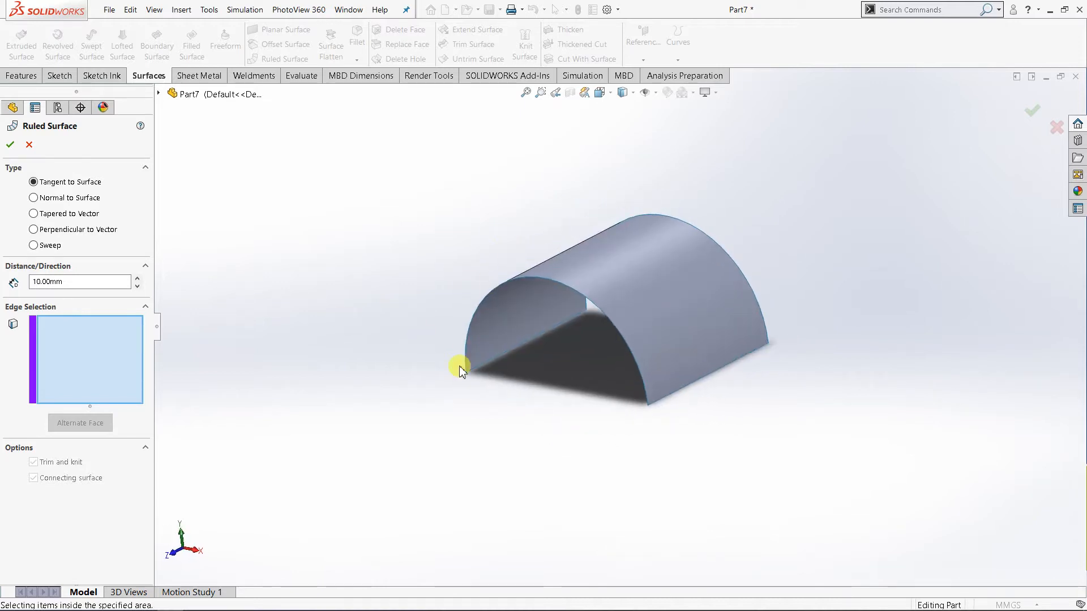
left_click(685, 390)
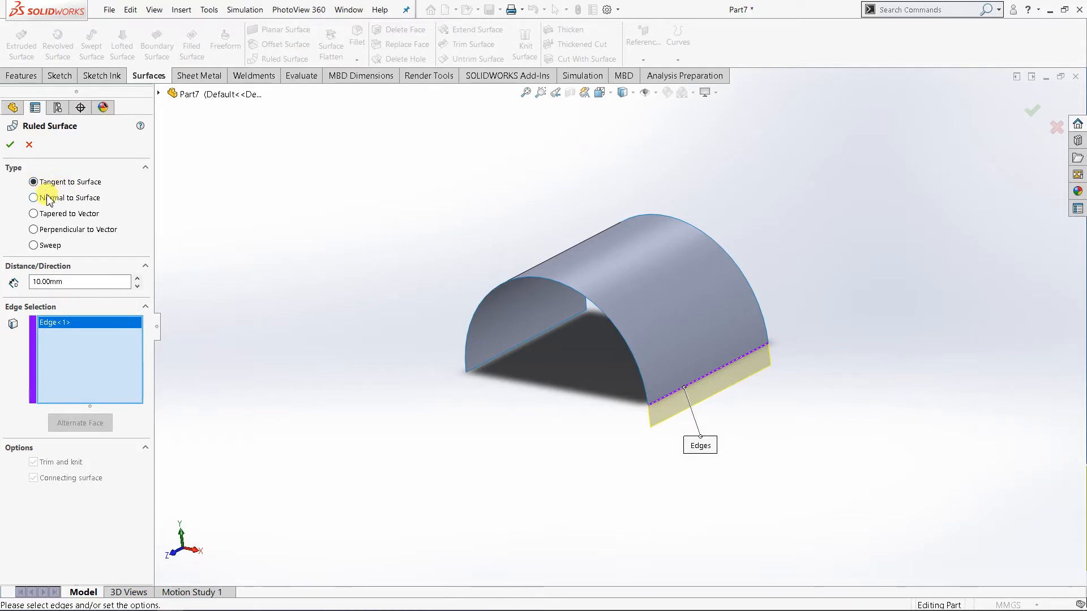
Try ruled surface distances of 90 mm and 40 mm on the selected straight edge.
middle_click_drag(399, 374, 601, 373)
mouse_move(728, 392)
middle_mouse_down()
mouse_move(722, 399)
mouse_move(732, 396)
middle_mouse_up()
scroll(735, 402, "down", 3)
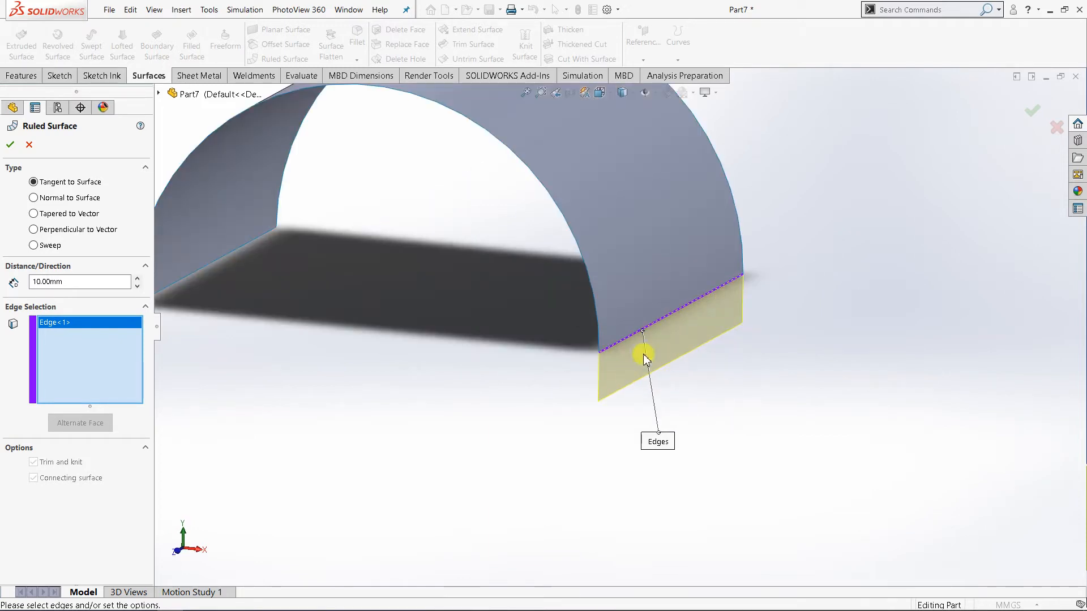
scroll(649, 365, "up", 3)
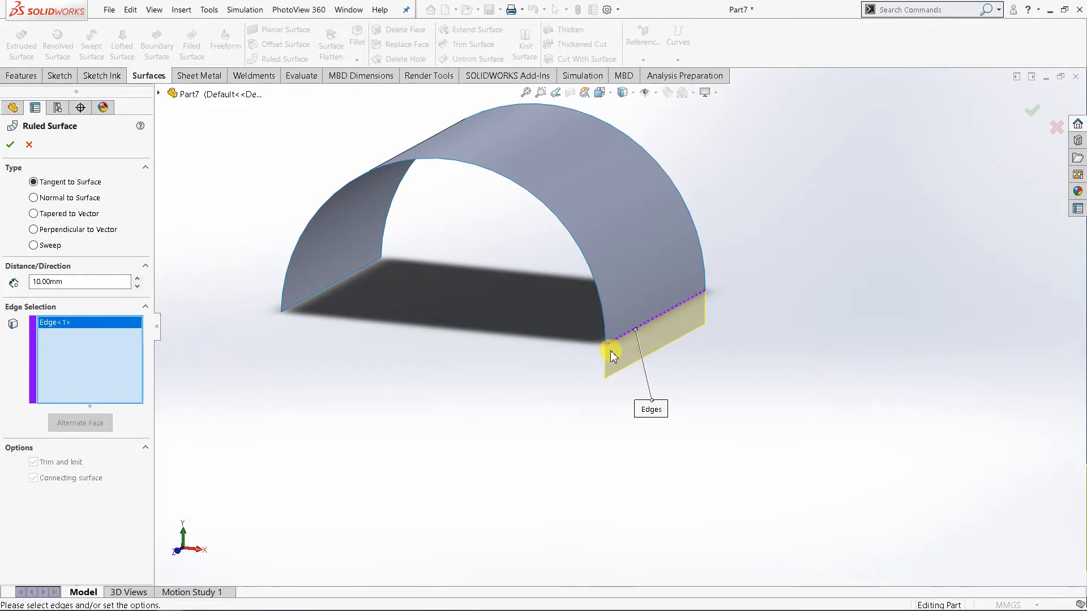
left_click(136, 279)
left_click(136, 278)
left_click(136, 278)
left_click(136, 278)
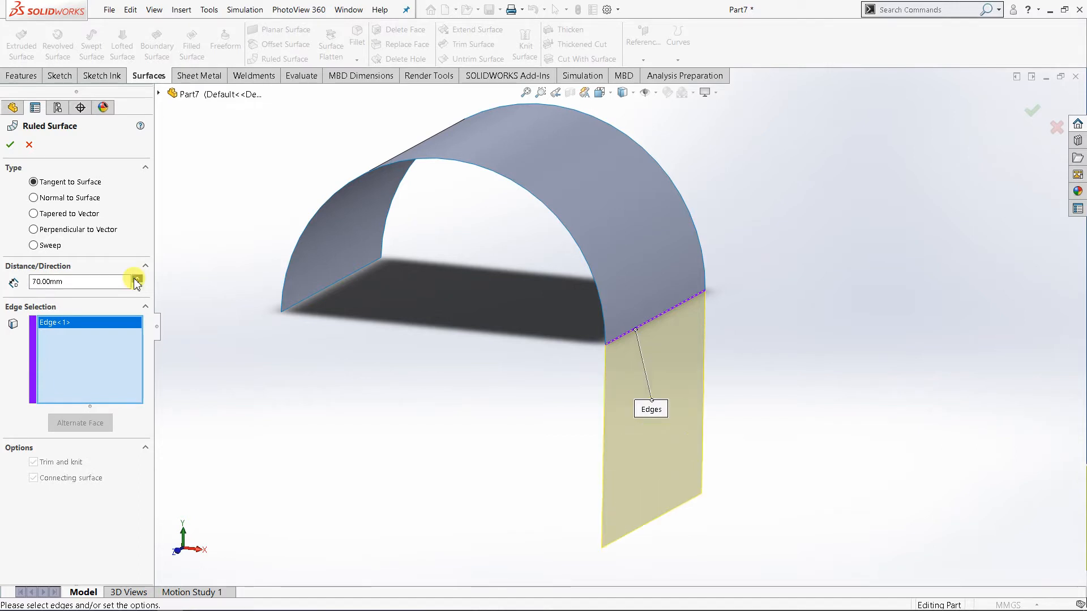
left_click(136, 279)
left_click(136, 278)
scroll(482, 446, "up", 3)
middle_click_drag(483, 445, 533, 479)
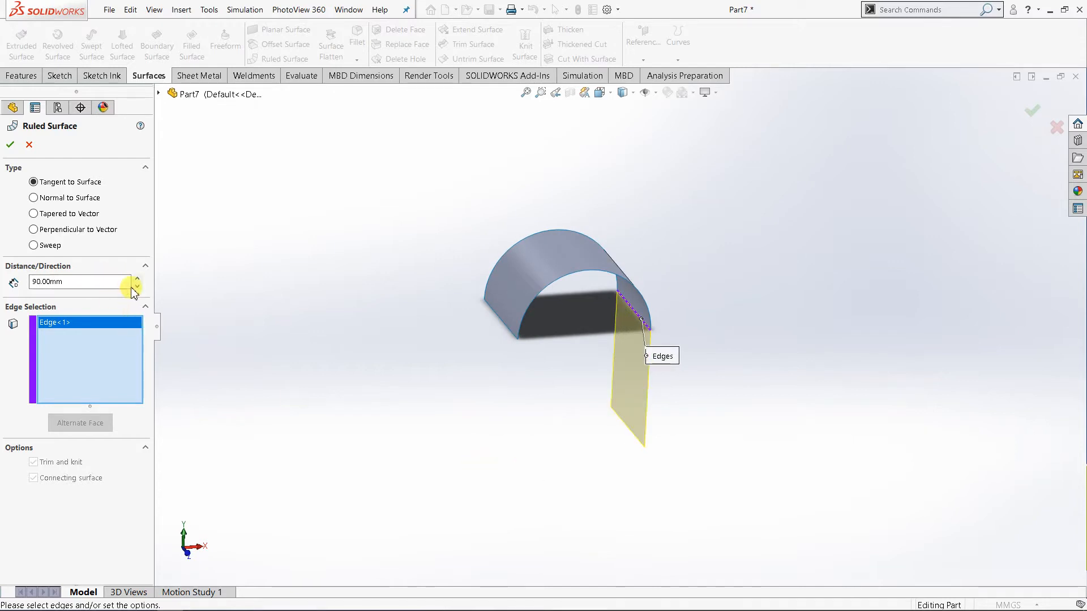
left_click(136, 287)
left_click(136, 287)
left_click(137, 286)
left_click(137, 287)
left_click(137, 286)
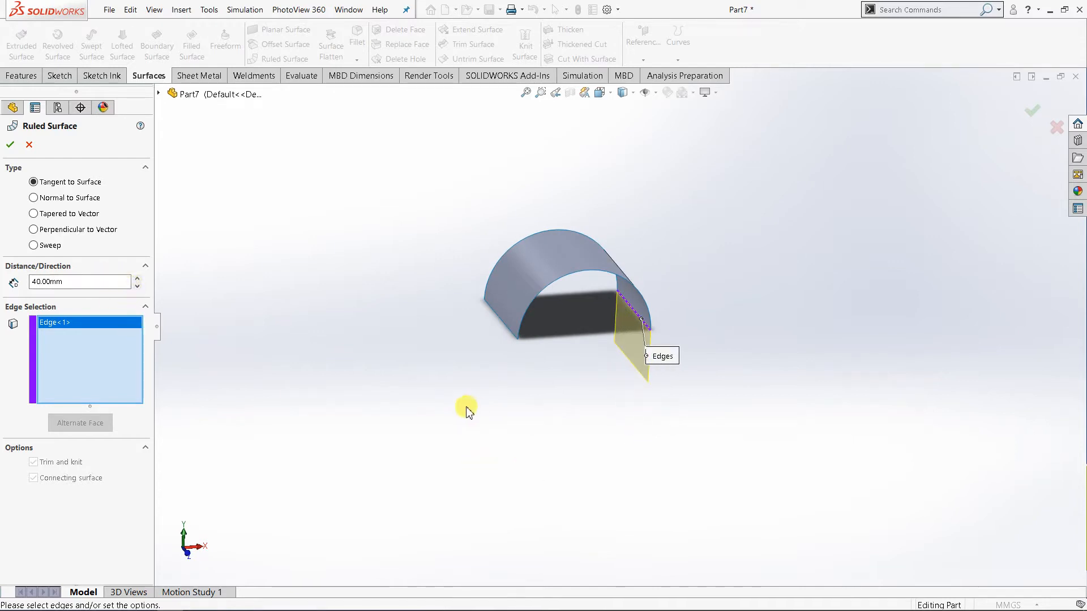
Add the opposite straight lower edge to the ruled surface and set the distance to 30 mm.
scroll(274, 306, "down", 2)
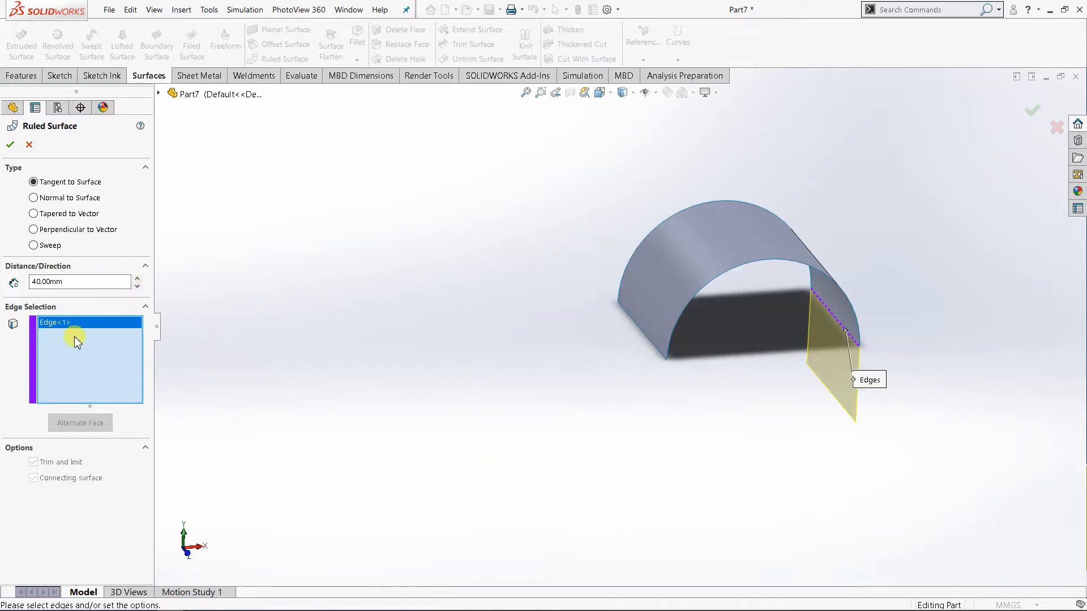
left_click(653, 350)
middle_click_drag(711, 437, 558, 388)
left_click(137, 279)
left_click(137, 278)
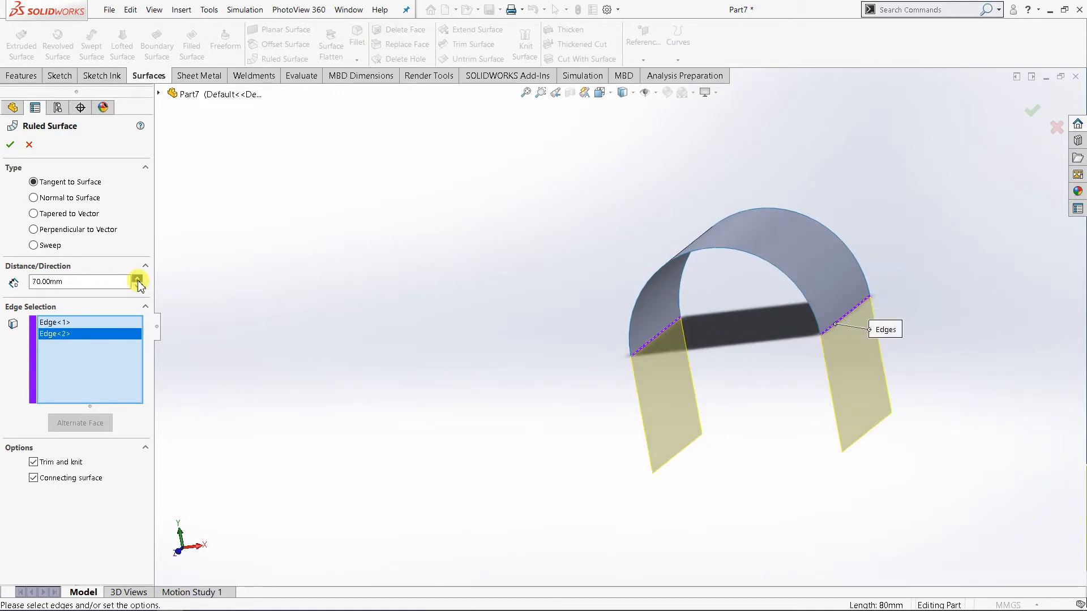
left_click(137, 278)
middle_click_drag(554, 403, 510, 401)
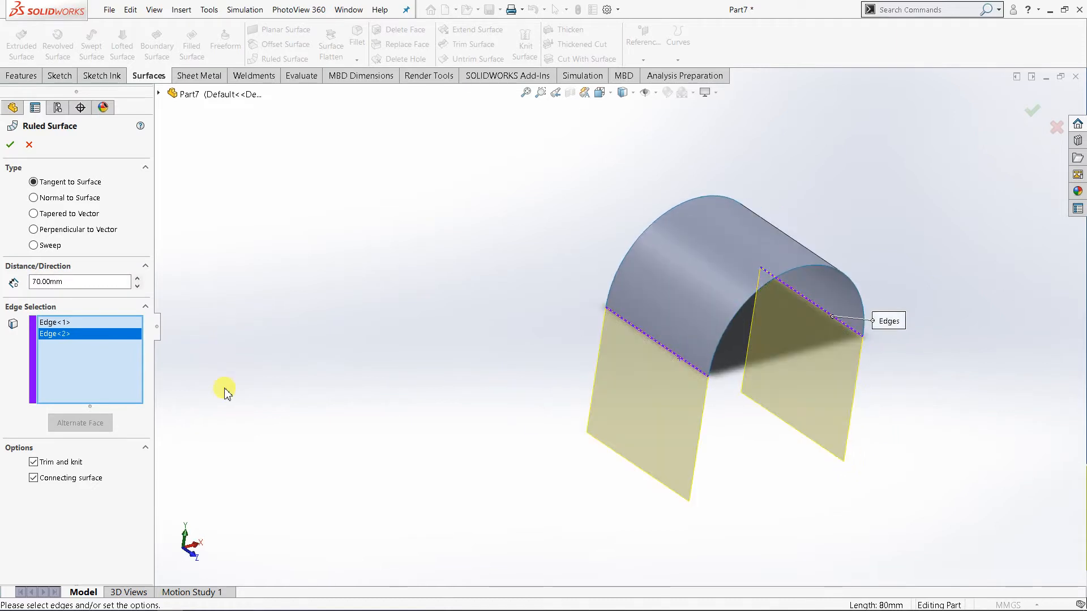
left_click(137, 286)
left_click(137, 286)
left_click(137, 286)
left_click(137, 285)
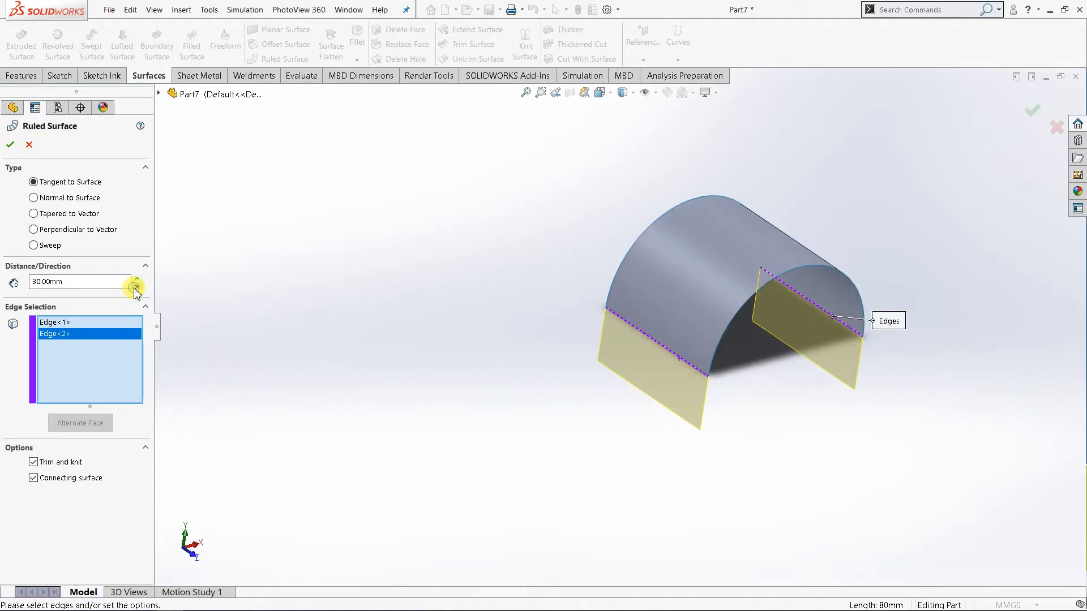
Add the semicircular edges at both ends of the half-cylinder to the ruled surface selection.
scroll(787, 289, "down", 2)
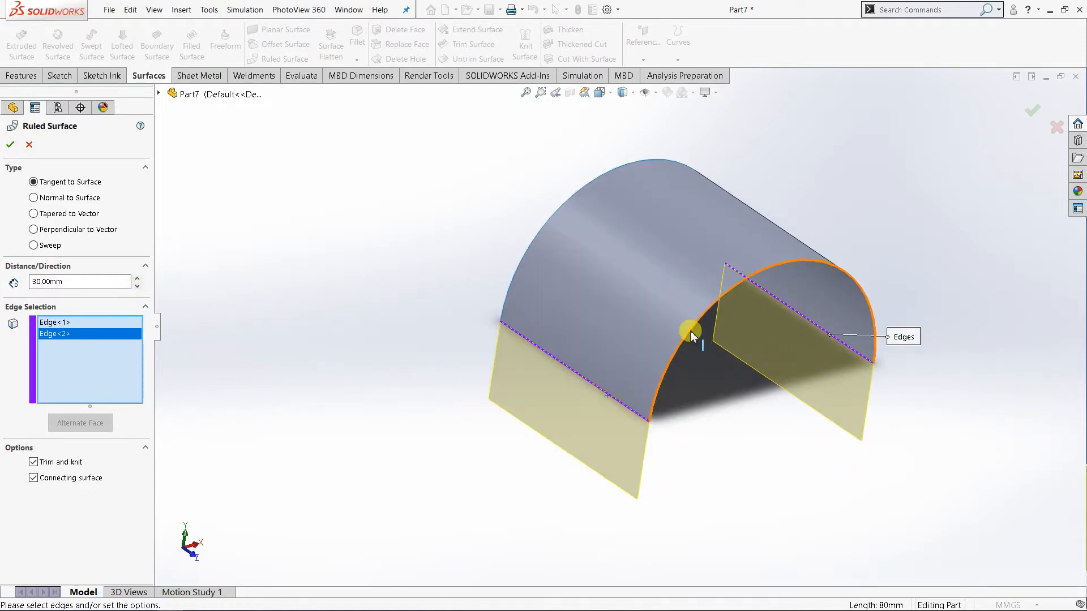
left_click(690, 335)
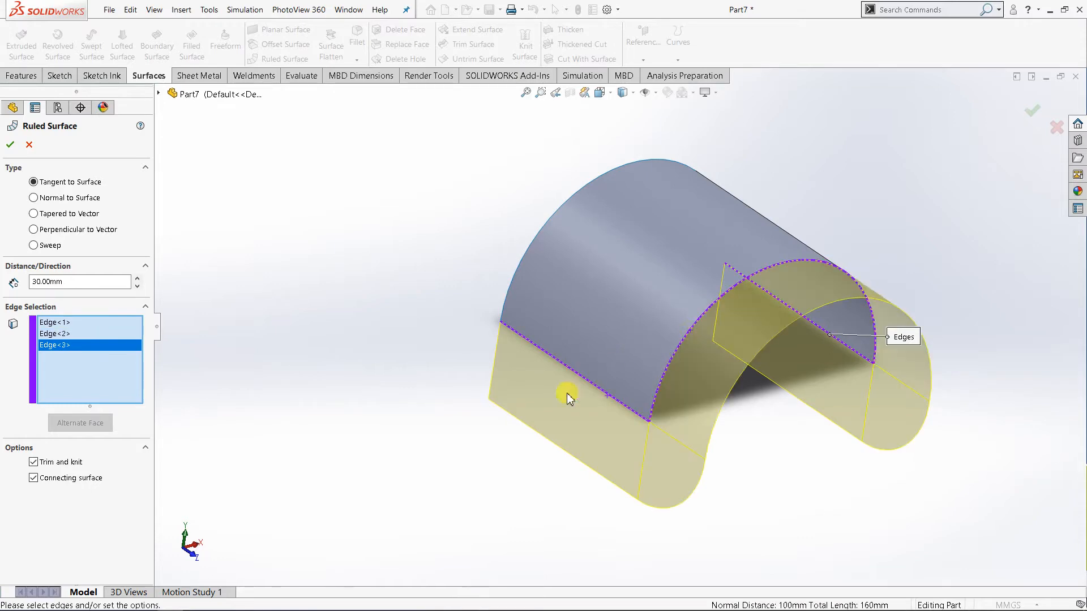
middle_click_drag(447, 405, 544, 458)
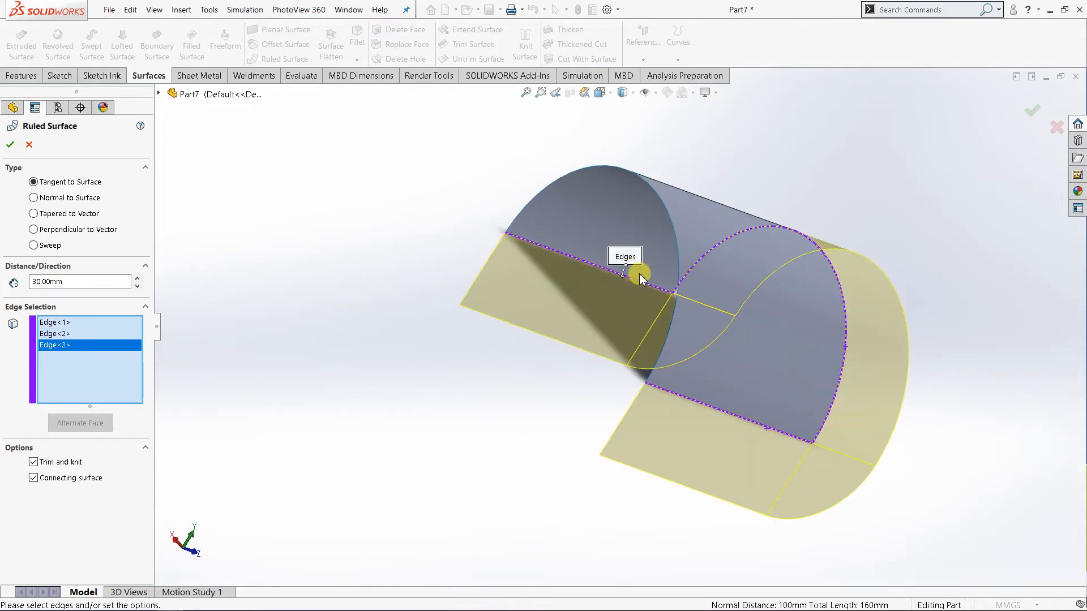
left_click(673, 232)
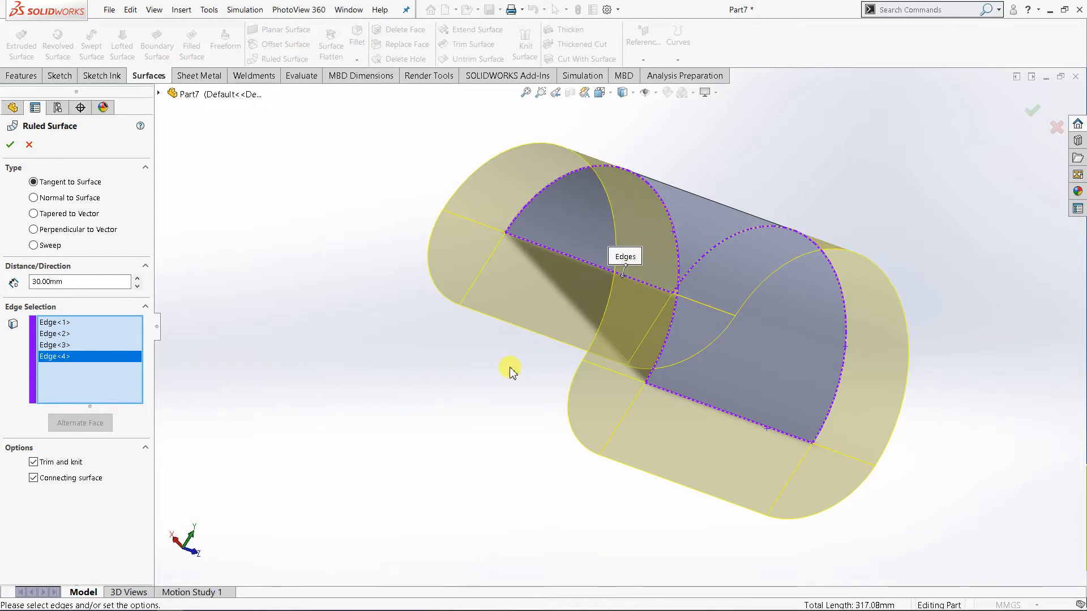
middle_click_drag(510, 368, 425, 328)
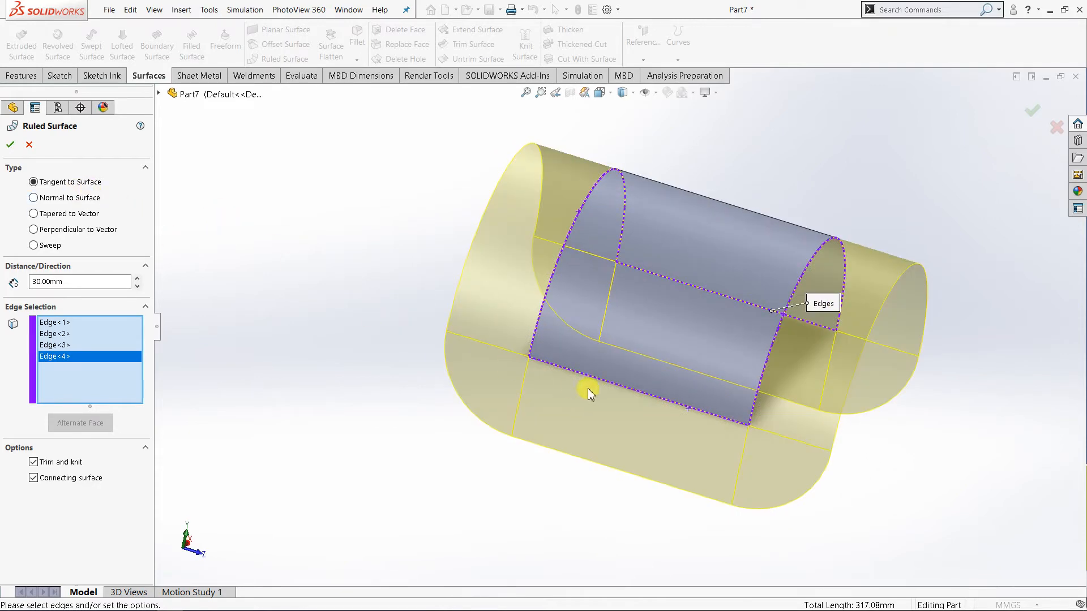
middle_click_drag(587, 388, 700, 455)
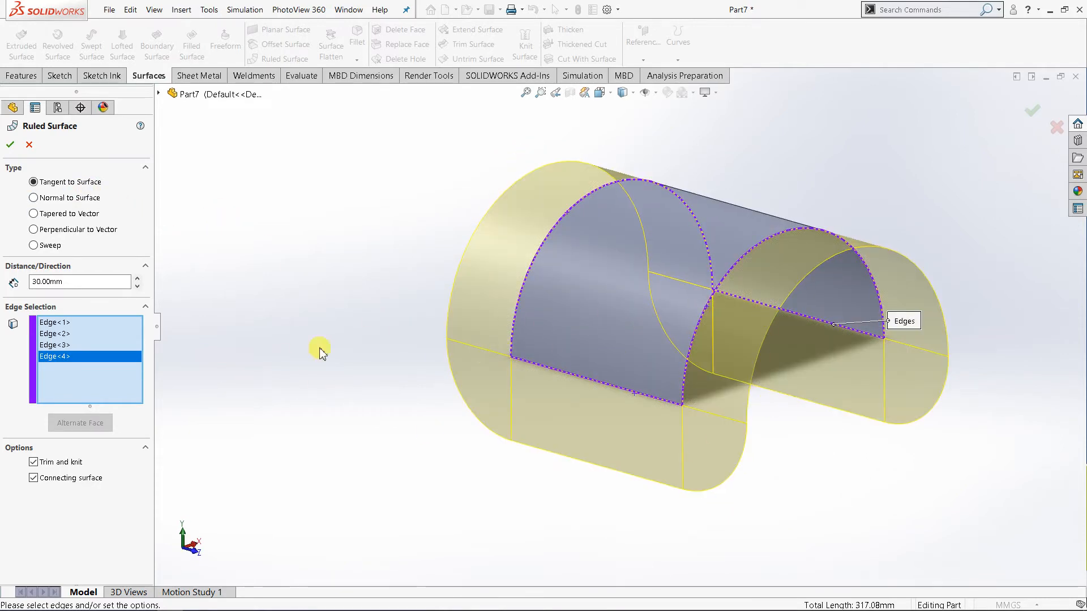
Try a ruled surface distance of 10 mm, and set it back to 30 mm.
left_click(138, 287)
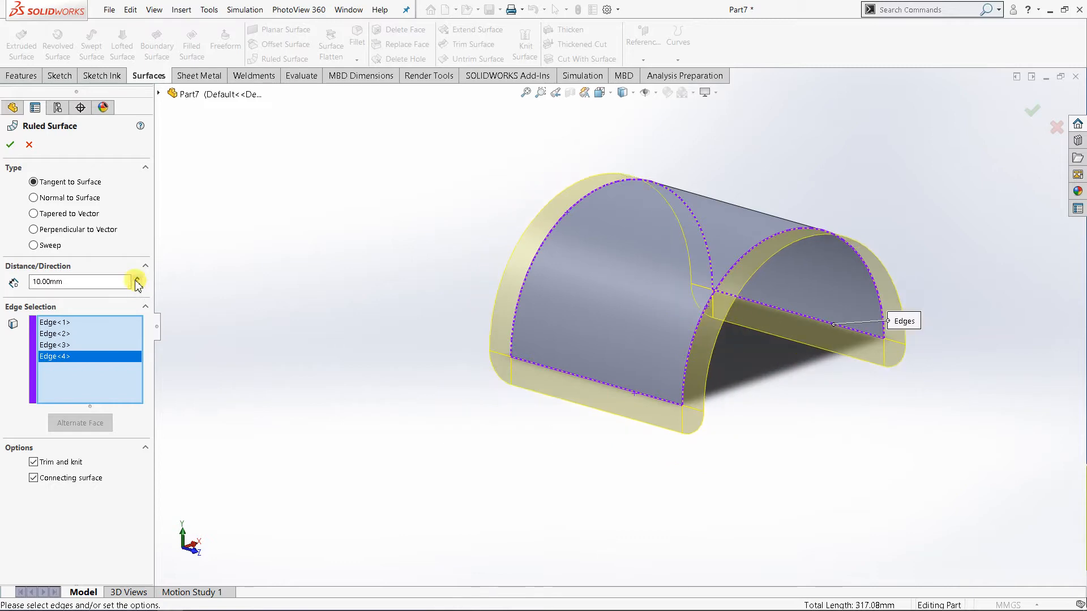
left_click(137, 278)
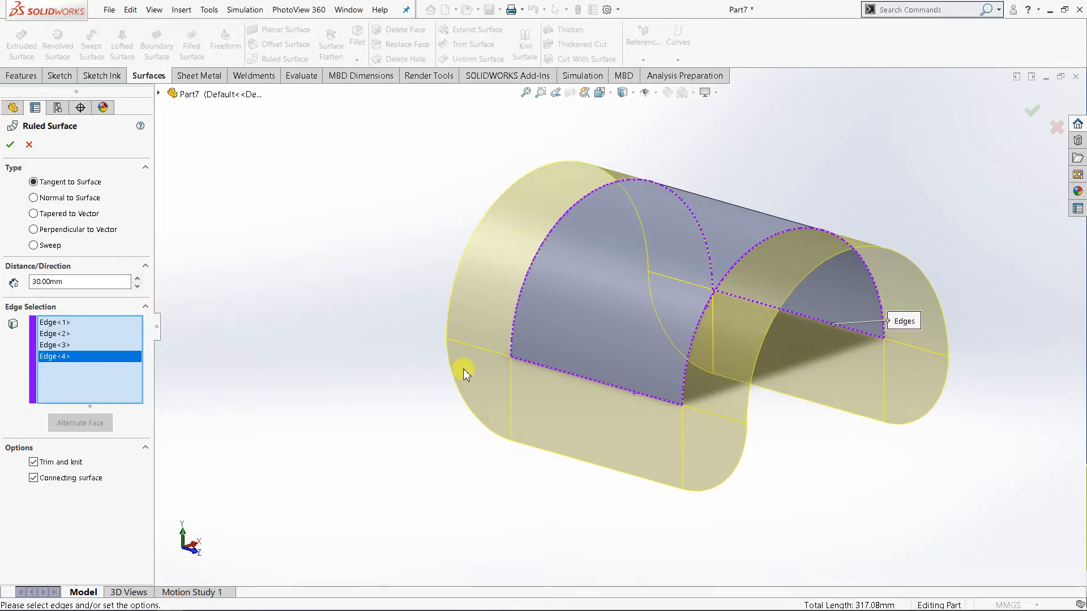
middle_click_drag(463, 368, 491, 367)
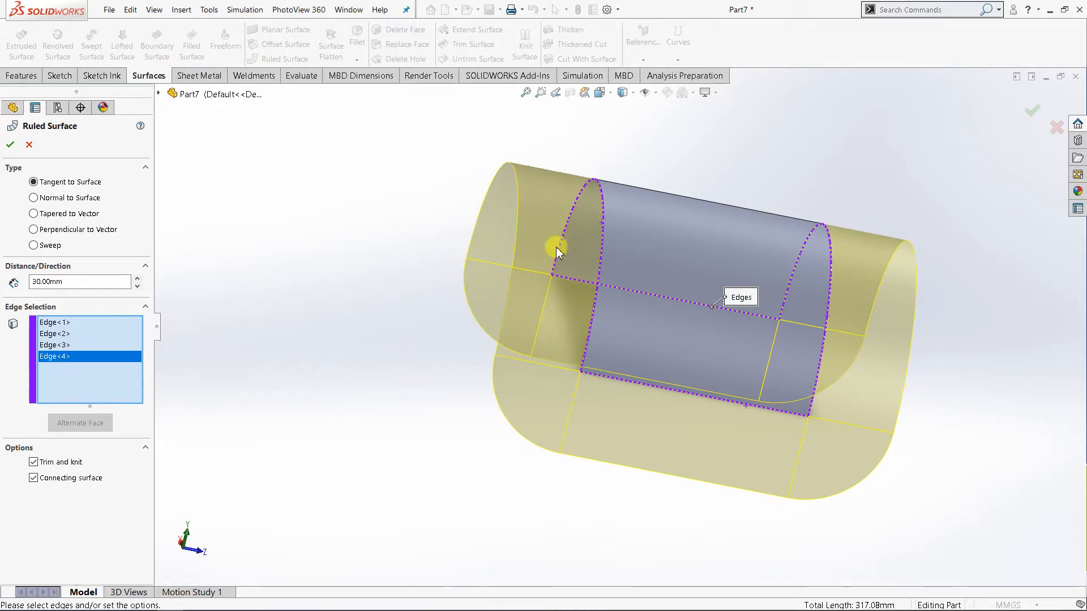
Remove both semicircular edges from the ruled surface selection, keeping the two straight edges.
left_click(78, 345)
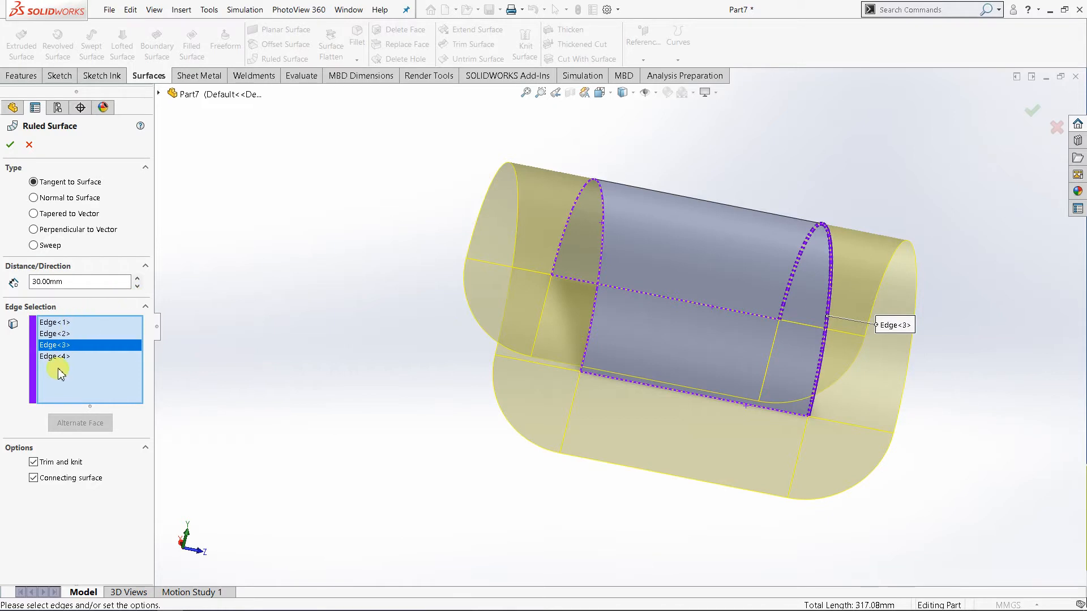
left_click(56, 356, "ctrl")
right_click(60, 358)
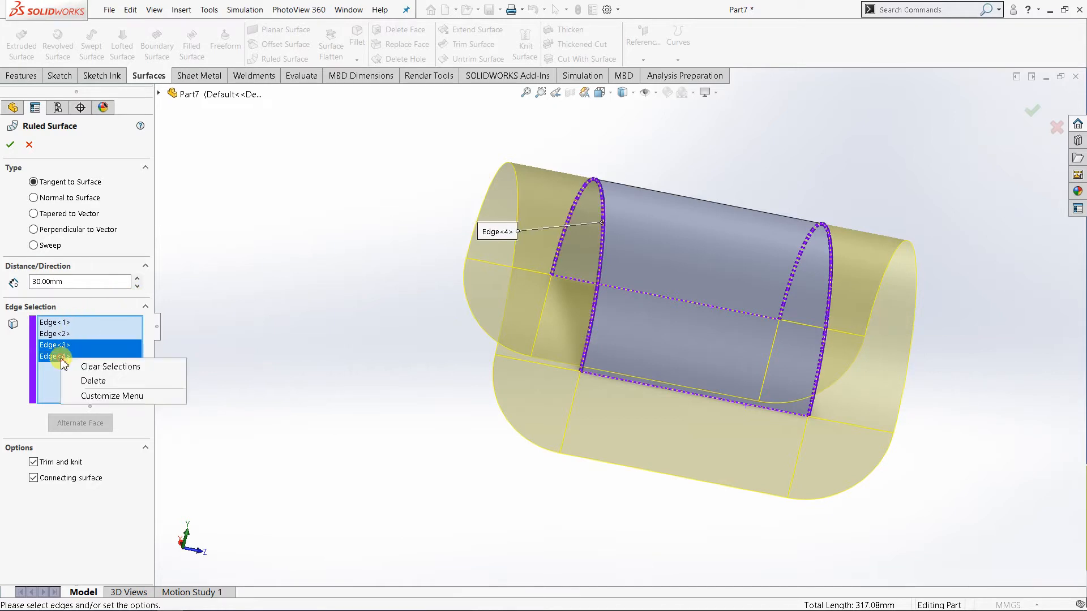
left_click(96, 383)
middle_click_drag(352, 388, 301, 351)
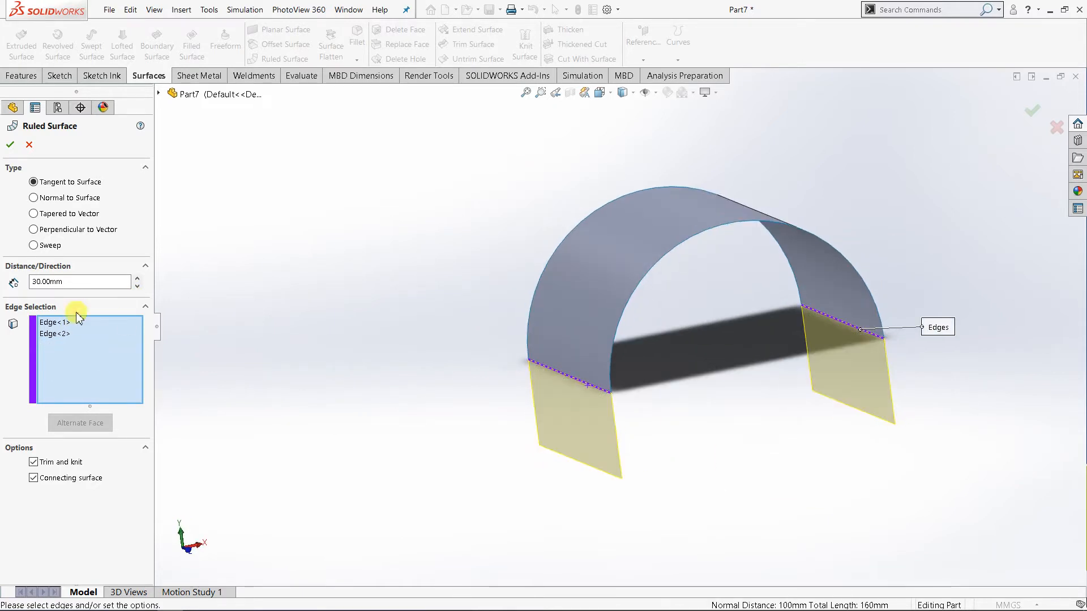
right_click(47, 329)
left_click(372, 357)
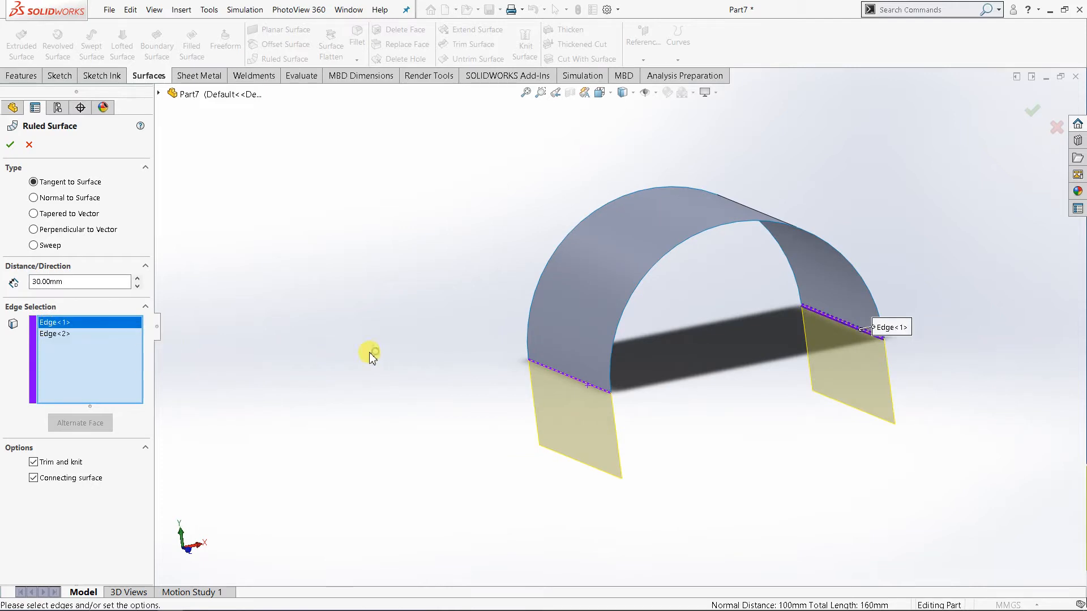
middle_click_drag(347, 365, 499, 367)
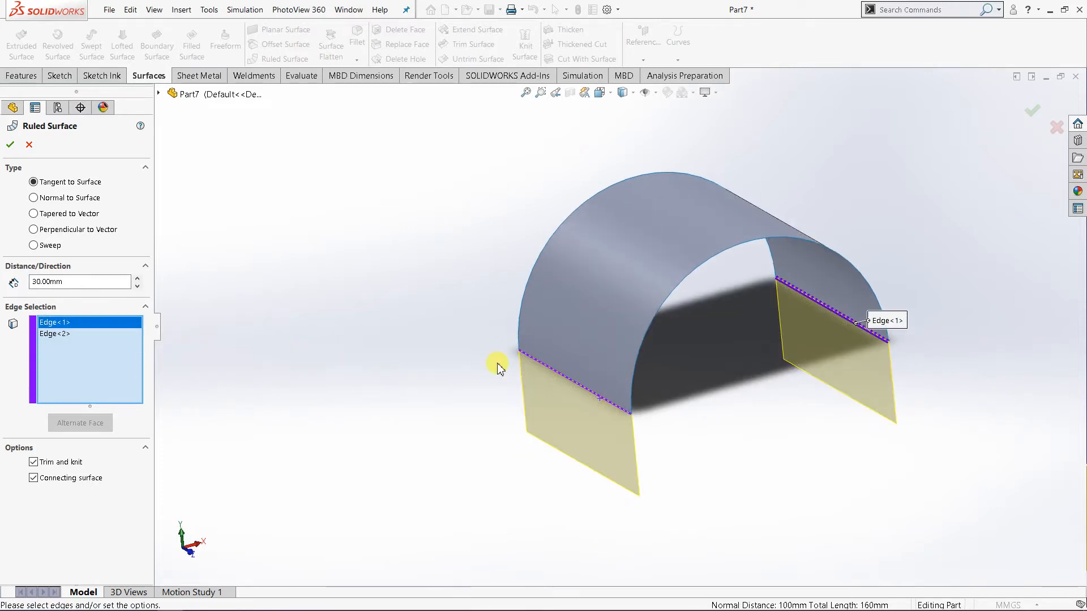
Add the semicircular edge at one end to the two straight edges and create the ruled surface.
left_click(659, 311)
middle_click_drag(686, 364, 617, 314)
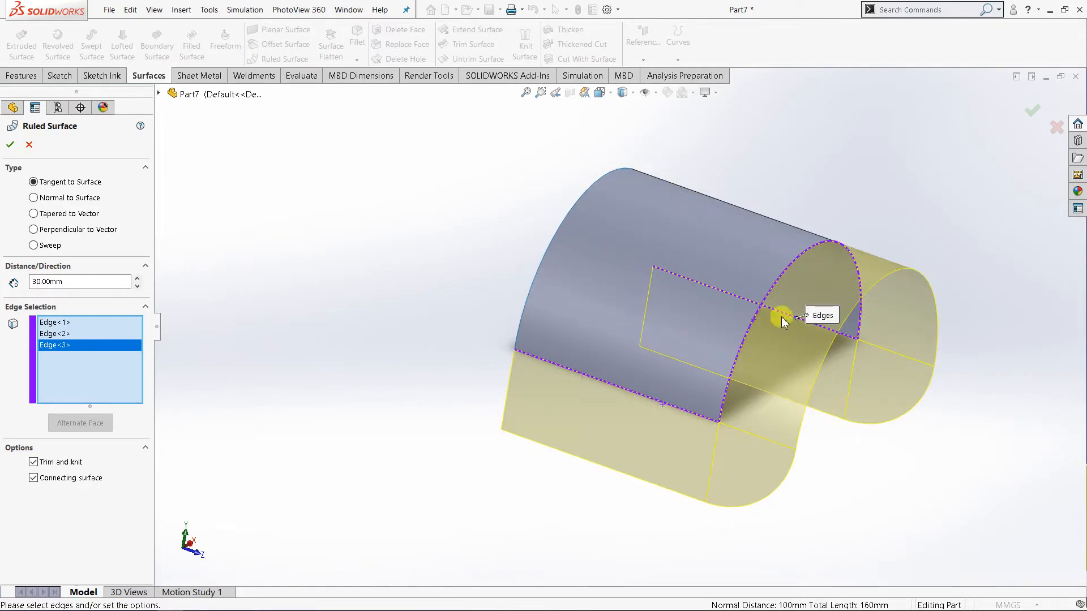
middle_click_drag(832, 399, 793, 376)
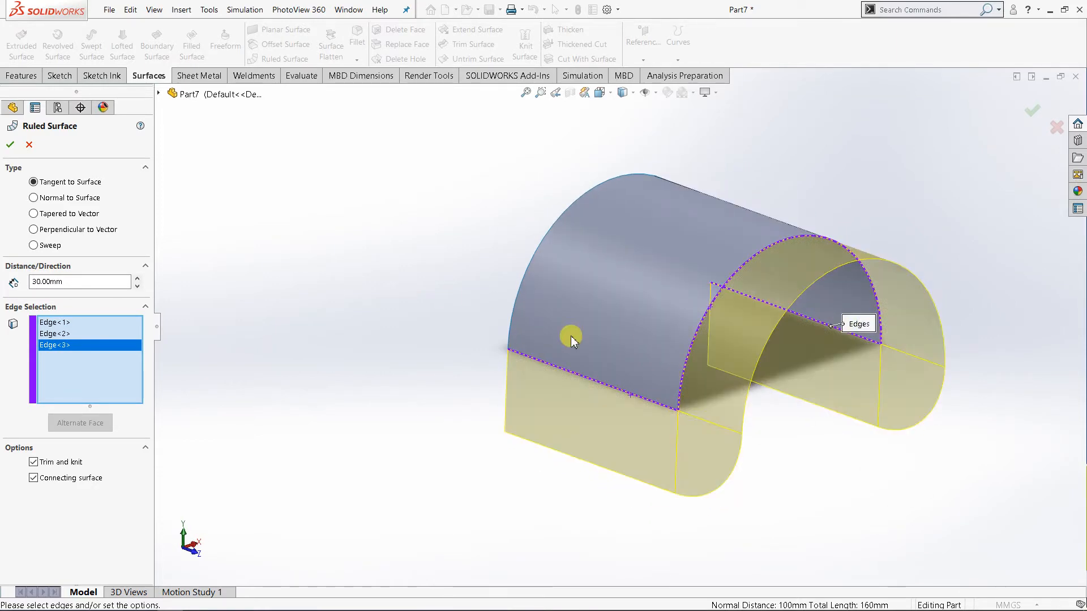
left_click(10, 144)
Inspect the ruled surface from several sides and select its curved face extending from the arc edge.
middle_click_drag(691, 400, 565, 371)
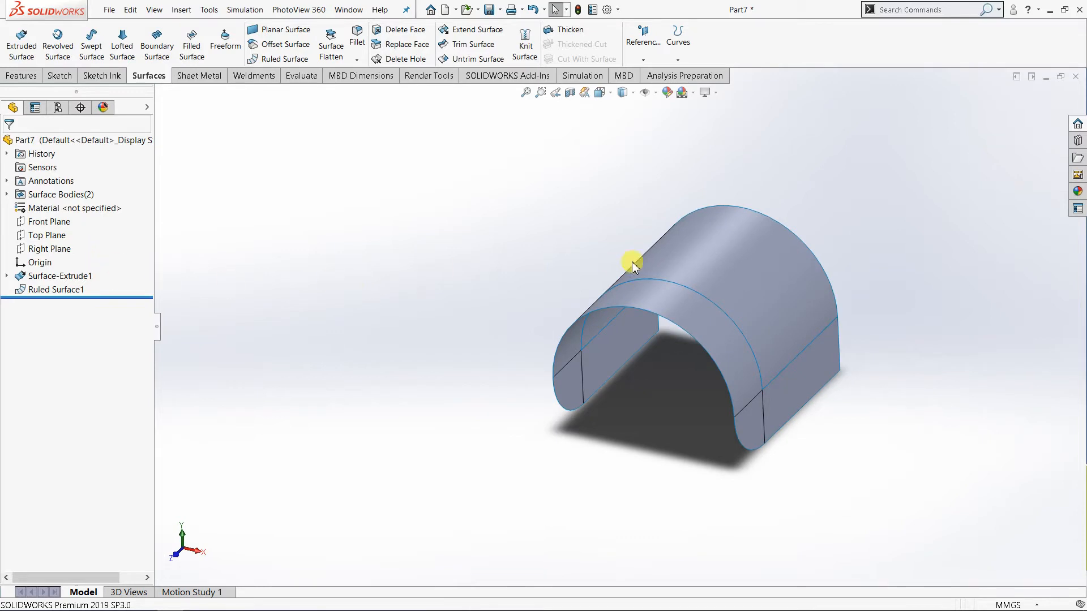
middle_click_drag(632, 265, 596, 269)
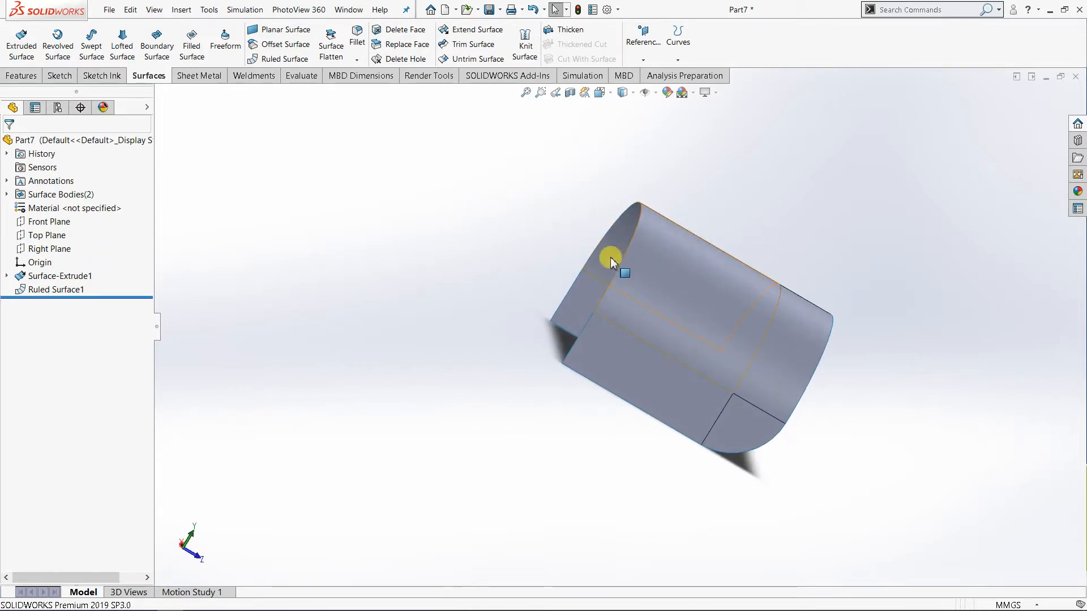
mouse_move(612, 261)
middle_mouse_down()
mouse_move(698, 305)
mouse_move(705, 322)
mouse_move(709, 310)
mouse_move(606, 272)
middle_mouse_up()
left_click(810, 385)
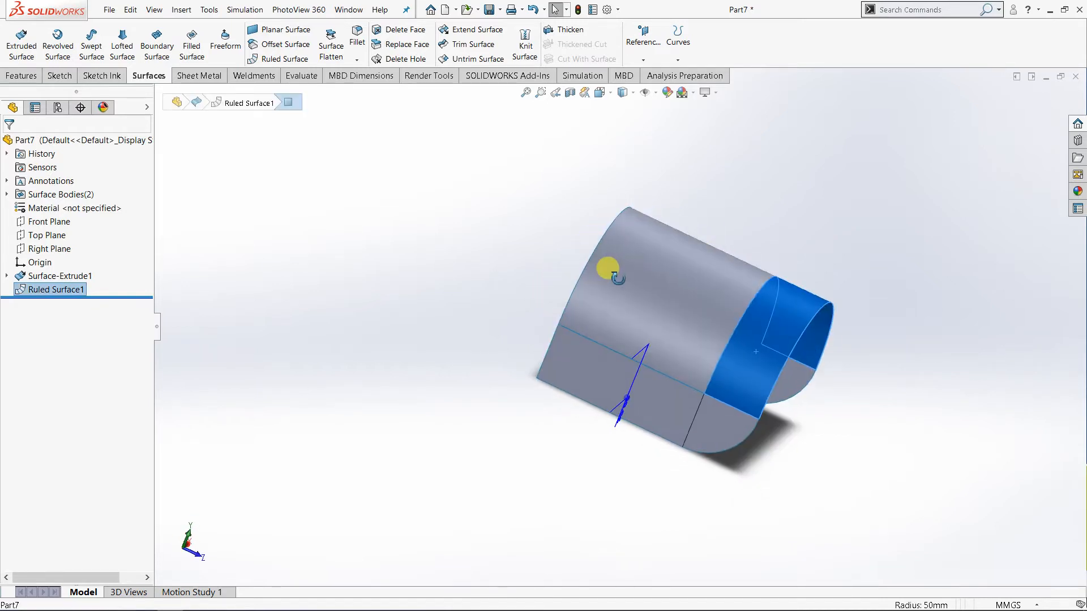
Inspect the curved ruled face from several sides and clear its selection.
middle_click_drag(801, 329, 645, 279)
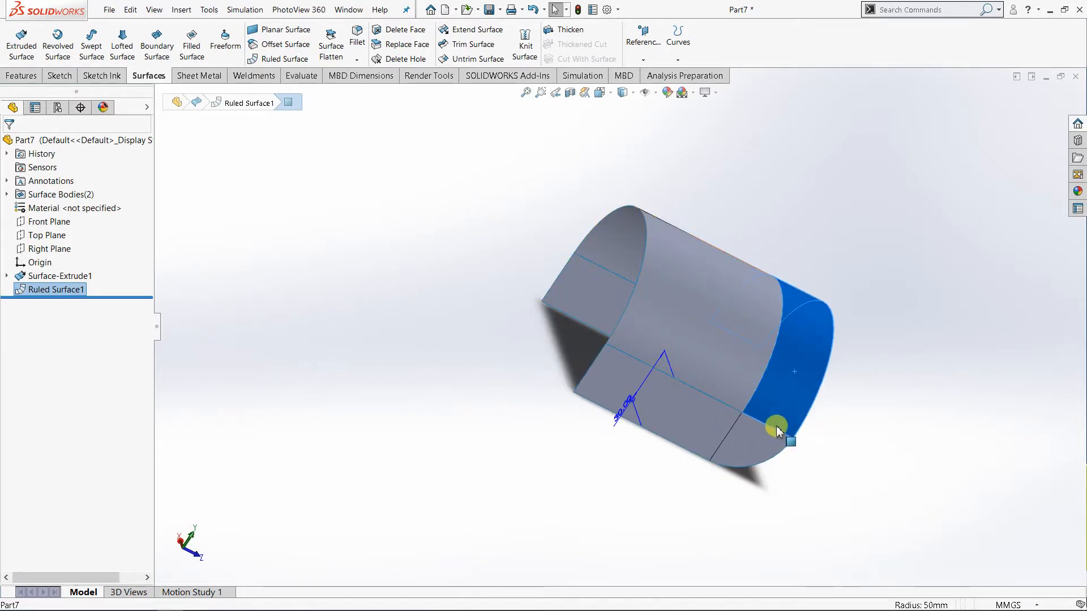
middle_click_drag(797, 334, 725, 320)
middle_click_drag(719, 386, 626, 264)
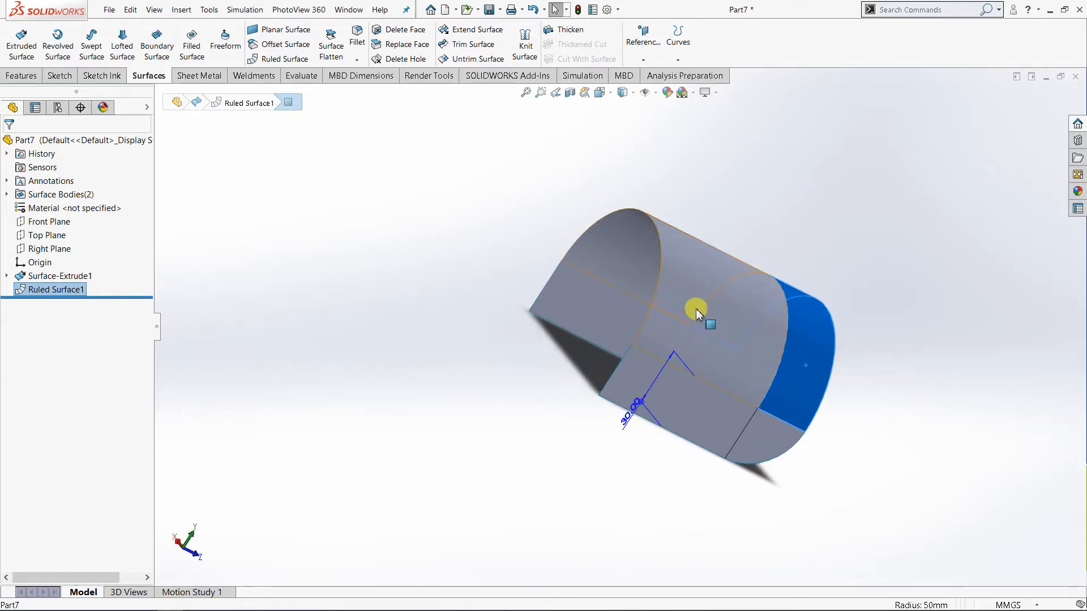
middle_click_drag(695, 308, 725, 247)
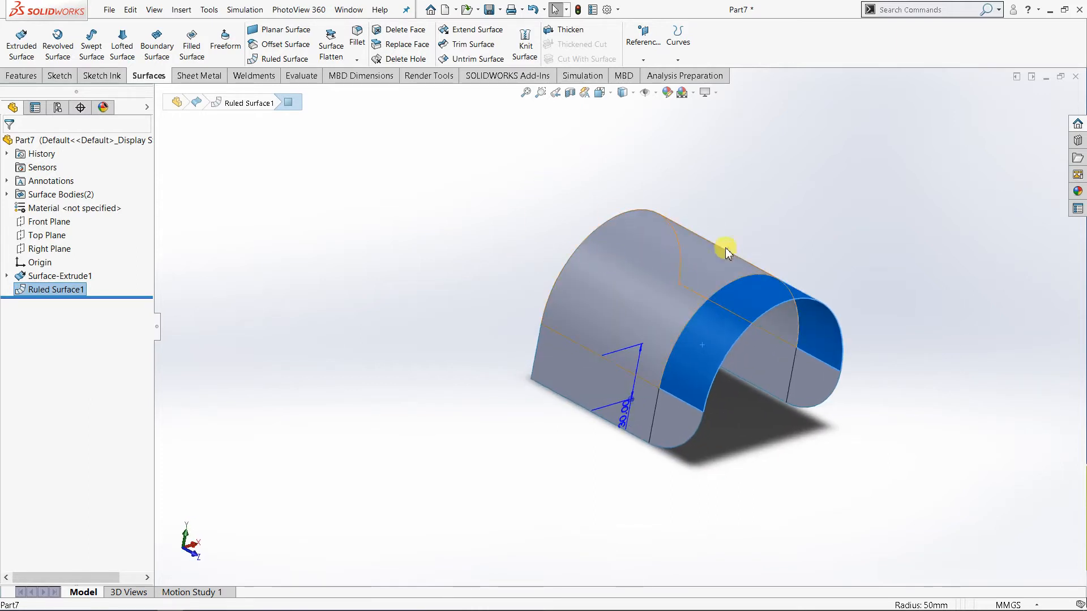
left_click(827, 216)
scroll(708, 271, "down", 3)
scroll(711, 272, "up", 3)
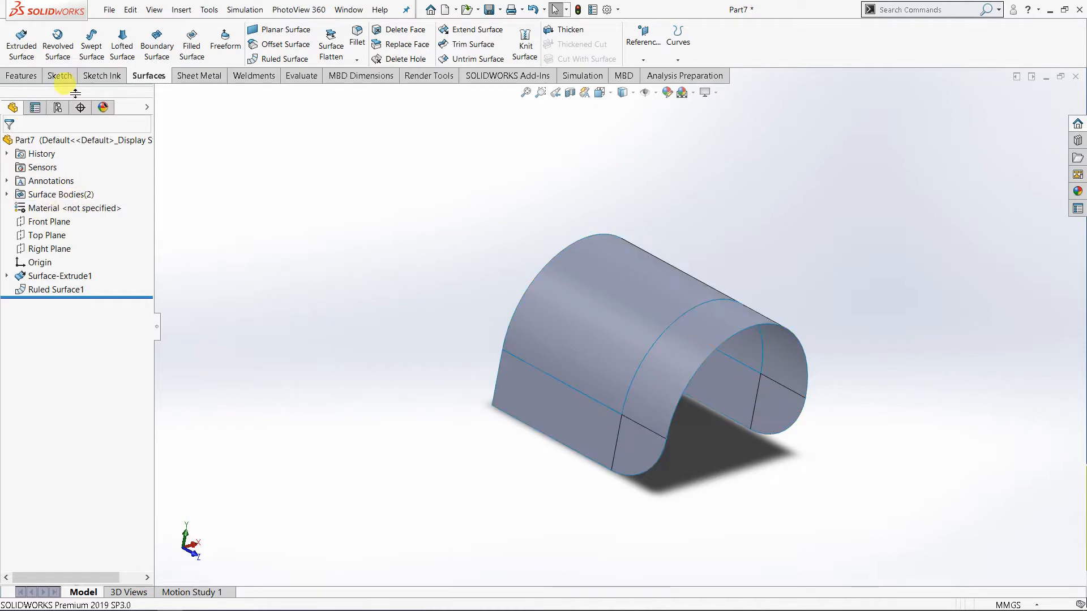
List the surface bodies and highlight the extruded body and the ruled surface body in turn.
left_click(8, 195)
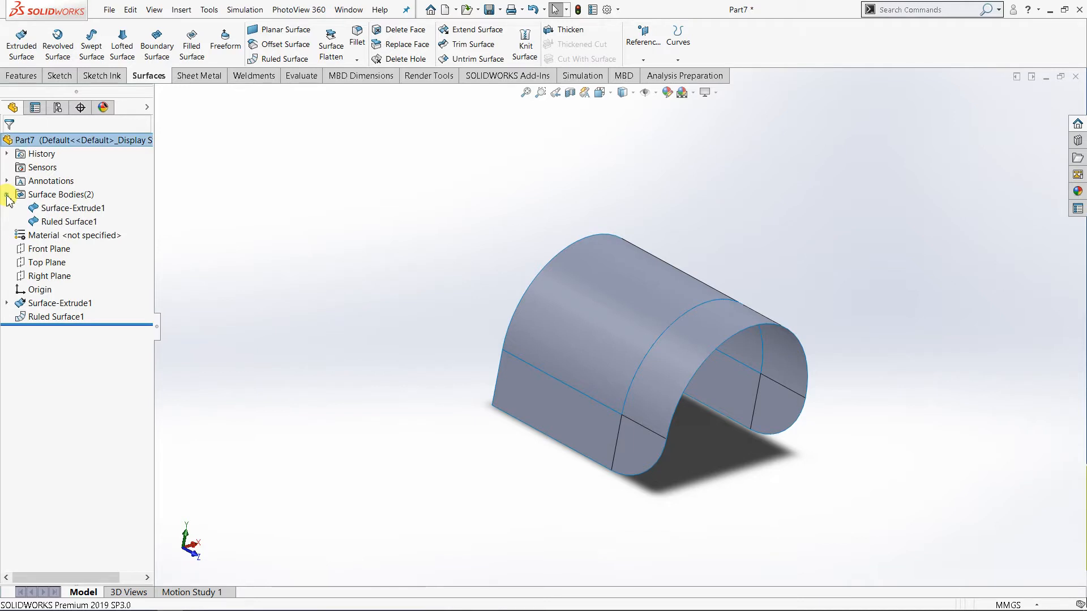
left_click(64, 210)
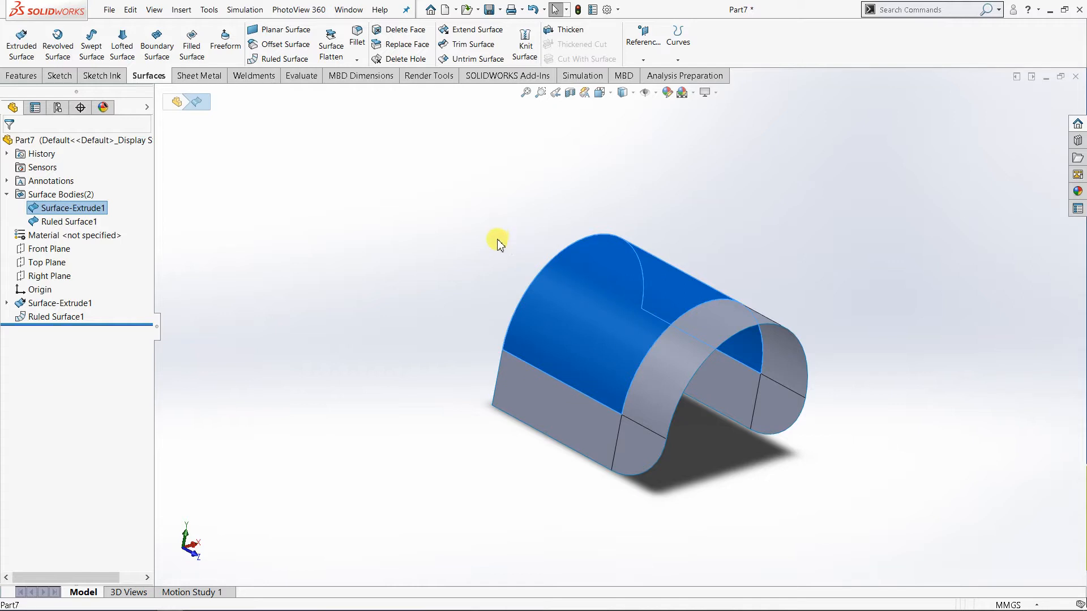
scroll(645, 320, "down", 1)
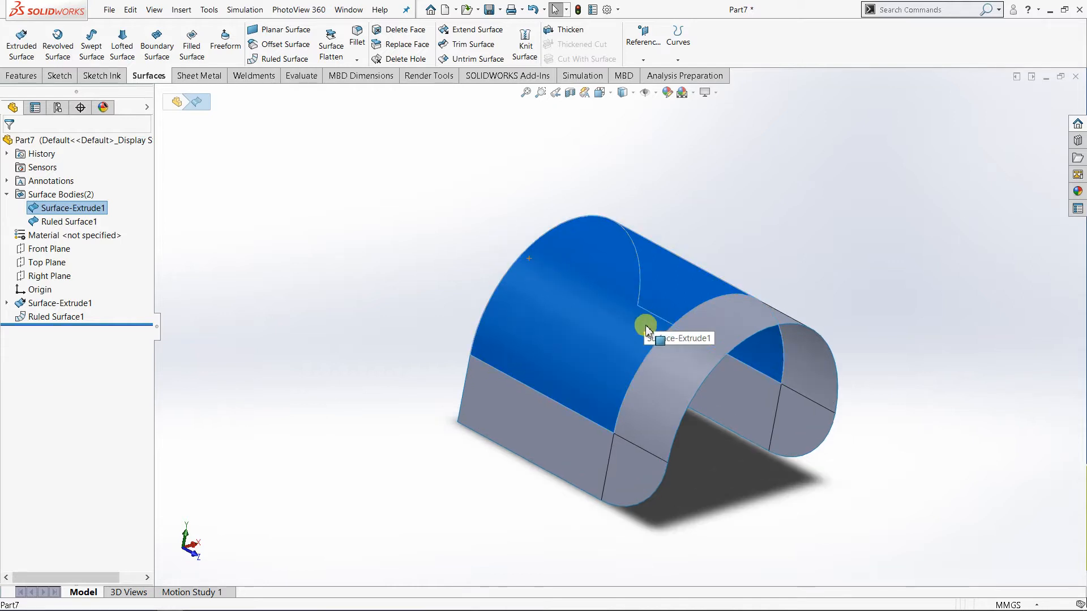
left_click(79, 222)
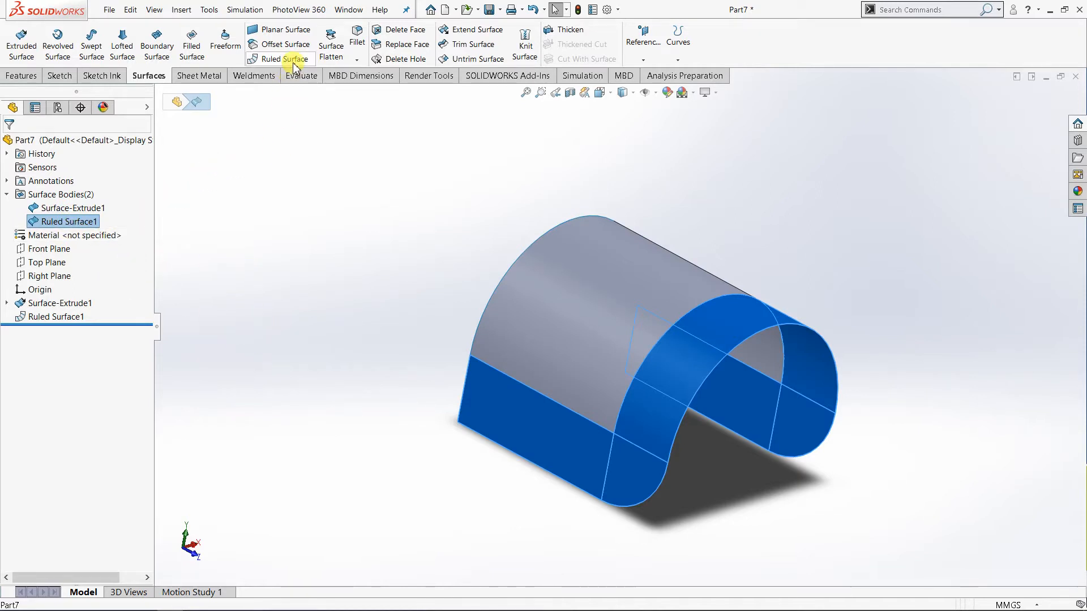
left_click(296, 261)
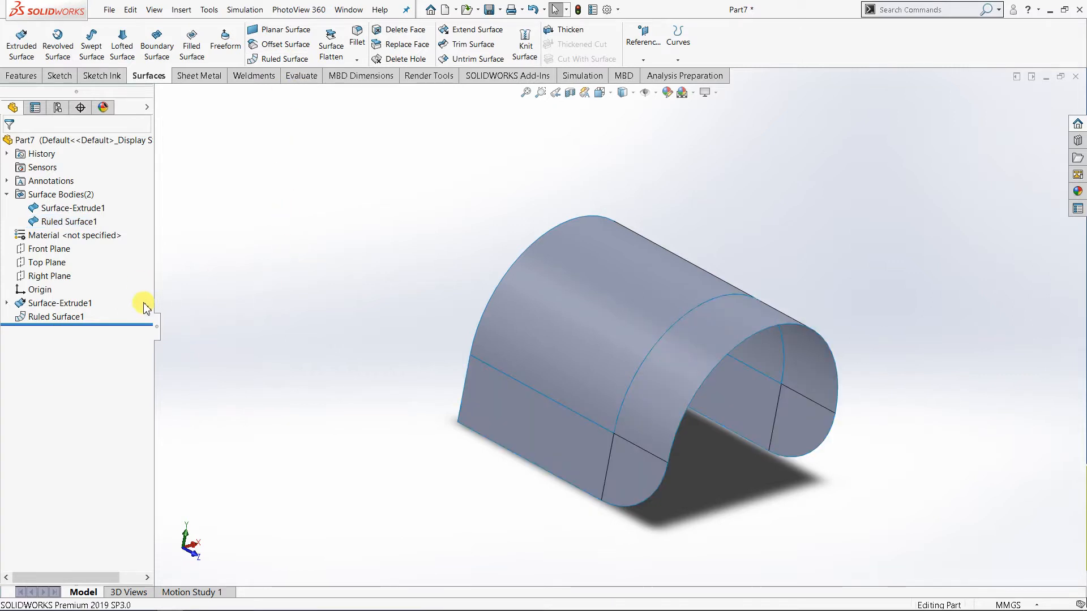
Edit the ruled surface feature, clearing all its selected edges and changing its type to Normal to Surface.
right_click(78, 319)
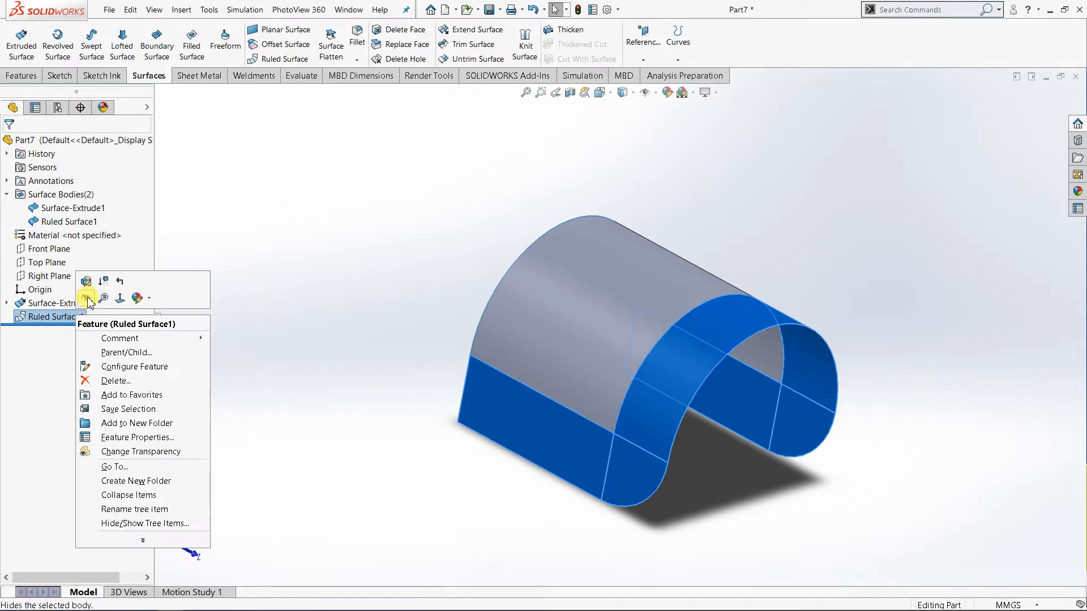
left_click(92, 289)
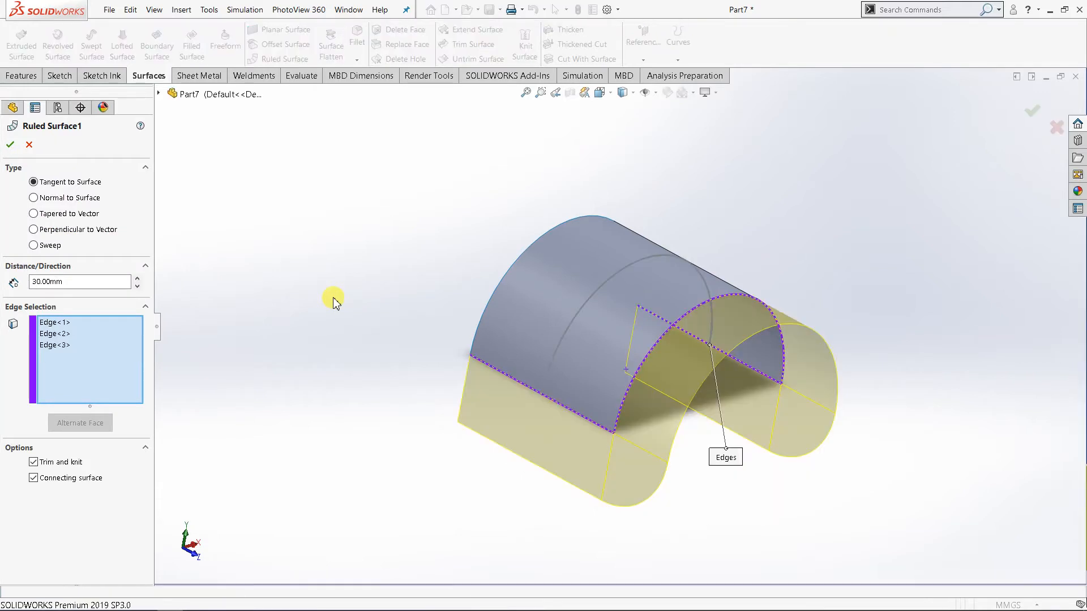
middle_click_drag(436, 395, 334, 383)
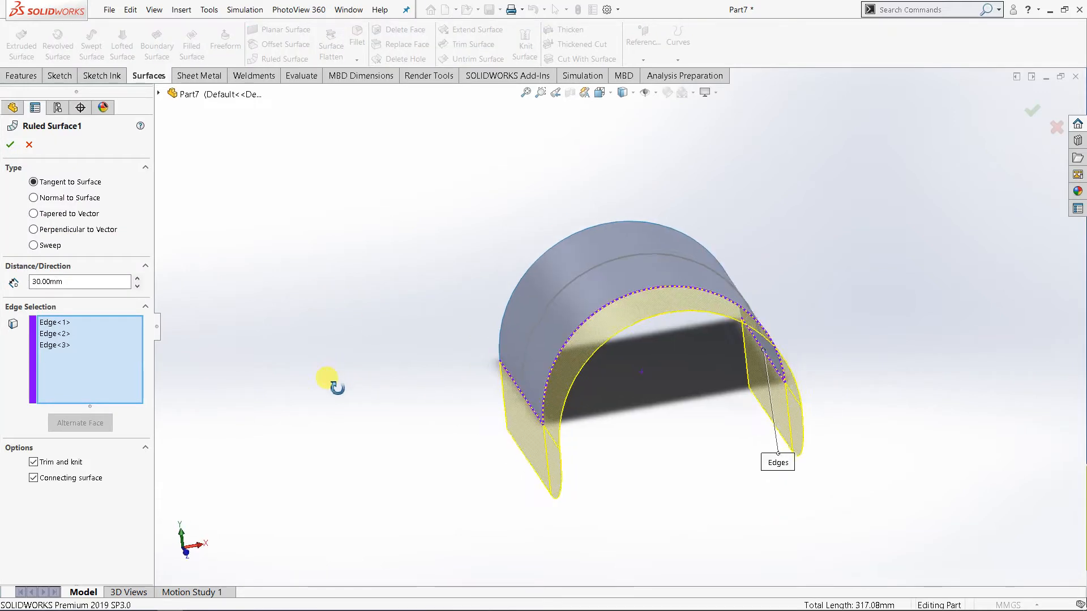
right_click(56, 335)
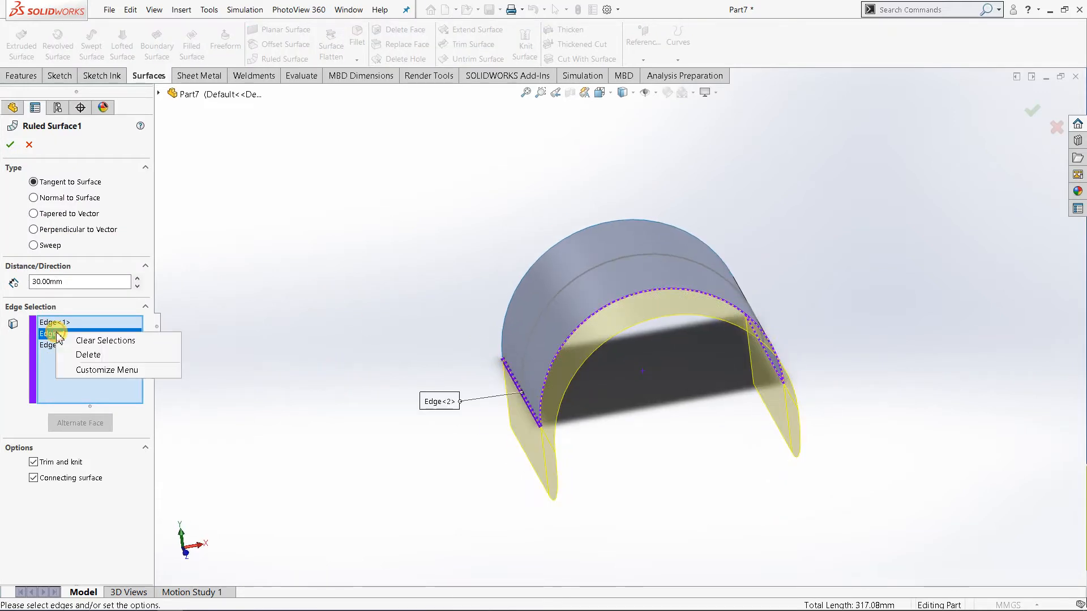
left_click(85, 341)
middle_click_drag(345, 350, 287, 379)
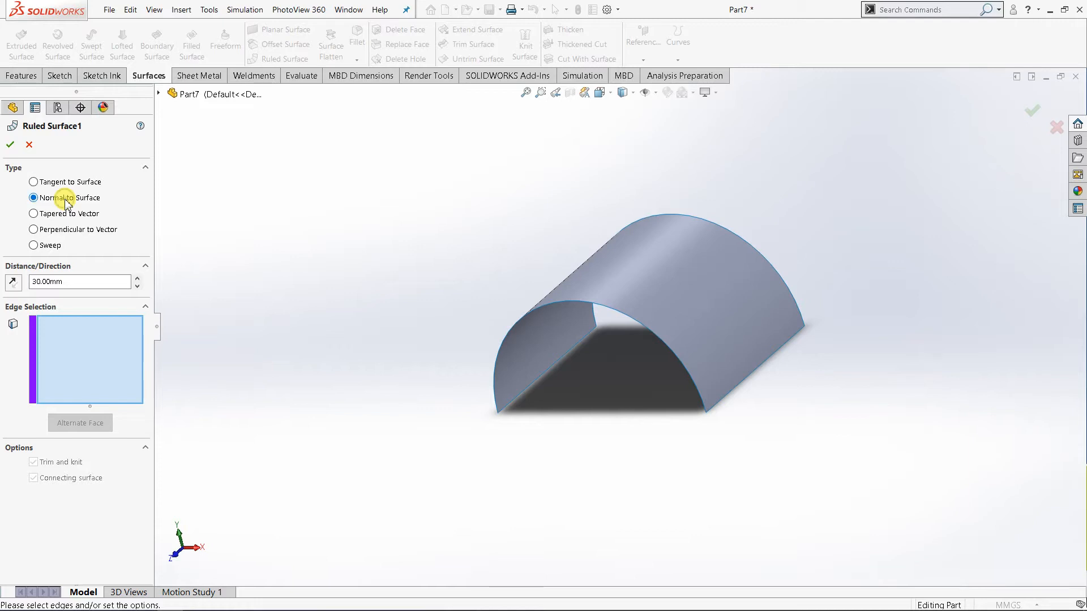
mouse_move(306, 314)
middle_mouse_down()
mouse_move(289, 352)
mouse_move(313, 328)
middle_mouse_up()
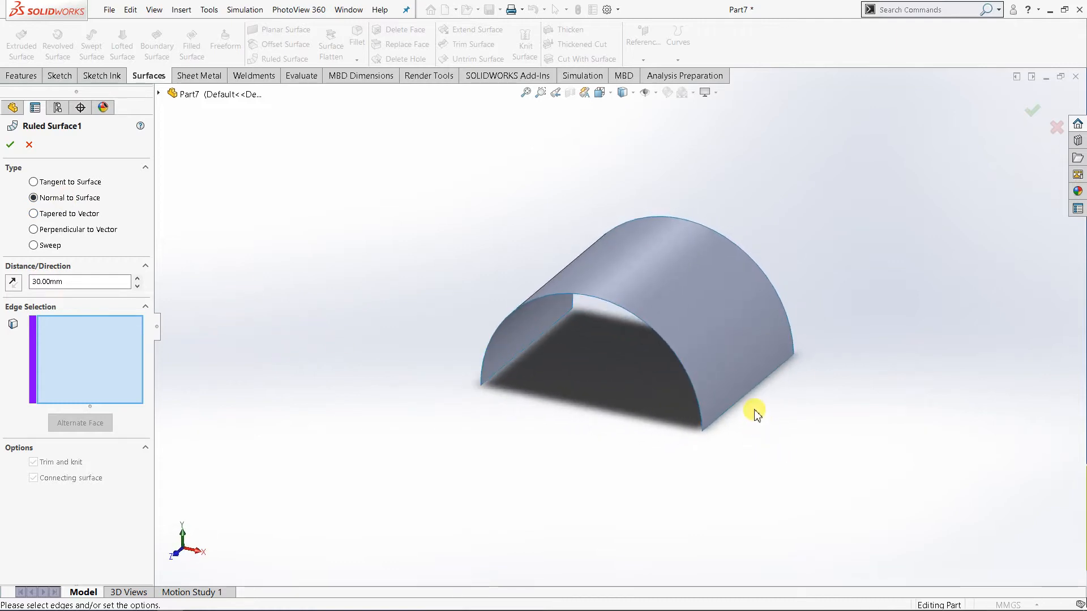
Select one straight bottom edge of the half-cylinder and inspect the 30 mm normal ruled surface preview.
scroll(753, 416, "down", 2)
middle_click_drag(574, 376, 287, 294)
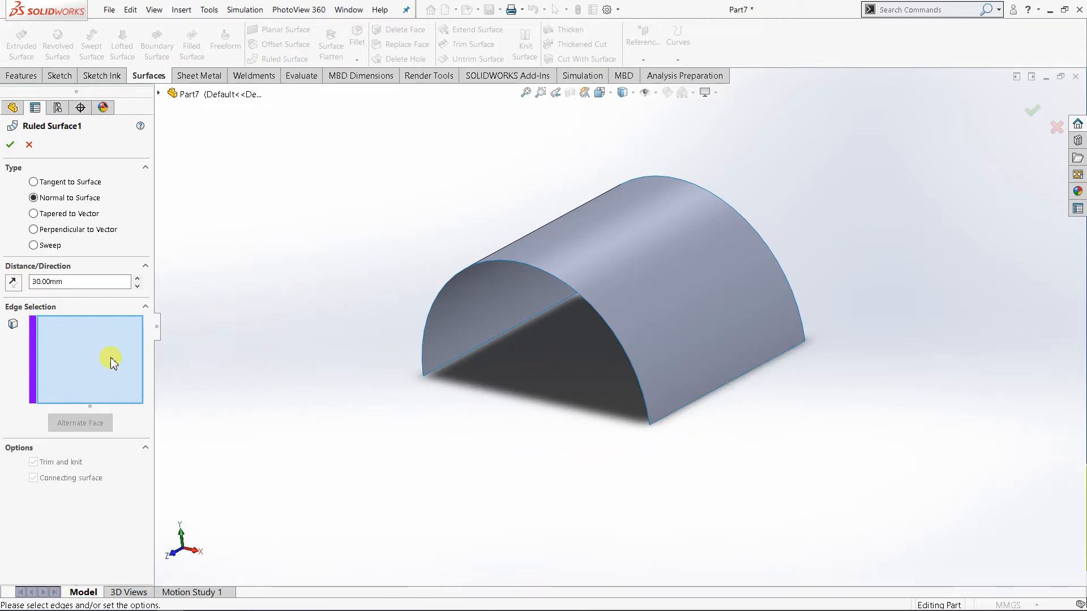
left_click(684, 413)
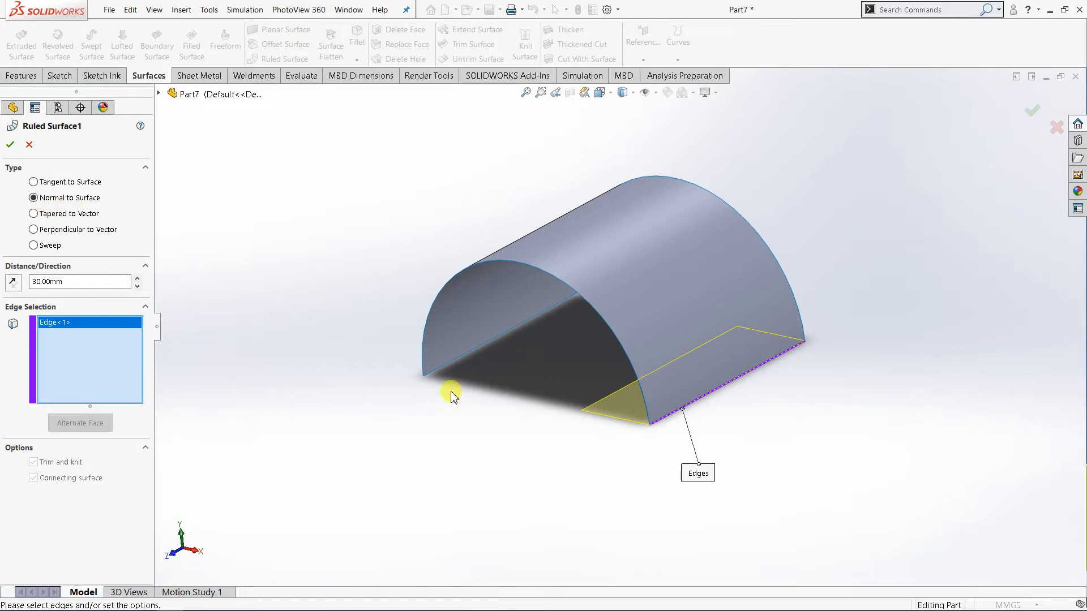
middle_click_drag(451, 395, 511, 409)
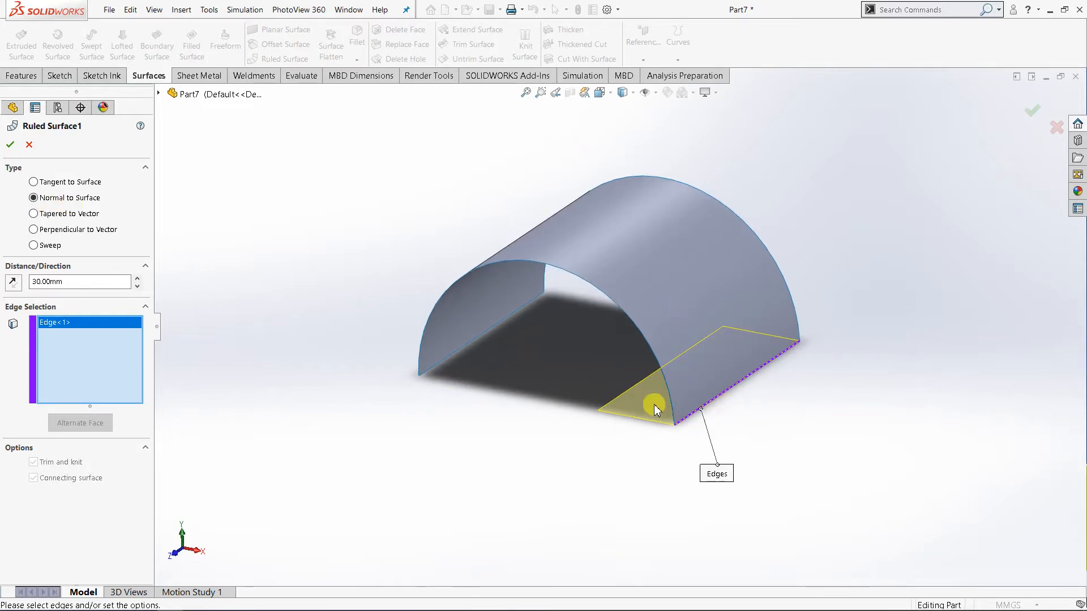
middle_click_drag(698, 422, 730, 387)
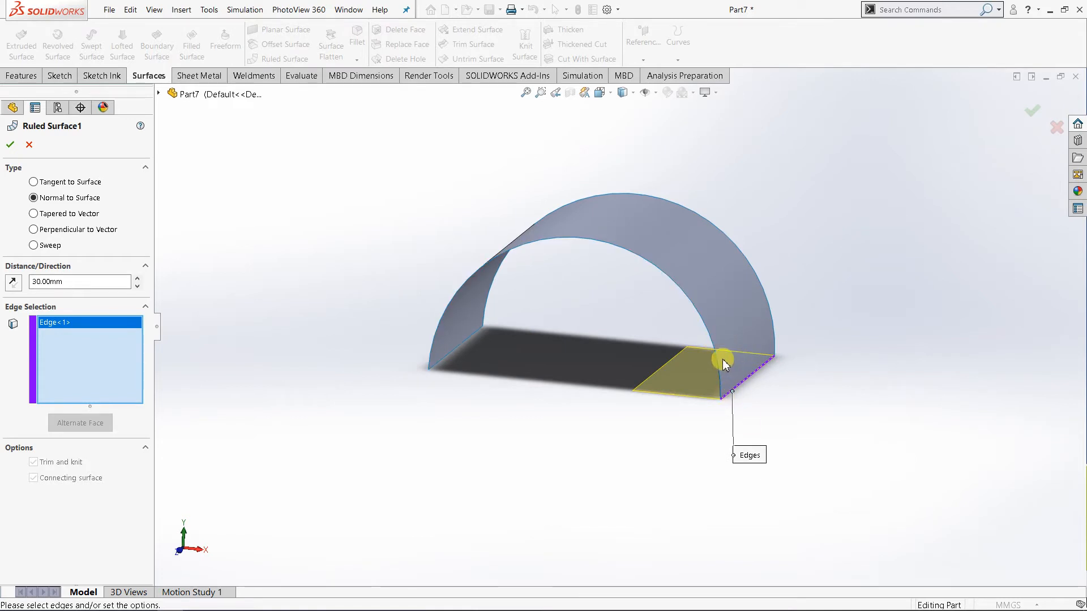
Try adding the opposite straight edge to the ruled surface selection, and remove it again.
left_click(446, 359)
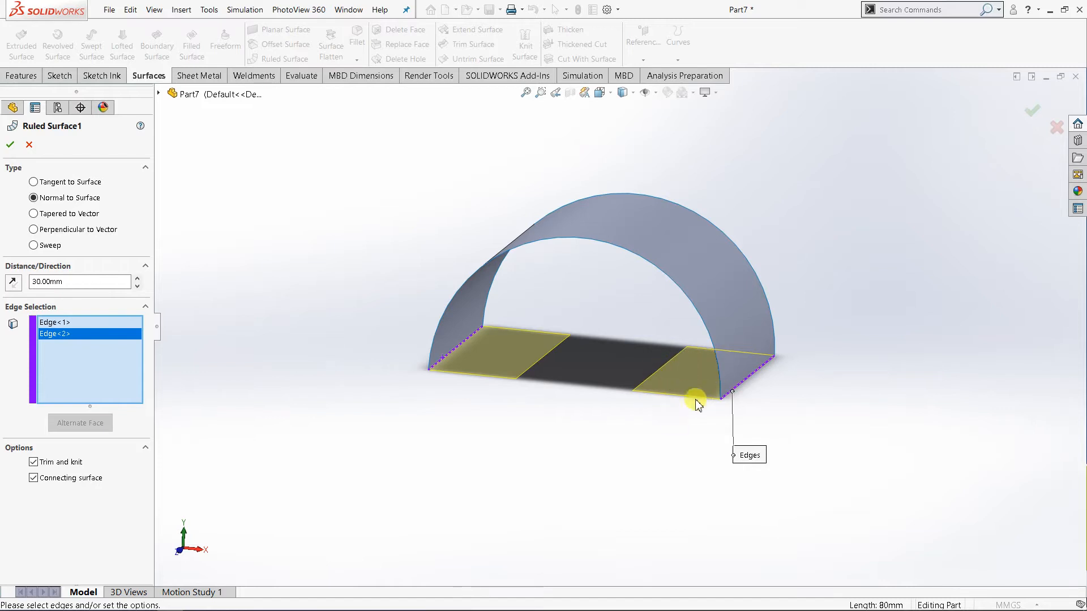
right_click(77, 334)
left_click(96, 357)
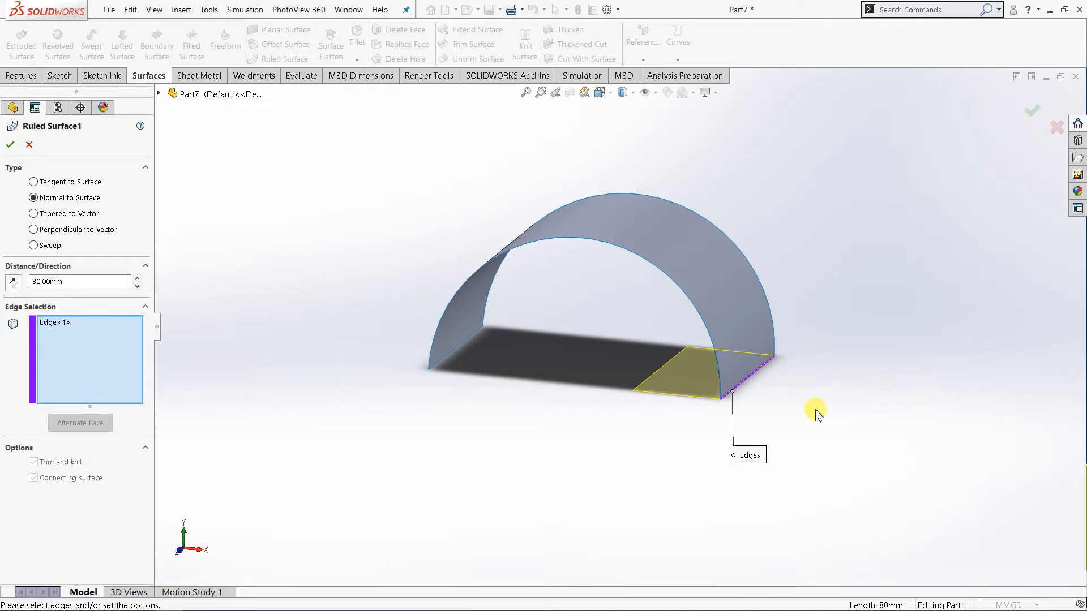
Reverse the ruled surface direction to point outward, try distances up to 70 mm, and return the distance to 30 mm.
left_click(13, 283)
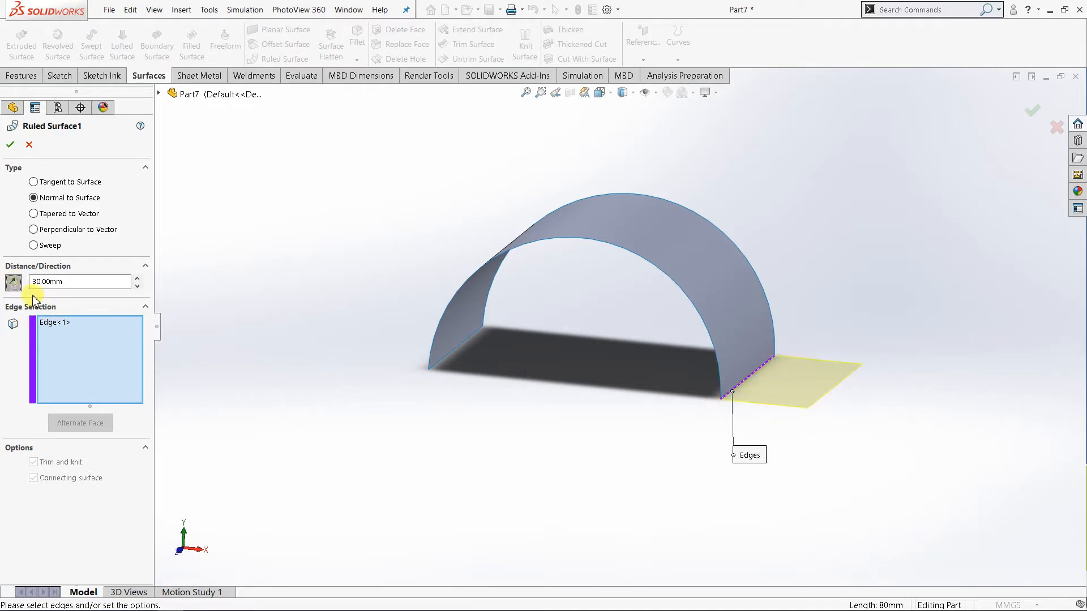
left_click(137, 278)
left_click(137, 279)
left_click(137, 279)
left_click(137, 279)
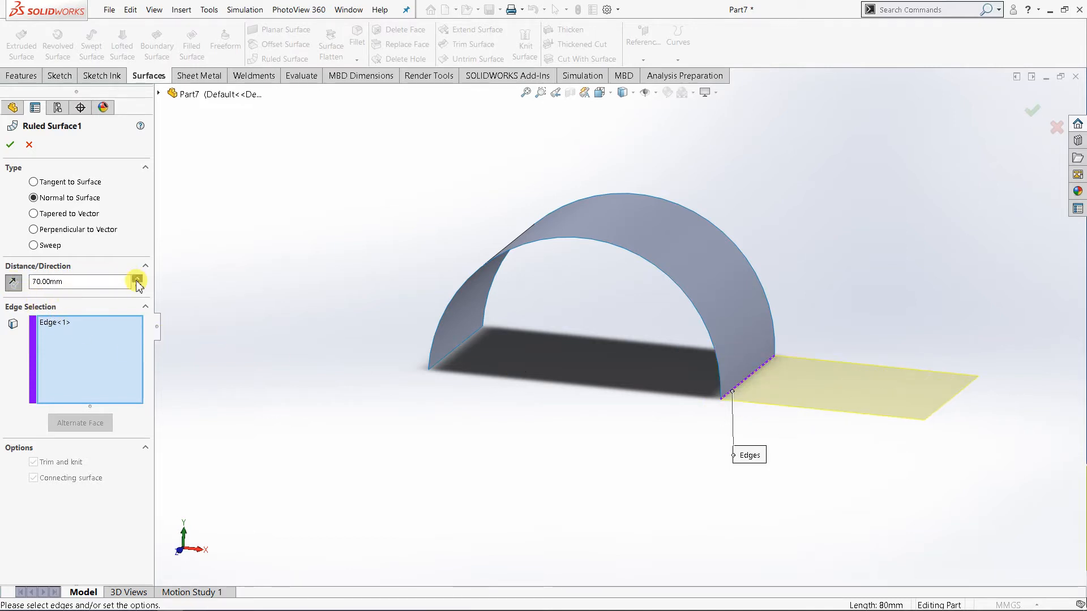
left_click(137, 286)
left_click(137, 285)
left_click(137, 286)
left_click(137, 279)
left_click(137, 279)
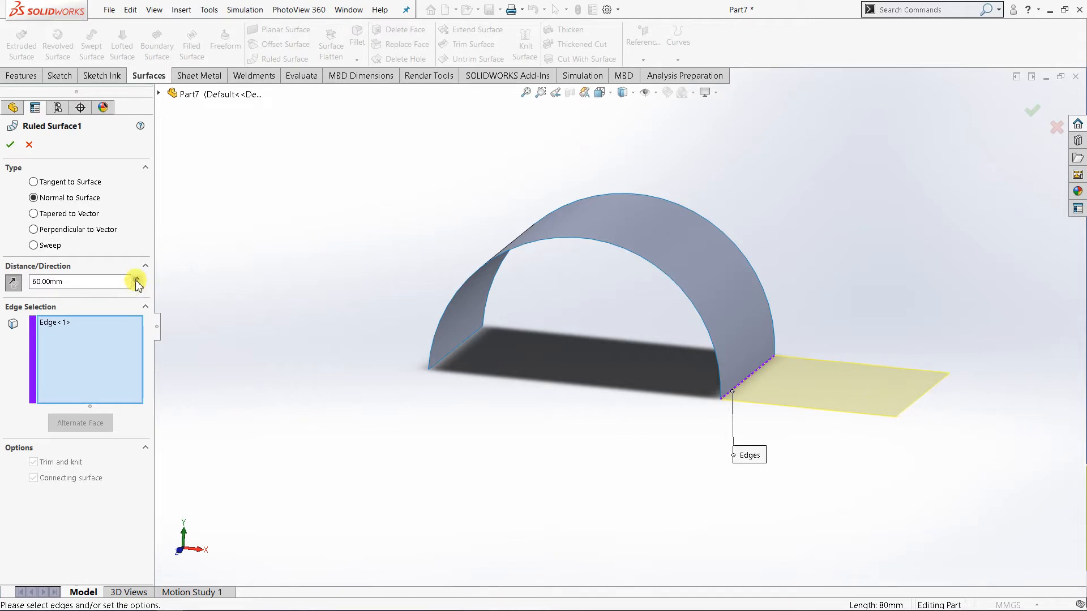
left_click(137, 286)
left_click(137, 286)
left_click(137, 286)
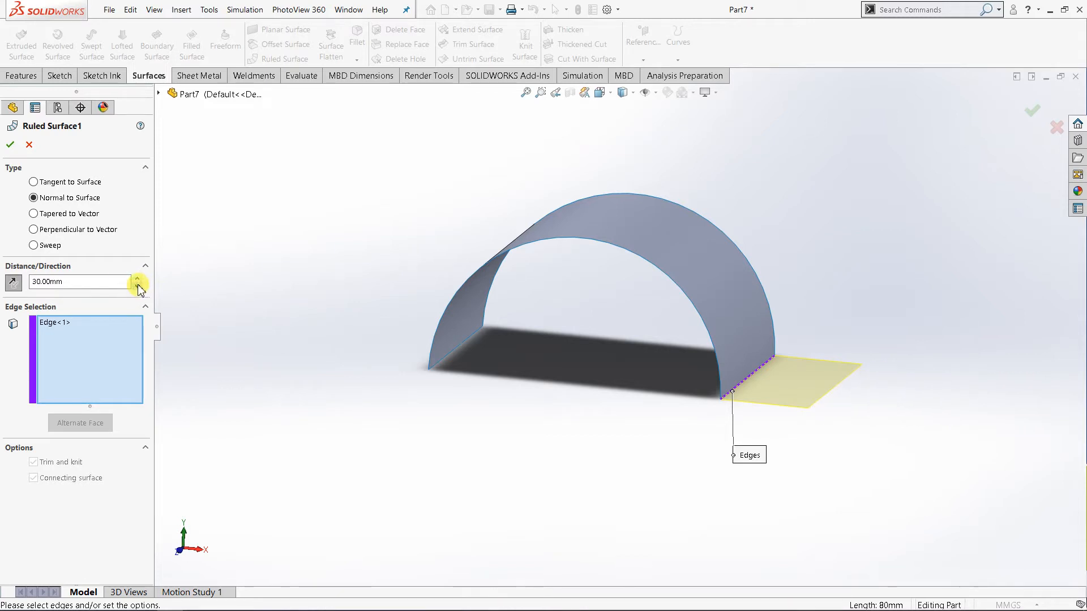
left_click(138, 287)
left_click(137, 279)
left_click(137, 279)
left_click(136, 288)
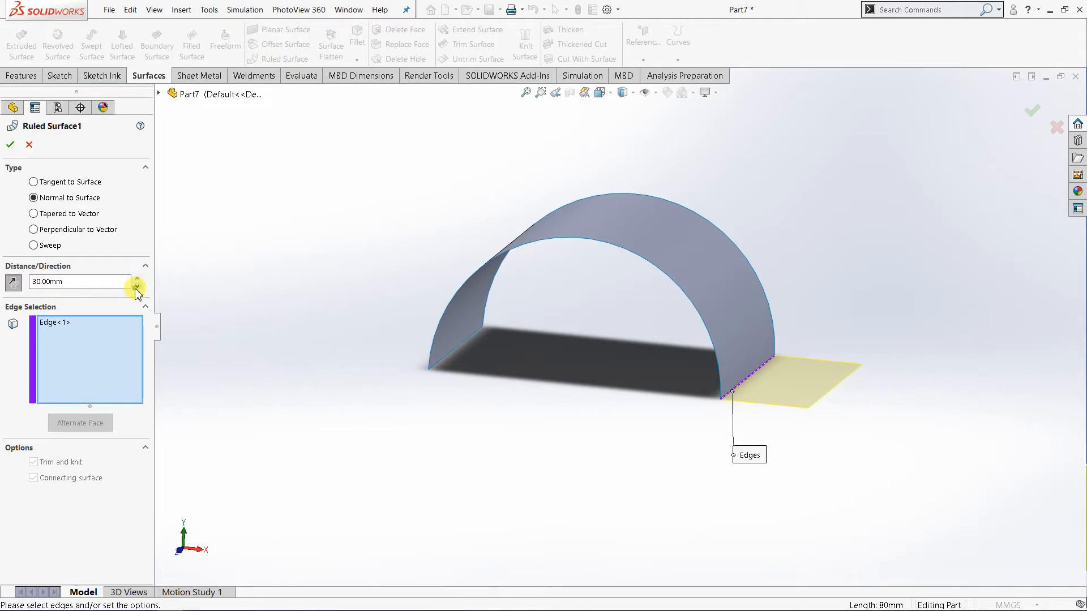
left_click(136, 287)
left_click(137, 279)
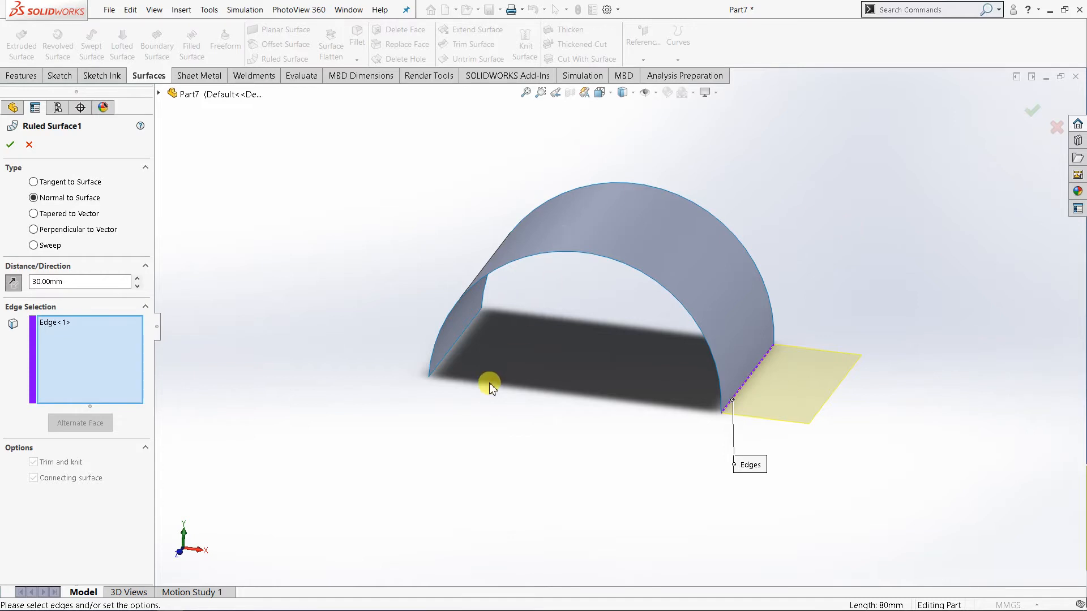
Add the opposite straight edge and both semicircular end edges to the ruled surface selection.
middle_click_drag(489, 388, 456, 385)
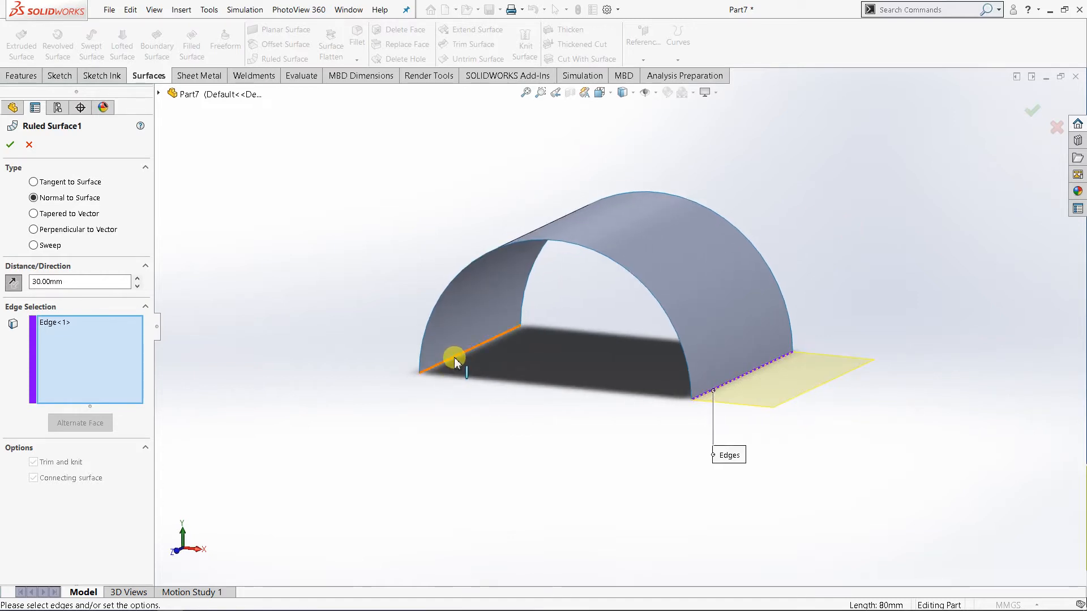
left_click(456, 364)
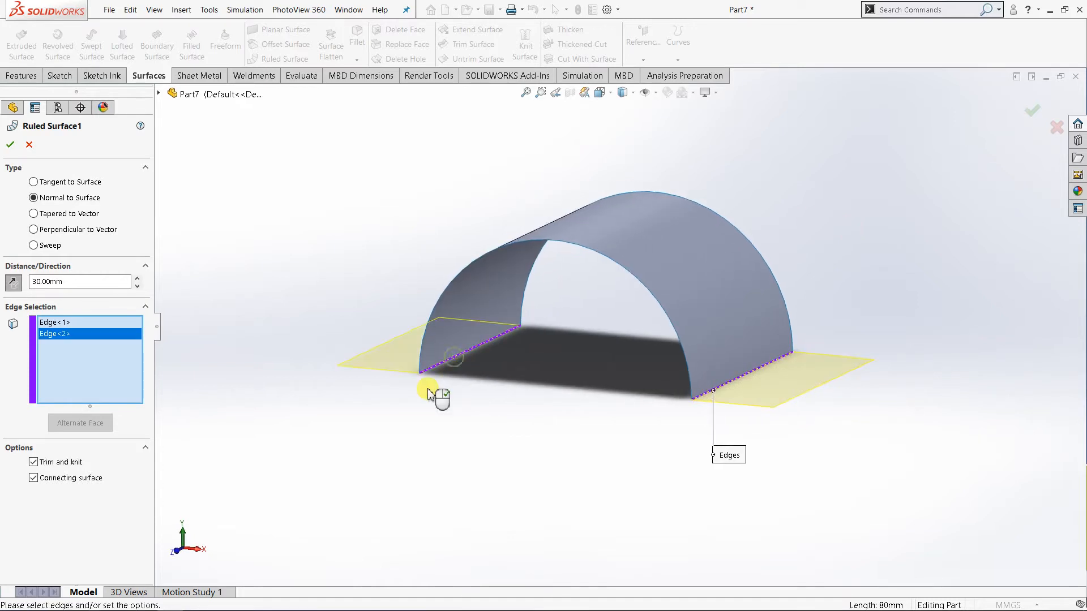
left_click(579, 248)
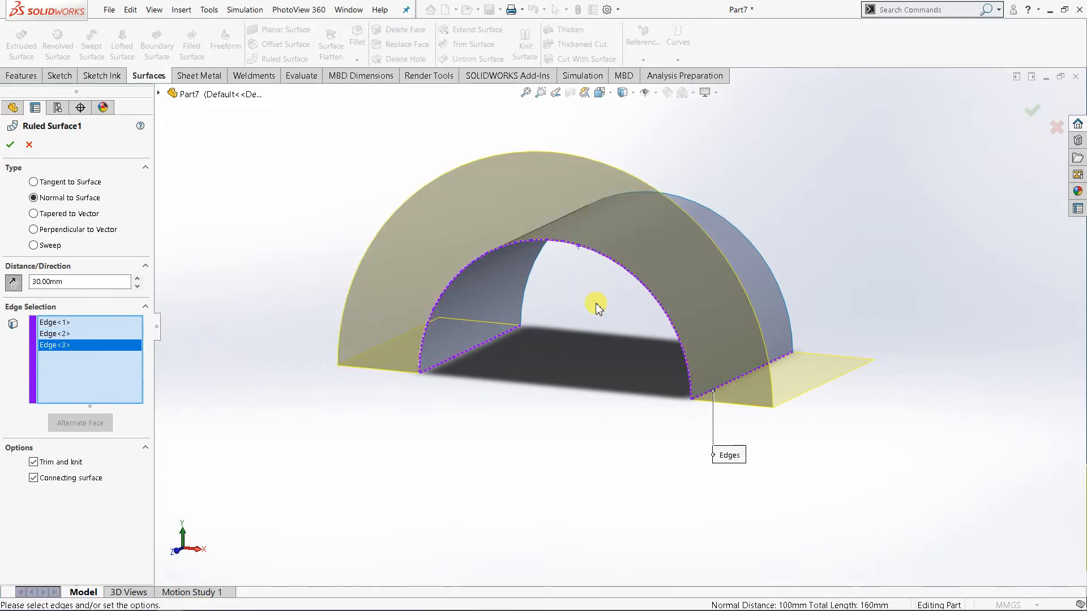
middle_click_drag(822, 297, 727, 333)
left_click(725, 328)
middle_click_drag(720, 449, 889, 490)
scroll(661, 452, "up", 1)
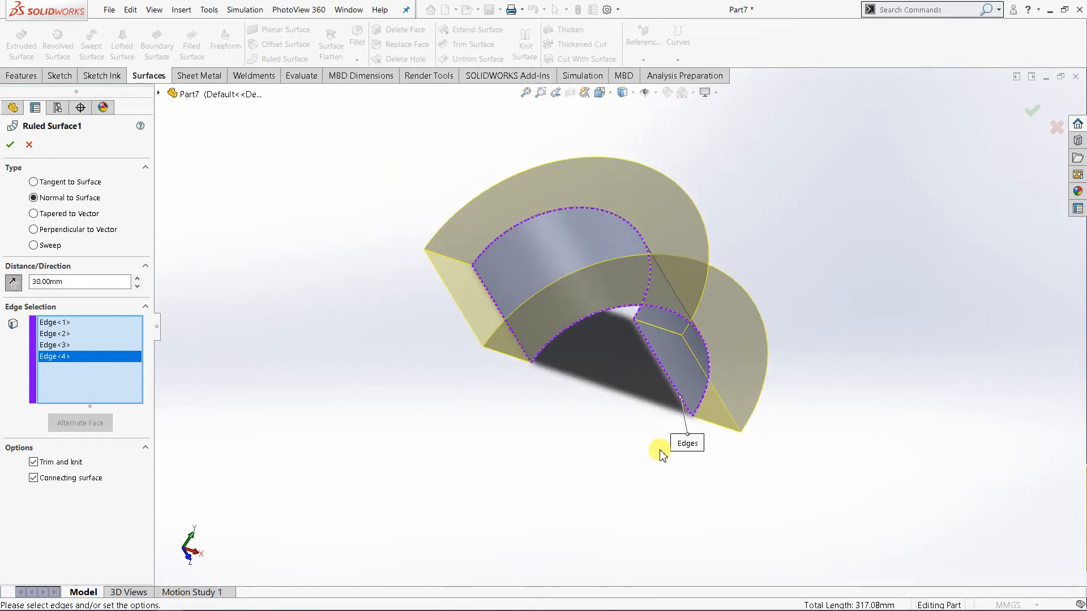
Reverse the ruled surface direction to point inward for all four edges, and set the distance to 20 mm.
left_click(12, 283)
middle_click_drag(254, 415, 207, 287)
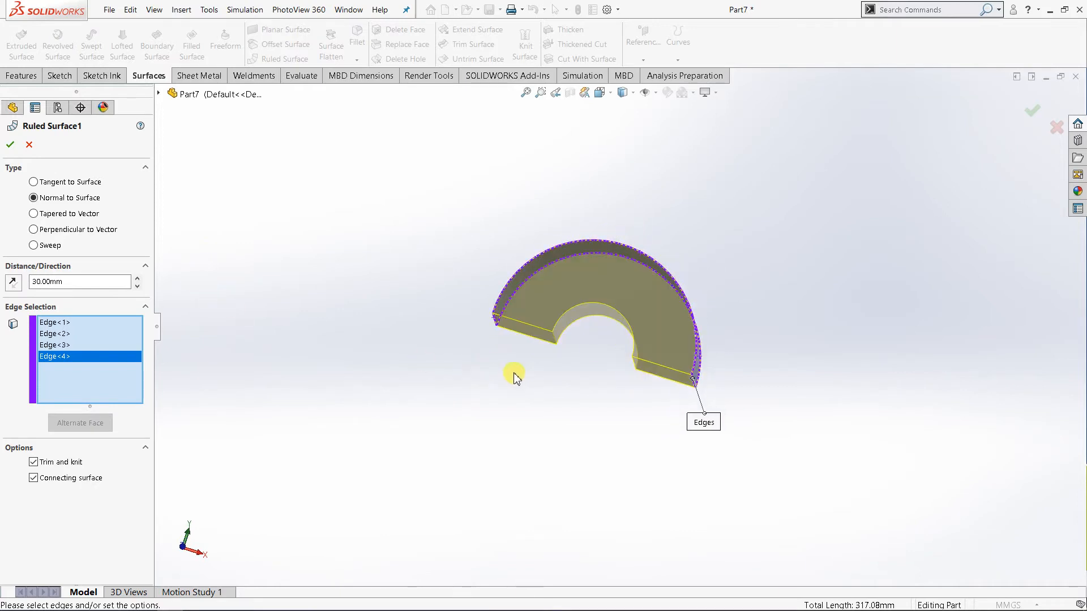
middle_click_drag(514, 373, 466, 353)
scroll(564, 299, "down", 3)
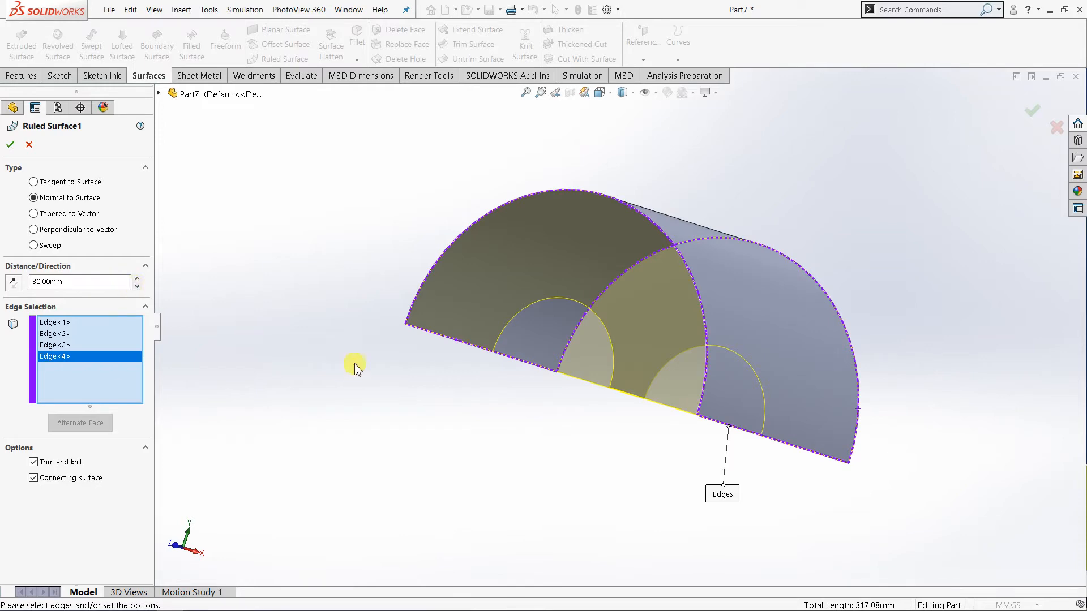
middle_click_drag(551, 332, 685, 354)
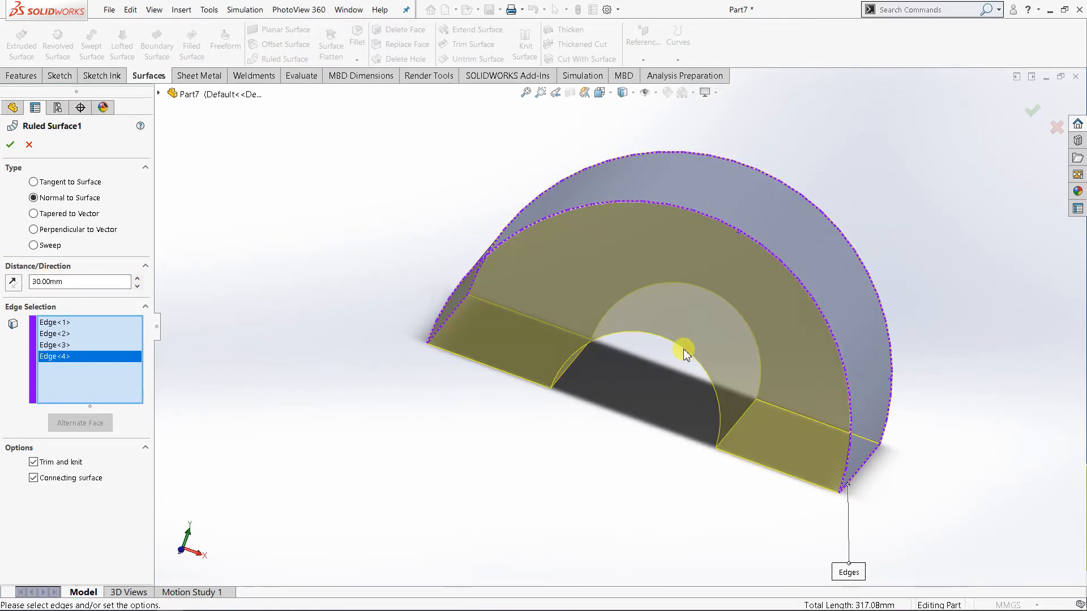
left_click(137, 287)
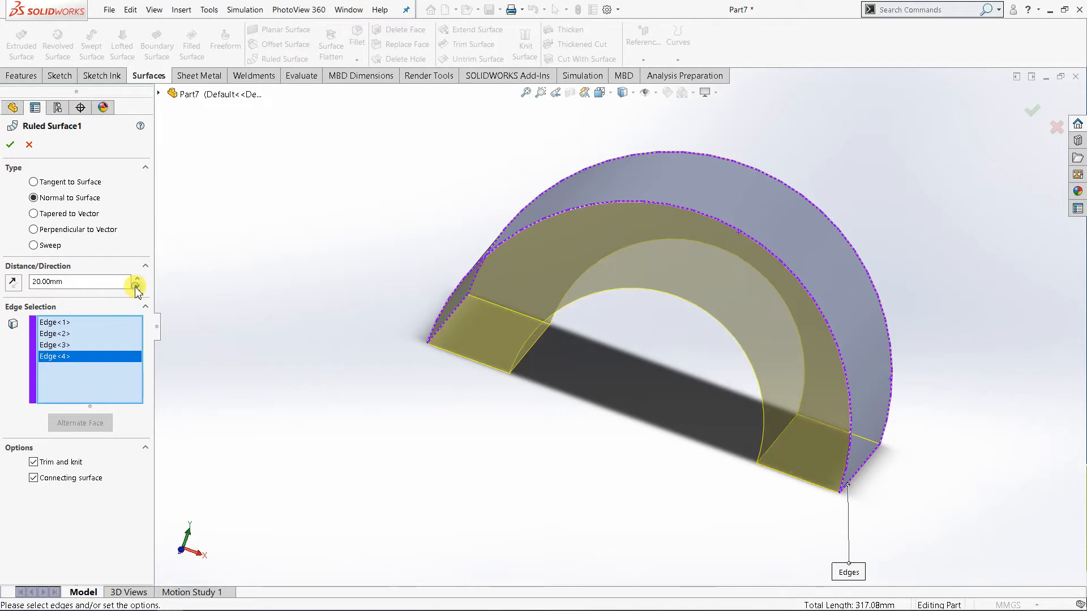
Set the ruled surface distance to 10 mm, and toggle its direction between inward and outward, ending outward.
middle_click_drag(421, 505, 403, 555)
left_click(137, 287)
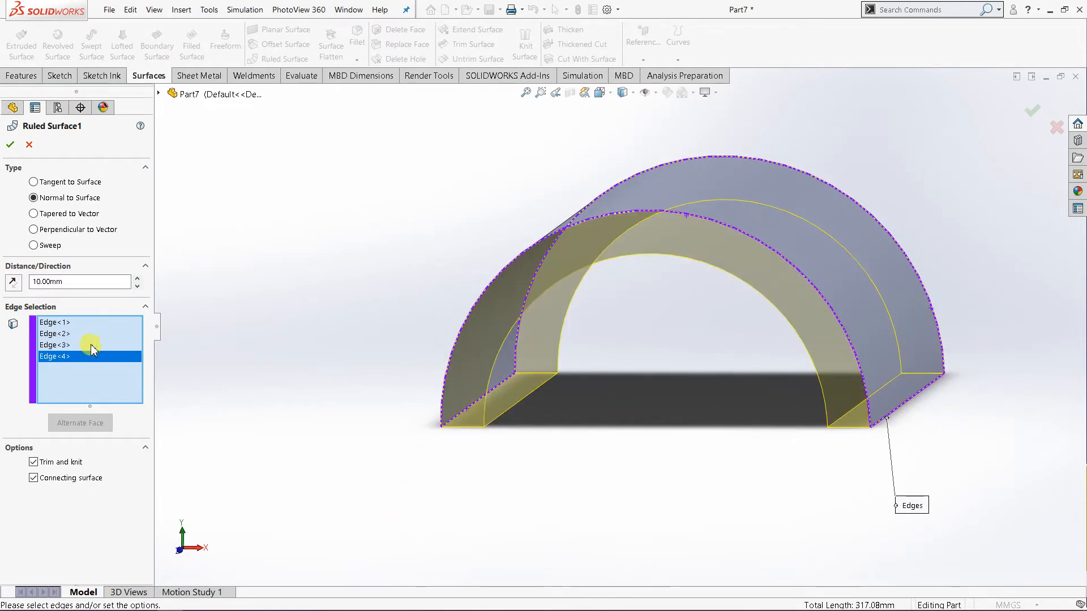
left_click(10, 286)
middle_click_drag(170, 364, 374, 447)
left_click(11, 283)
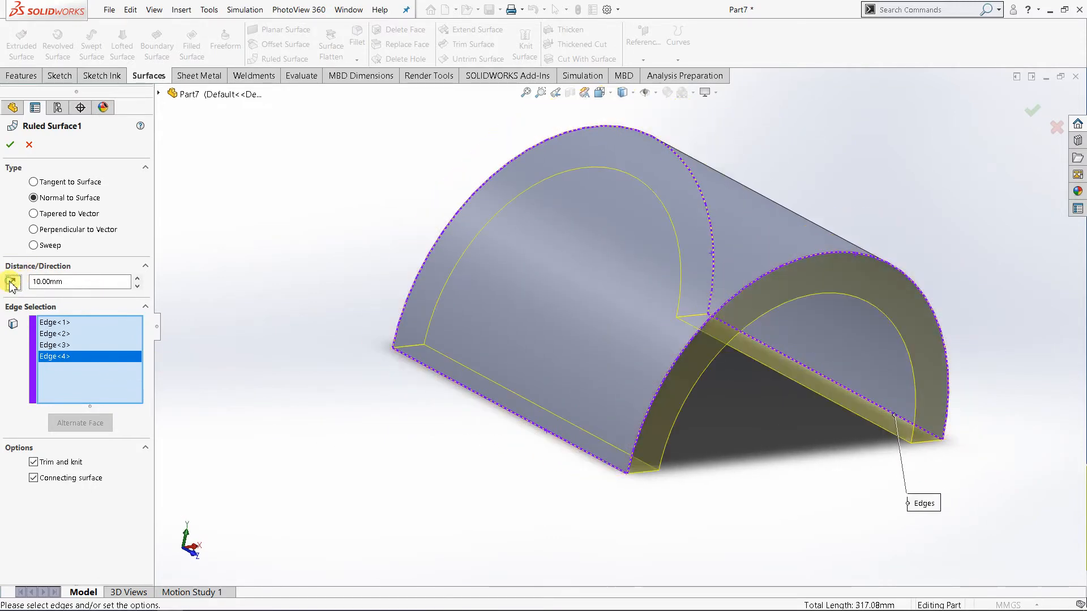
left_click(13, 286)
left_click(12, 286)
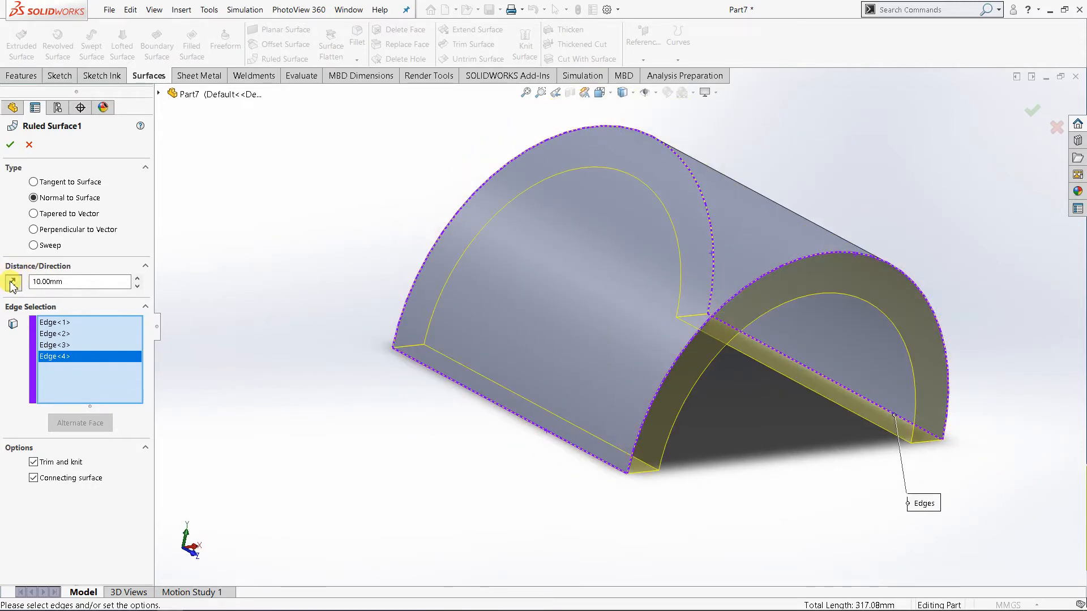
left_click(13, 286)
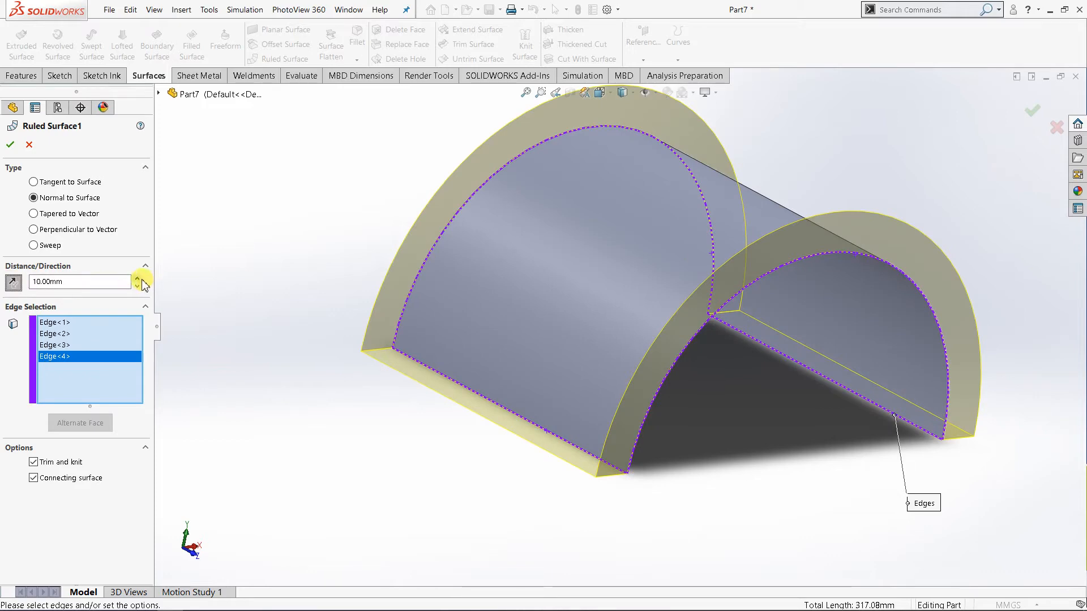
Set the distance to 20 mm and finish the Normal to Surface ruled surface on all four edges.
middle_click_drag(488, 388, 436, 393)
middle_click_drag(238, 364, 497, 401)
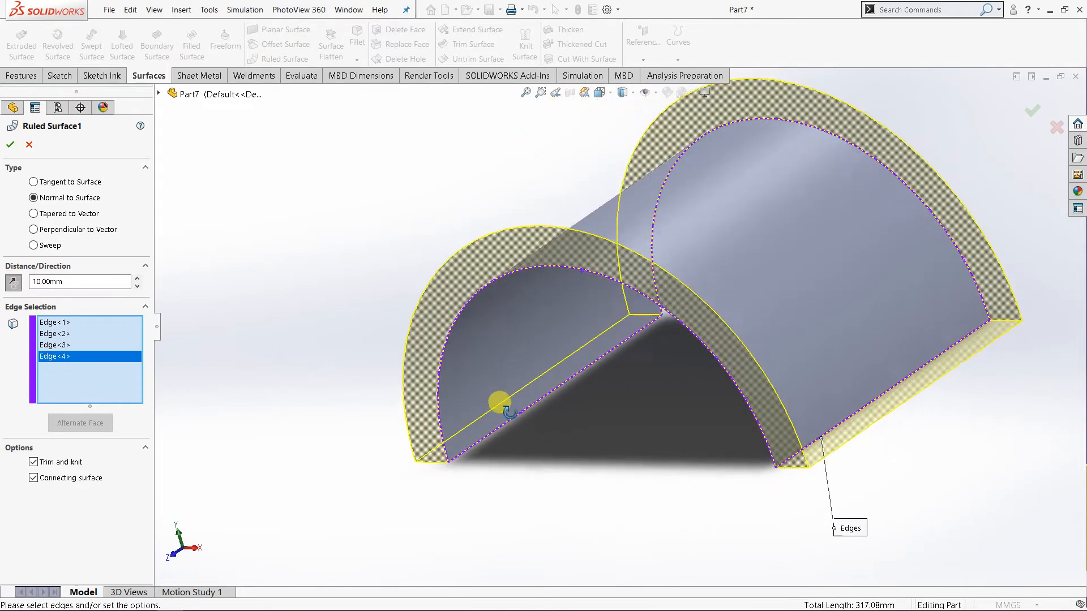
left_click(136, 278)
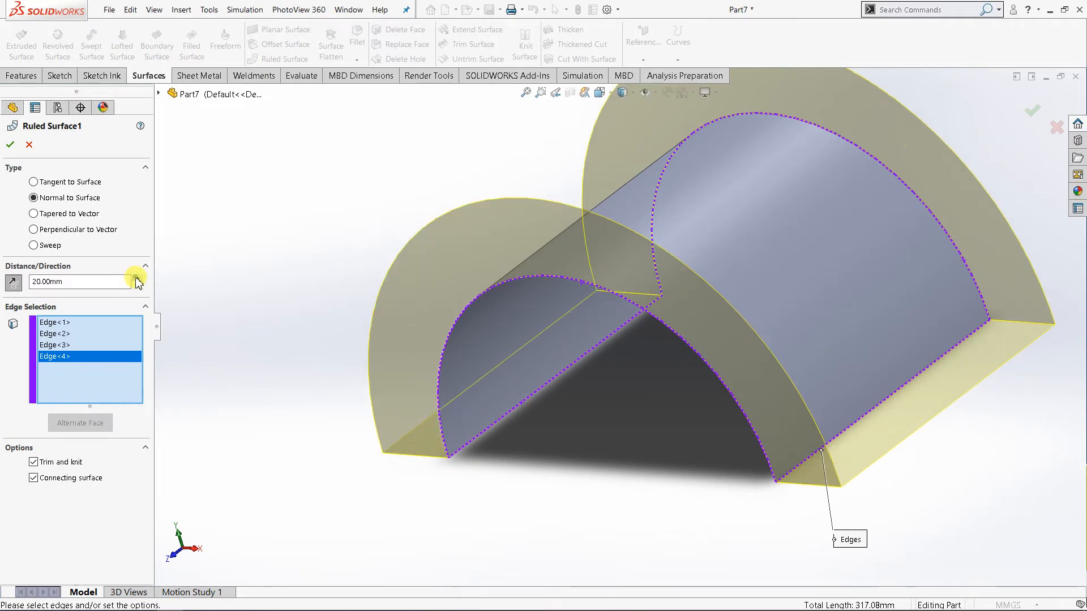
left_click(13, 147)
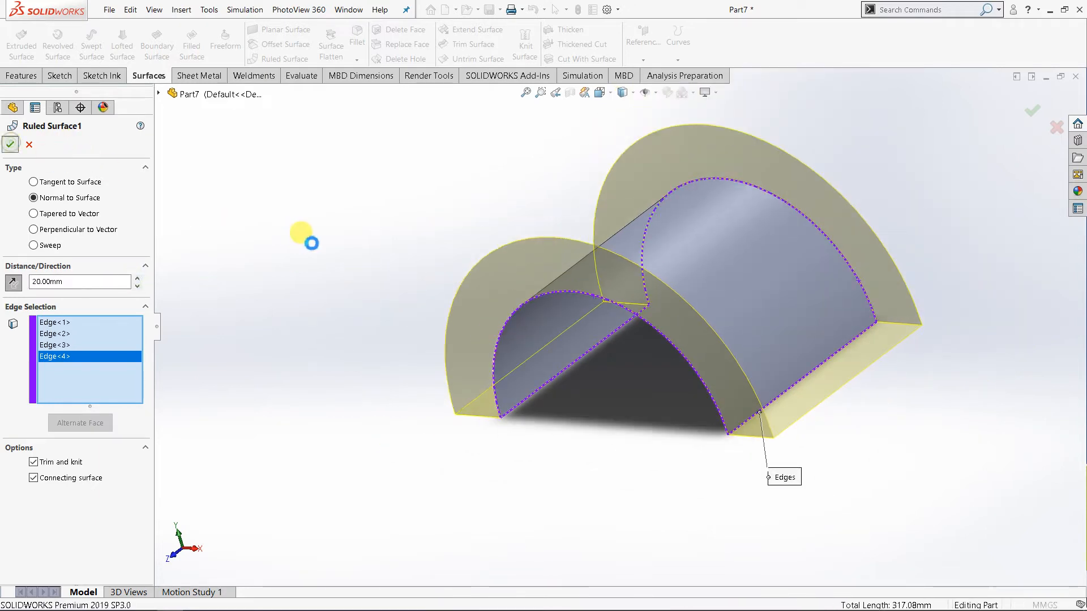
Highlight the extruded surface body and the ruled surface body in turn to examine them as separate bodies.
middle_click_drag(444, 358, 427, 245)
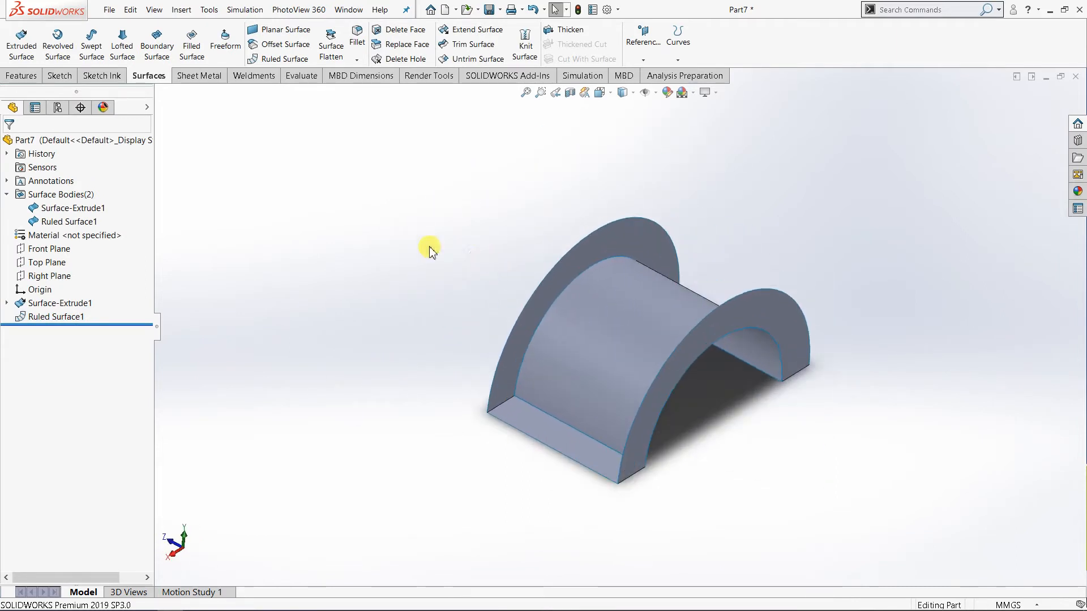
left_click(72, 209)
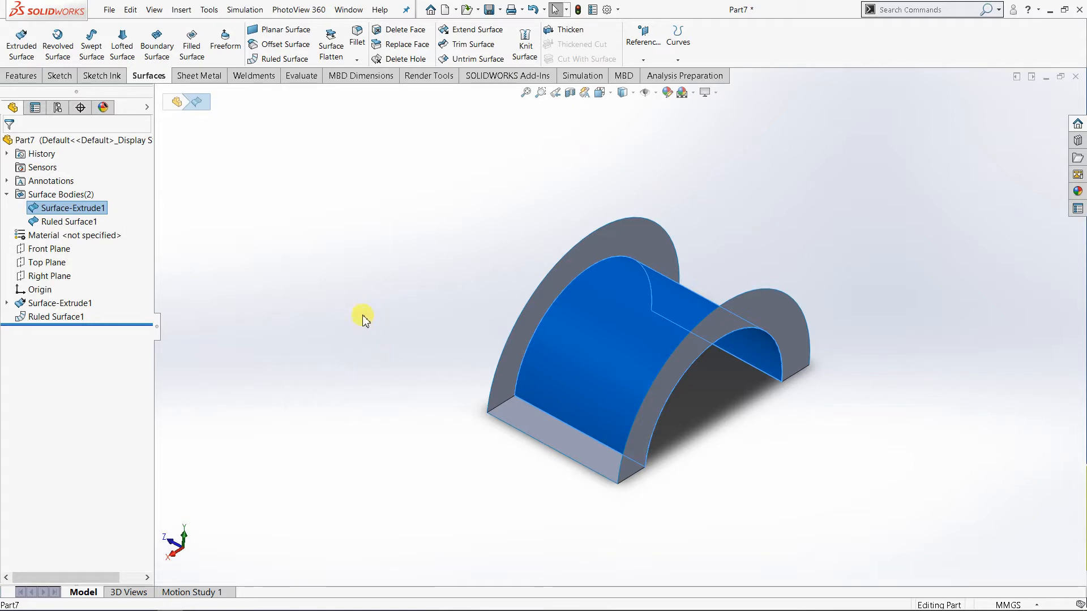
left_click(65, 222)
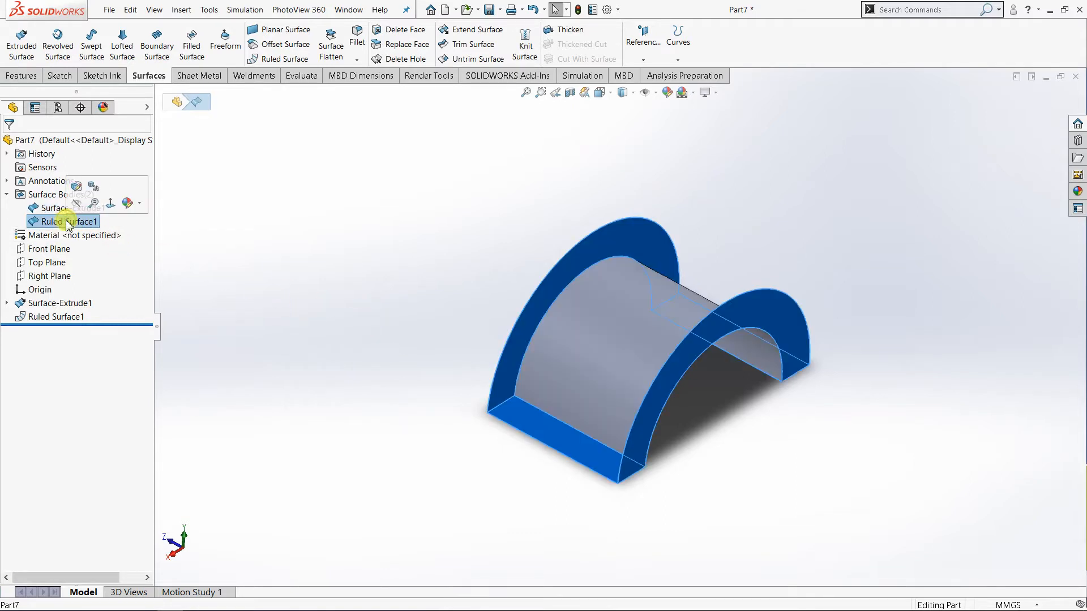
mouse_move(675, 395)
middle_mouse_down()
mouse_move(563, 405)
mouse_move(668, 416)
mouse_move(667, 402)
middle_mouse_up()
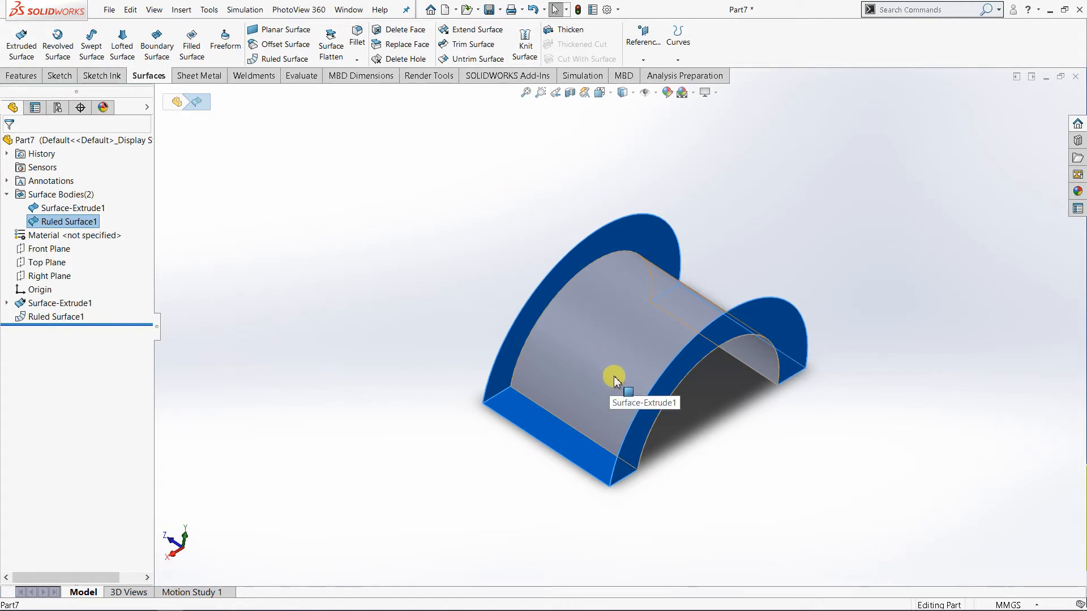
left_click(454, 249)
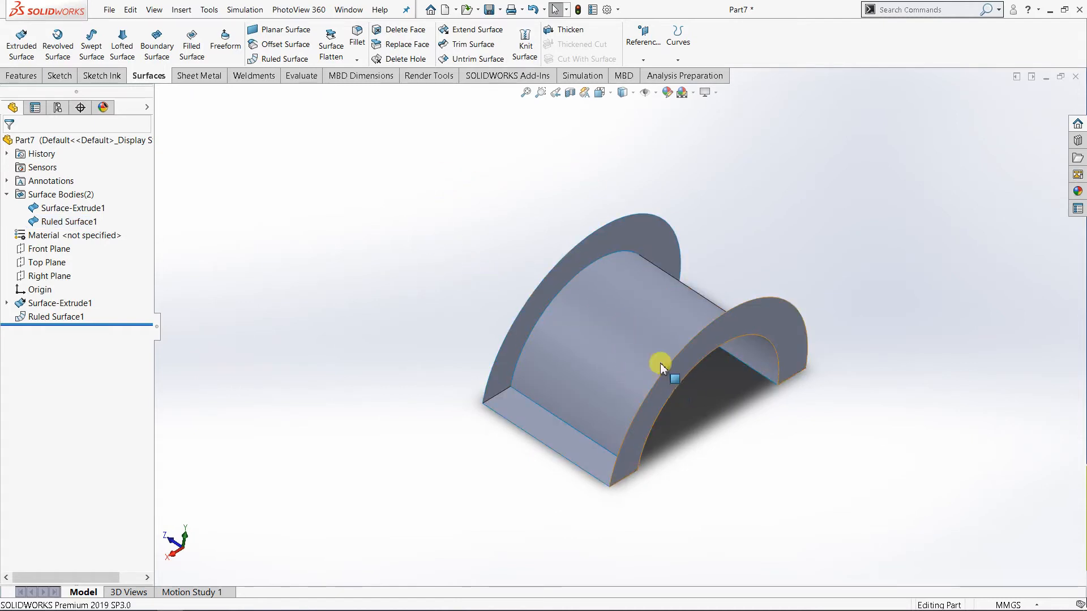
middle_click_drag(660, 364, 798, 463)
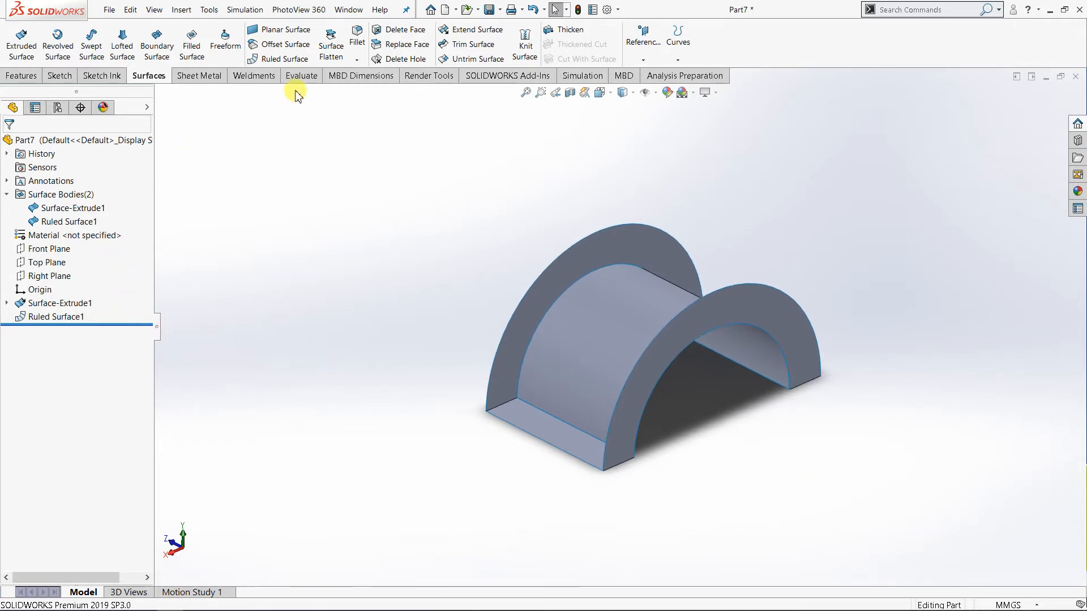
Start a new Tapered to Vector ruled surface on the outer semicircular edge of the end flange.
left_click(273, 59)
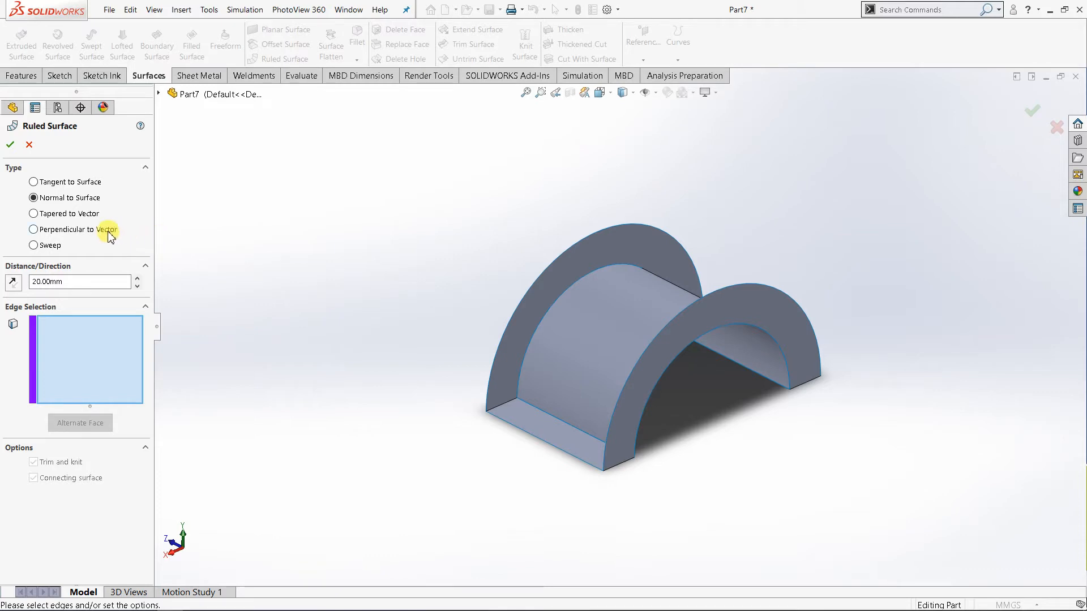
left_click(65, 215)
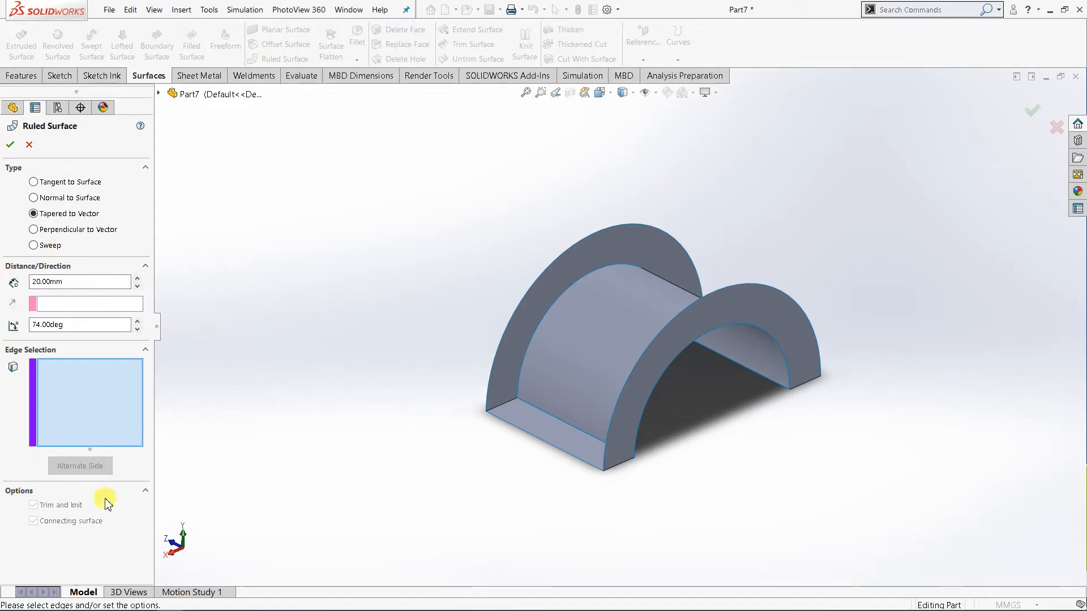
left_click(84, 306)
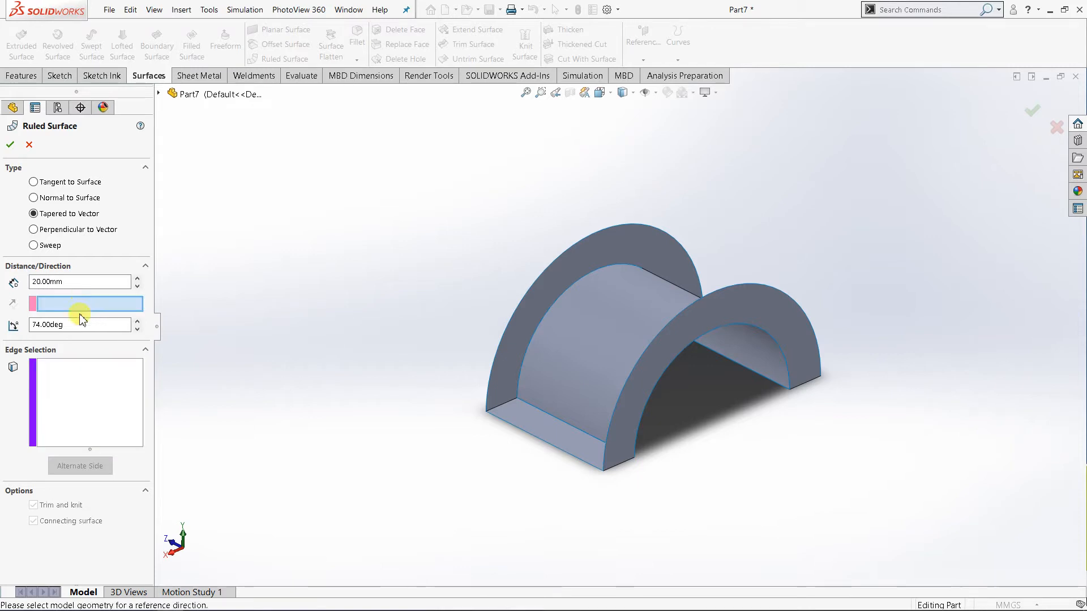
left_click(92, 380)
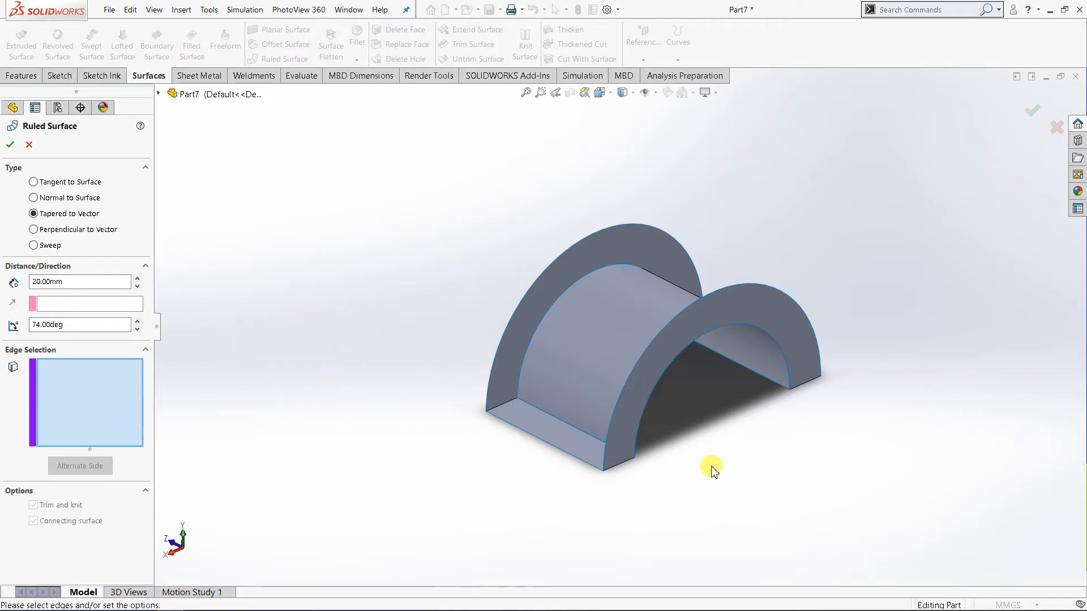
left_click(765, 286)
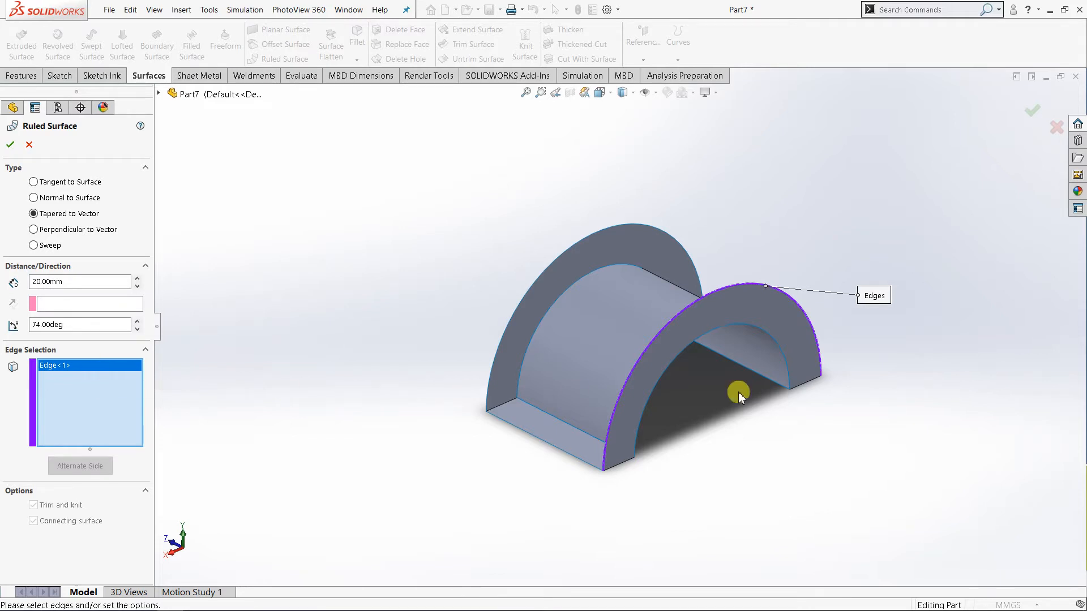
scroll(804, 365, "down", 2)
middle_click_drag(594, 376, 388, 371)
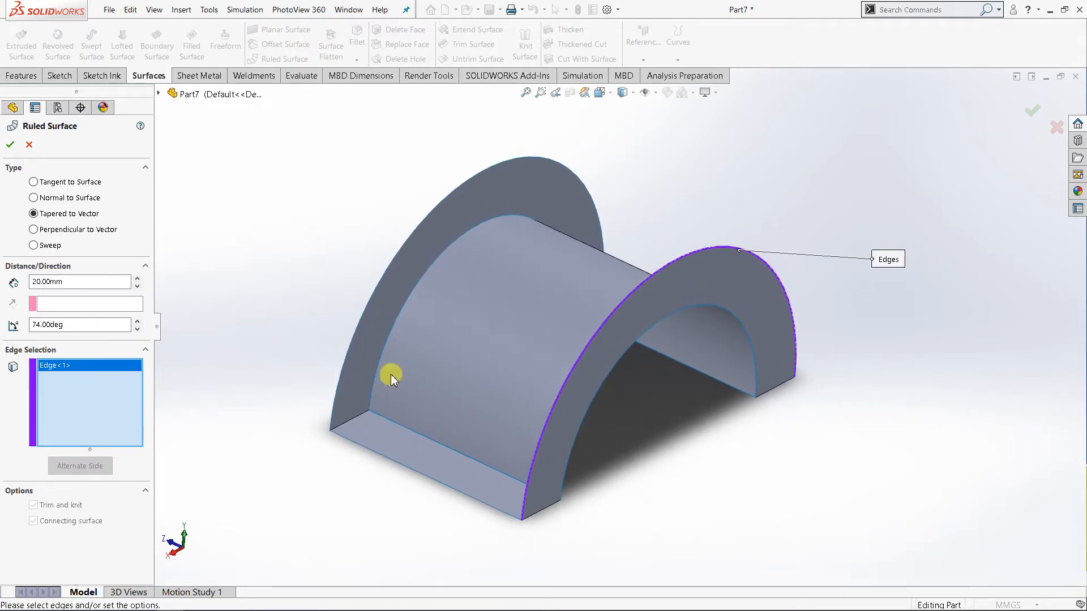
Use the Top Plane as the reference vector for the tapered ruled surface, and inspect the preview from the side.
left_click(113, 305)
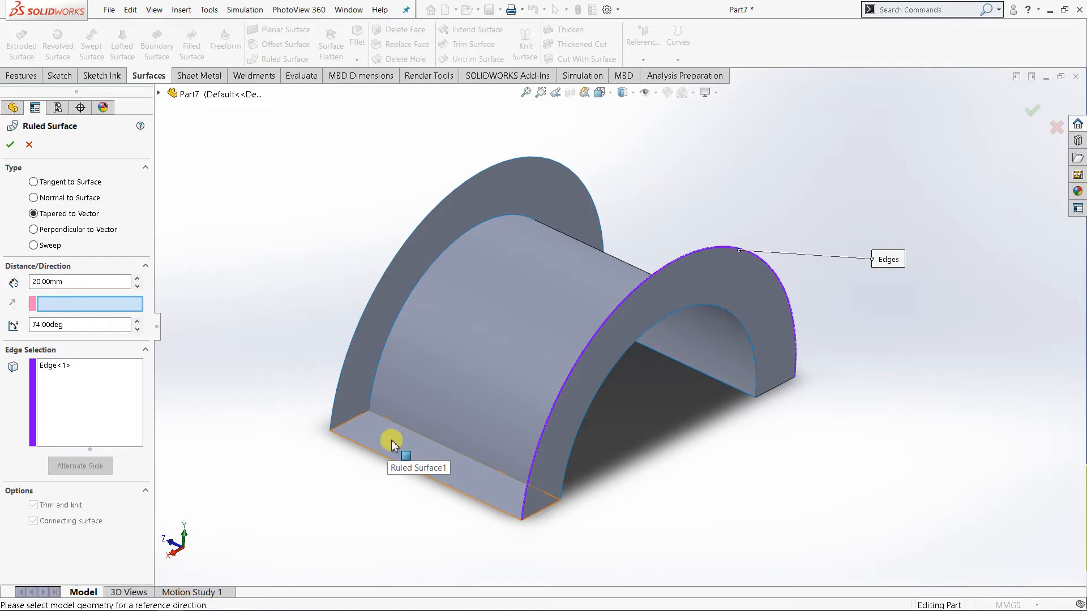
left_click(159, 94)
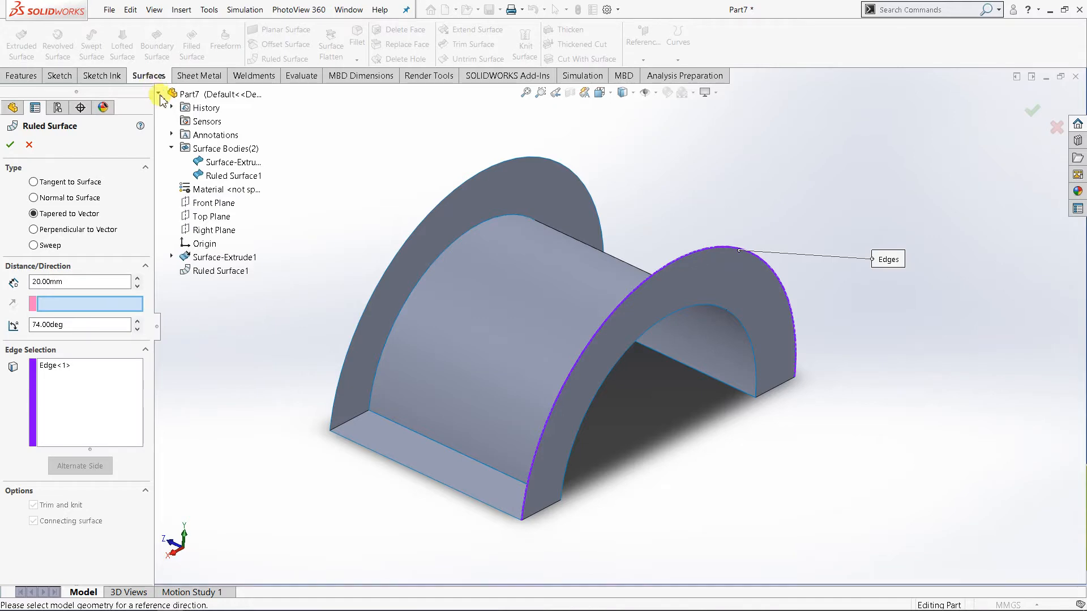
left_click(207, 217)
middle_click_drag(704, 599, 755, 460)
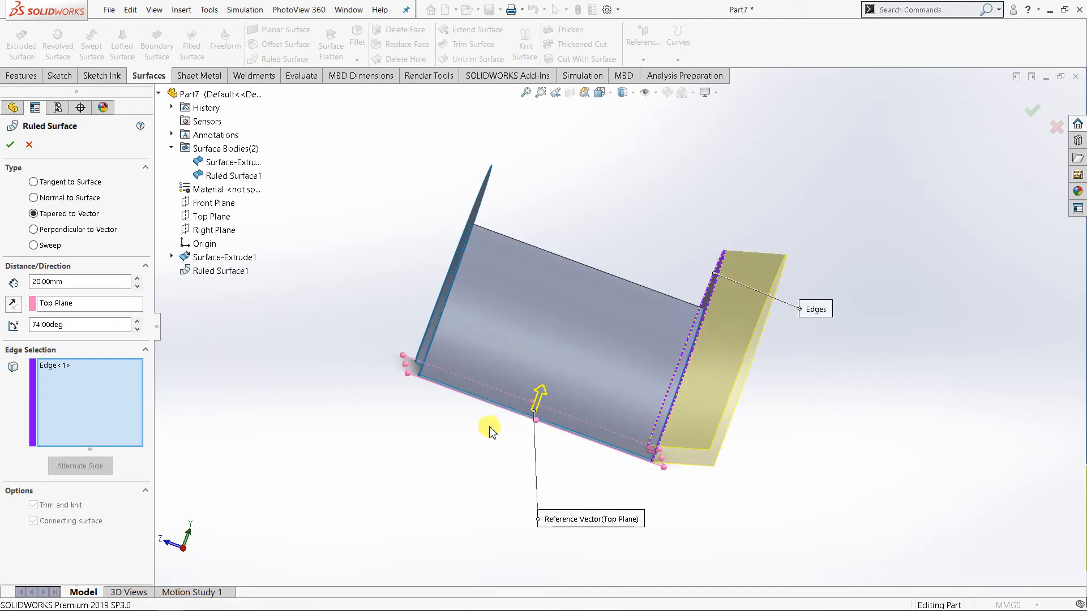
middle_click_drag(597, 487, 560, 475)
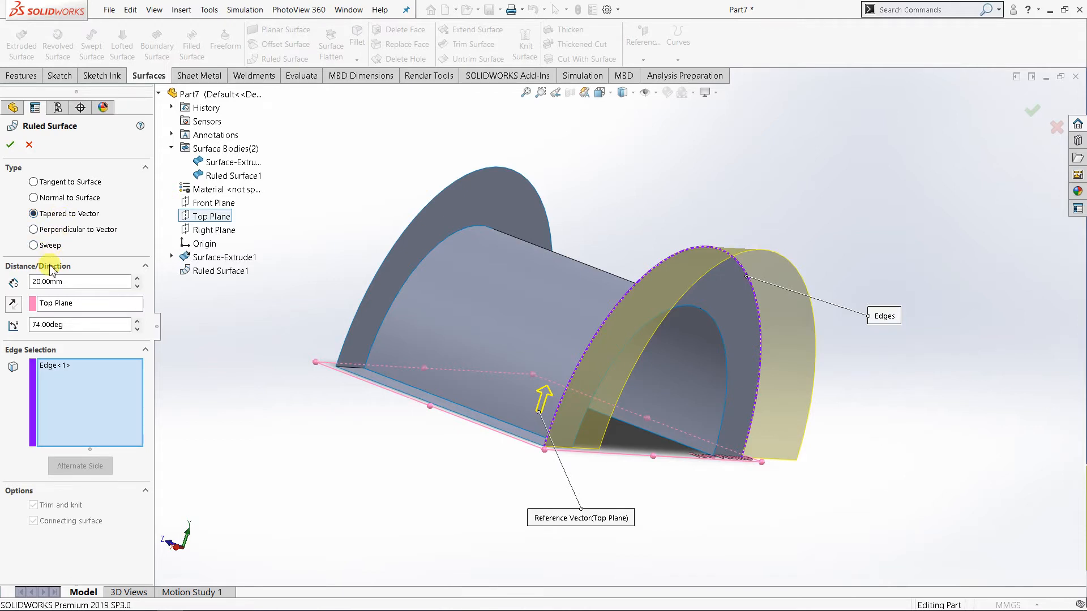
Try increasing the taper angle step by step up to 89 degrees.
left_click_drag(72, 325, 23, 325)
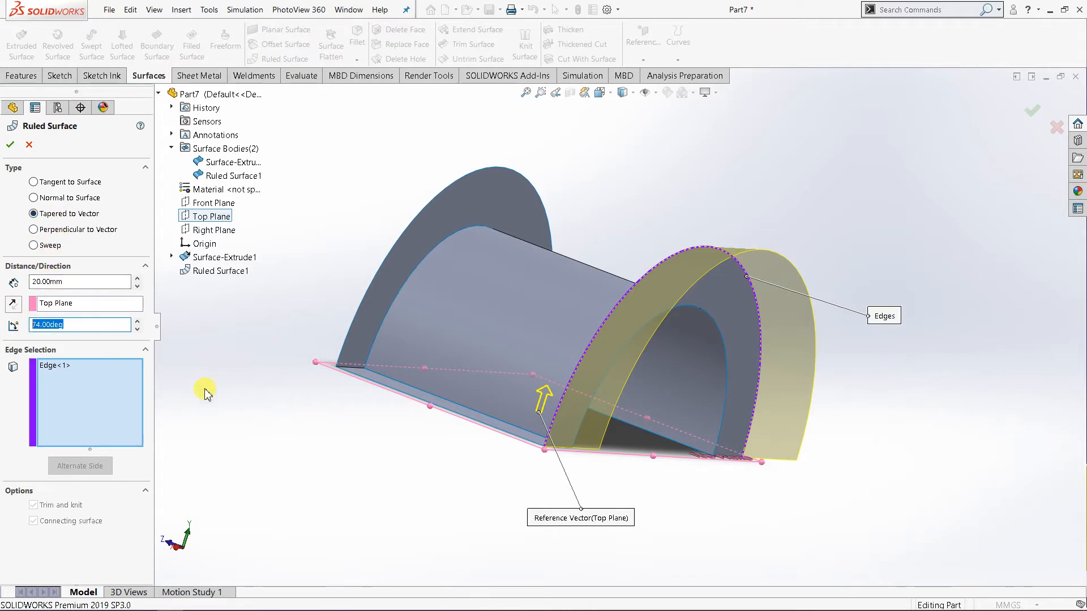
middle_click_drag(224, 423, 278, 424)
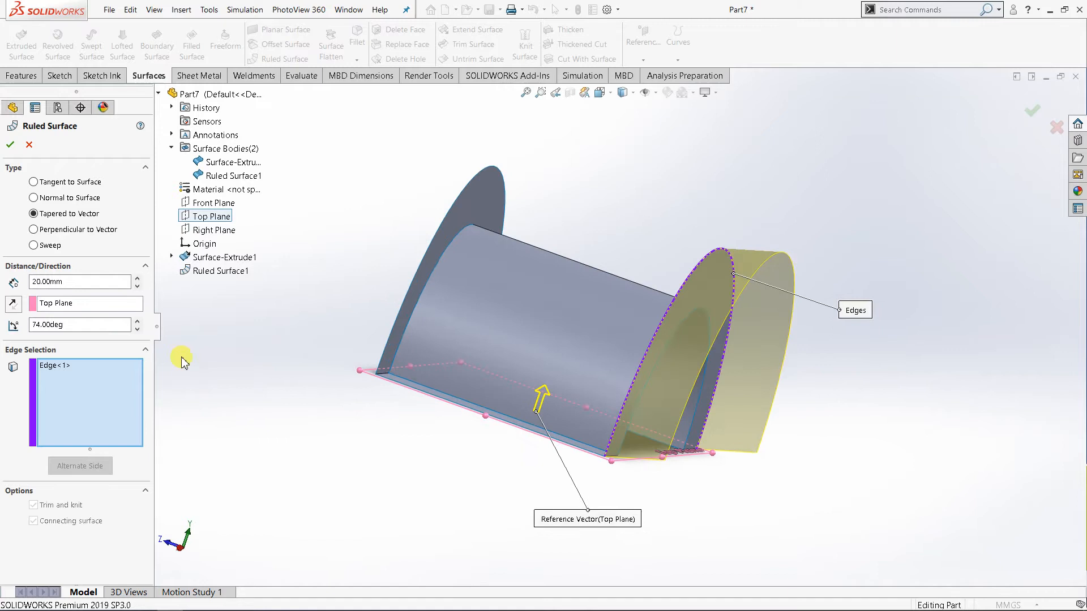
left_click(137, 323)
left_click(138, 323)
left_click(138, 323)
left_click(137, 323)
left_click(138, 324)
left_click(138, 323)
left_click(138, 324)
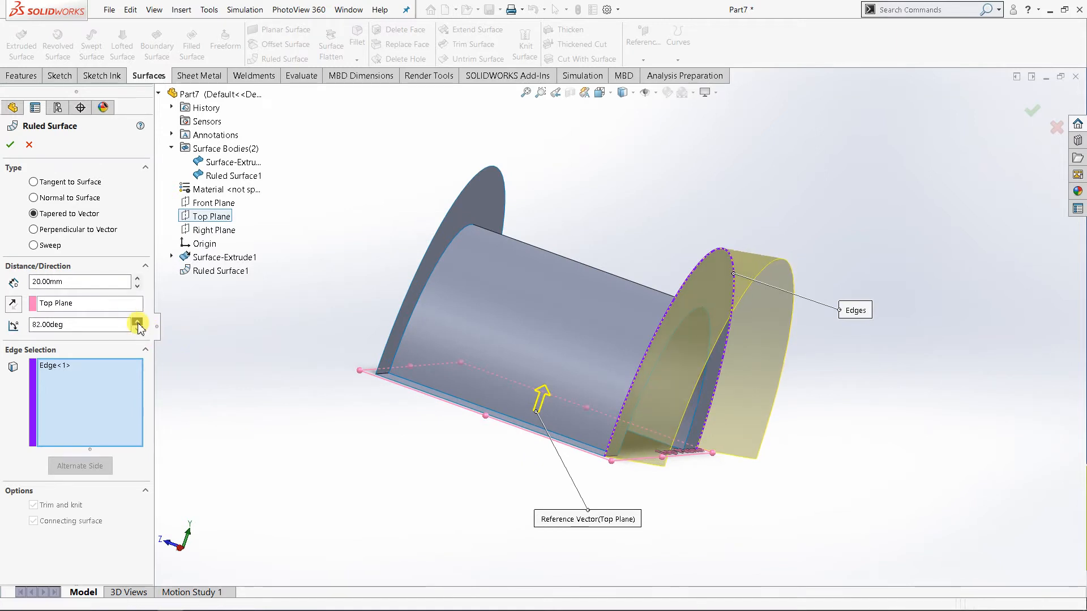
left_click(138, 324)
left_click(137, 324)
middle_click_drag(289, 394, 295, 400)
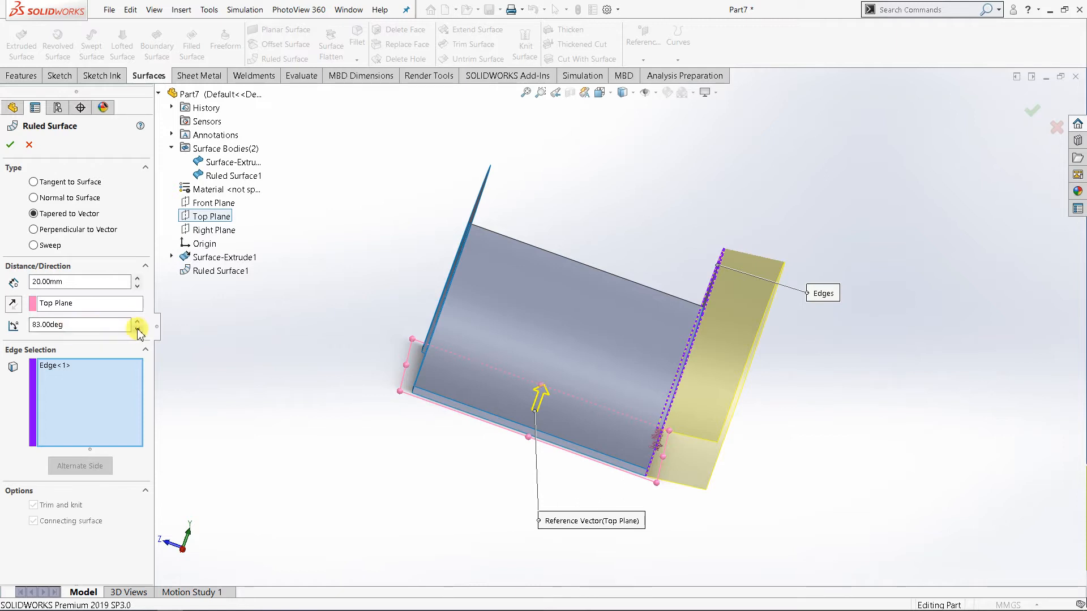
left_click_drag(140, 326, 141, 326)
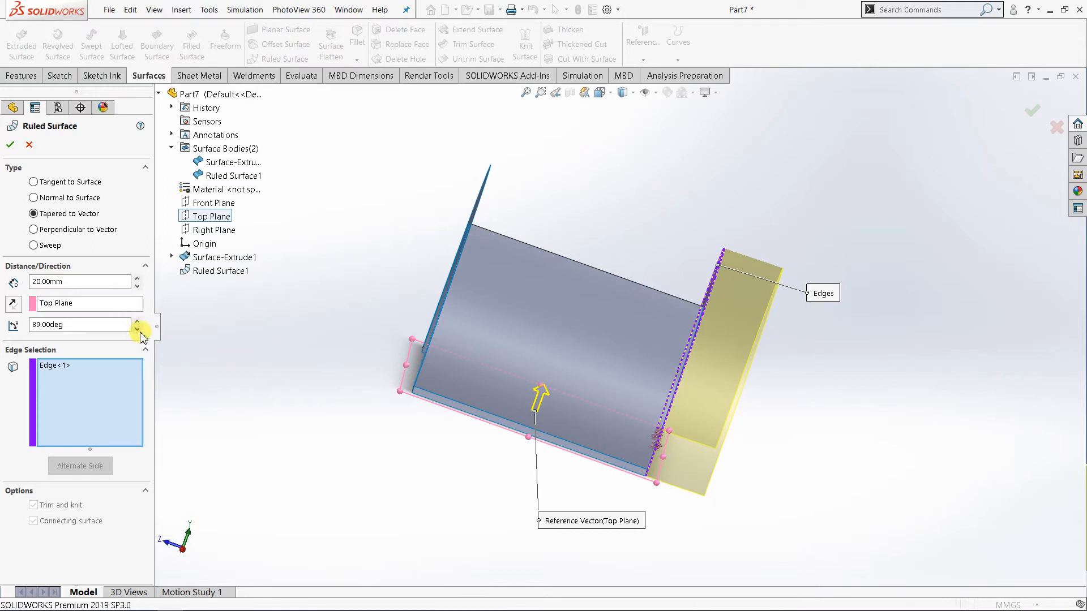
Try a taper angle of 9 degrees, and decrease it to 1 degree.
left_click(138, 330)
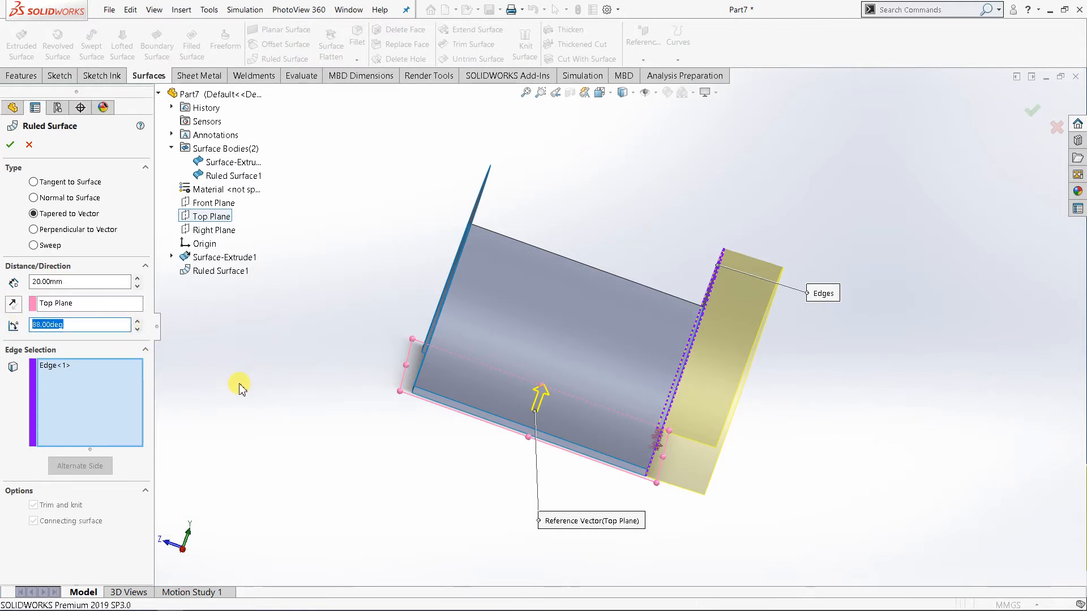
type("9")
key("Return")
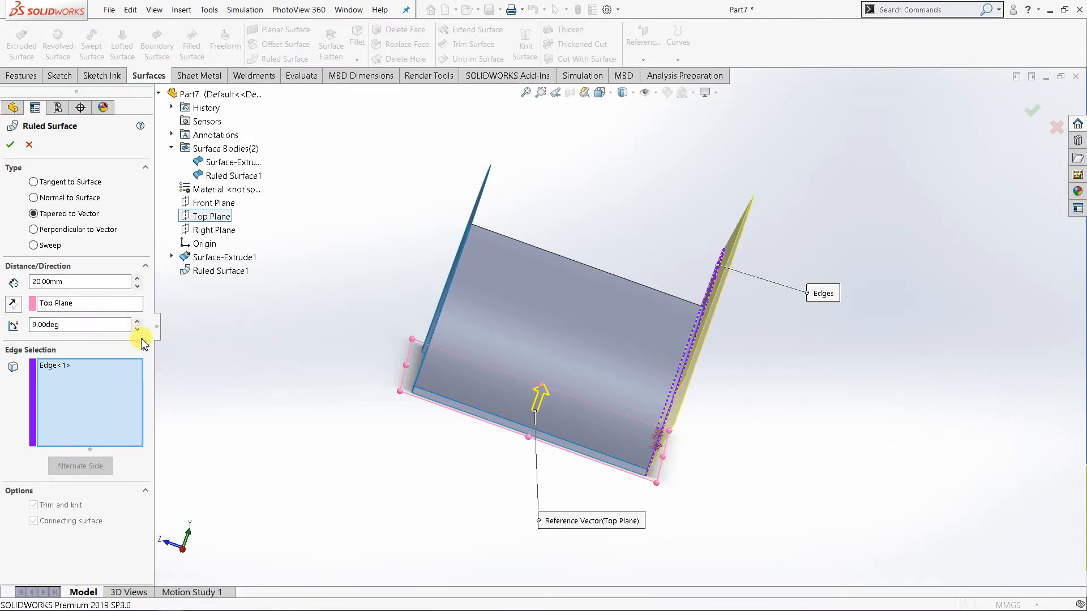
left_click(138, 331)
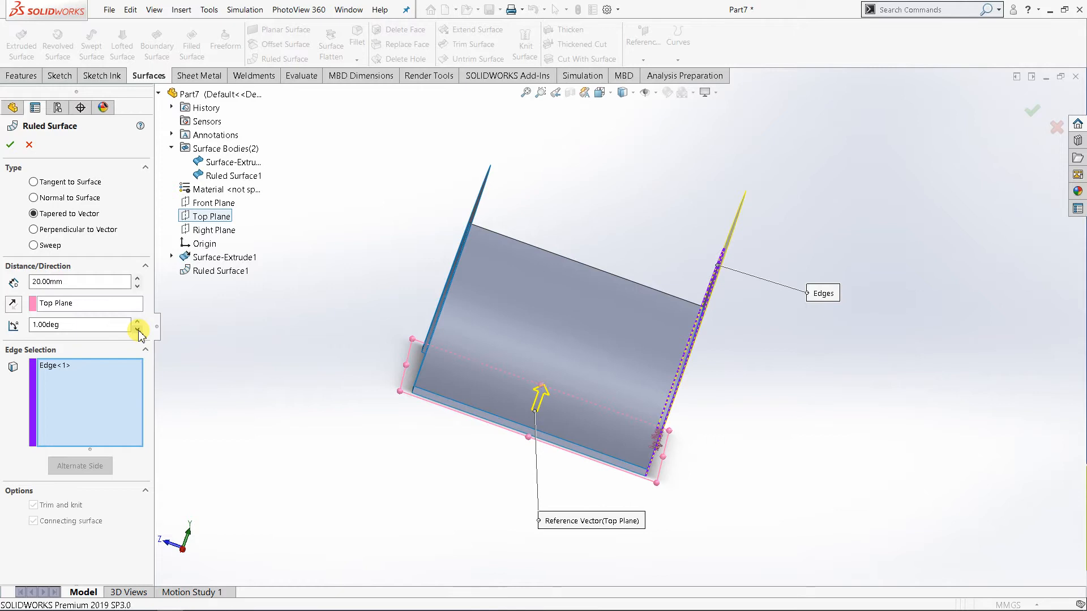
Try a taper angle of 88 degrees, and keep increasing it step by step past the 90-degree limit.
double_click(82, 324)
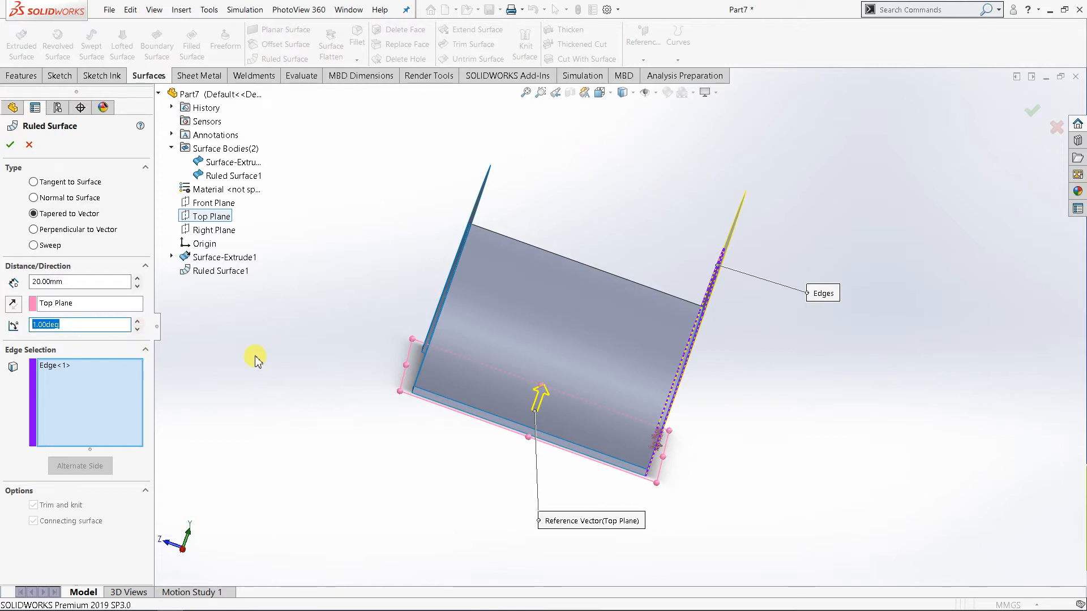
type("88")
key("Return")
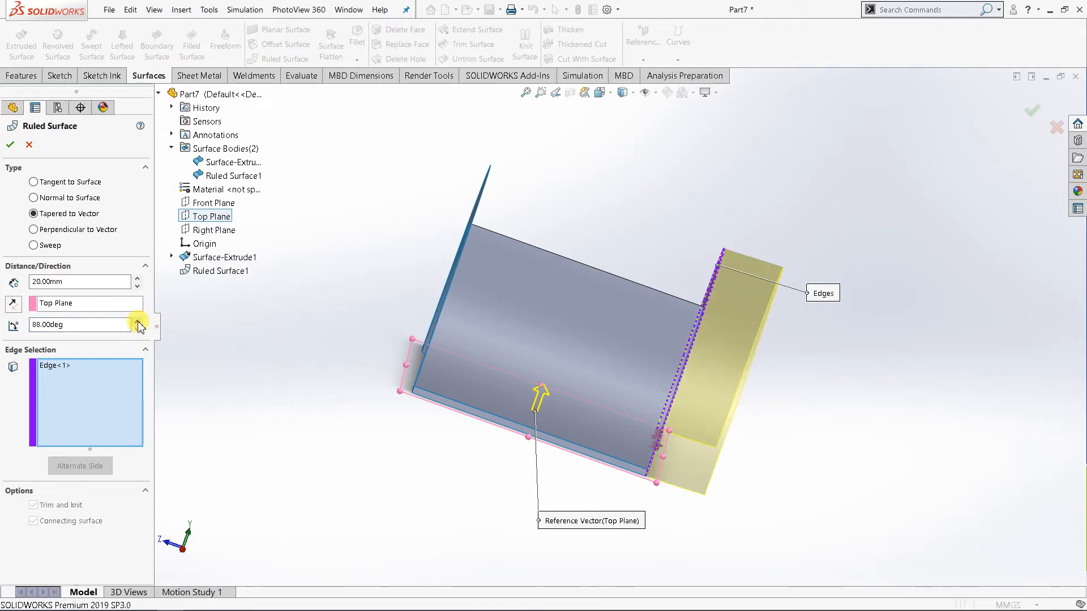
left_click(138, 321)
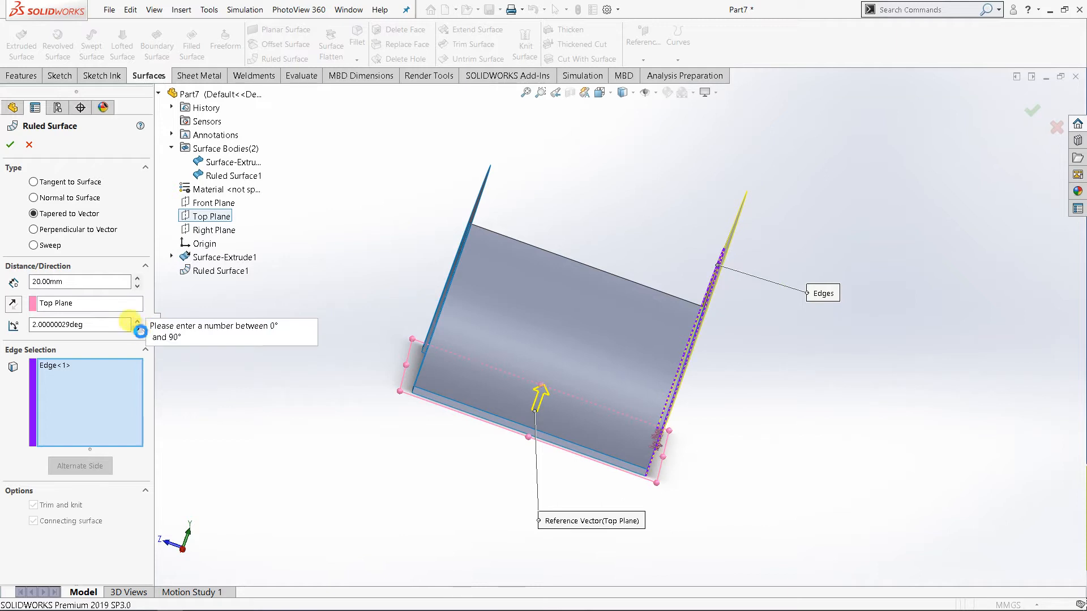
left_click(138, 329)
left_click(138, 321)
left_click(138, 321)
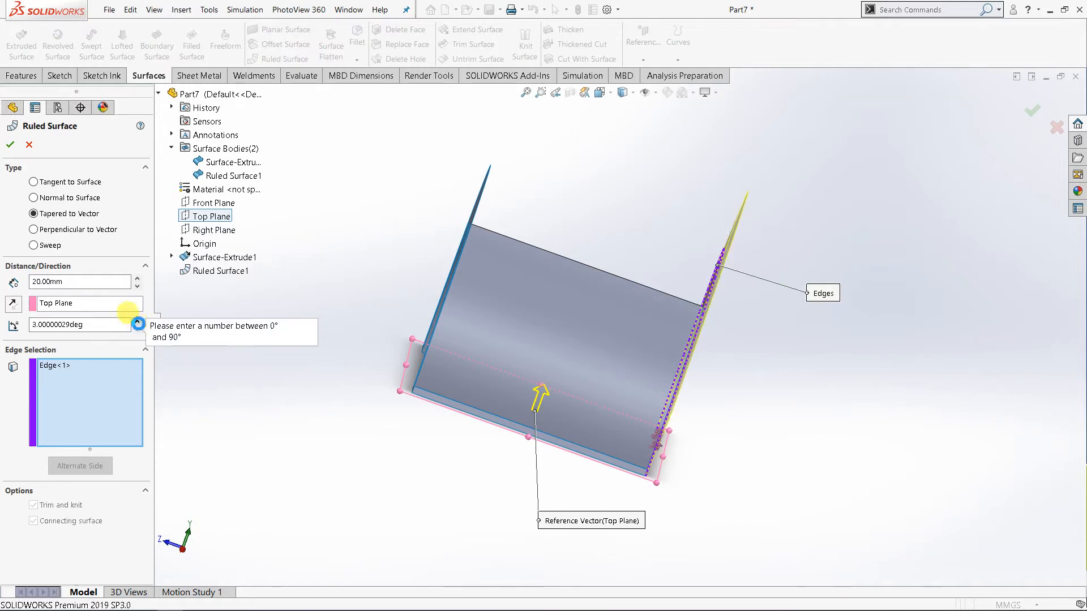
left_click(138, 321)
Try a taper angle of 89 degrees, step it up past the limit again, and reduce it to about 1 degree.
double_click(110, 324)
type("89")
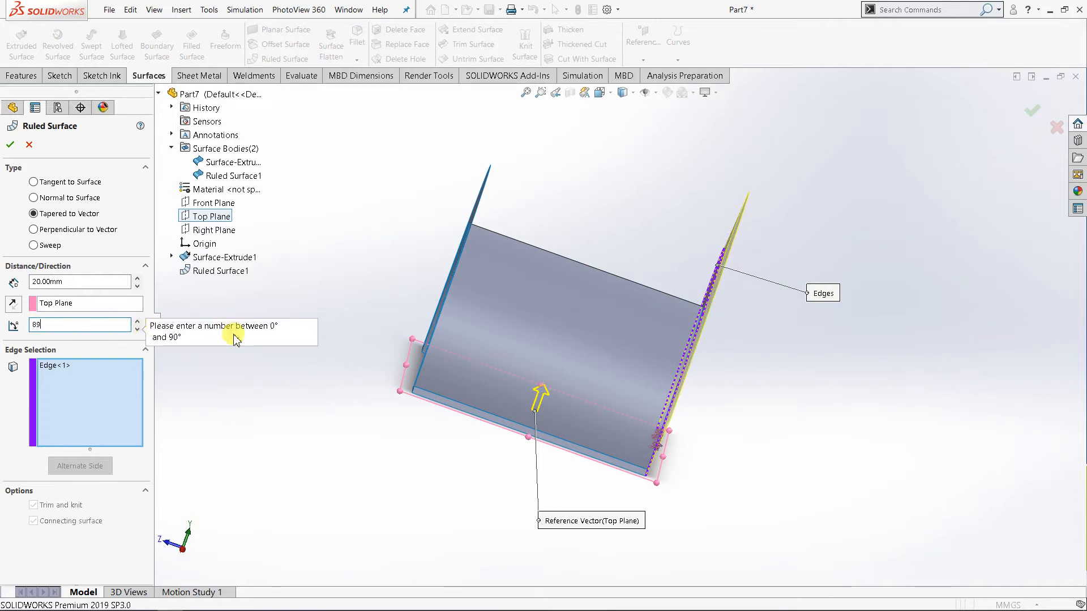
left_click(141, 322)
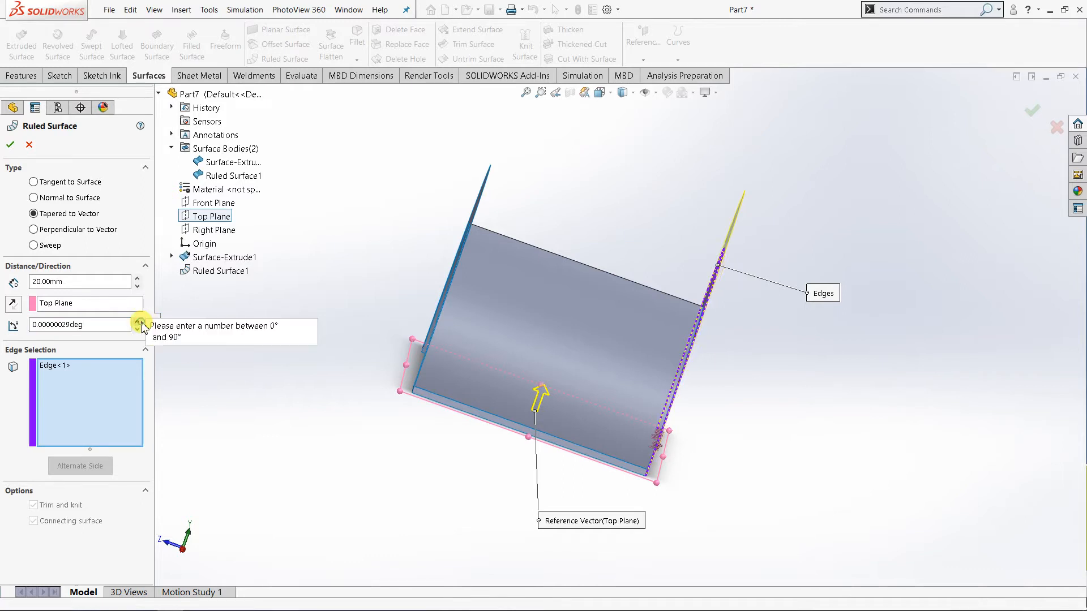
left_click(141, 322)
left_click(141, 322)
left_click(140, 323)
left_click(141, 323)
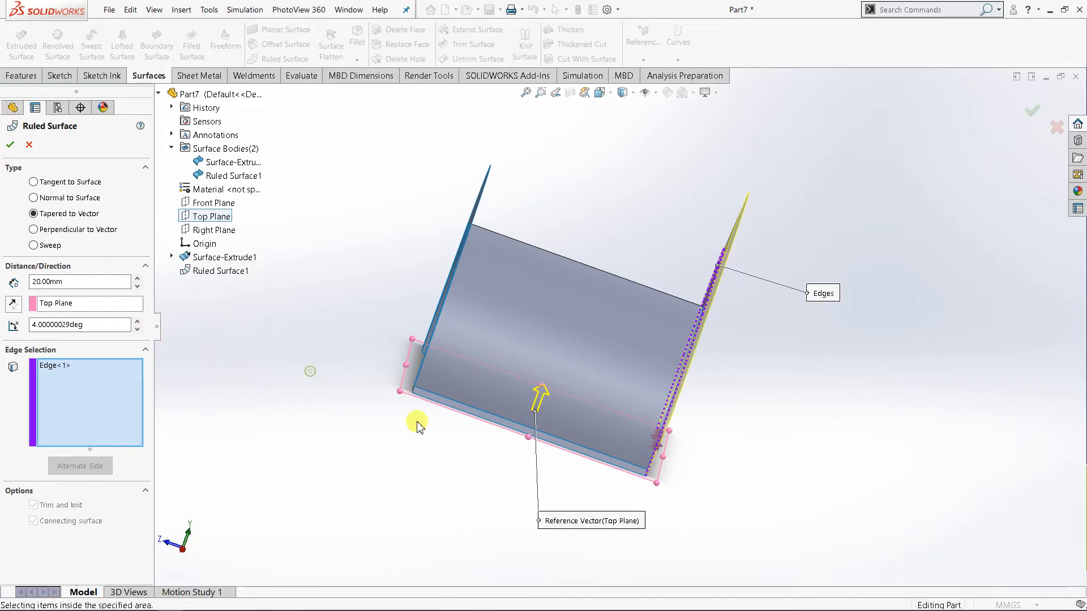
left_click(137, 330)
left_click(137, 329)
left_click(137, 329)
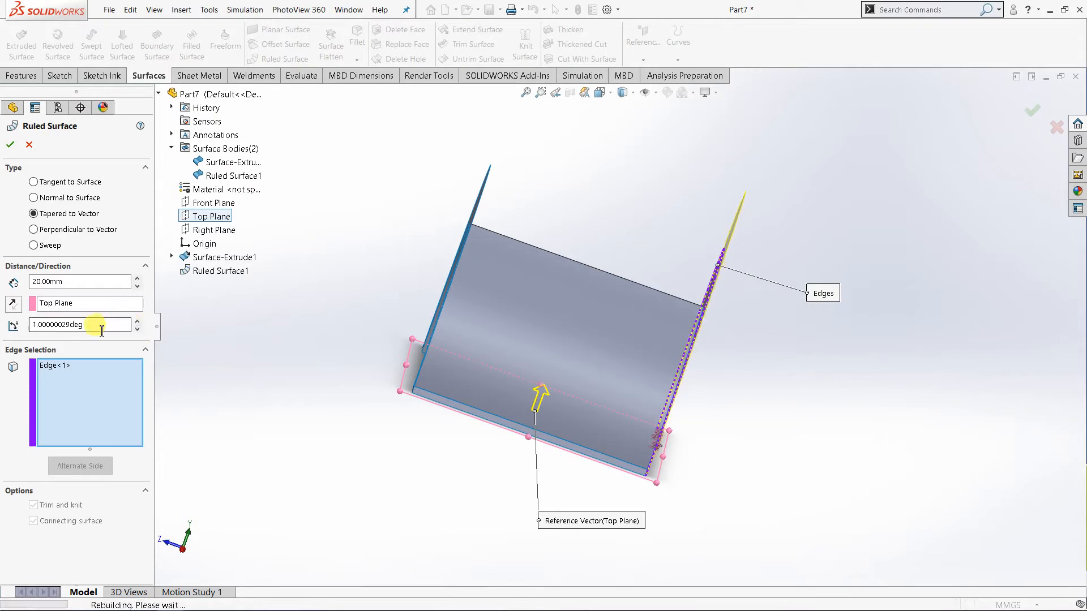
Set the taper angle to 45 degrees and inspect the flared preview on the flange edge.
double_click(95, 328)
type("4")
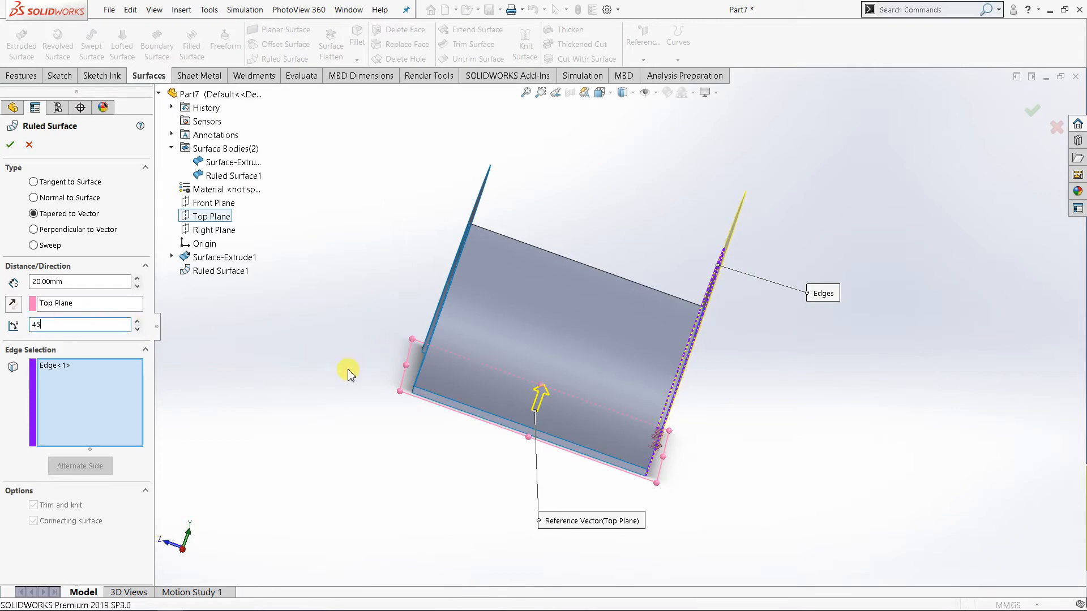
type("5")
key("Return")
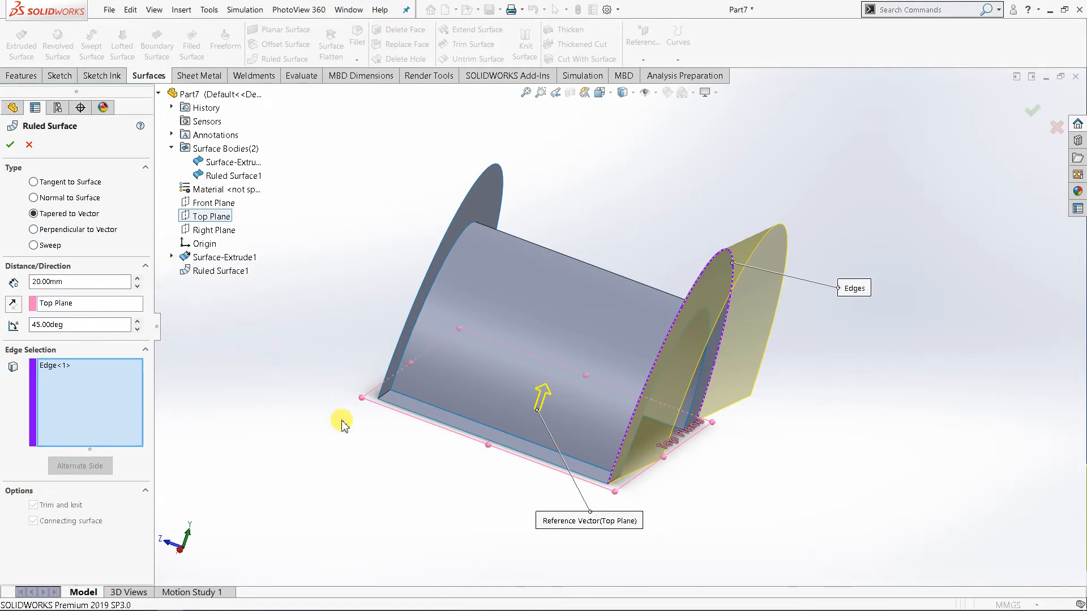
middle_click_drag(340, 420, 292, 408)
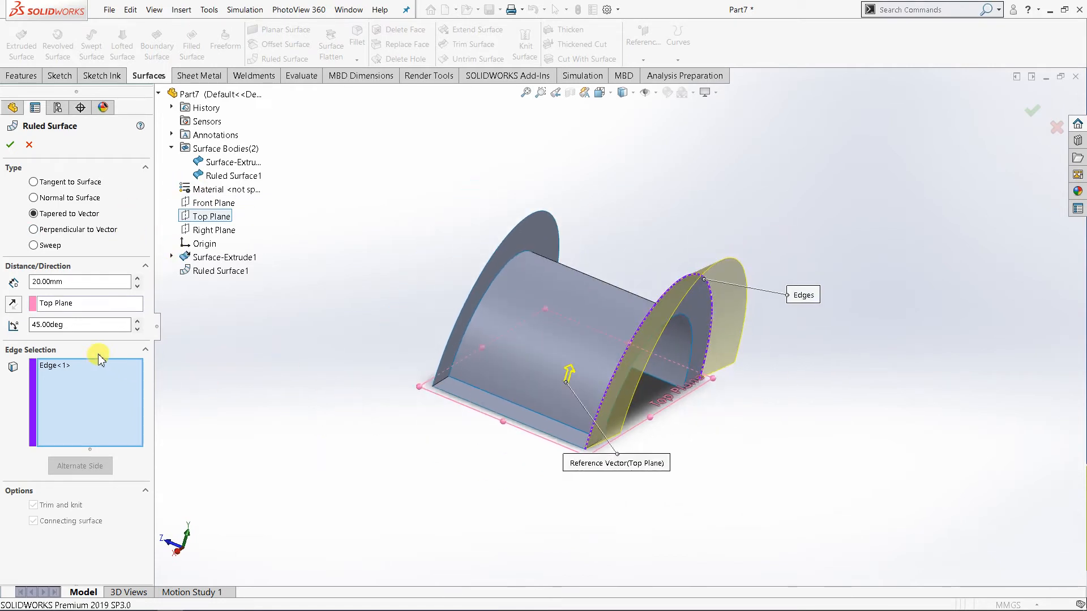
Select Edge<1> in the edge selection and try flipping its tapered surface to the alternate side, inward over the half cylinder.
left_click(55, 367)
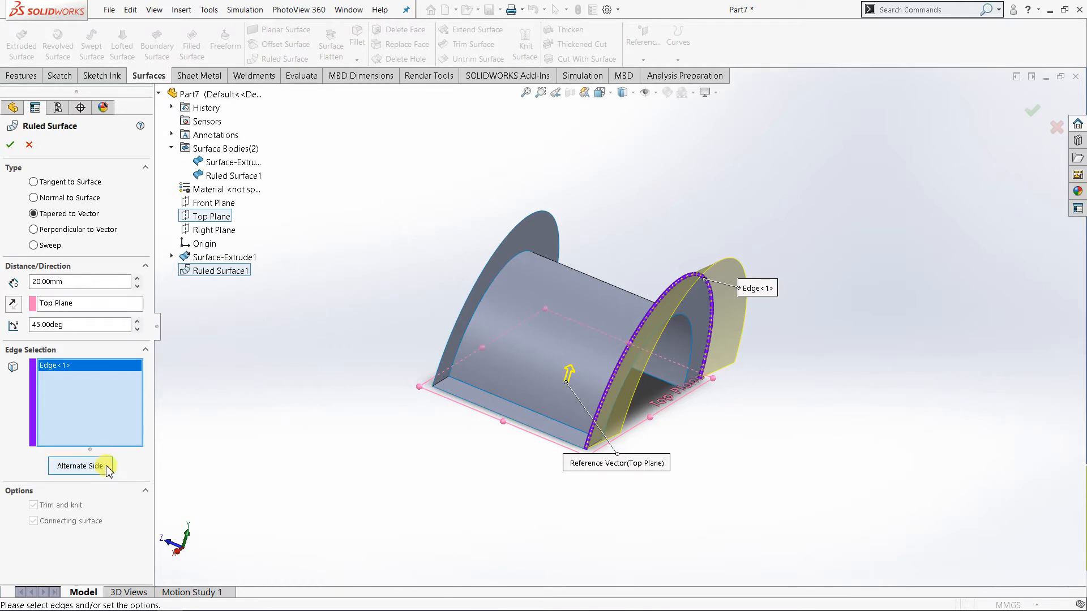
left_click(85, 304)
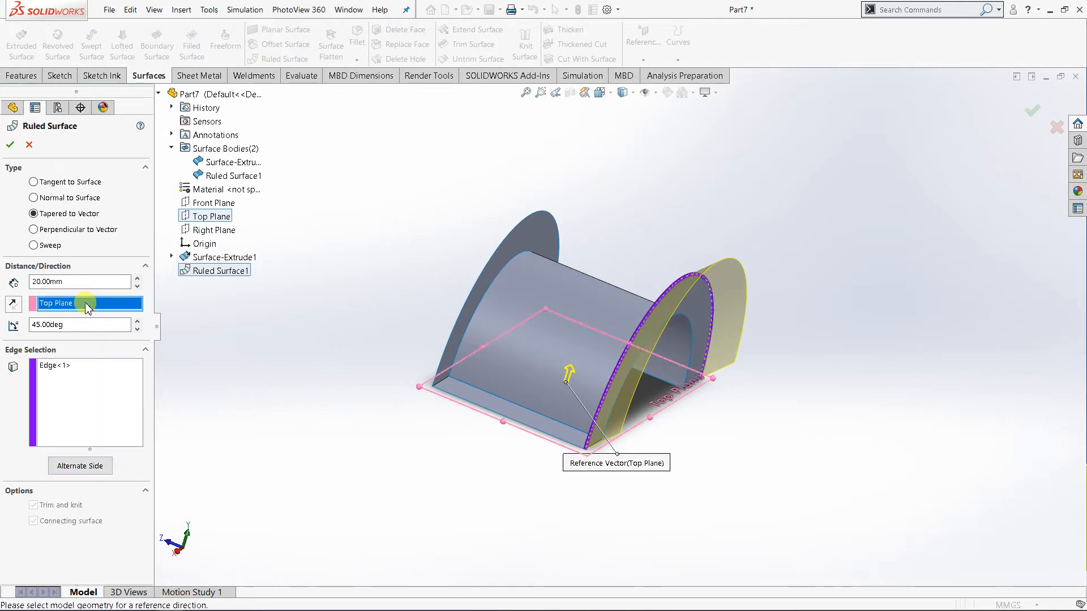
left_click(59, 386)
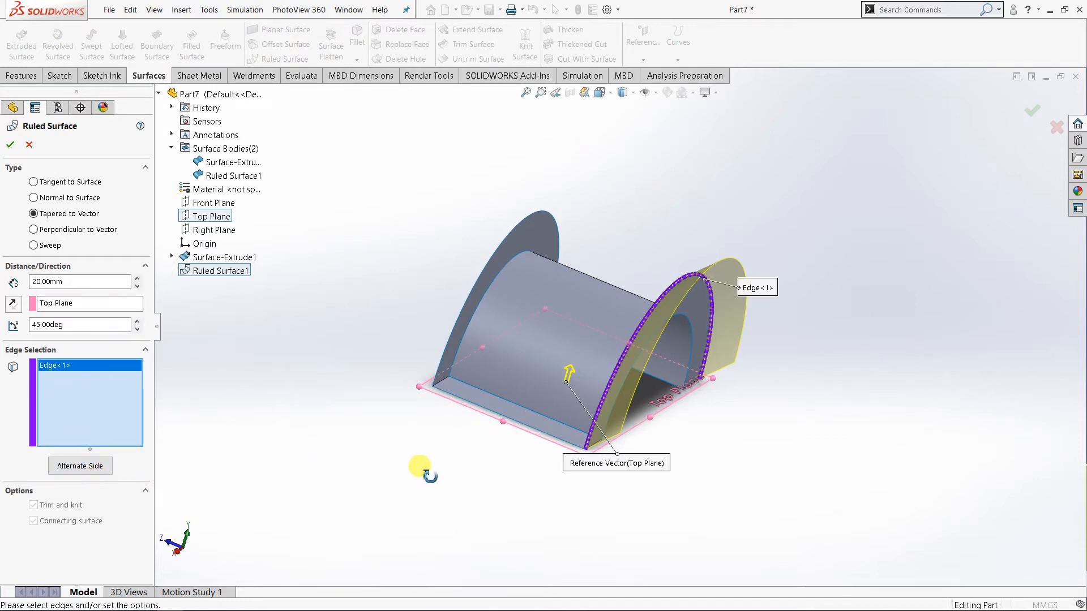
middle_click_drag(419, 465, 433, 472)
scroll(651, 474, "down", 3)
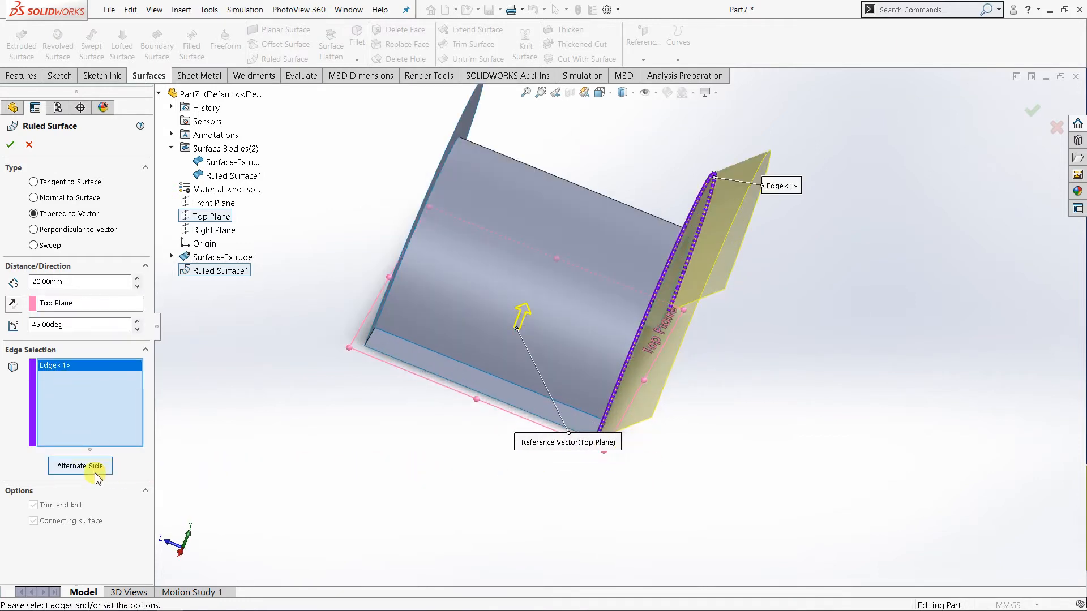
middle_click_drag(382, 489, 506, 463)
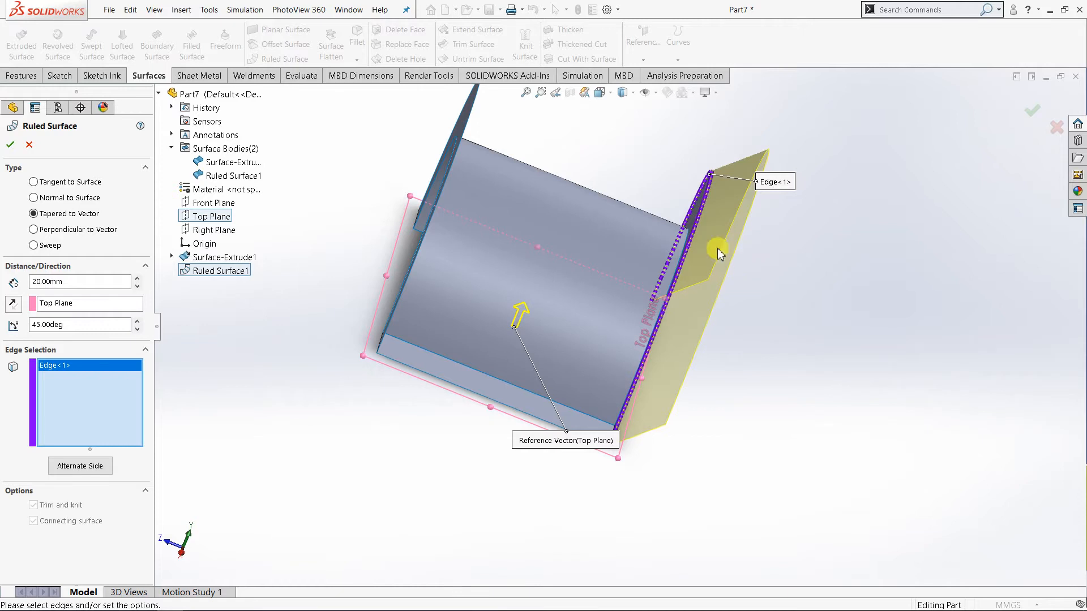
left_click(80, 466)
middle_click_drag(284, 434, 290, 436)
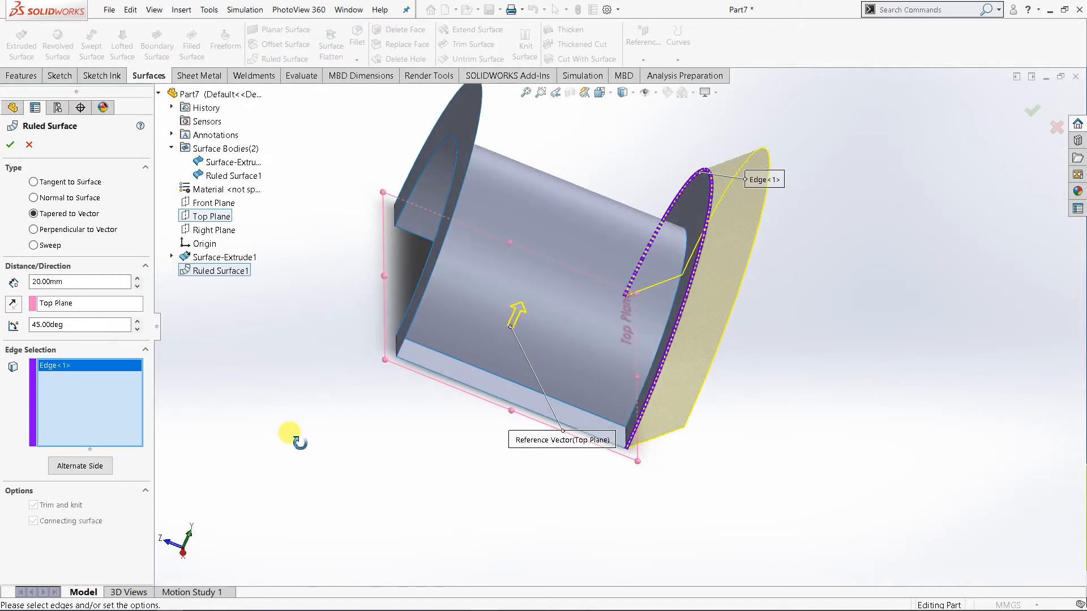
left_click(74, 472)
middle_click_drag(437, 493, 409, 484)
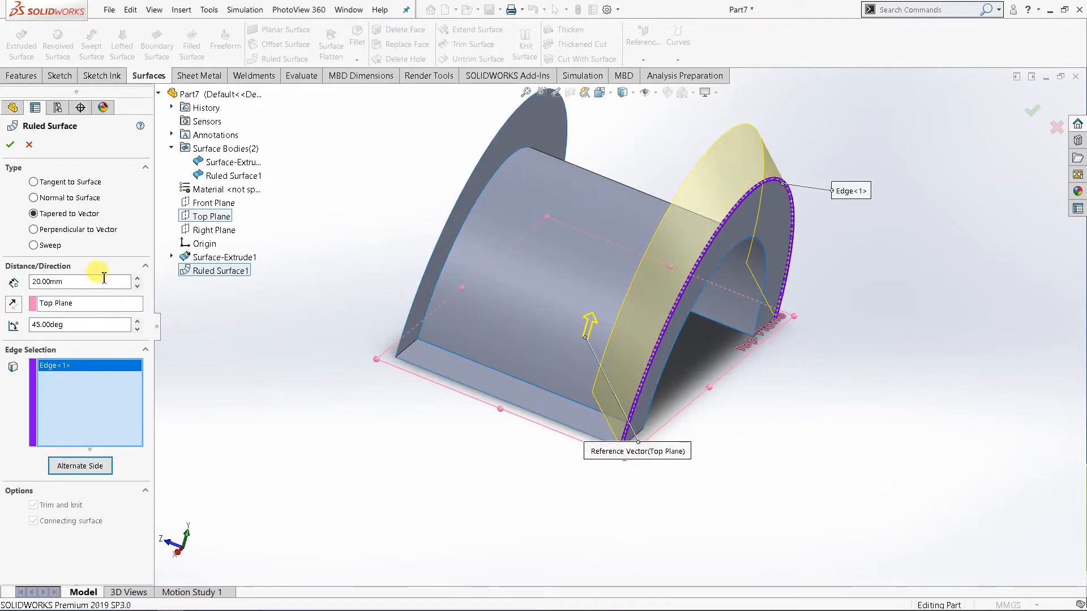
Try reversing the Top Plane reference vector to point downward, and compare both alternate sides of the tapered surface.
left_click(12, 306)
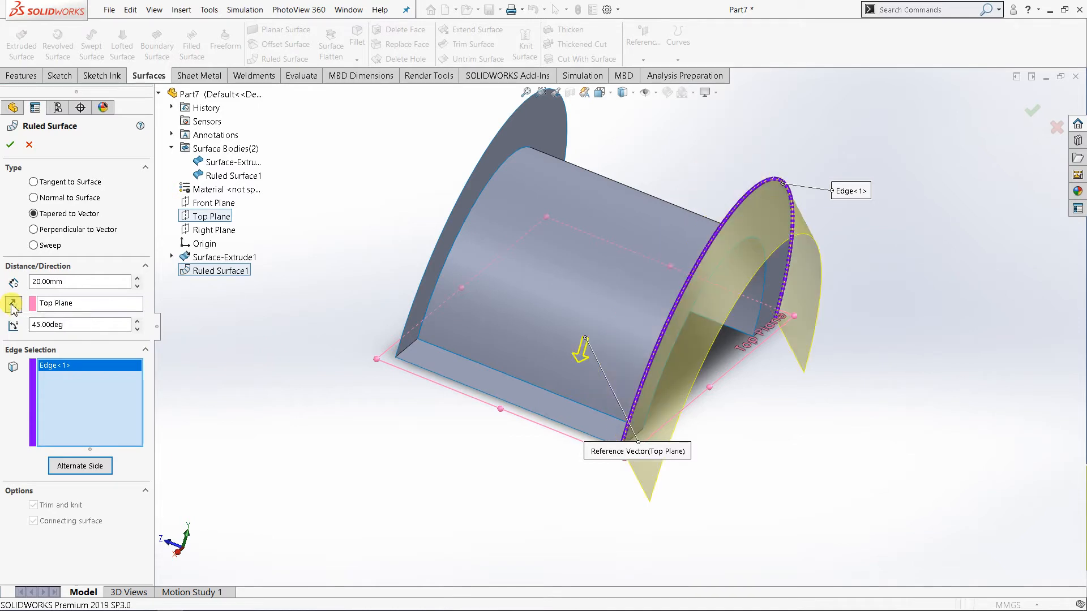
left_click(77, 470)
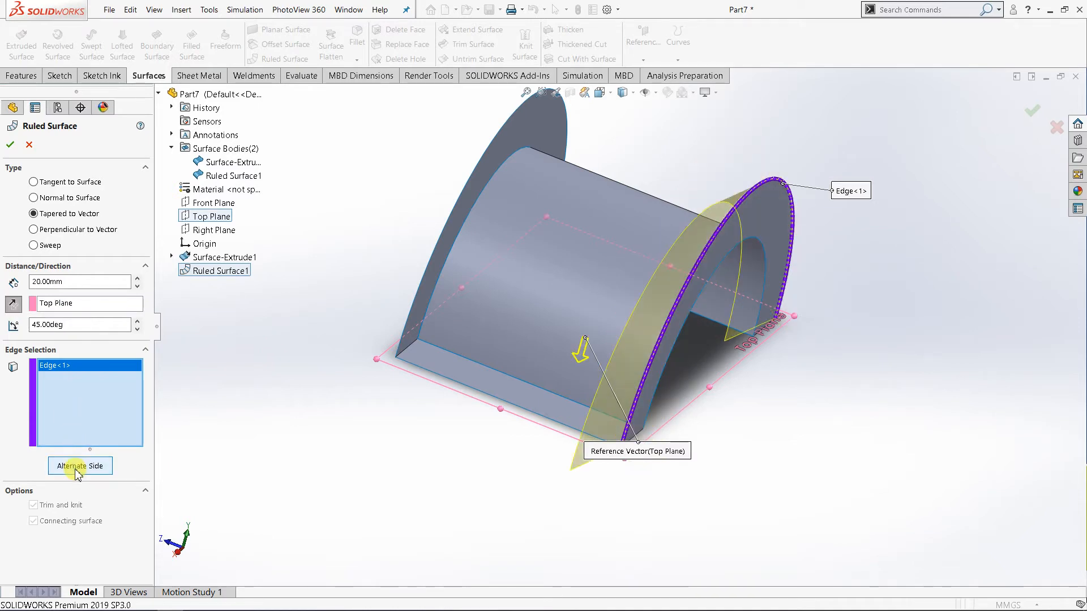
left_click(76, 468)
left_click(78, 470)
Reverse the reference vector back upward and compare the outward and inward sides of the tapered surface.
left_click(14, 304)
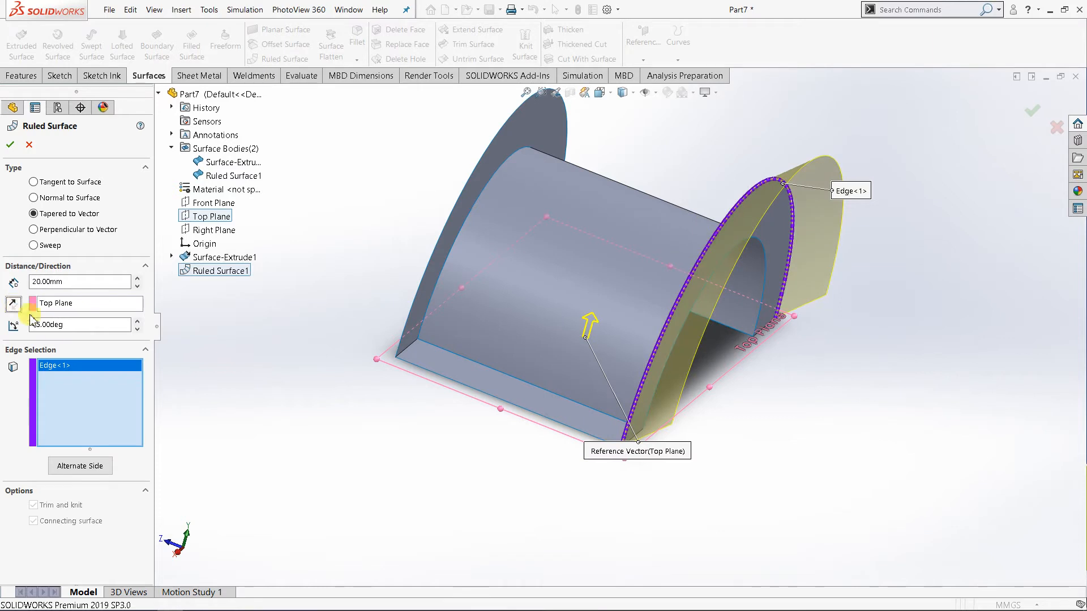
left_click(95, 472)
left_click(95, 472)
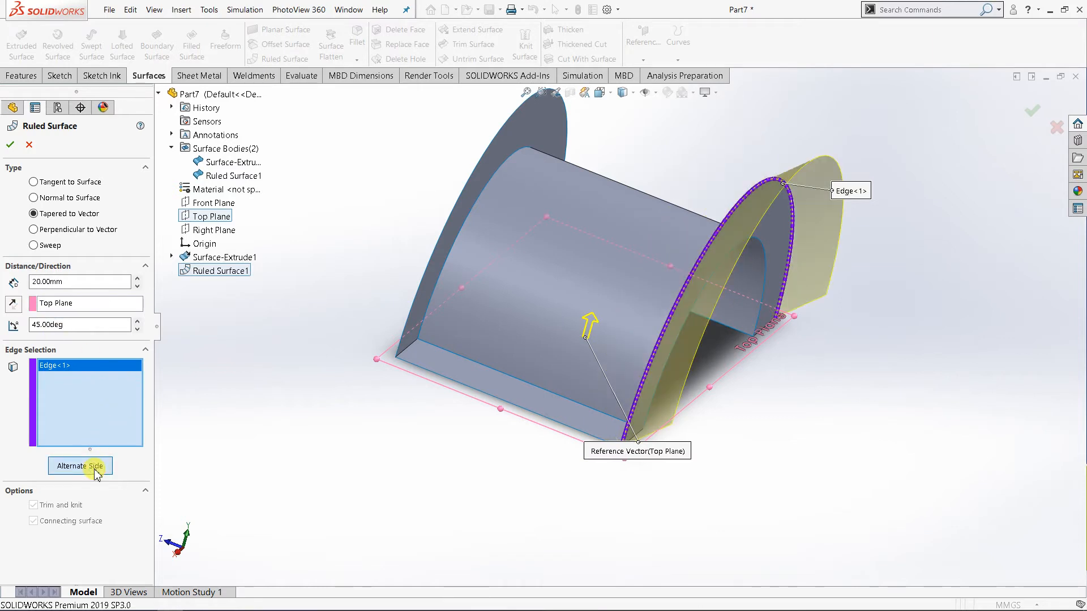
left_click(95, 473)
left_click(95, 472)
Compare both sides with the reference vector reversed downward again, and restore the upward vector with the surface flared outward.
left_click(13, 306)
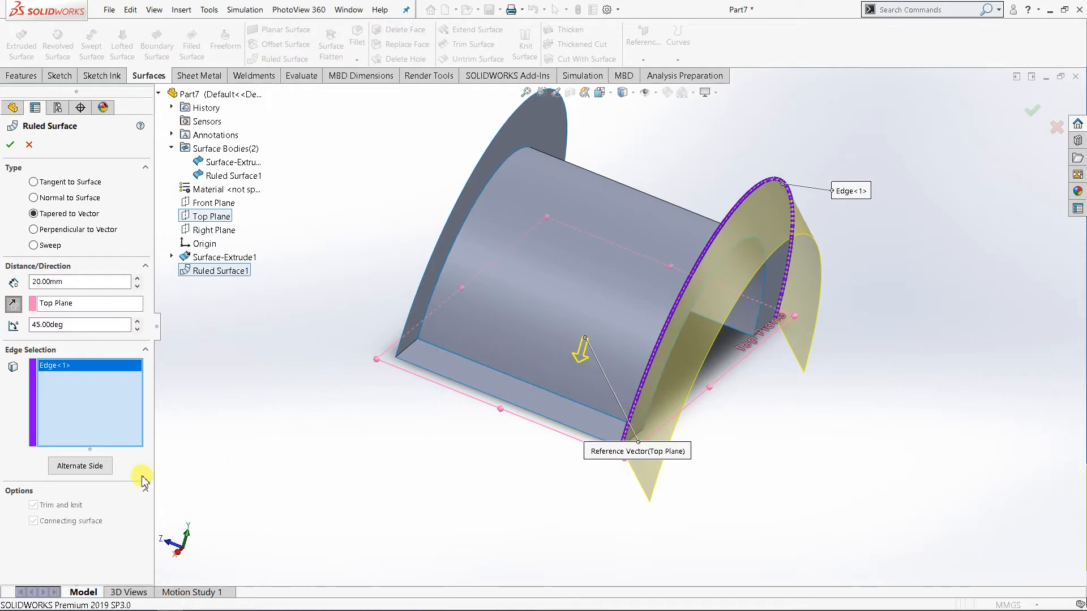
left_click(88, 468)
left_click(88, 467)
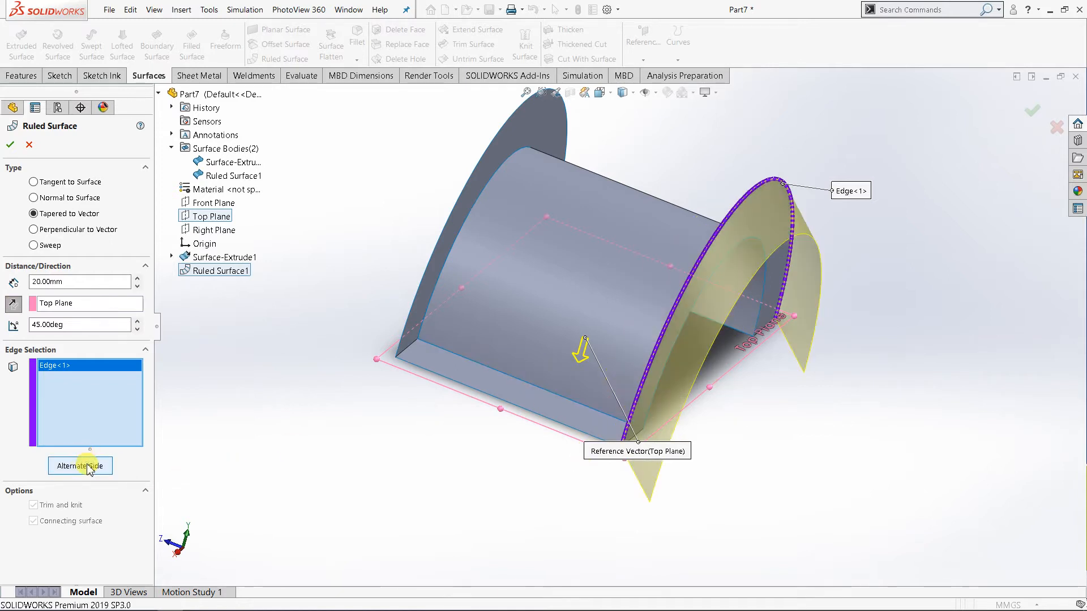
left_click(89, 465)
left_click(89, 467)
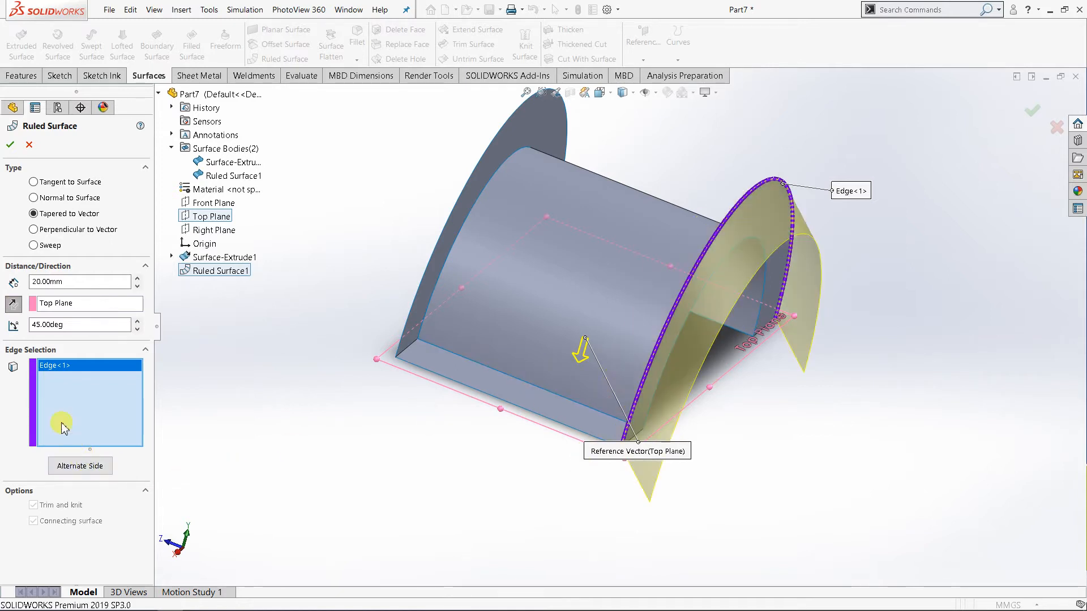
left_click(12, 305)
left_click(76, 458)
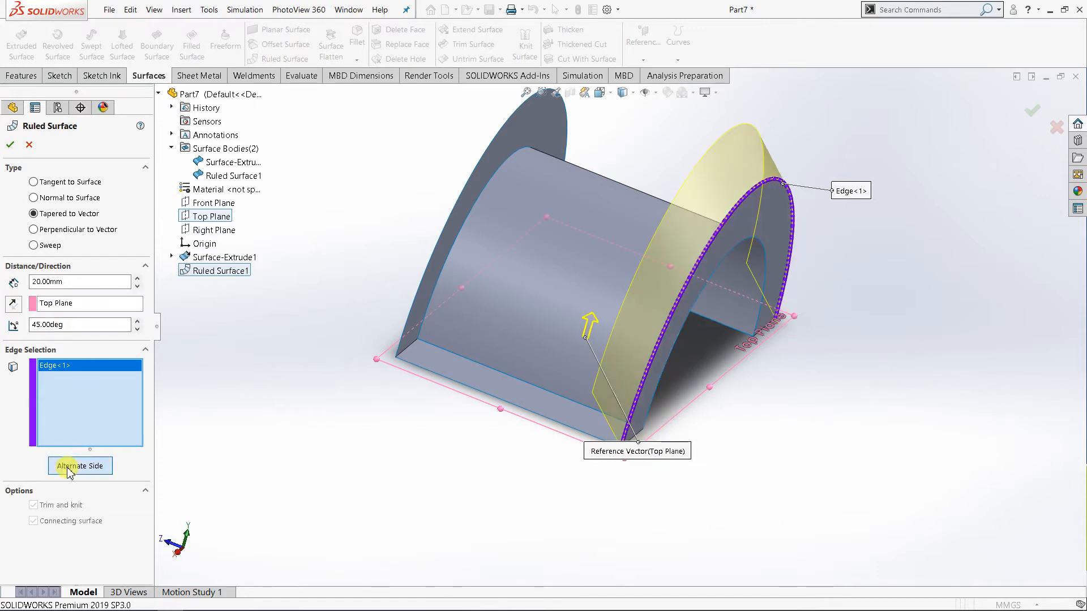
middle_click_drag(753, 490, 757, 480)
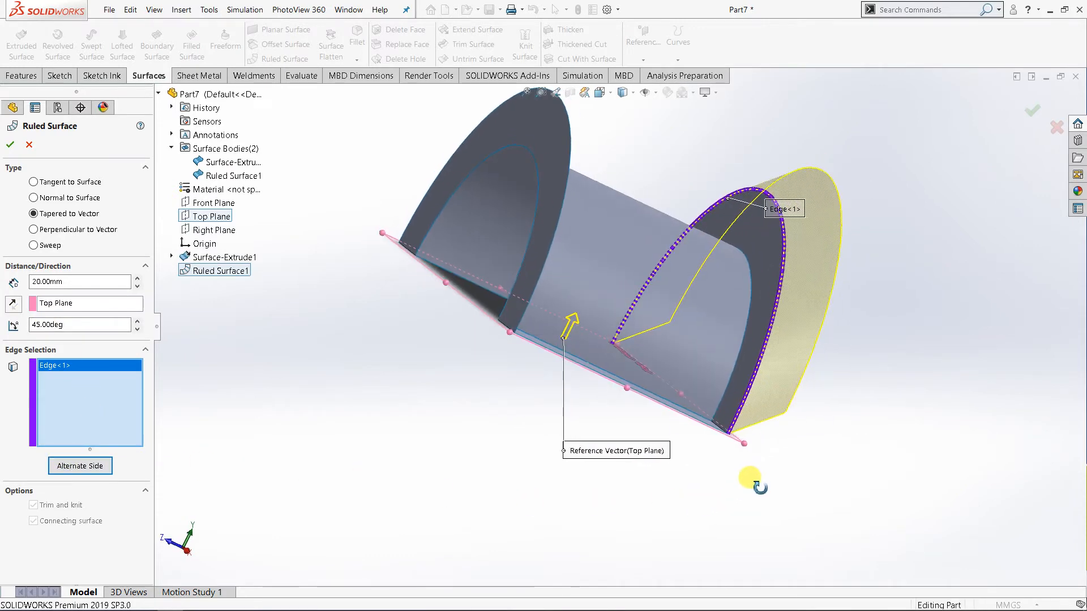
Increase the taper angle step by step to 63 degrees and inspect the outward preview from the side.
left_click(137, 322)
left_click(137, 323)
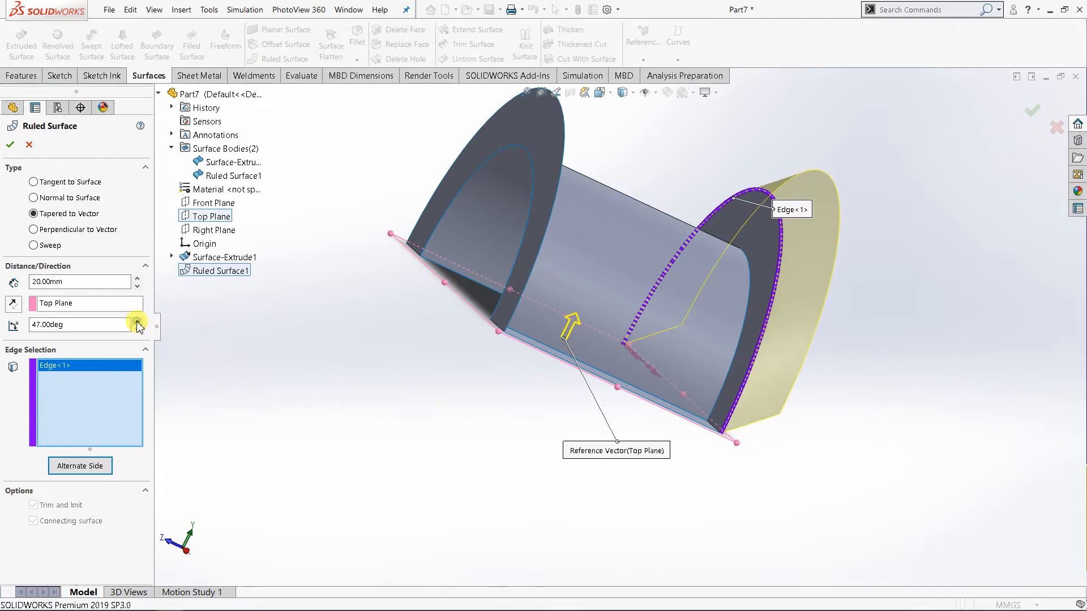
left_click(137, 322)
left_click(137, 322)
left_click(138, 322)
left_click(137, 323)
left_click(137, 322)
mouse_move(849, 243)
middle_mouse_down()
mouse_move(645, 274)
mouse_move(602, 356)
mouse_move(310, 351)
middle_mouse_up()
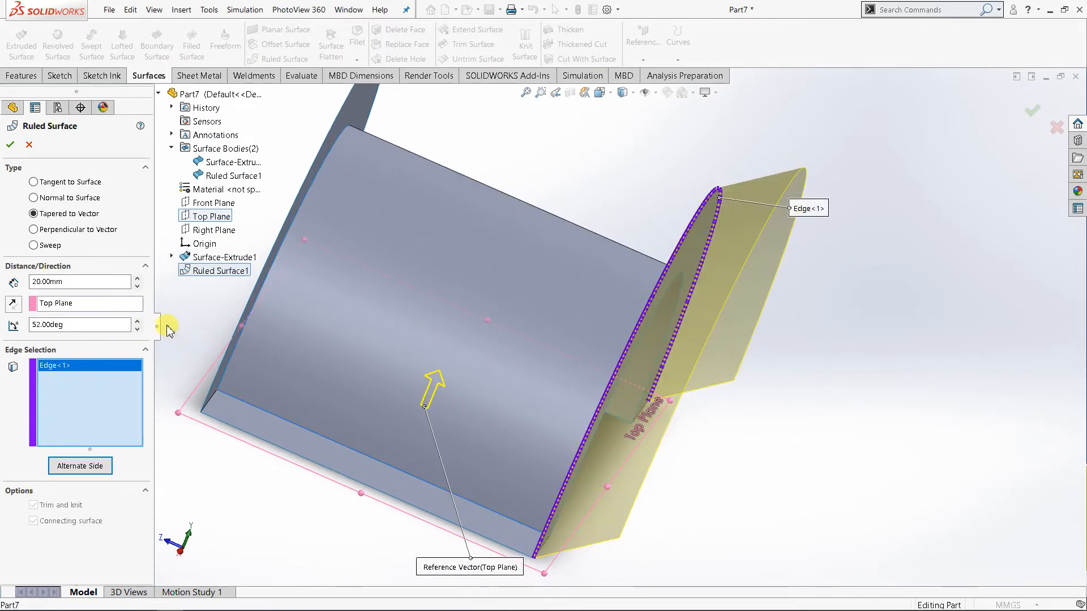
left_click(137, 323)
left_click(137, 322)
left_click(137, 322)
left_click(137, 322)
left_click(137, 322)
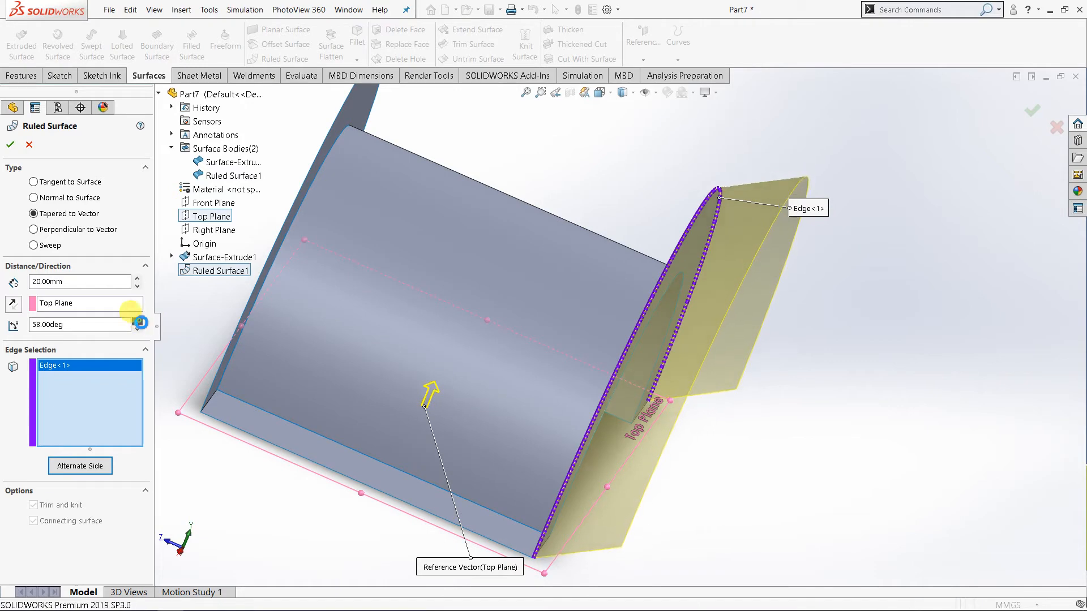
left_click(137, 322)
left_click(137, 322)
left_click(137, 322)
left_click(137, 323)
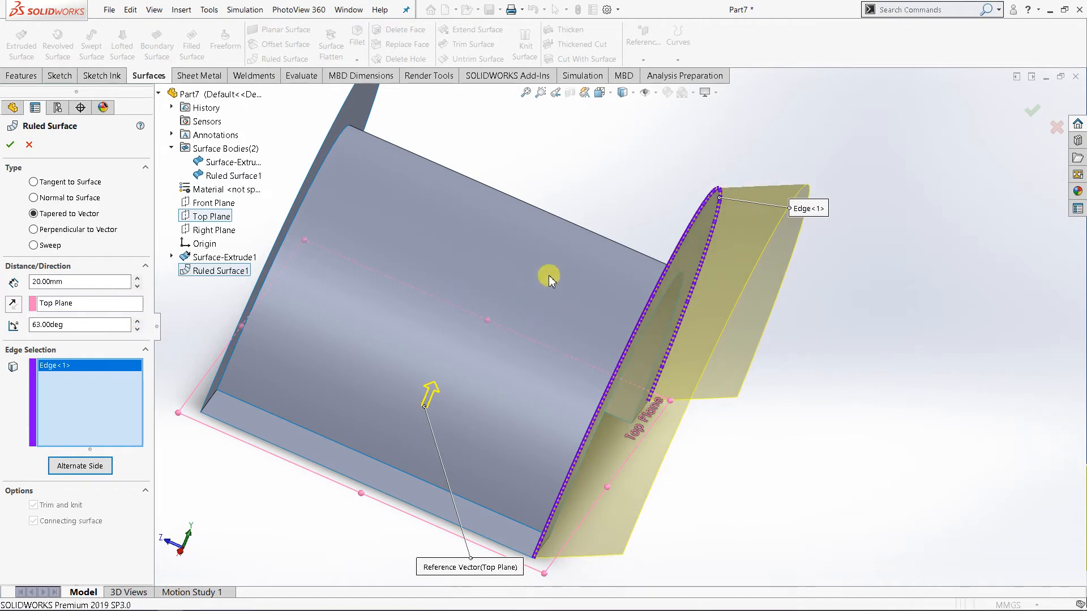
middle_click_drag(748, 364, 755, 352)
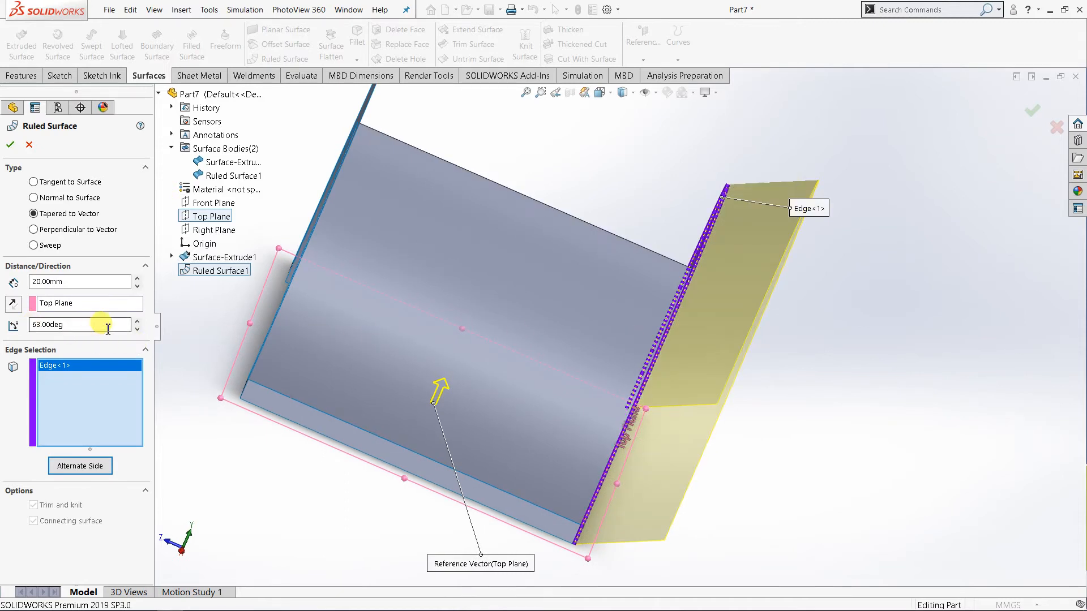
Raise the taper angle to 67 degrees, and try a 40 mm distance before restoring 20 mm.
left_click(137, 322)
left_click(137, 322)
left_click(137, 323)
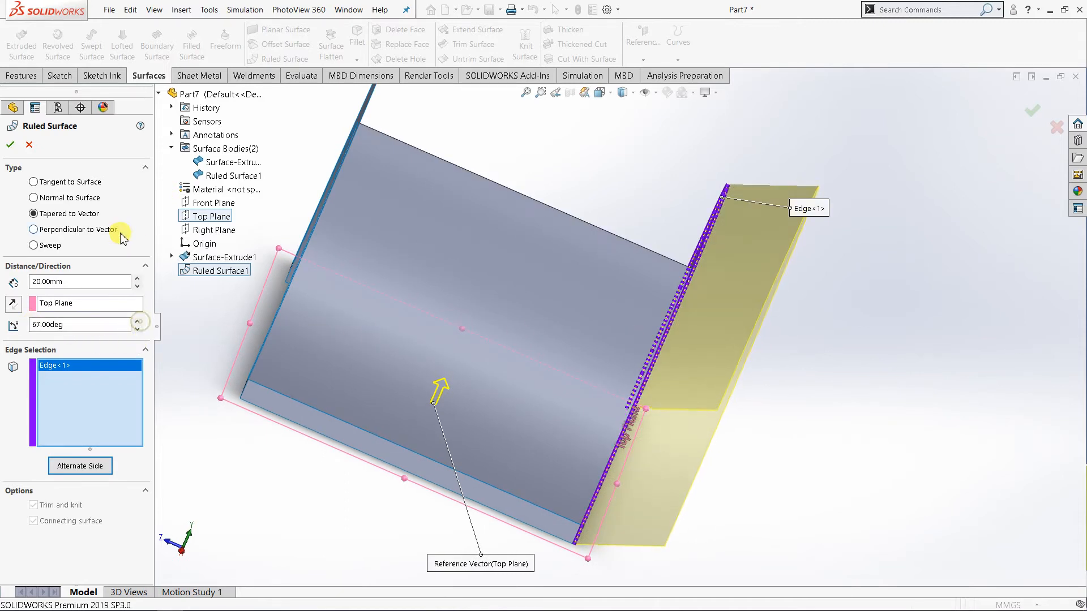
left_click(137, 322)
left_click(137, 278)
left_click(137, 279)
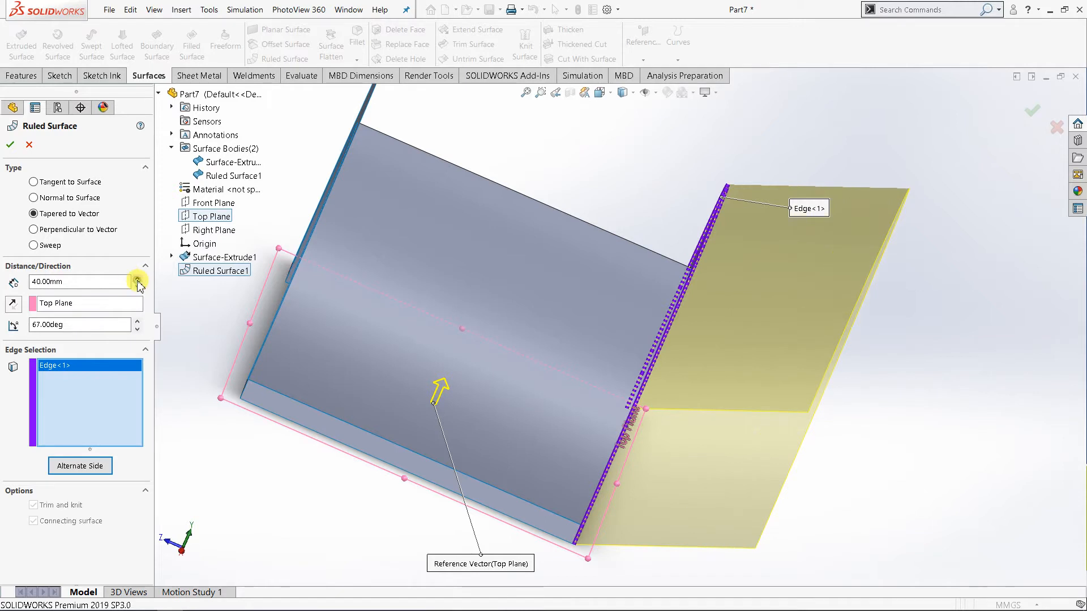
left_click(137, 286)
left_click(137, 286)
left_click(138, 286)
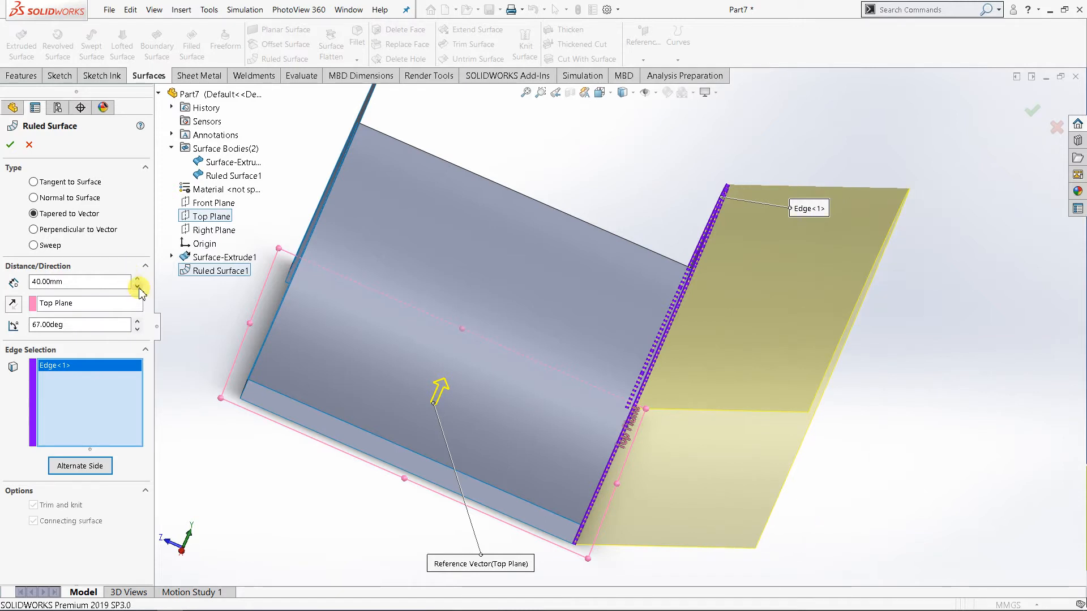
Accept the tapered ruled surface and inspect the finished flare from several angles.
middle_click_drag(522, 372, 527, 353)
scroll(526, 354, "up", 1)
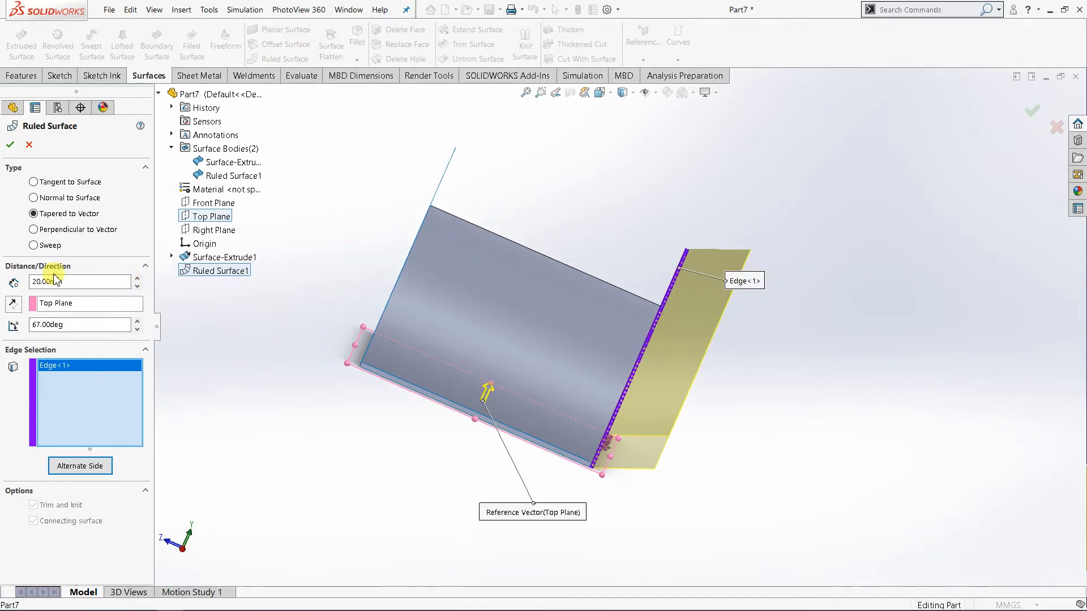
left_click(10, 146)
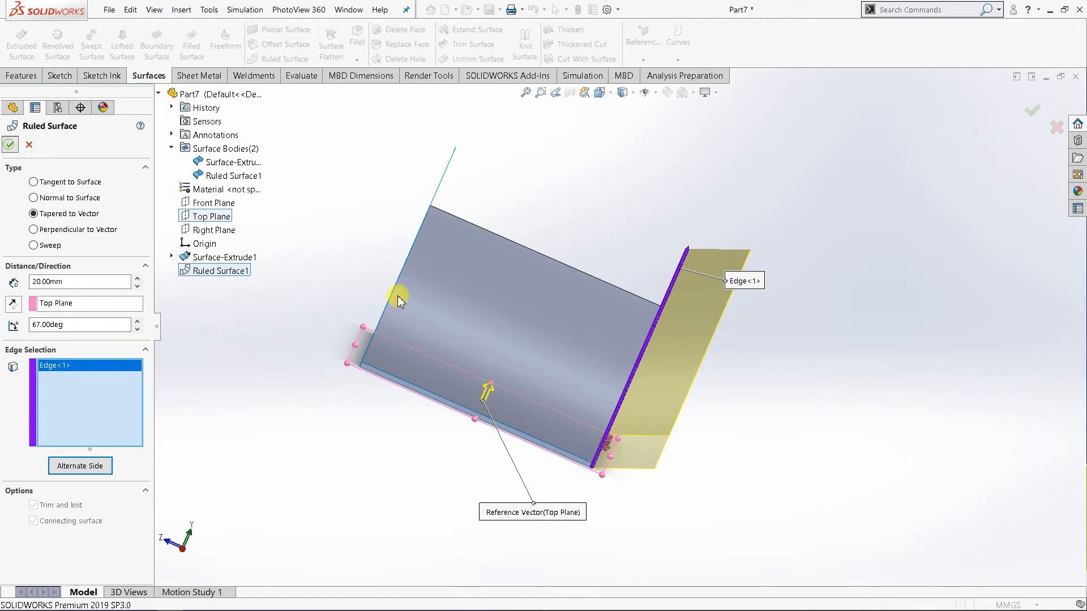
left_click(487, 347)
middle_click_drag(487, 348, 397, 316)
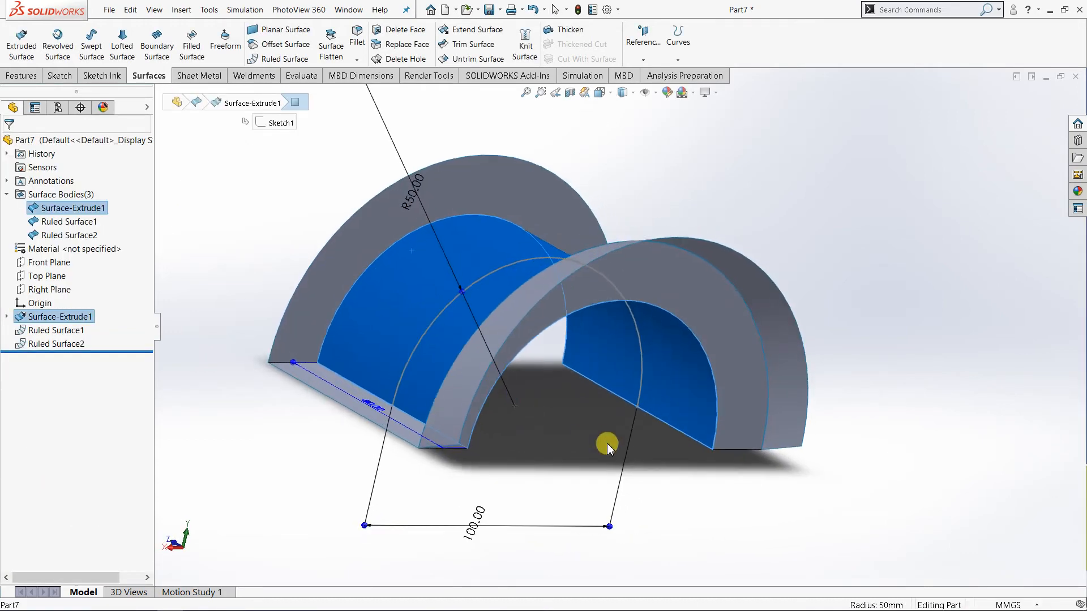
left_click(607, 455)
middle_click_drag(325, 310, 337, 381)
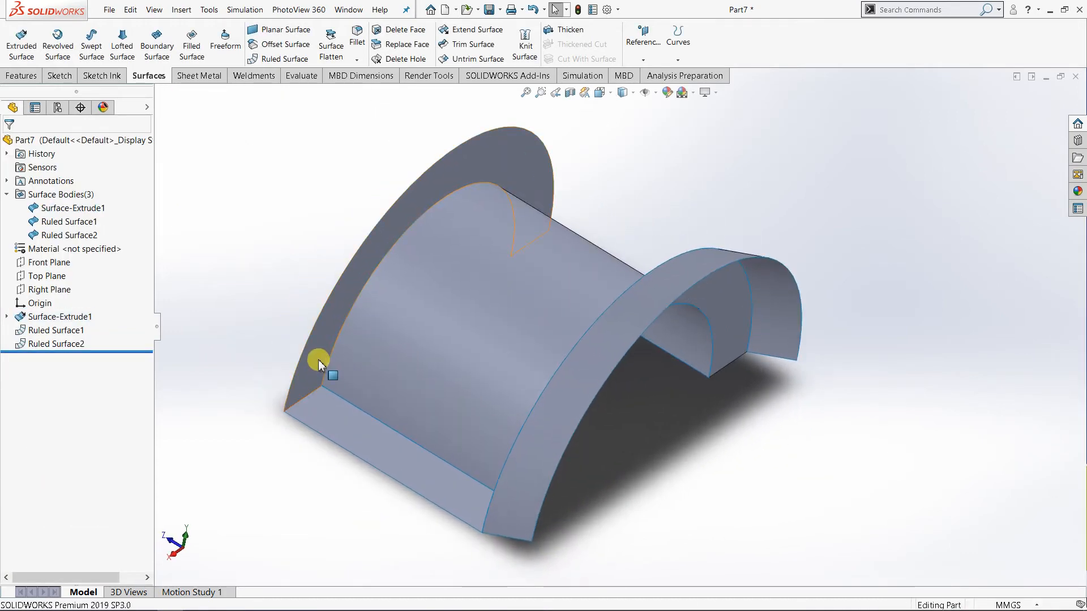
key("f")
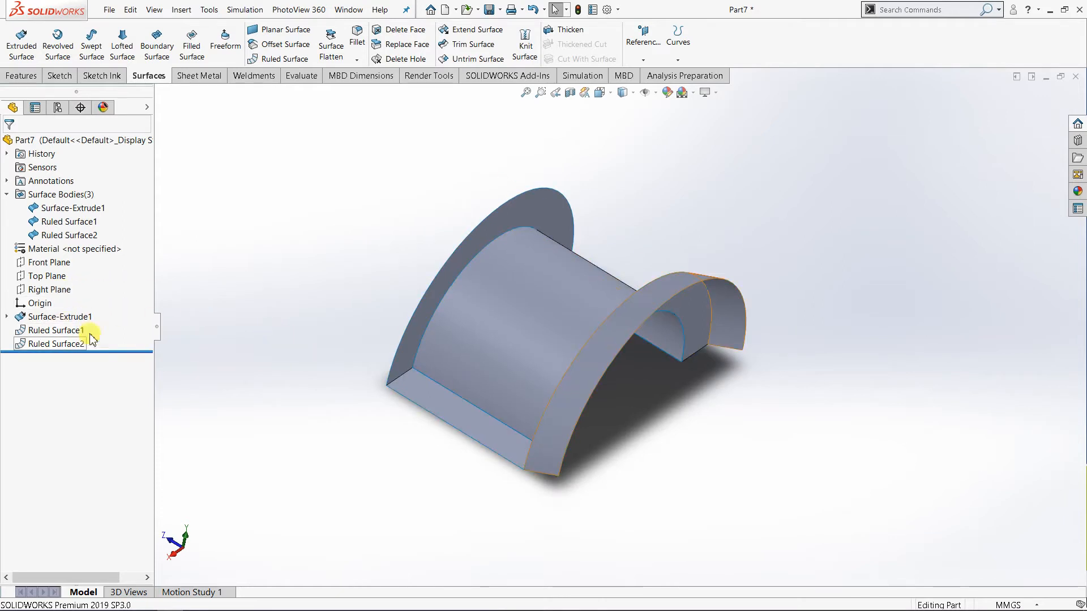
Start another ruled surface using the Perpendicular to Vector type.
left_click(285, 59)
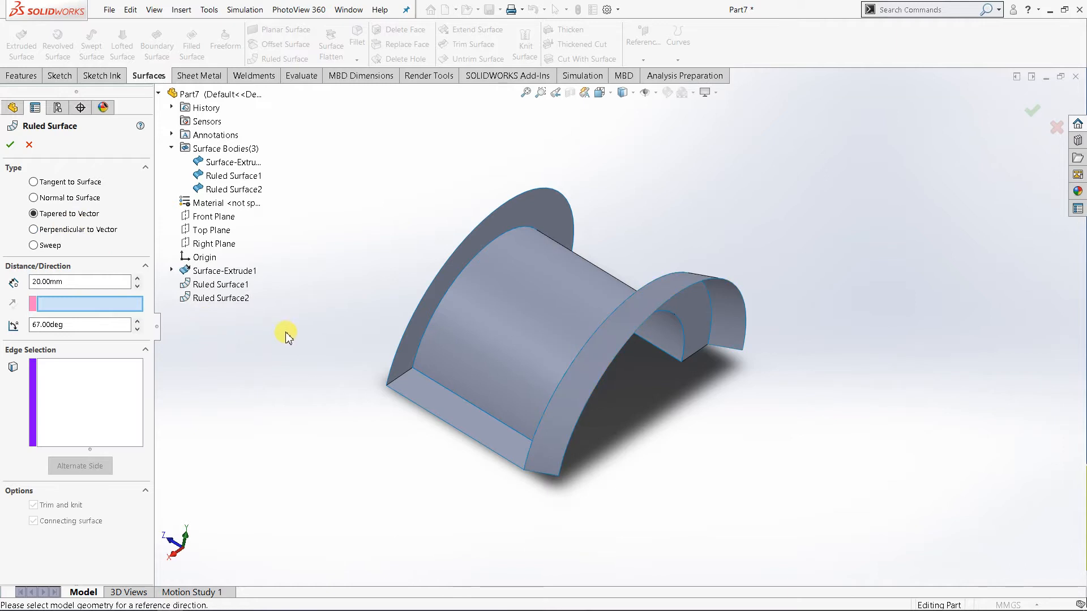
middle_click_drag(381, 327, 436, 299)
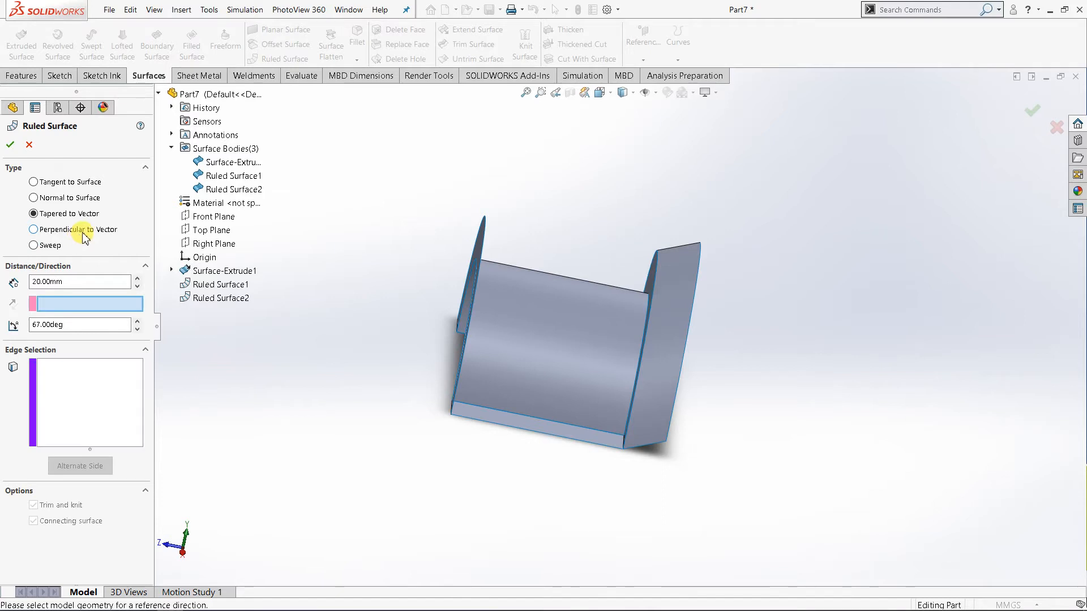
left_click(49, 232)
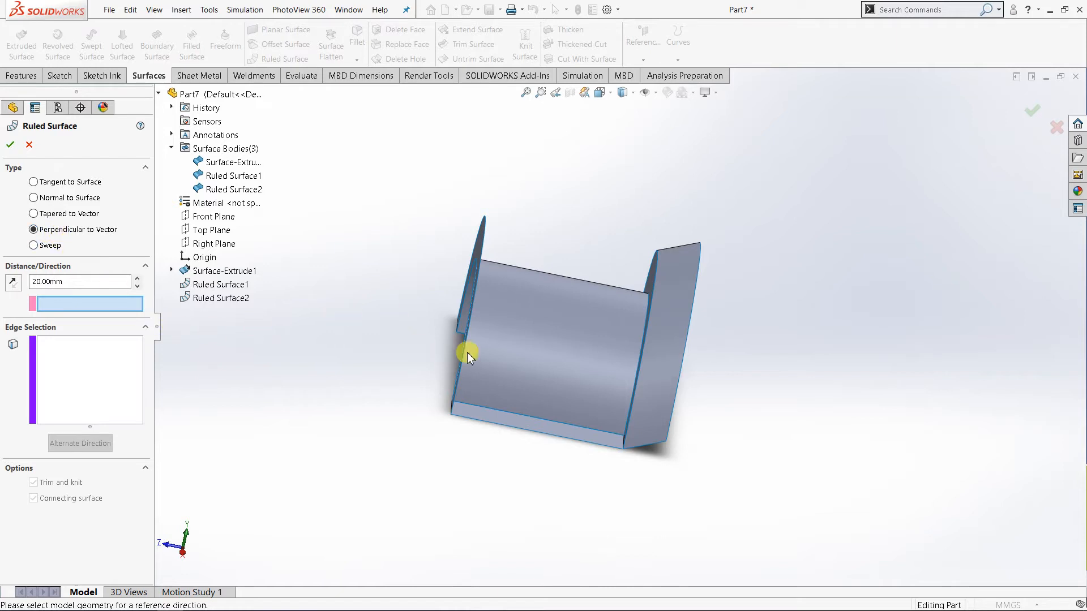
middle_click_drag(468, 353, 599, 534)
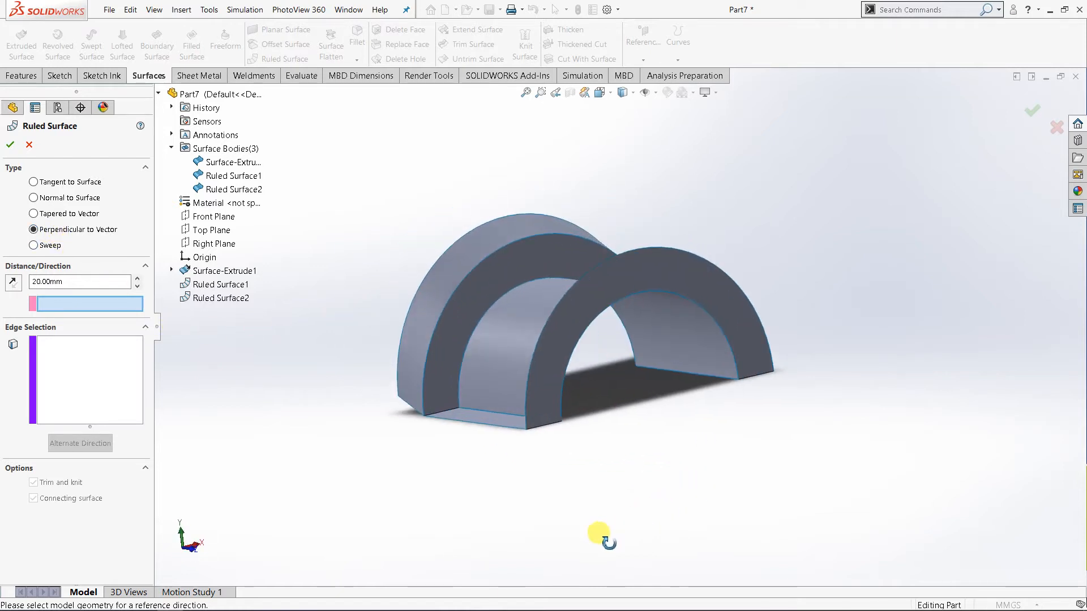
Choose the outer arc edge of the flat end flange, opposite the tapered surface, as the edge to extend.
left_click(54, 352)
middle_click_drag(582, 400, 583, 419)
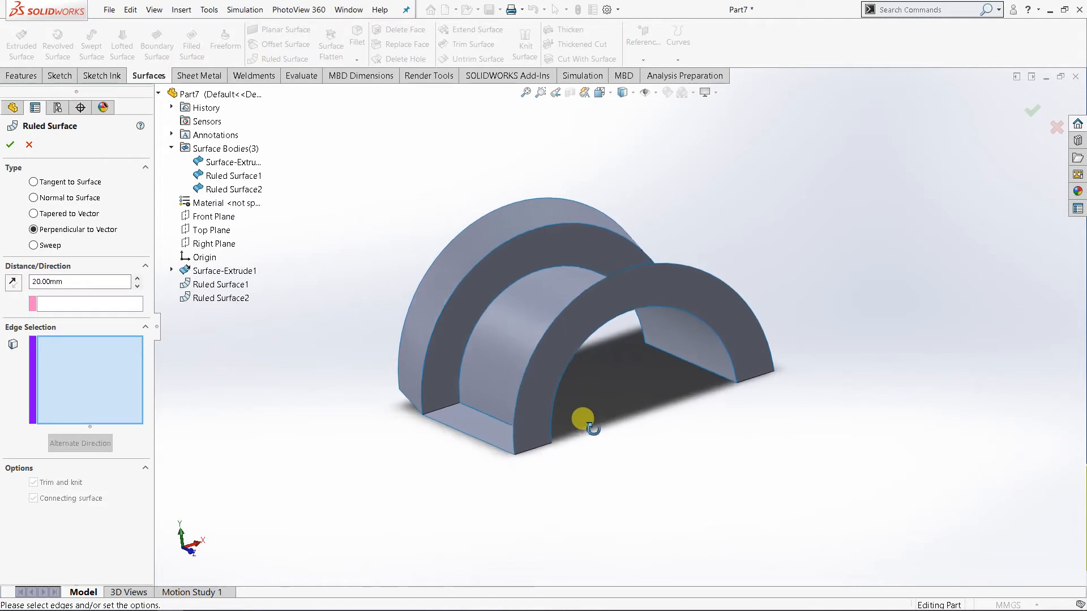
left_click(635, 277)
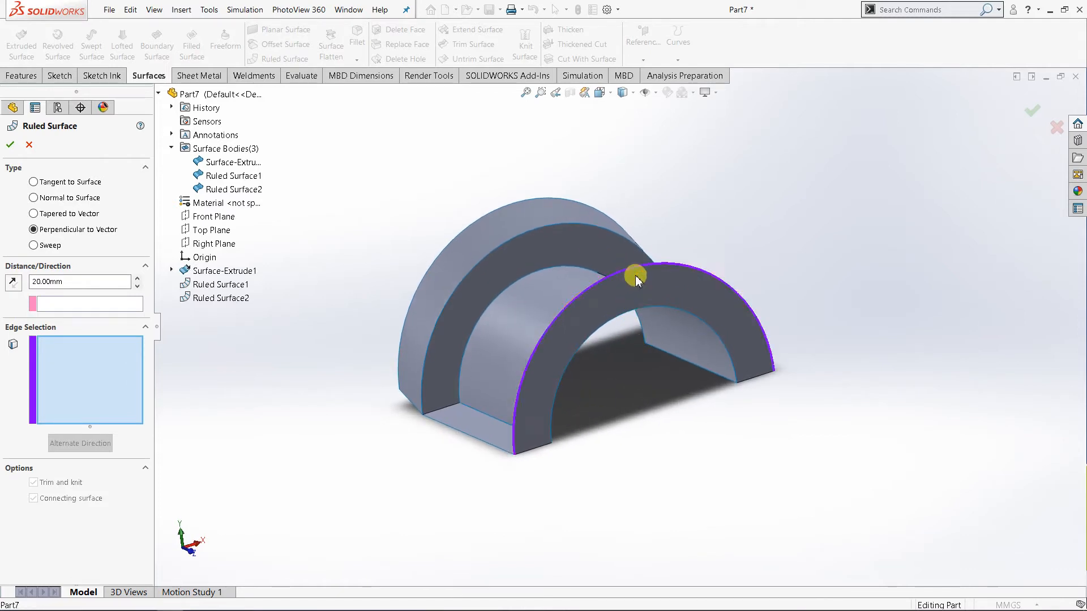
middle_click_drag(644, 436, 684, 444)
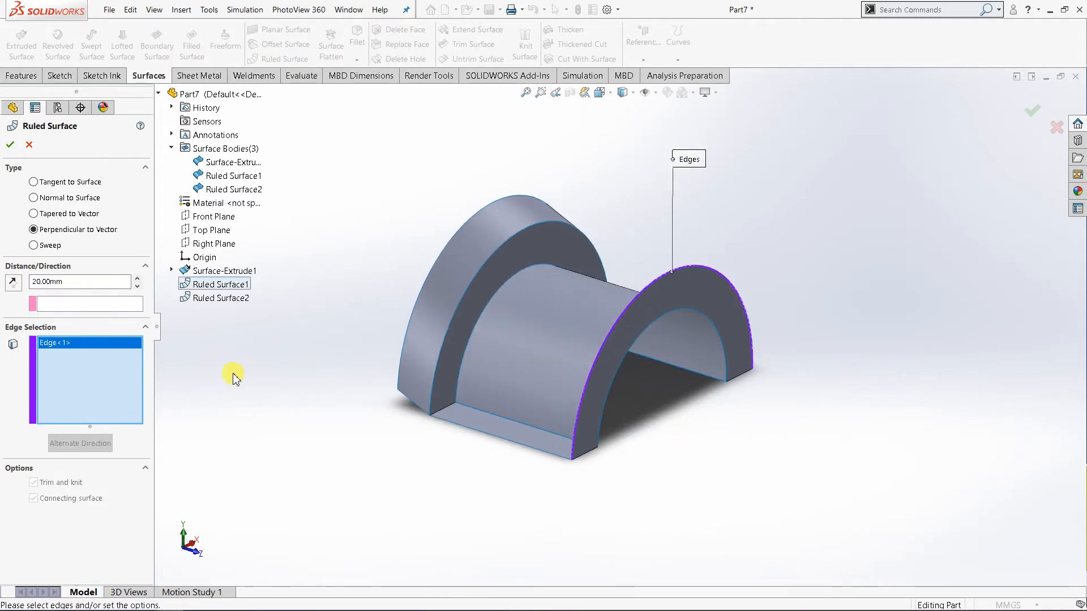
Use the Top Plane as the reference vector and inspect the perpendicular surface preview from both sides.
left_click(107, 306)
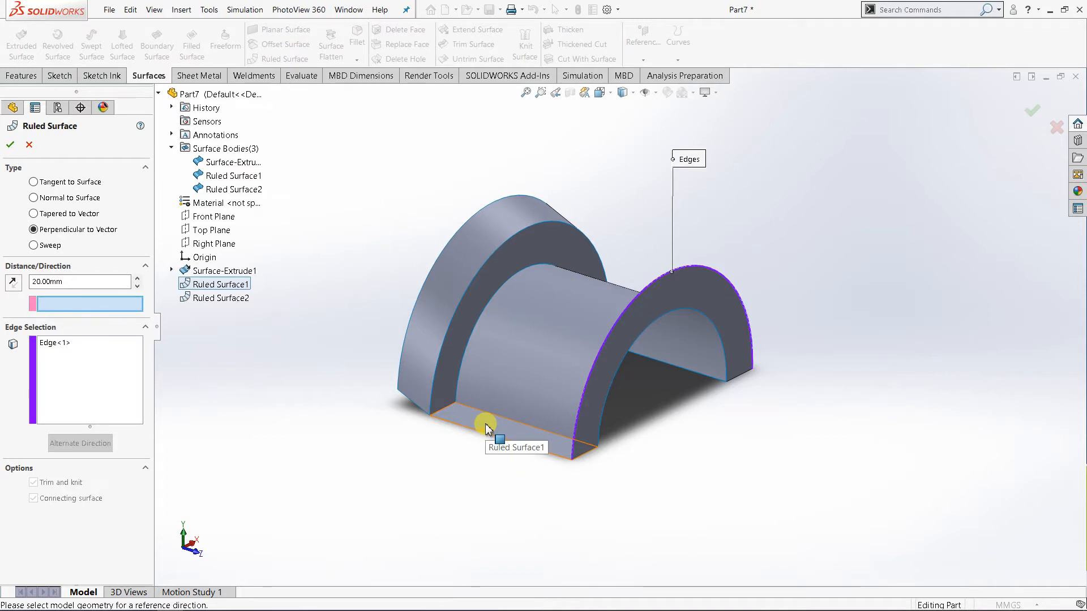
middle_click_drag(453, 465, 467, 465)
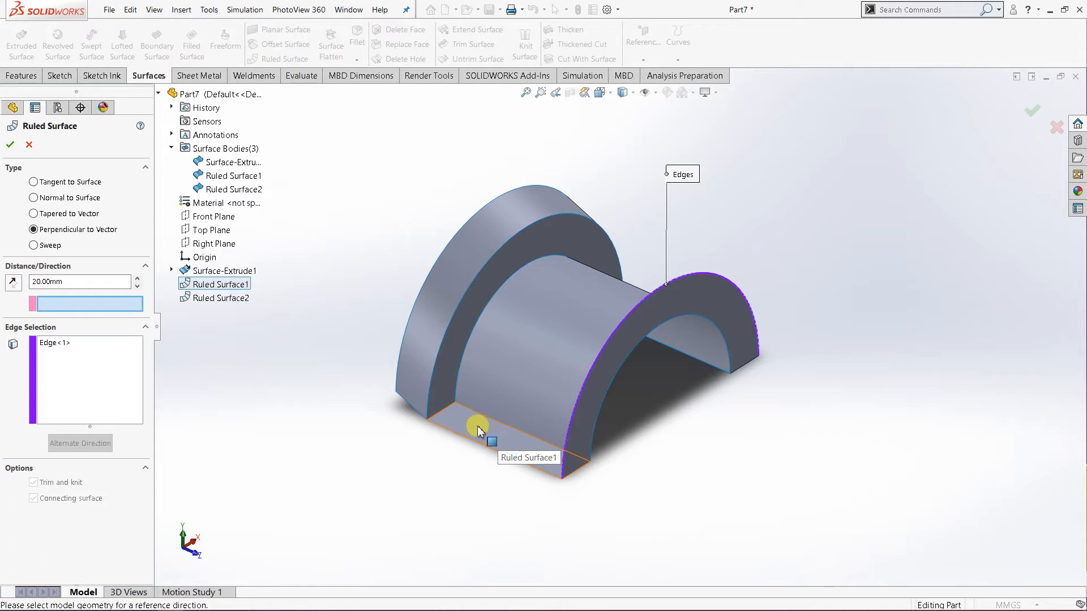
left_click(209, 231)
middle_click_drag(444, 493, 456, 471)
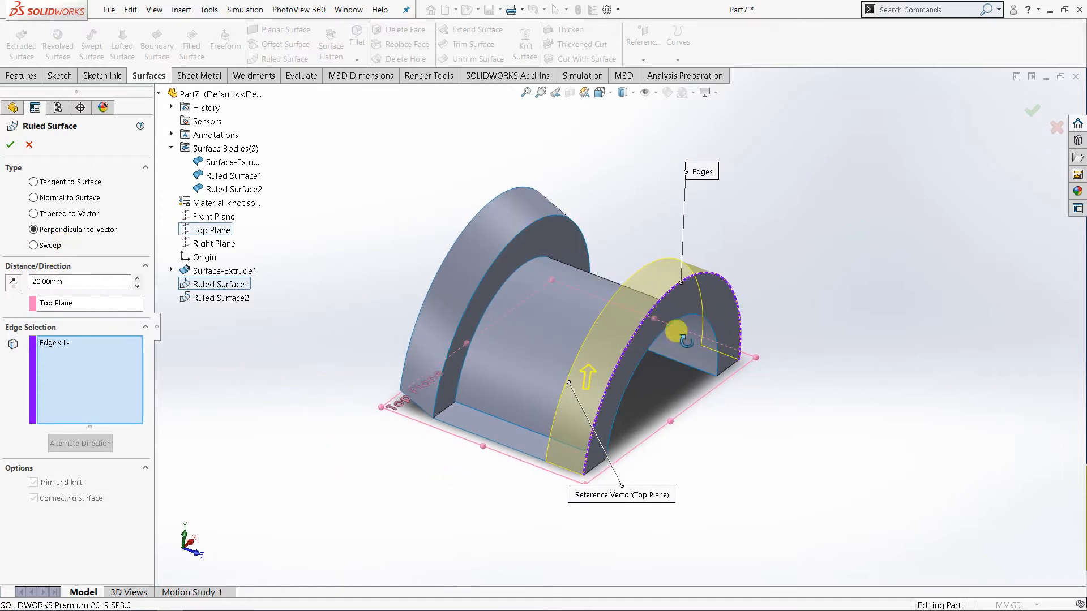
middle_click_drag(680, 334, 719, 357)
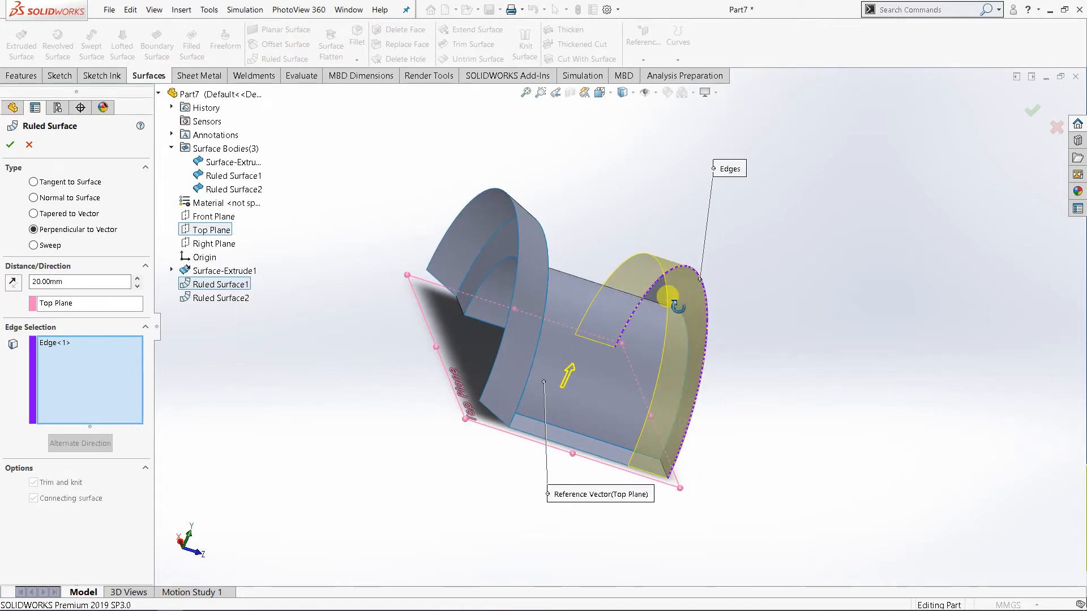
middle_click_drag(667, 304, 647, 338)
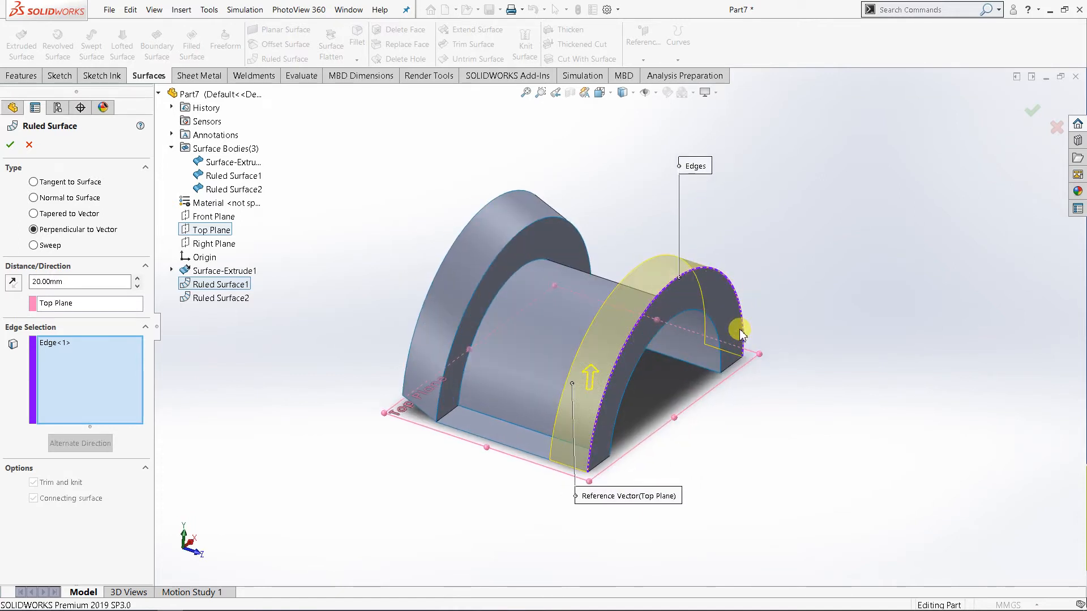
Compare both directions of the perpendicular surface, leaving it extended outward from the flange, and set its distance to 60 mm.
left_click(12, 283)
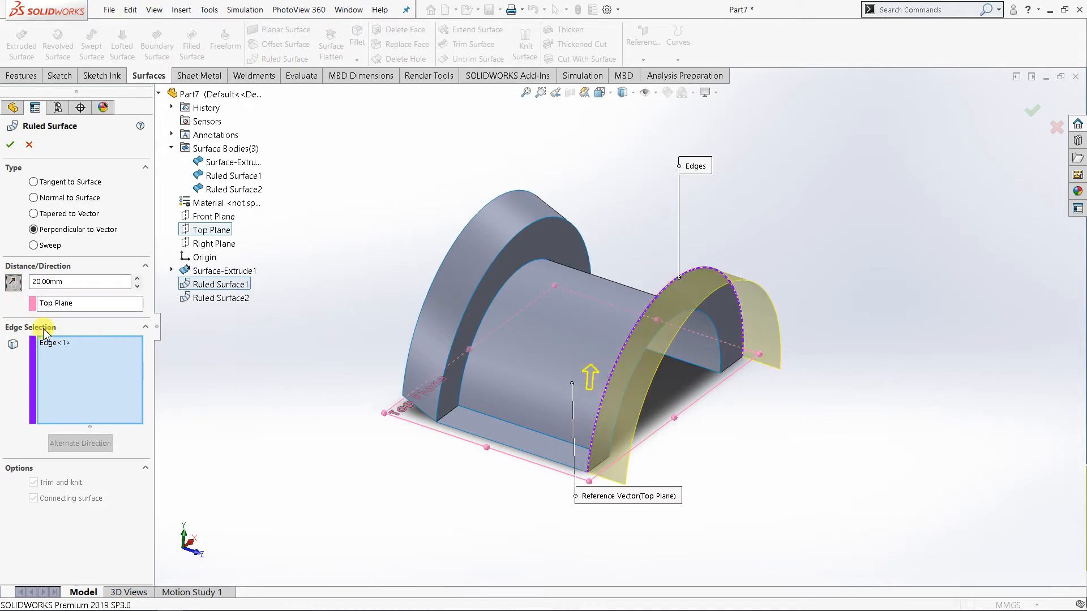
left_click(57, 344)
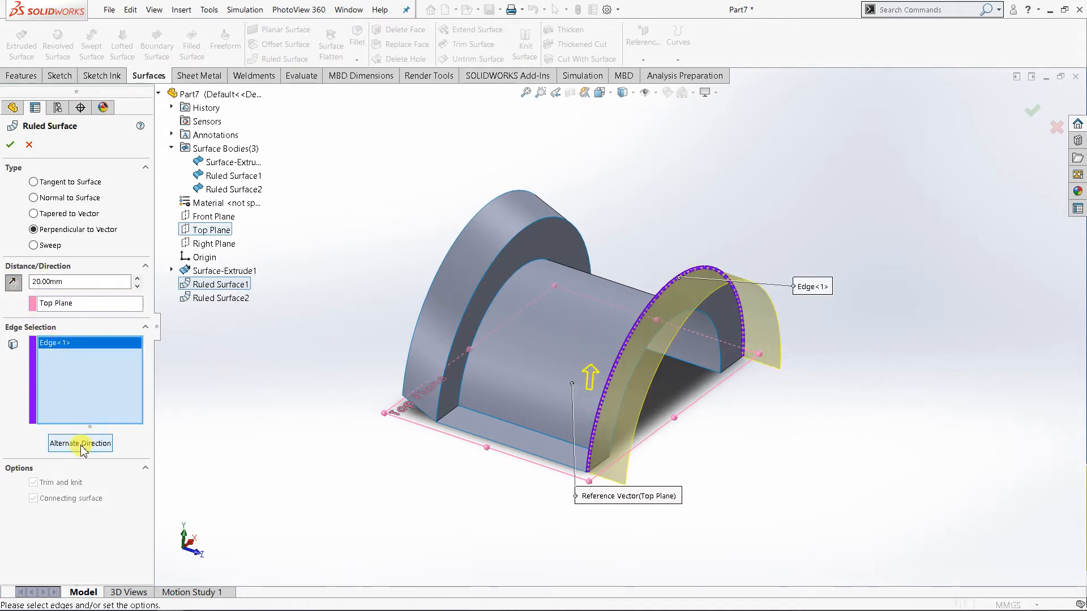
left_click(81, 445)
left_click(82, 445)
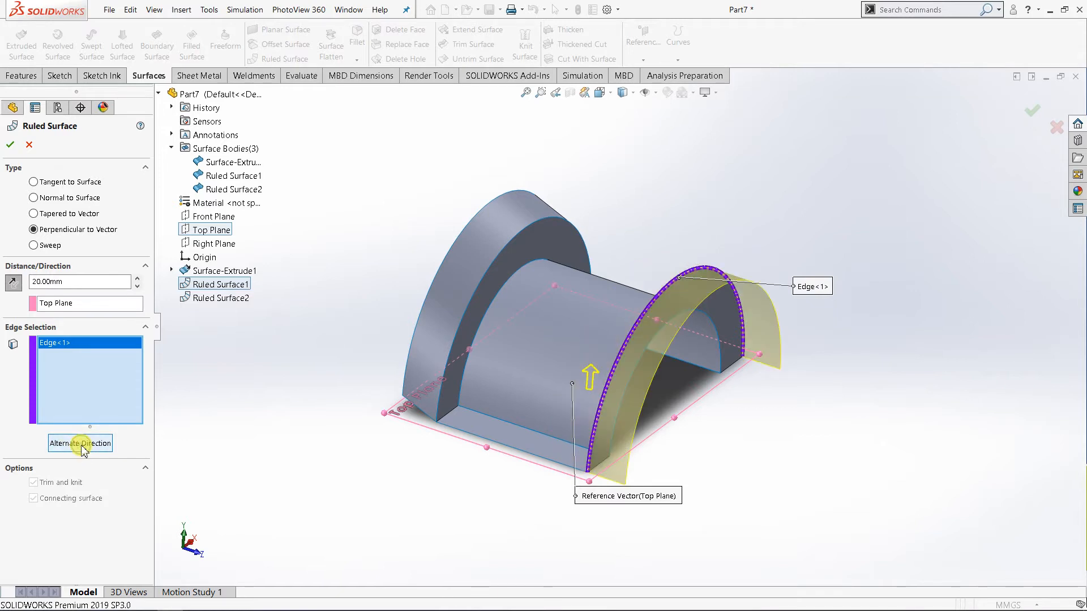
left_click(12, 287)
left_click(12, 283)
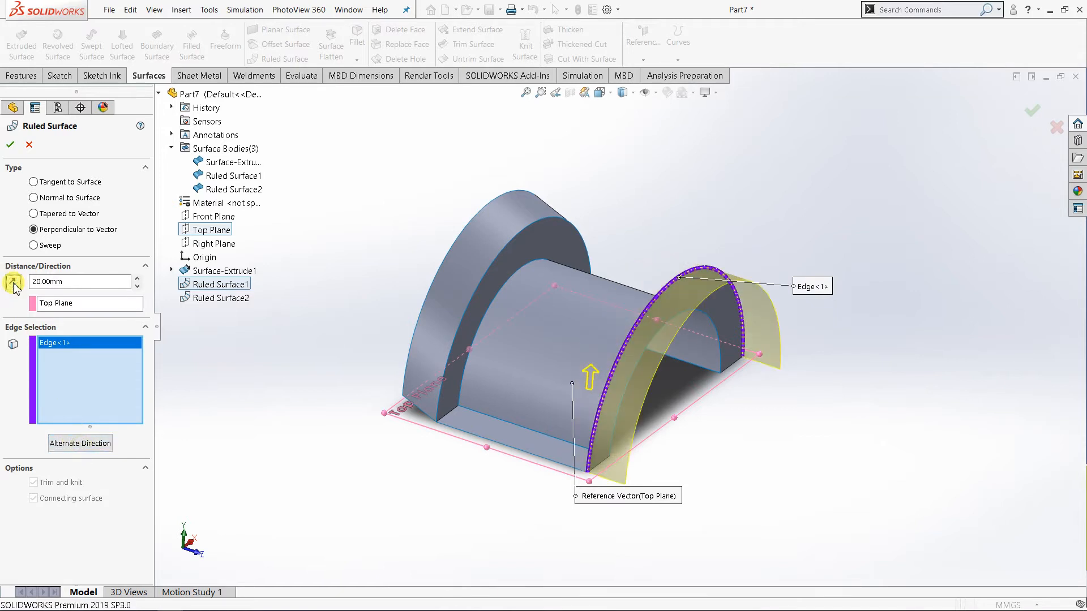
left_click(137, 279)
left_click(137, 279)
left_click(137, 279)
left_click(137, 278)
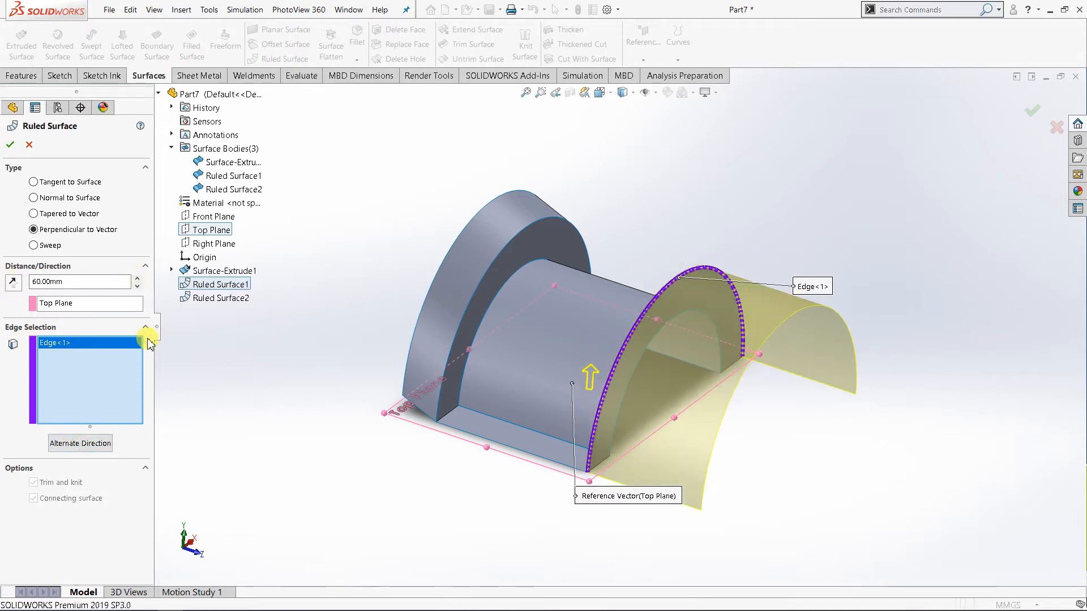
Try the Front Plane as the reference vector and compare both alternate directions of the surface.
left_click(91, 304)
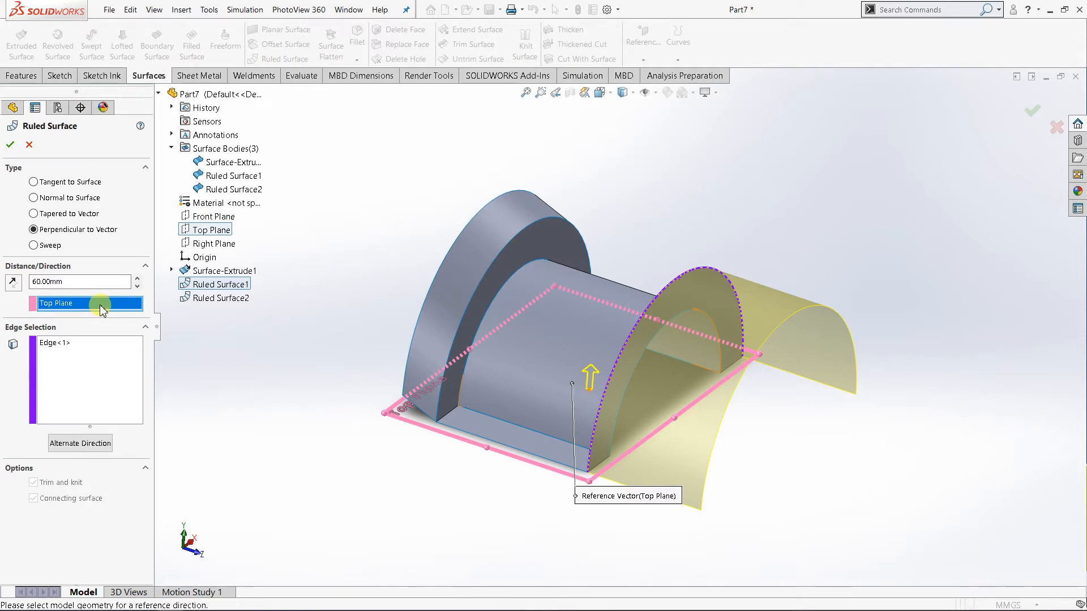
left_click(207, 220)
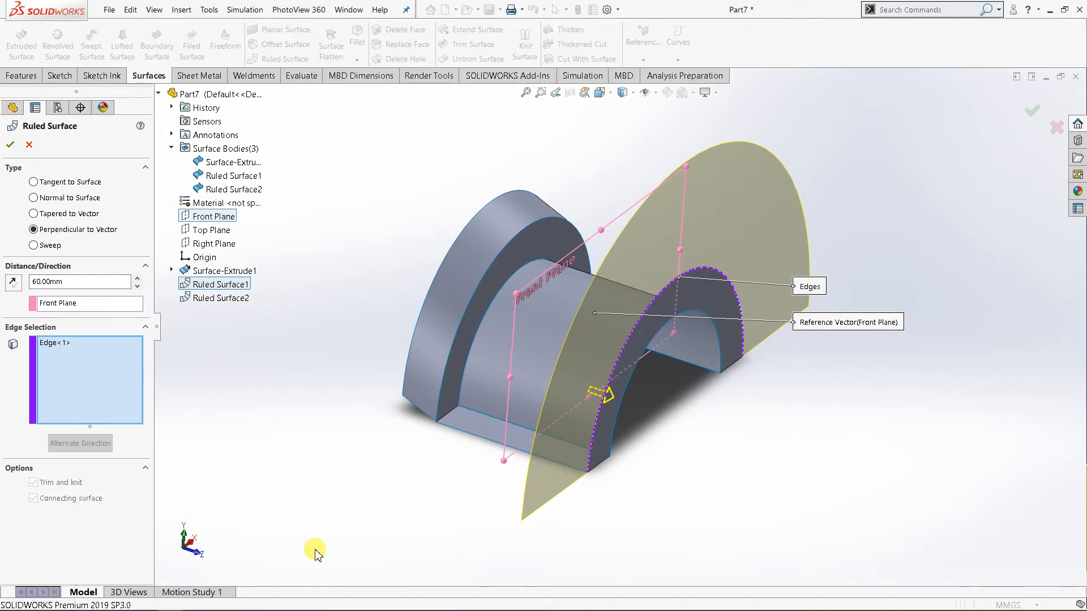
mouse_move(383, 565)
middle_mouse_down()
mouse_move(413, 566)
mouse_move(351, 566)
middle_mouse_up()
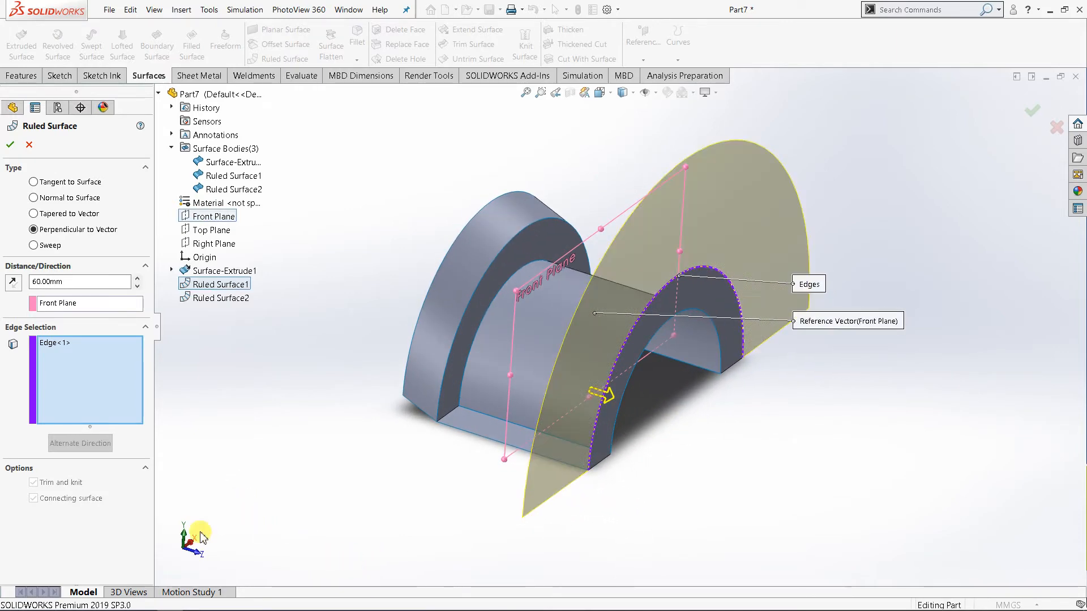
left_click(63, 344)
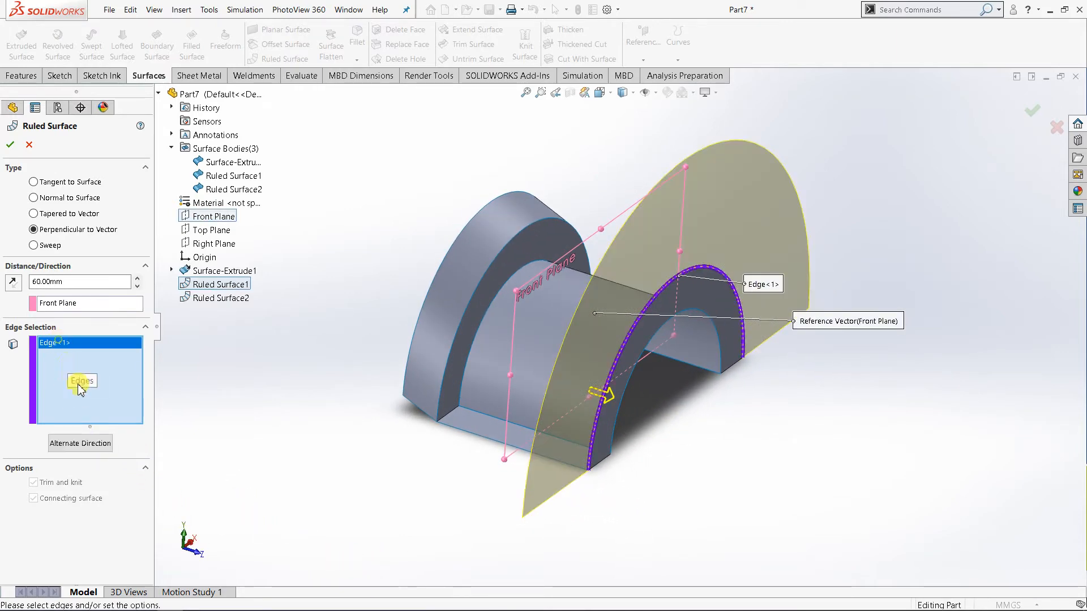
left_click(83, 445)
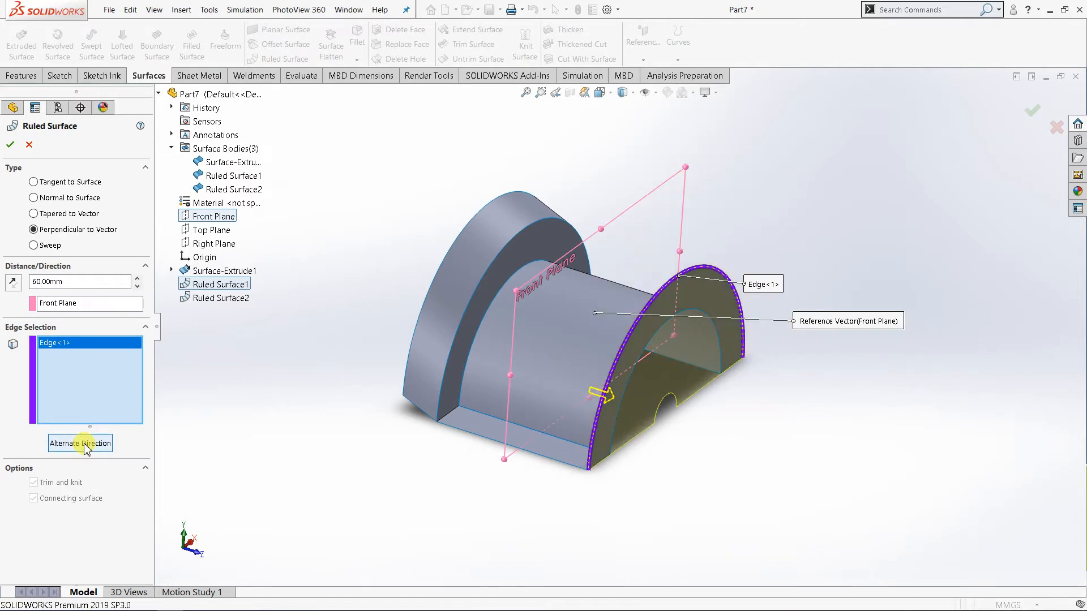
left_click(74, 442)
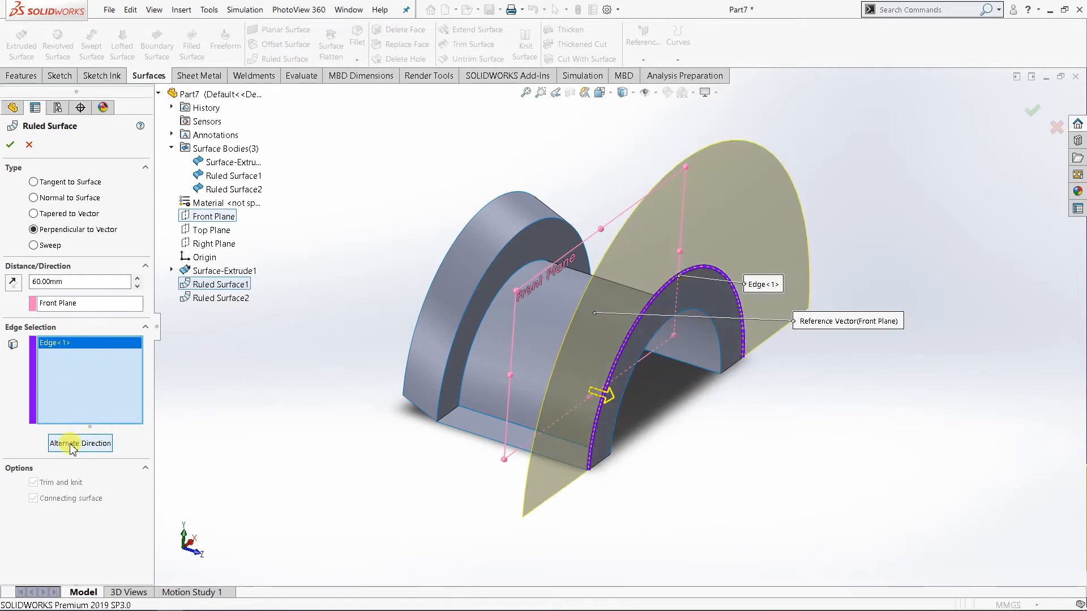
Try the Right Plane as the reference vector, inspect the preview, and switch the vector back to the Top Plane.
left_click(69, 304)
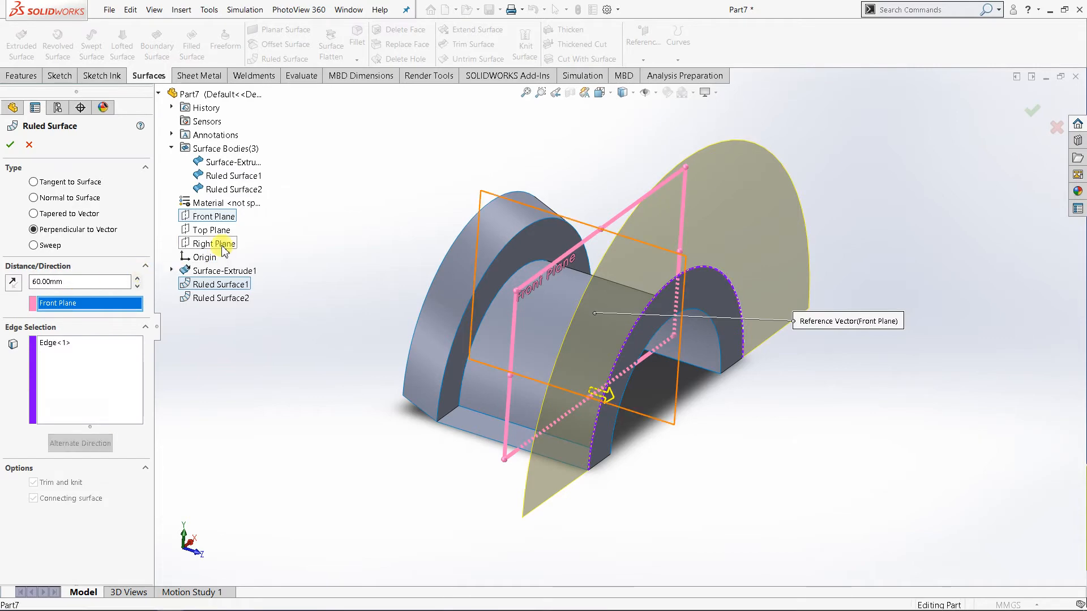
left_click(219, 243)
middle_click_drag(356, 444, 381, 468)
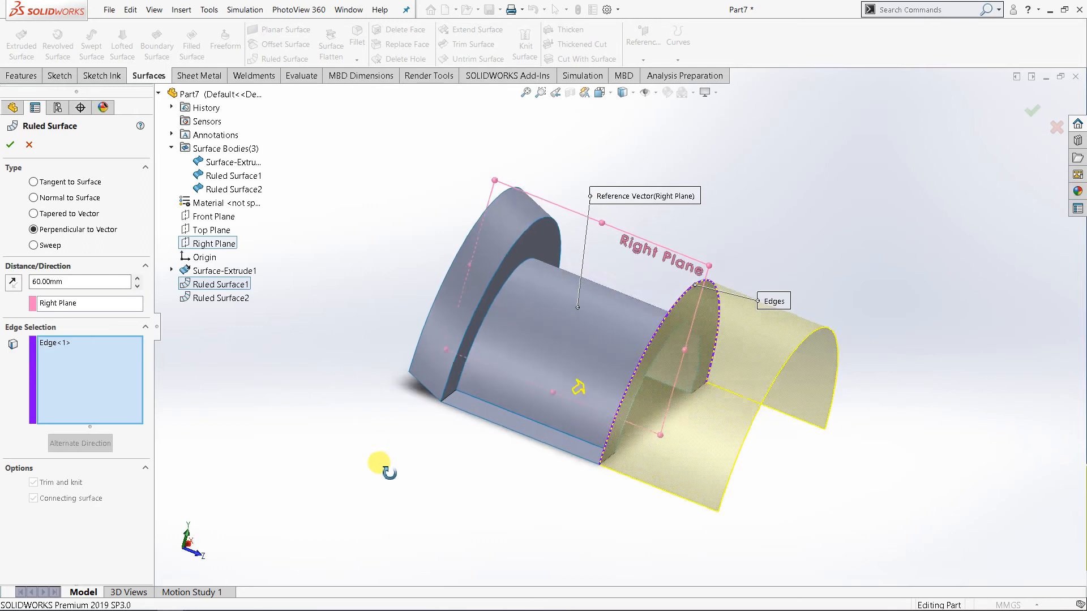
left_click(80, 303)
left_click(201, 230)
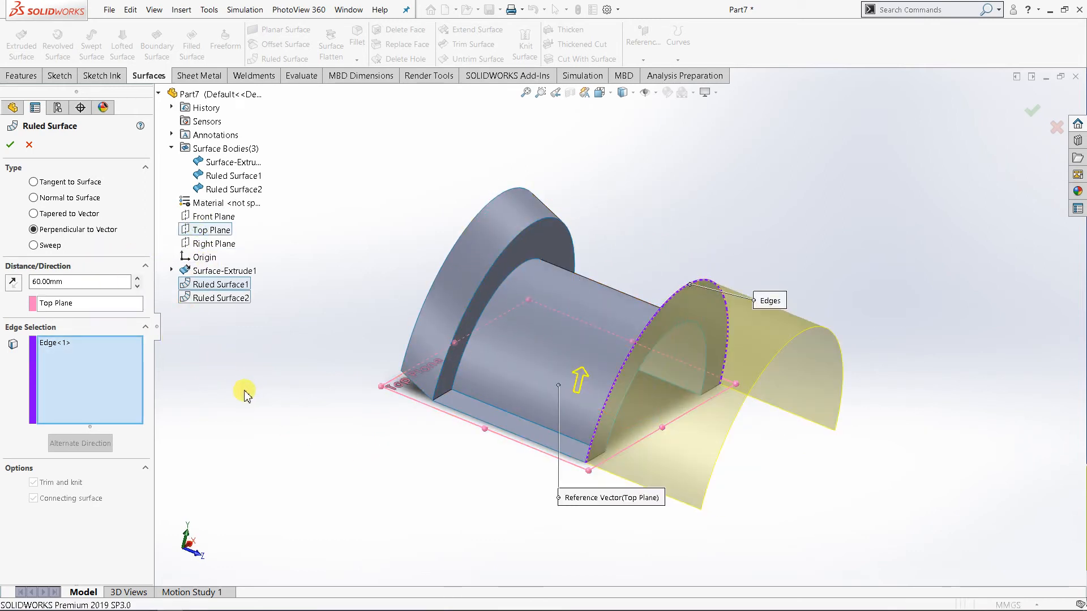
Try the Right Plane as the reference vector for the perpendicular surface again and inspect the preview.
left_click(85, 304)
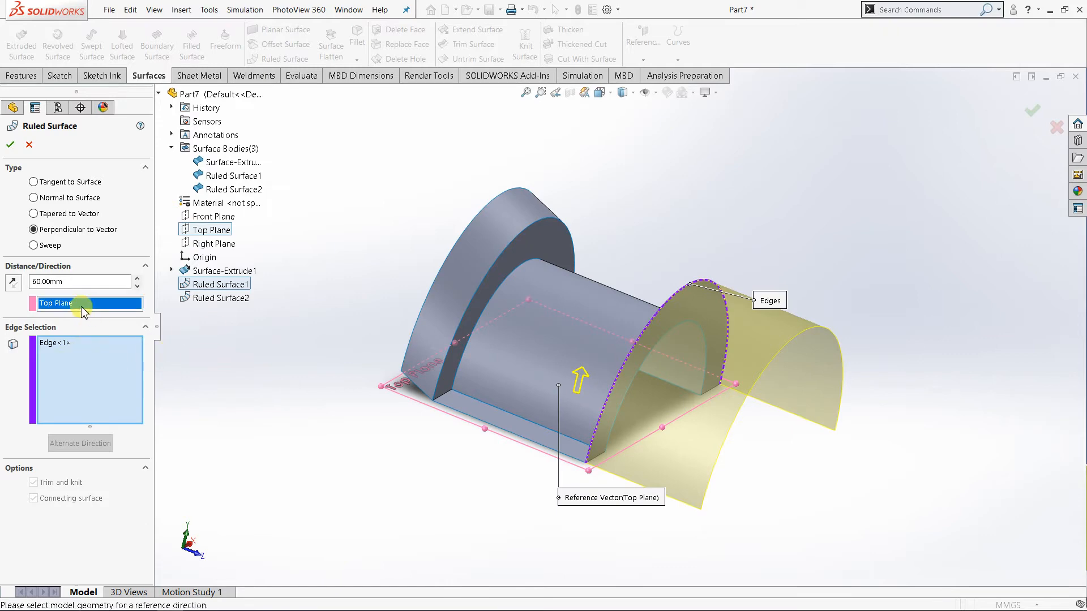
left_click(214, 245)
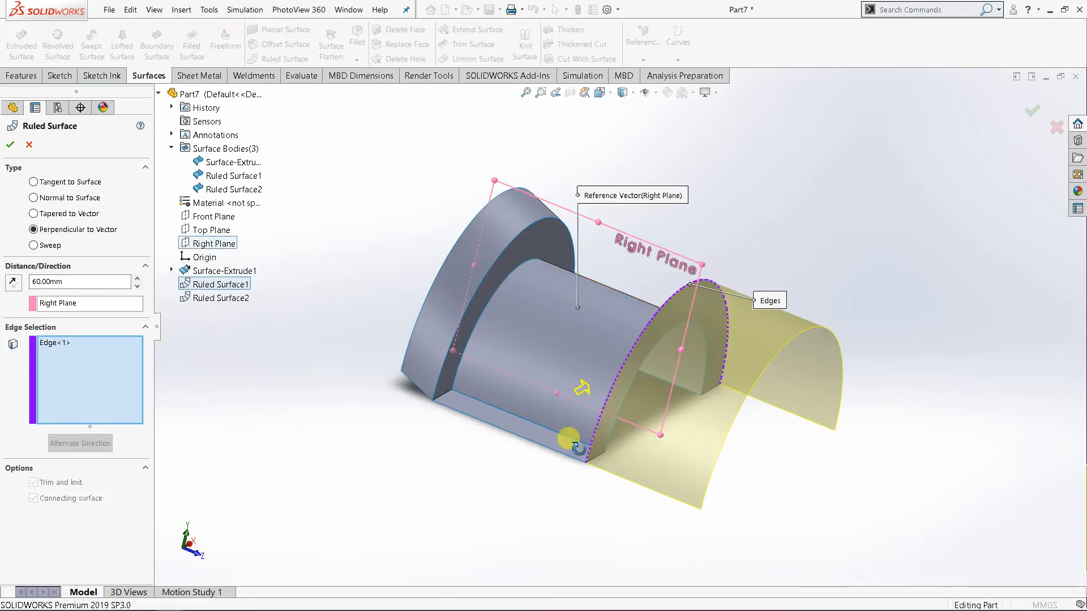
middle_click_drag(570, 441, 617, 289)
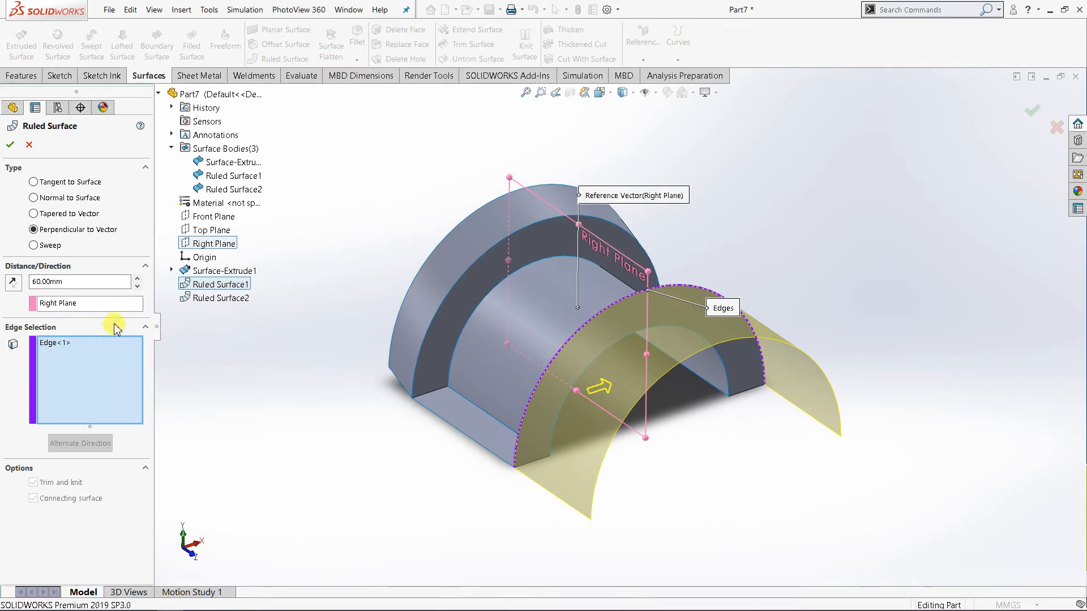
Change the ruled surface type to Tapered to Vector, reference the Top Plane, and reverse the vector direction.
left_click(33, 214)
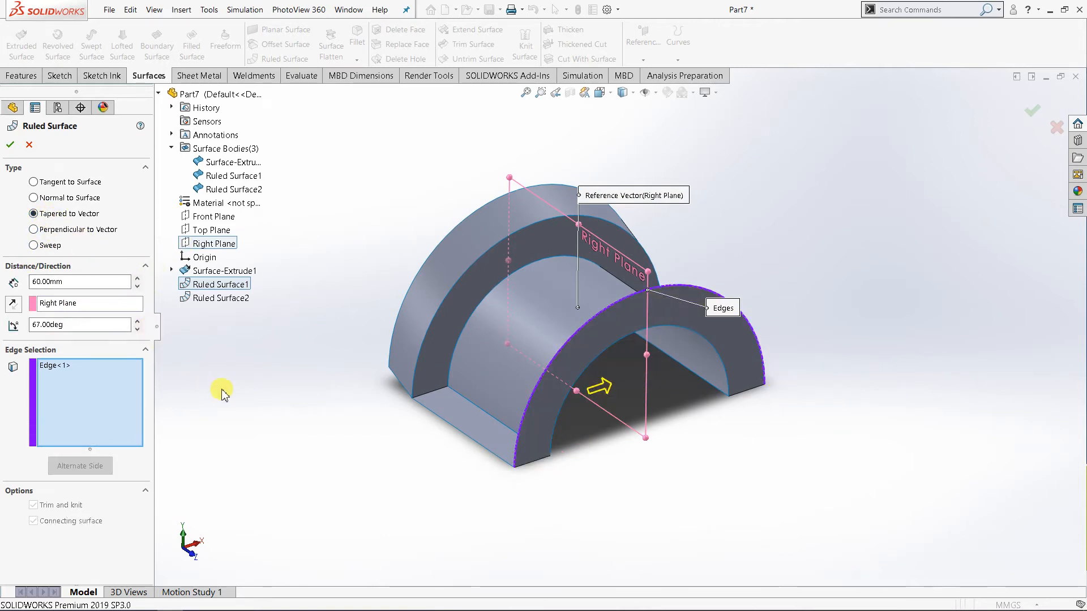
left_click(85, 304)
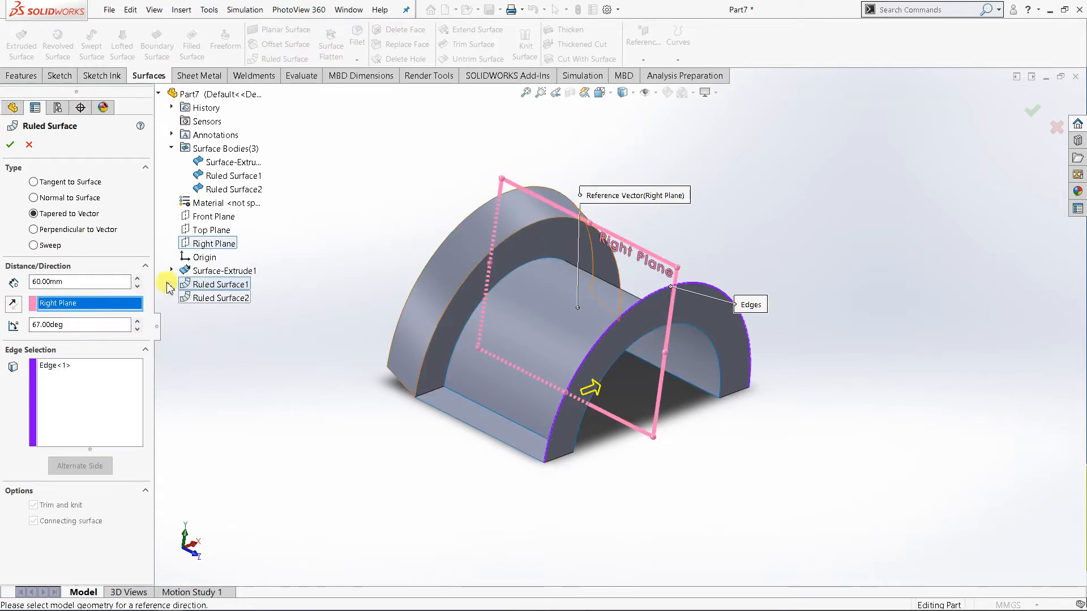
left_click(212, 231)
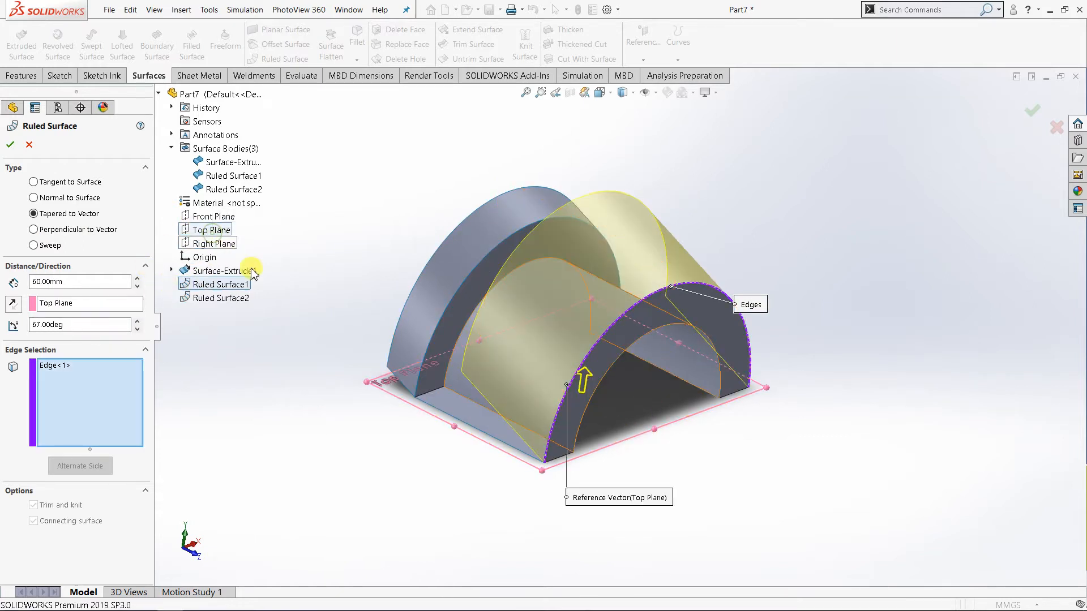
middle_click_drag(434, 377, 431, 423)
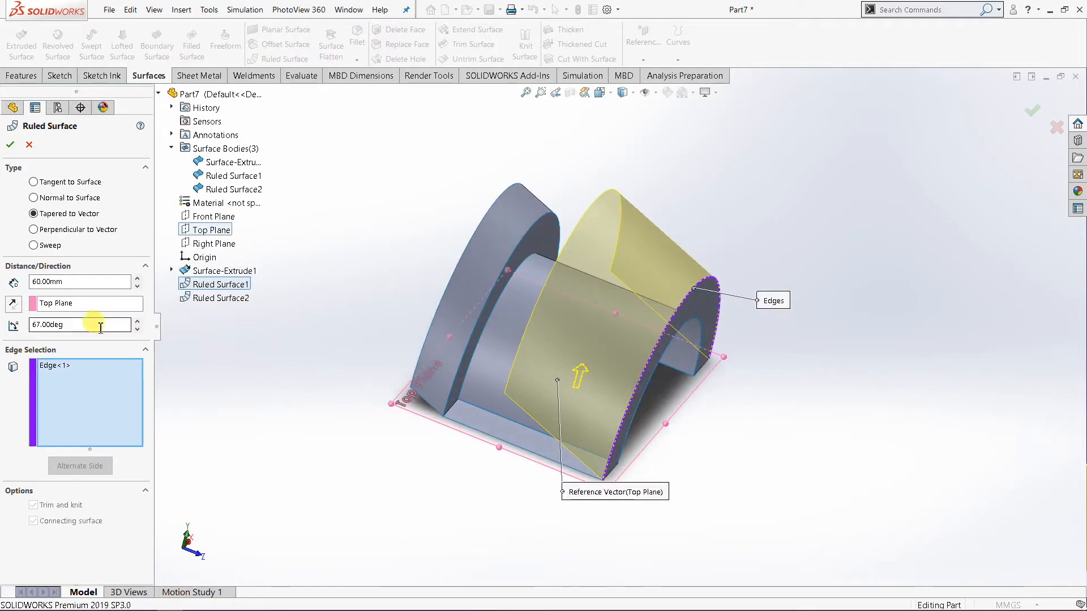
left_click(13, 303)
left_click(76, 367)
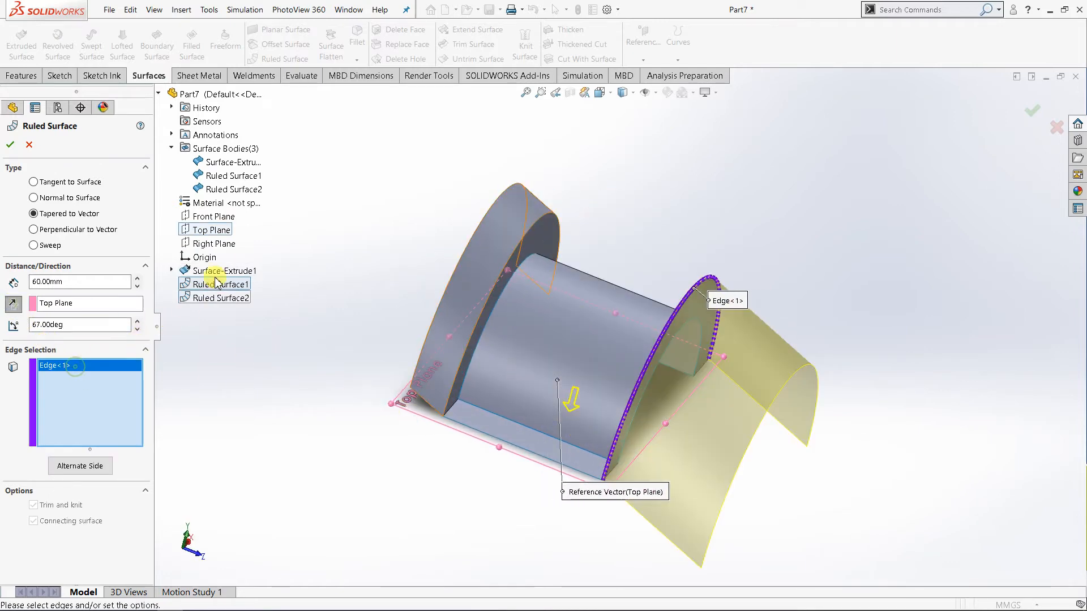
middle_click_drag(311, 405, 274, 393)
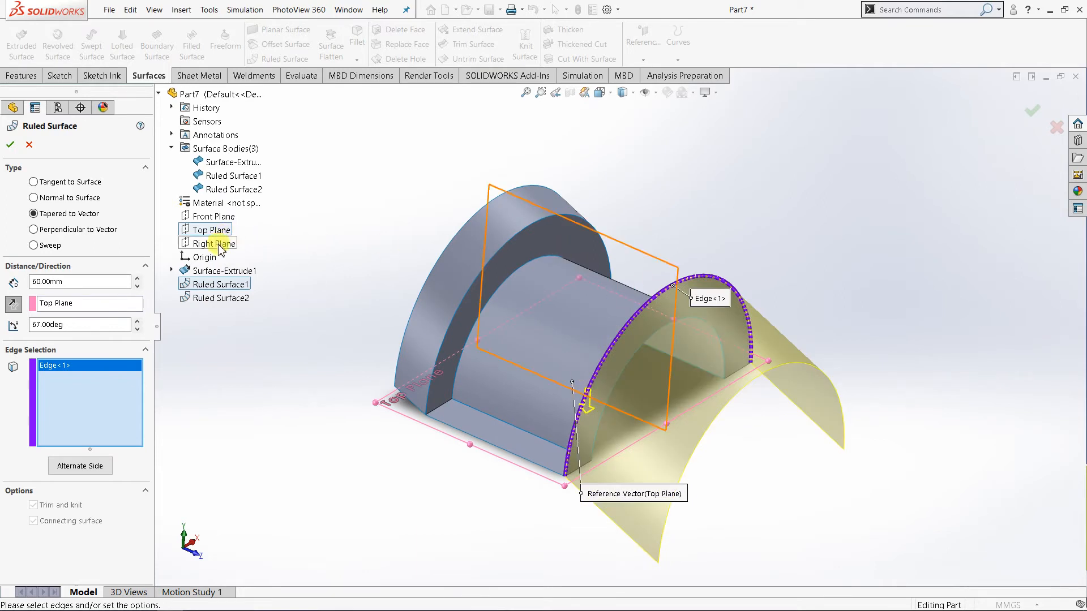
Try the Front Plane as the taper's reference vector and compare the surface on both alternate sides of the edge.
left_click(97, 304)
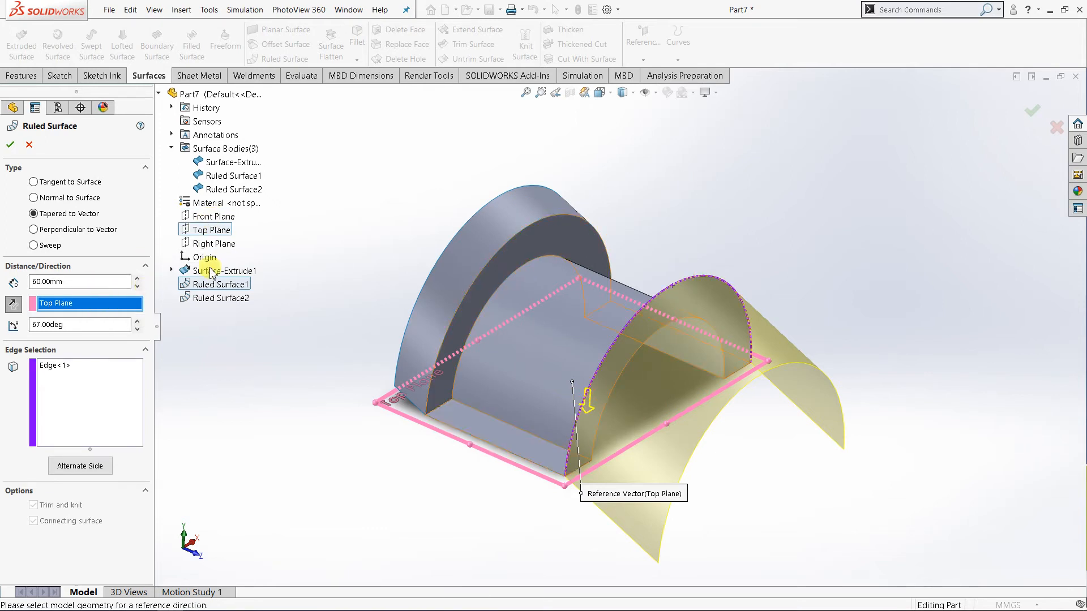
left_click(214, 217)
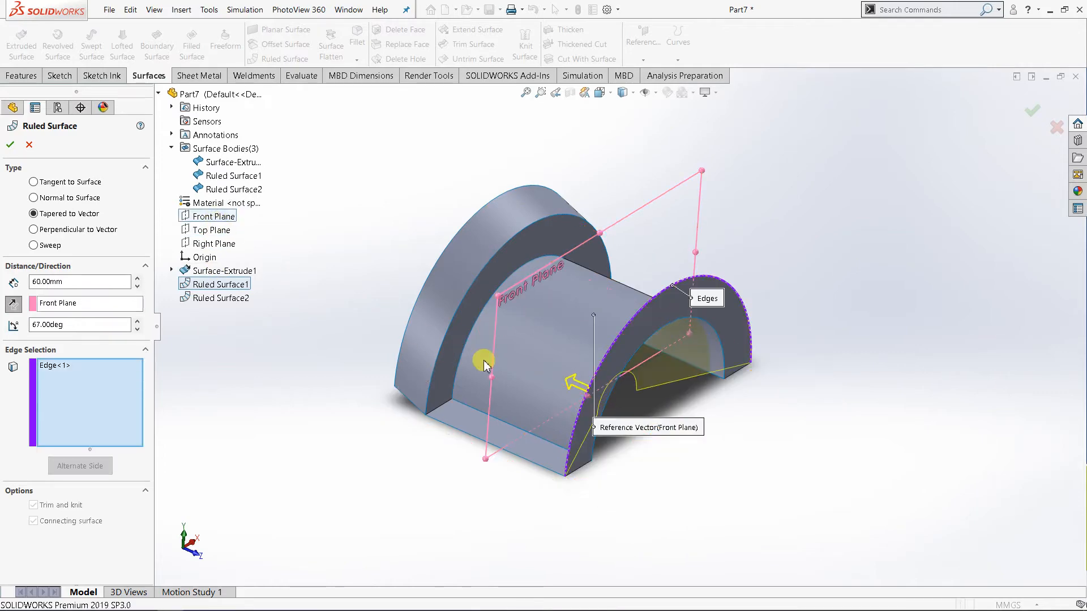
mouse_move(517, 408)
middle_mouse_down()
mouse_move(436, 381)
mouse_move(395, 416)
mouse_move(517, 413)
middle_mouse_up()
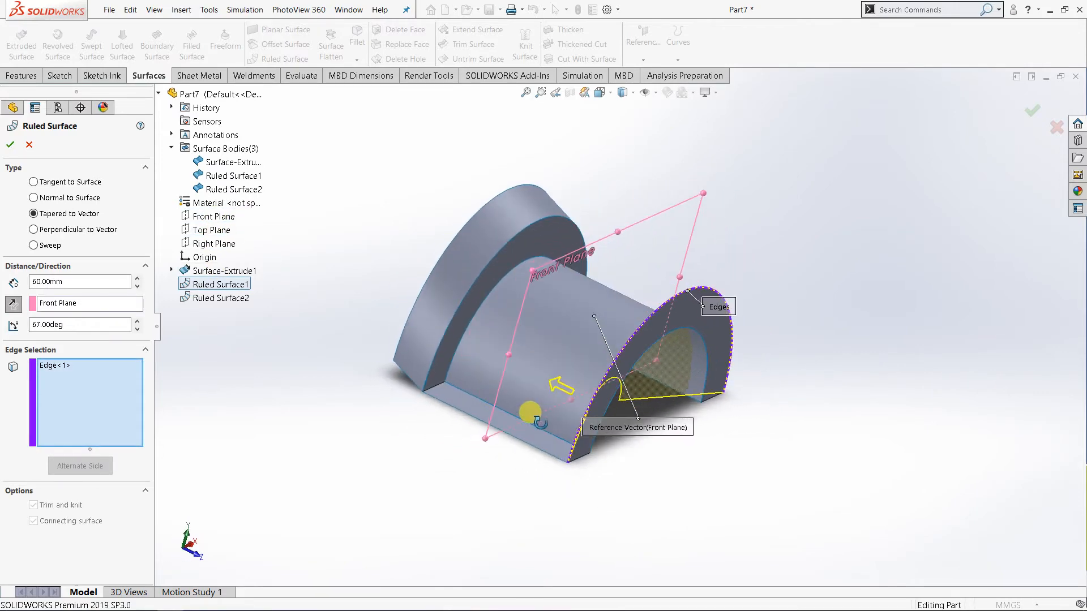
left_click(62, 368)
left_click(76, 464)
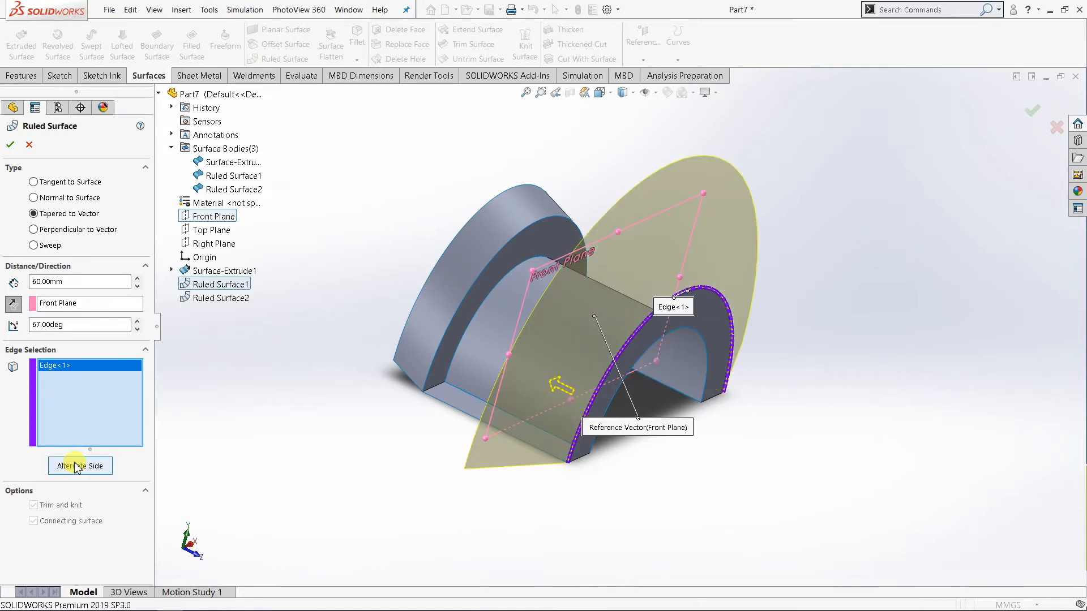
left_click(66, 463)
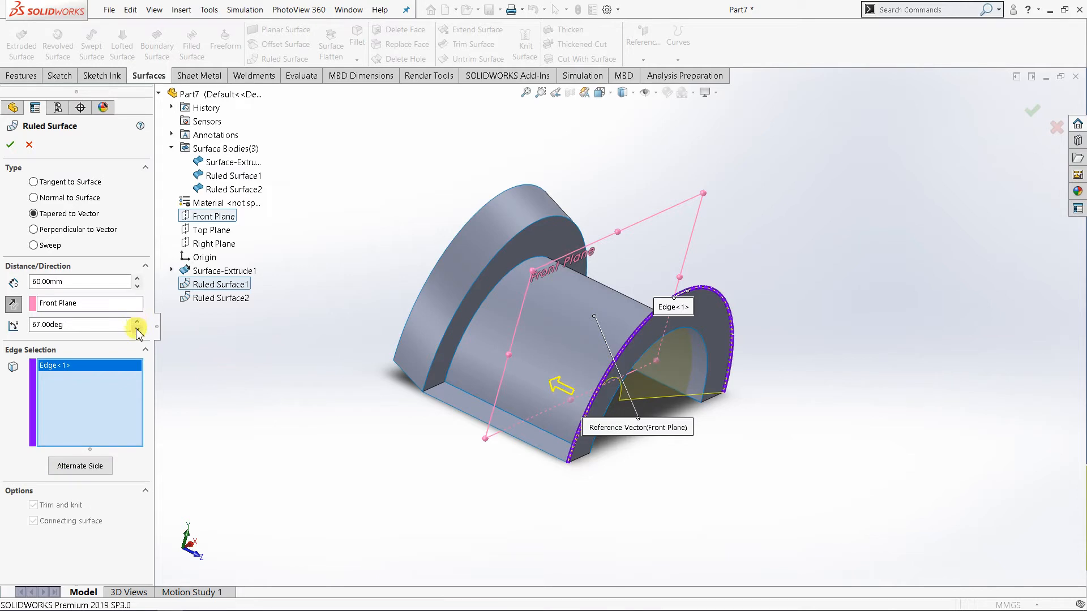
Reduce the taper angle to 54 degrees and reverse the reference vector direction.
left_click(137, 330)
left_click(138, 330)
left_click(138, 329)
left_click(138, 330)
left_click(138, 329)
left_click(138, 329)
left_click(138, 330)
left_click(138, 329)
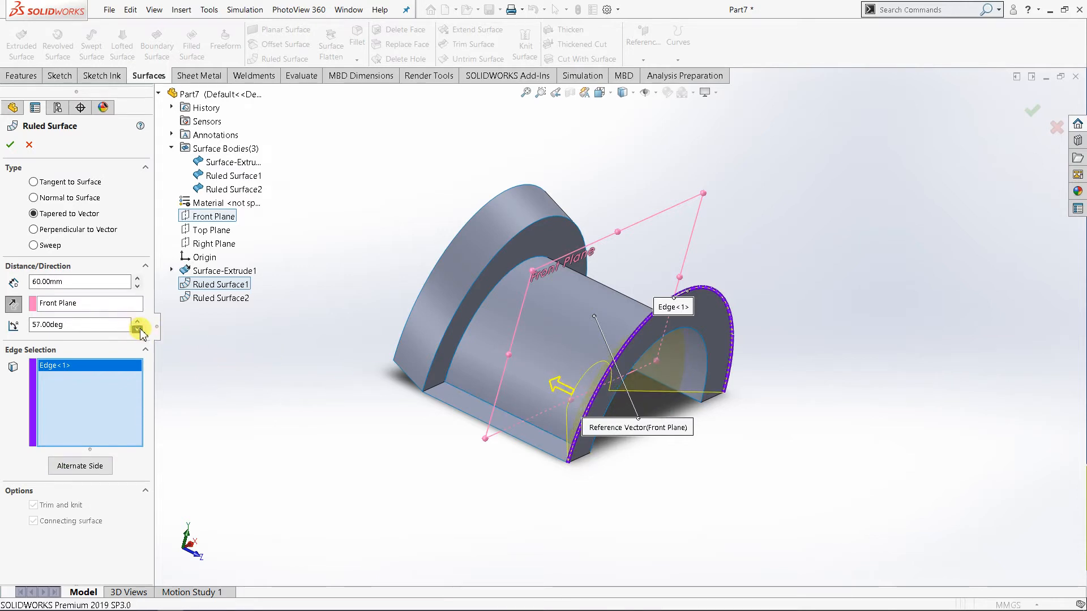
left_click(137, 330)
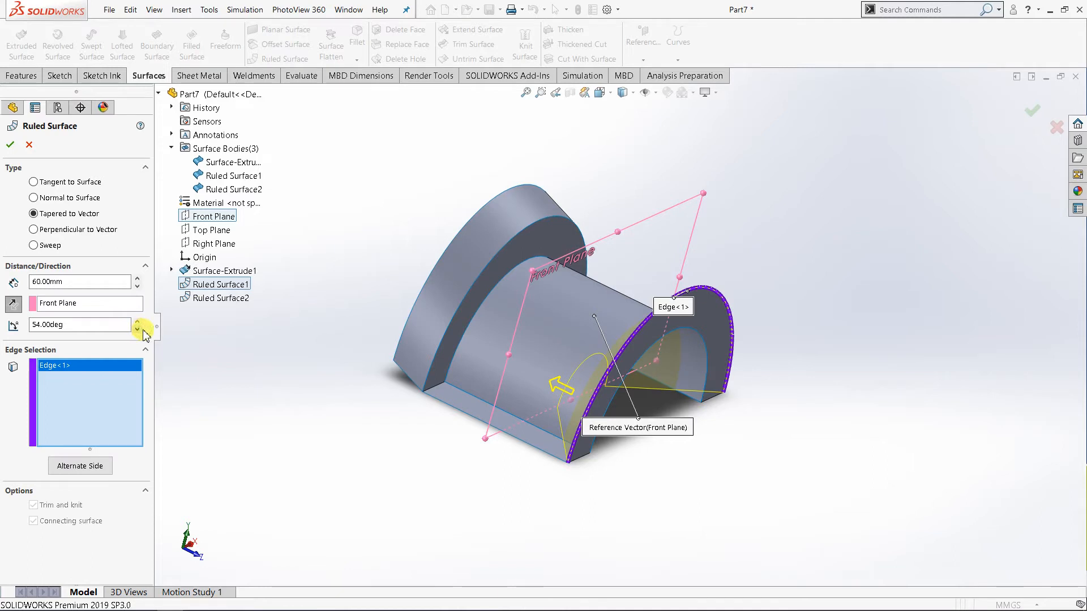
left_click(13, 305)
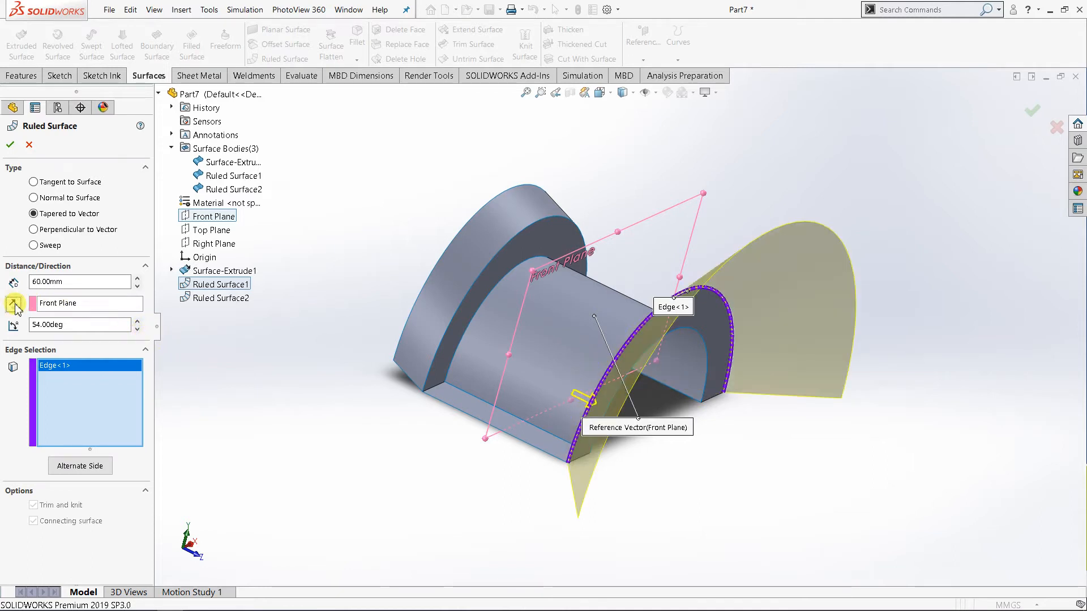
Try the Right Plane as the taper's reference vector, switch the edge's alternate side, and inspect the model from several angles.
left_click(75, 304)
left_click(209, 245)
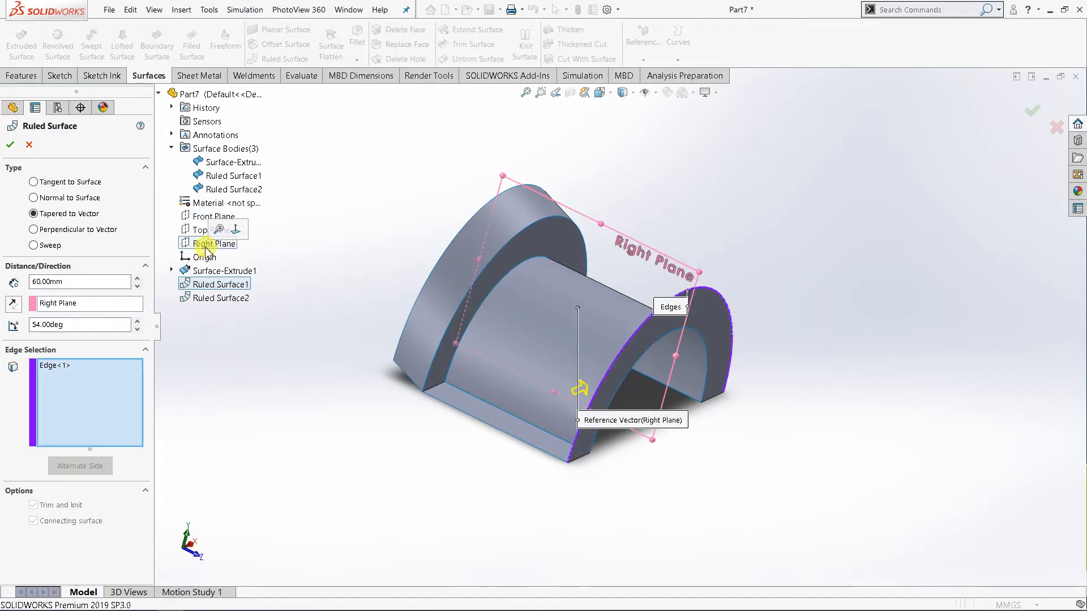
middle_click_drag(323, 364, 238, 359)
left_click(123, 391)
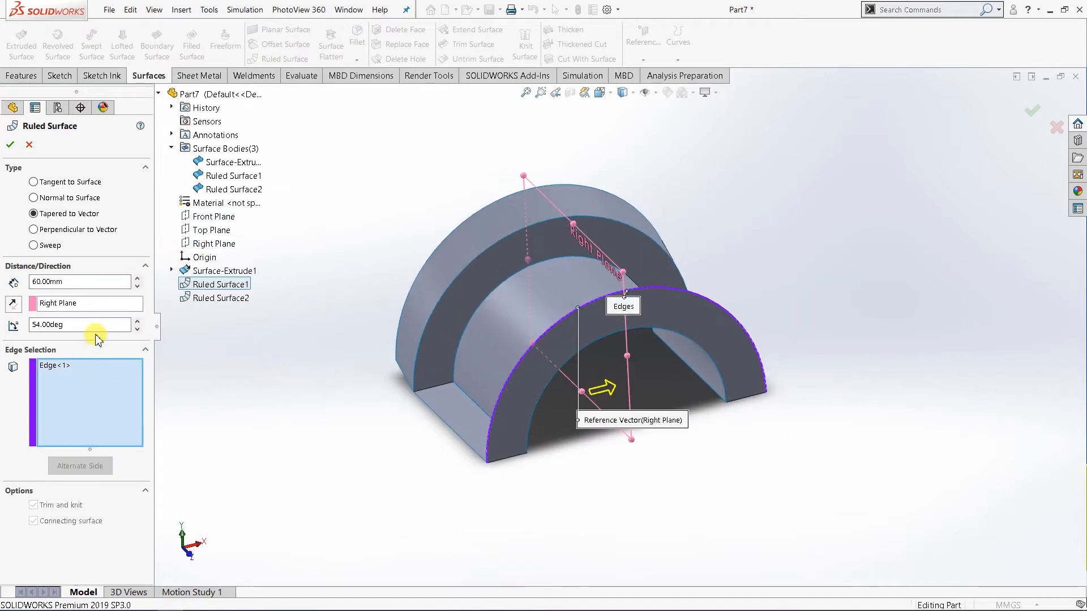
left_click(54, 366)
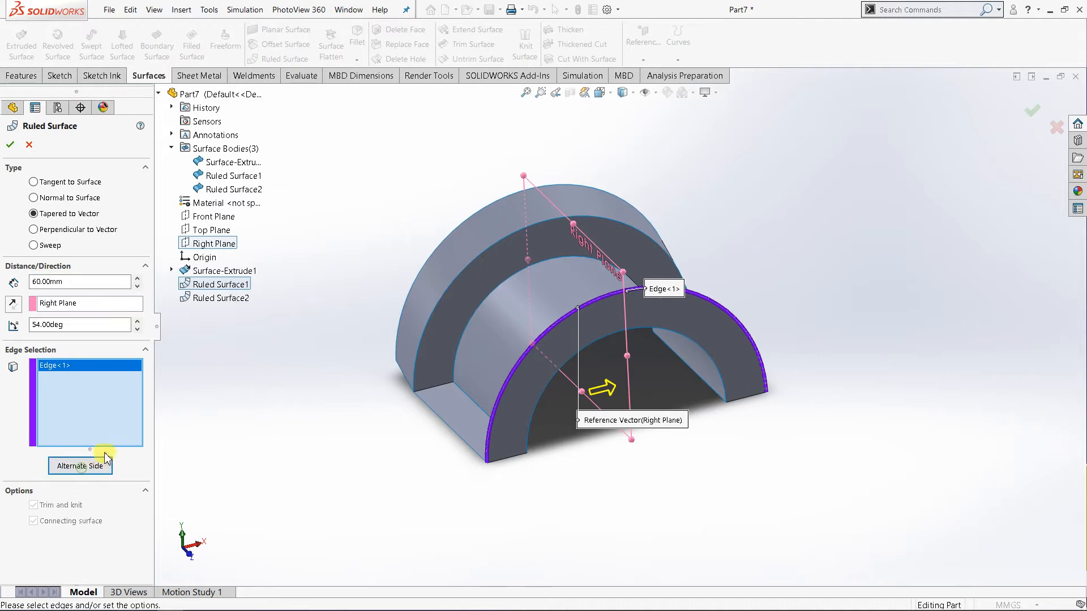
middle_click_drag(290, 426, 519, 373)
middle_click_drag(624, 346, 655, 344)
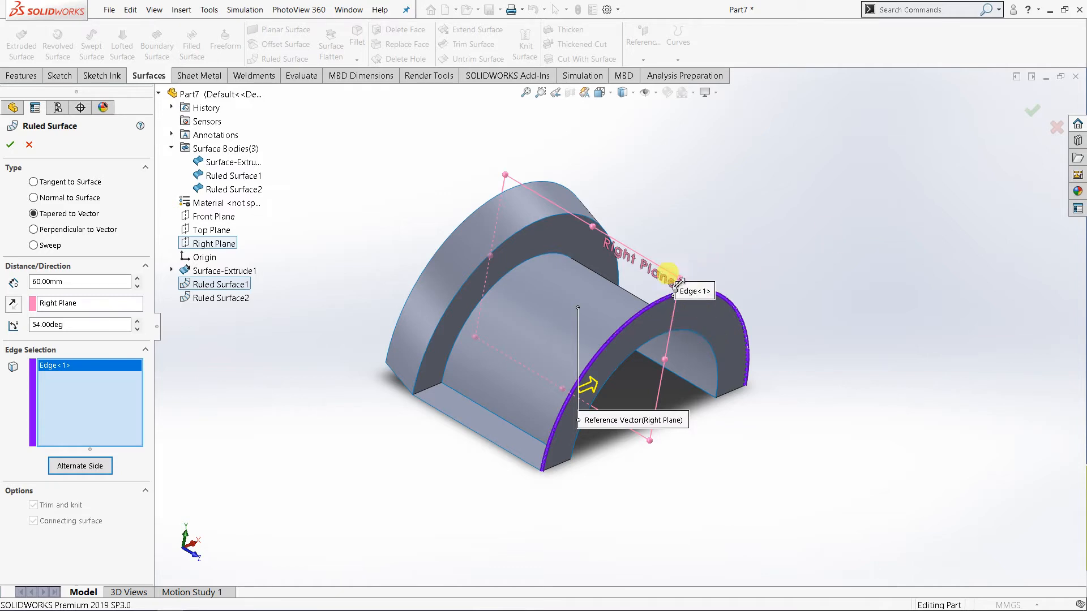
middle_click_drag(525, 334, 578, 263)
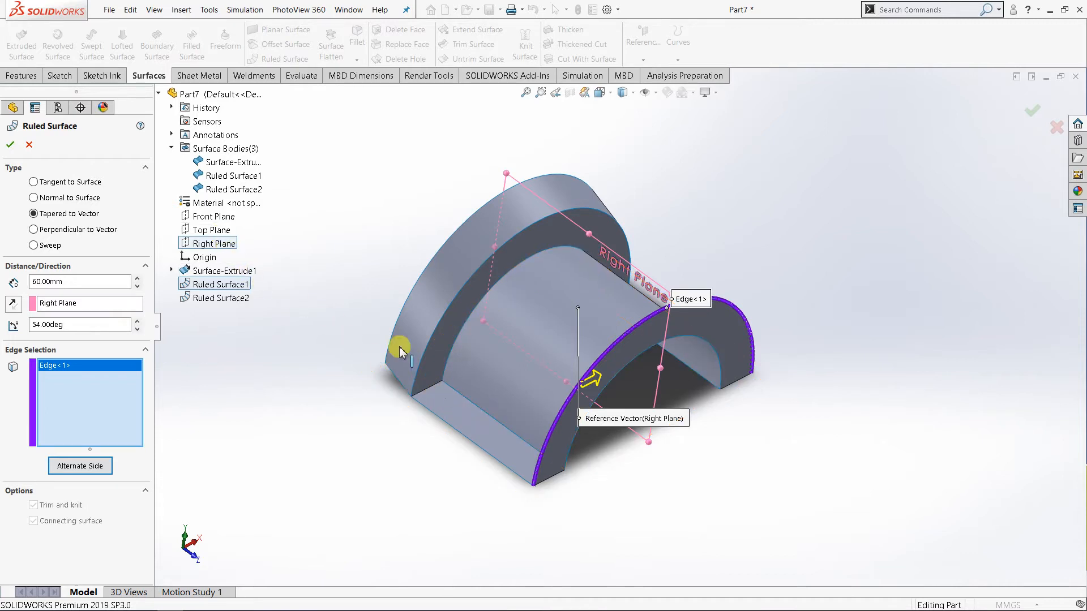
Compare the tapered surface previews using the Top, Front and Right Planes in turn as the reference vector.
left_click(92, 306)
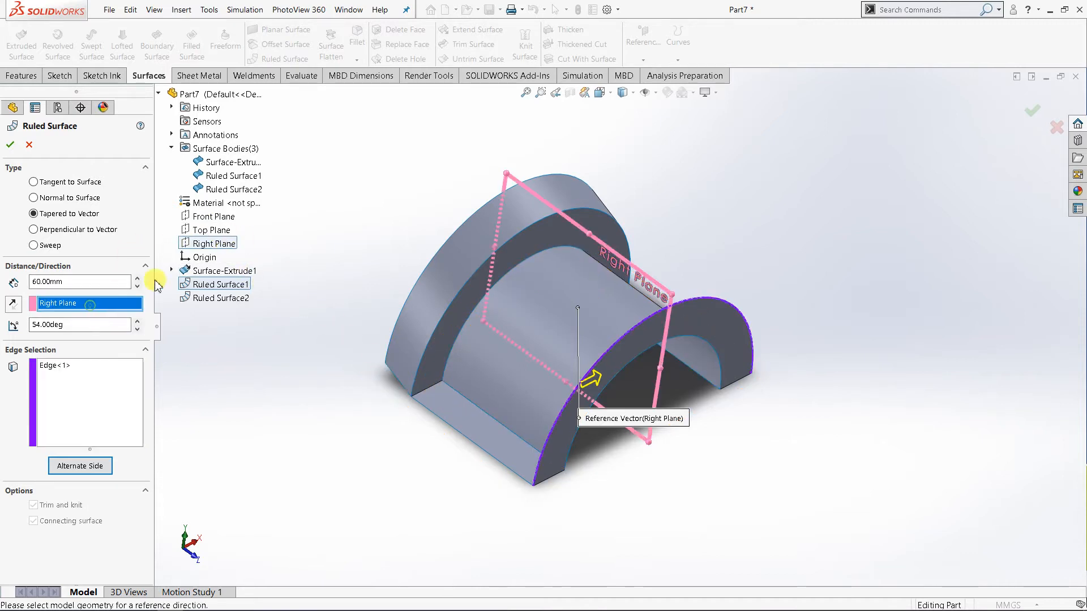
left_click(212, 233)
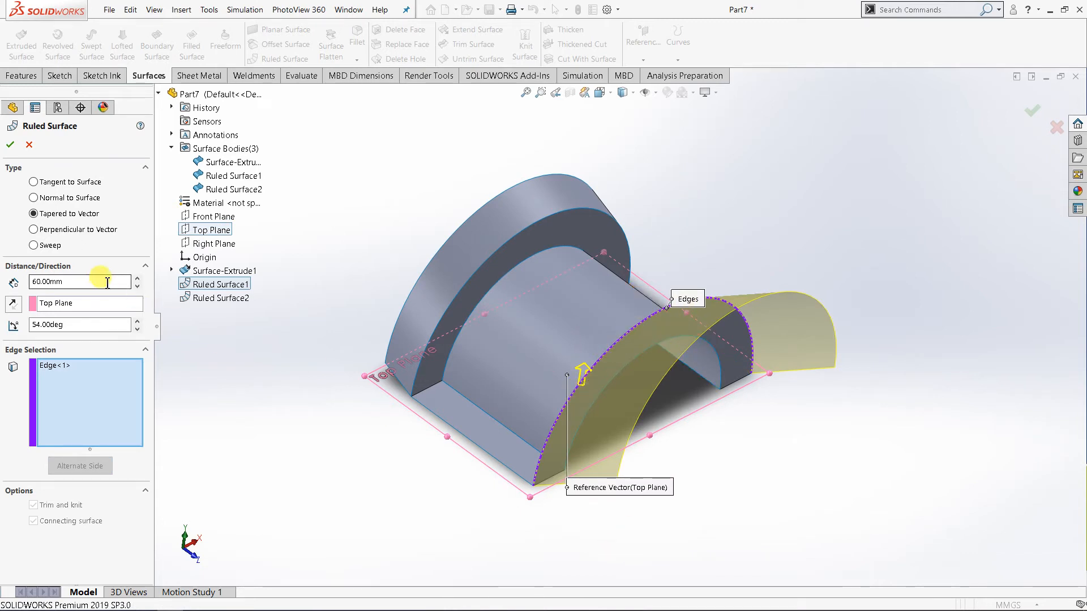
left_click(71, 306)
left_click(214, 220)
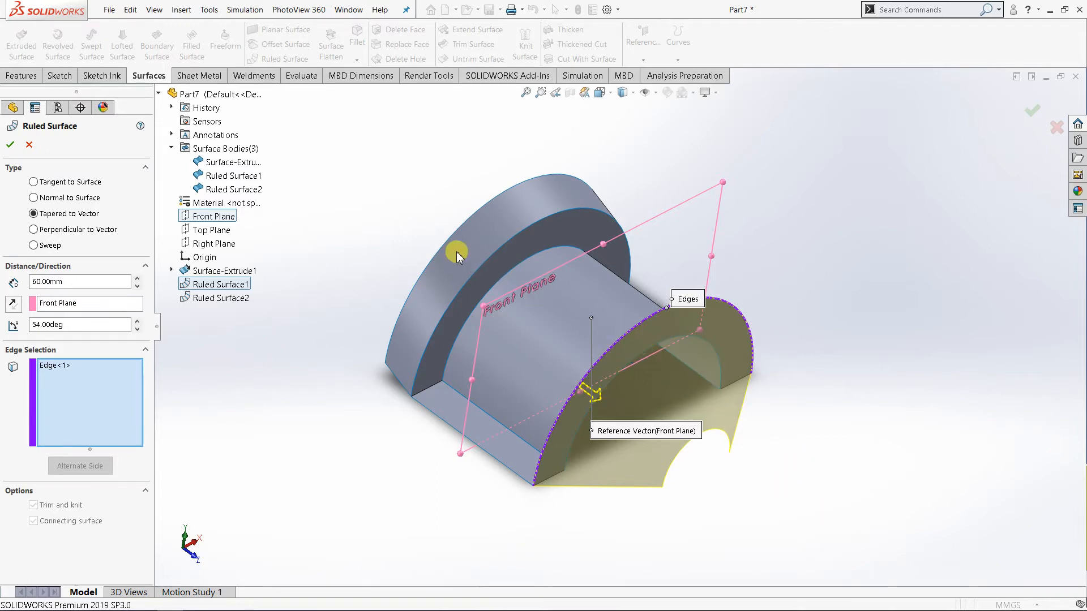
left_click(80, 305)
left_click(214, 244)
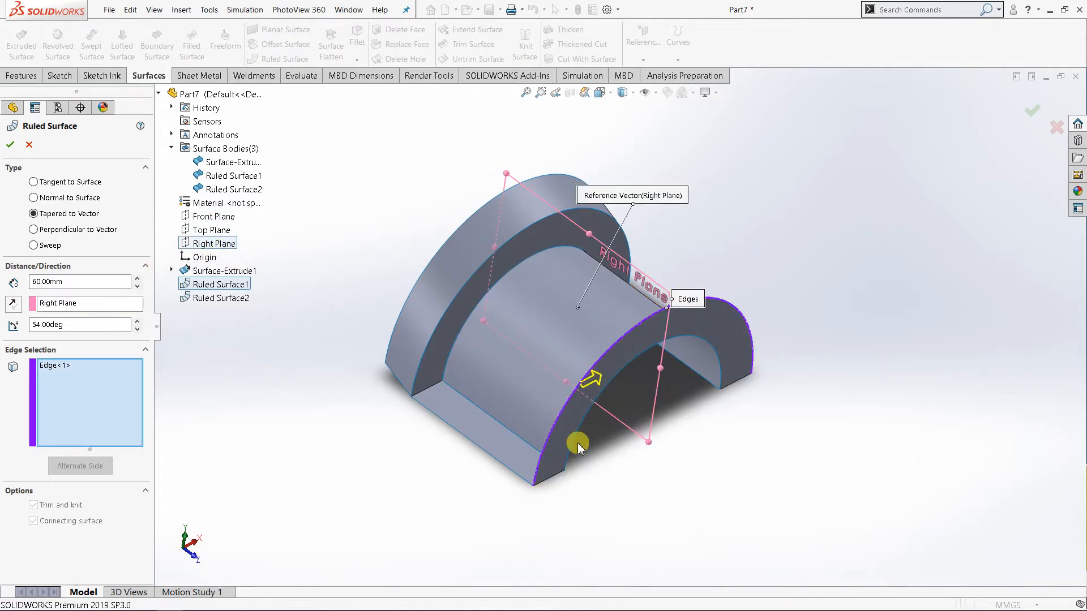
scroll(625, 429, "down", 2)
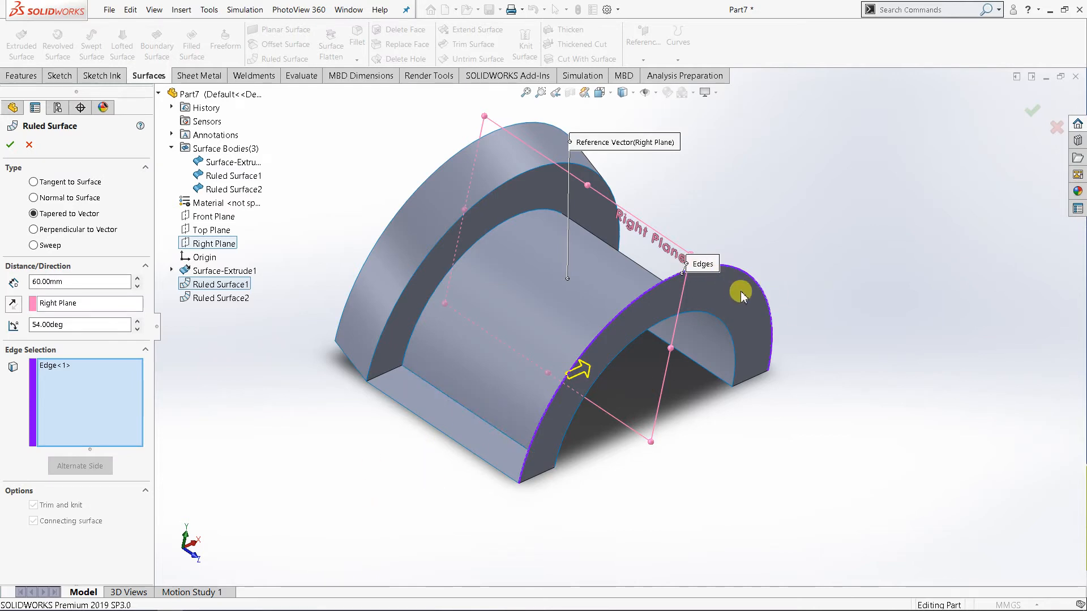
Try the Top Plane as the taper's reference vector, comparing both vector directions and both alternate sides of the edge.
left_click(101, 306)
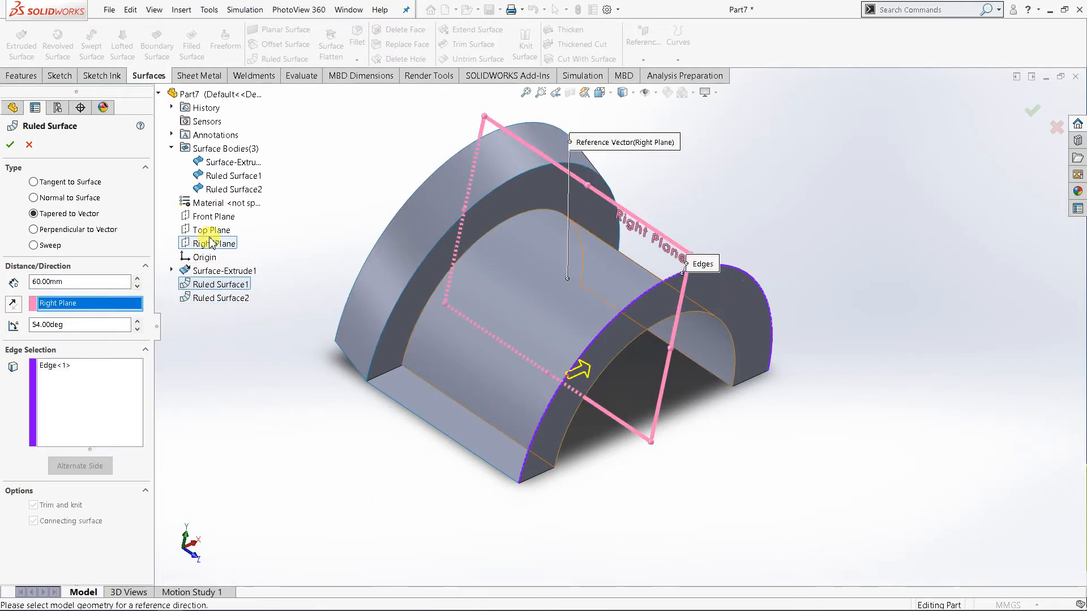
left_click(212, 231)
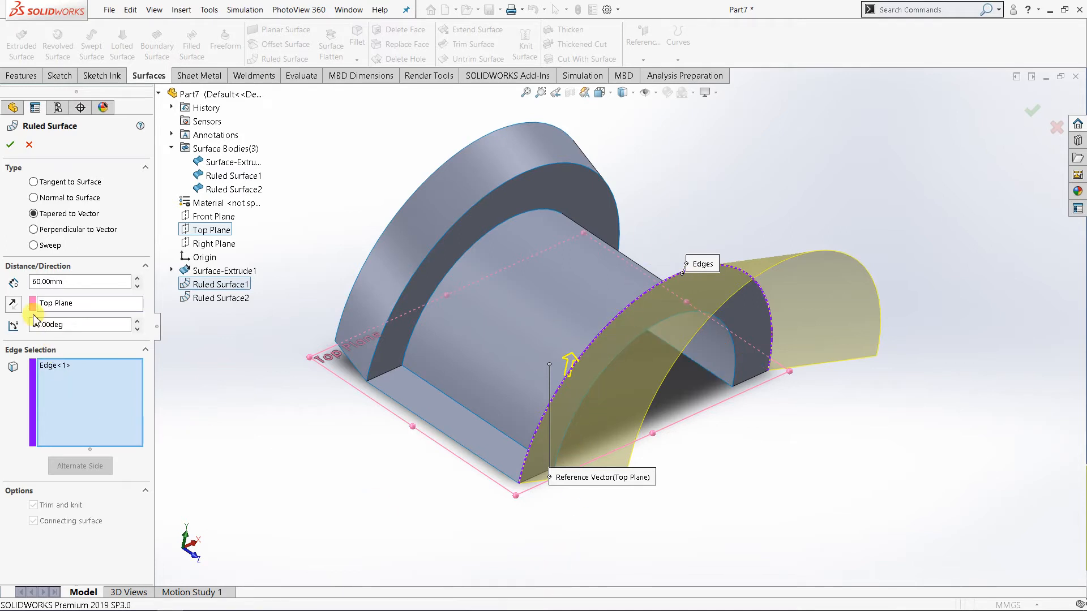
left_click(13, 305)
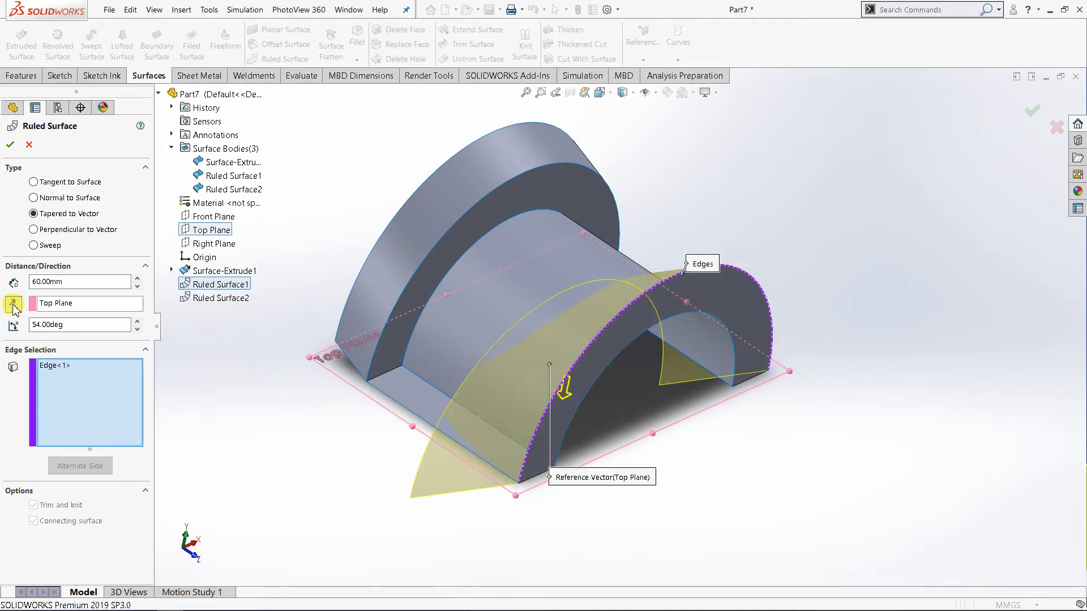
left_click(13, 306)
left_click(70, 380)
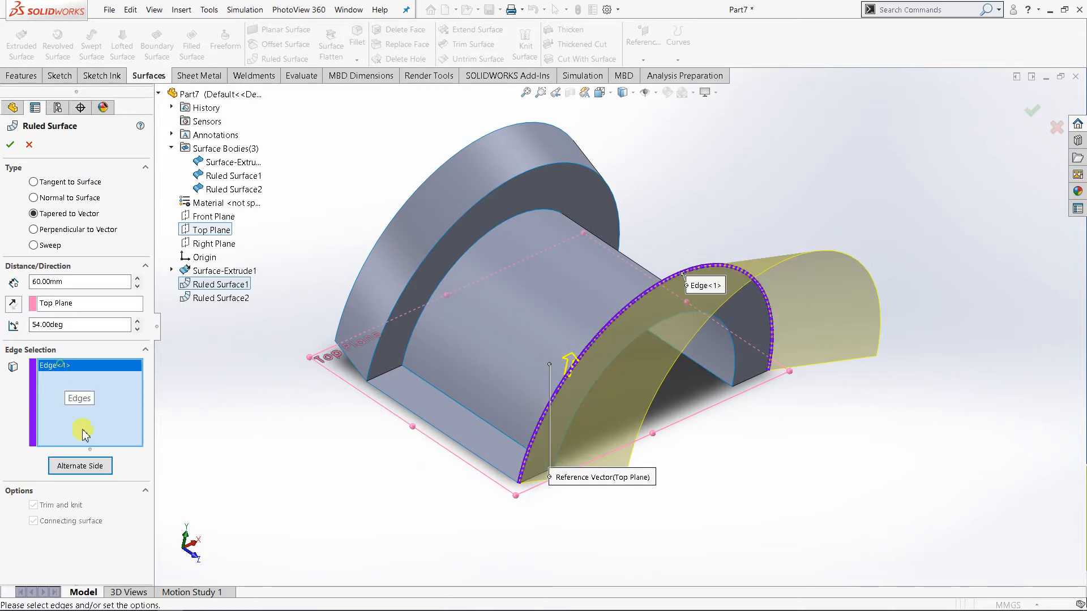
left_click(91, 466)
left_click(89, 467)
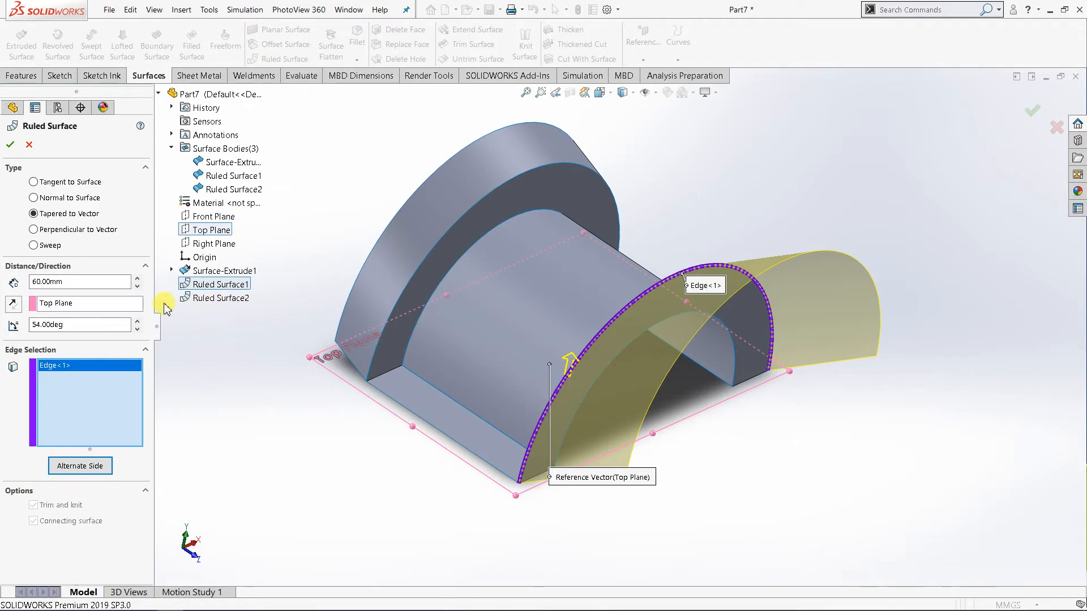
Set the Front Plane as the taper's reference vector and reverse its direction.
left_click(79, 303)
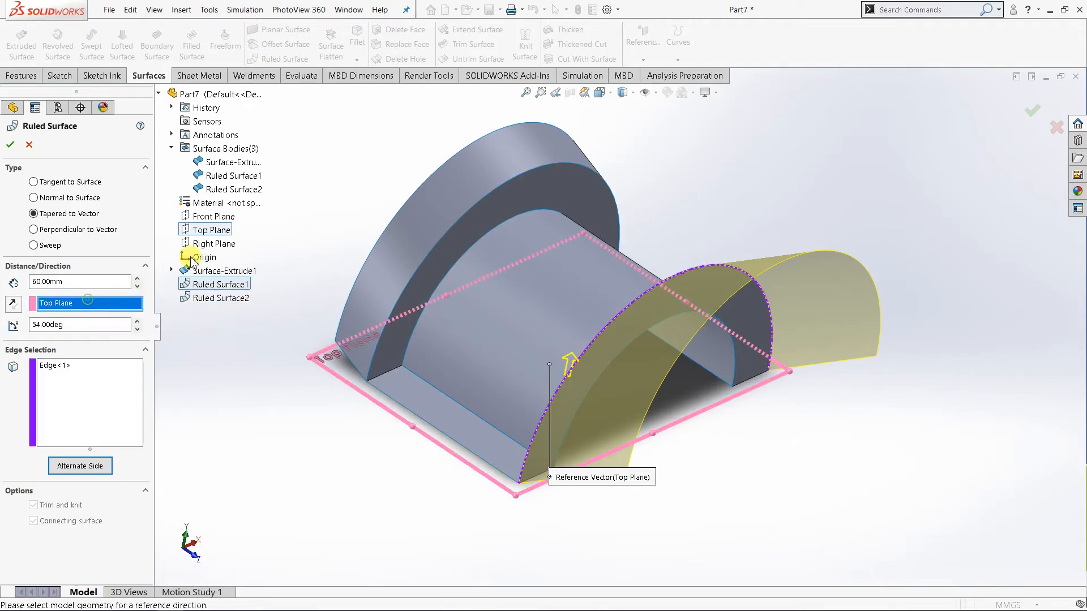
left_click(213, 216)
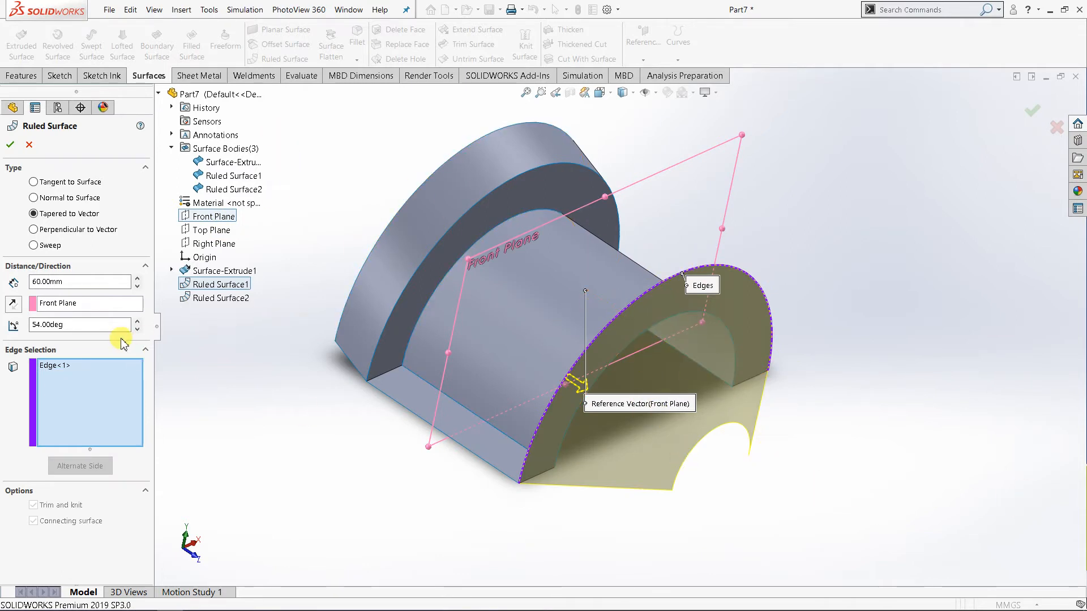
left_click(13, 306)
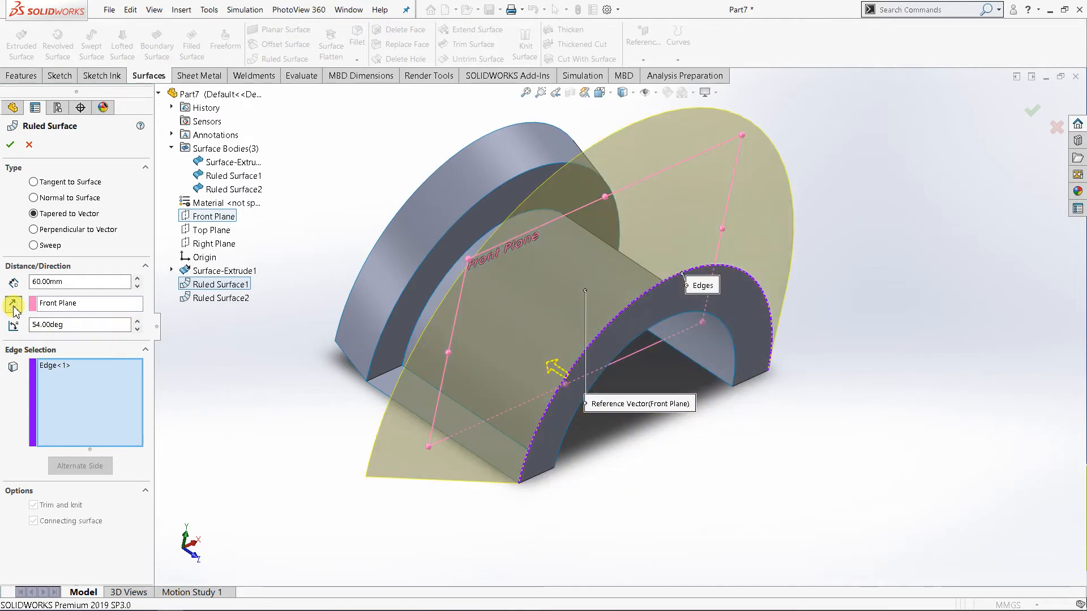
Compare both Front Plane vector directions and both alternate sides of the edge in the tapered surface preview.
middle_click_drag(287, 410, 307, 411)
left_click(12, 306)
left_click(12, 306)
left_click(119, 404)
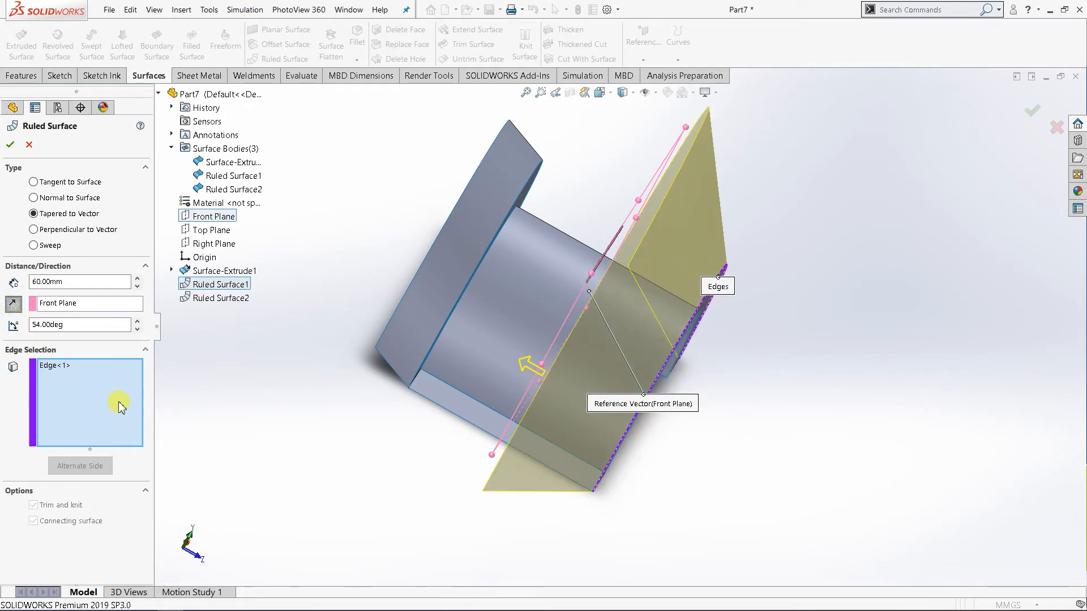
left_click(58, 367)
left_click(80, 466)
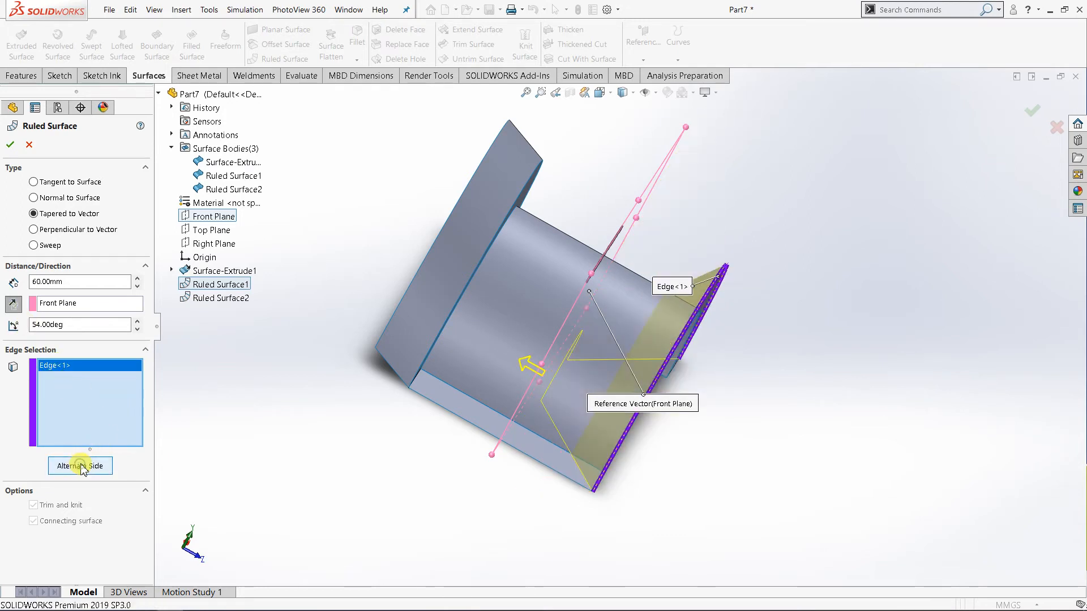
left_click(81, 467)
left_click(81, 467)
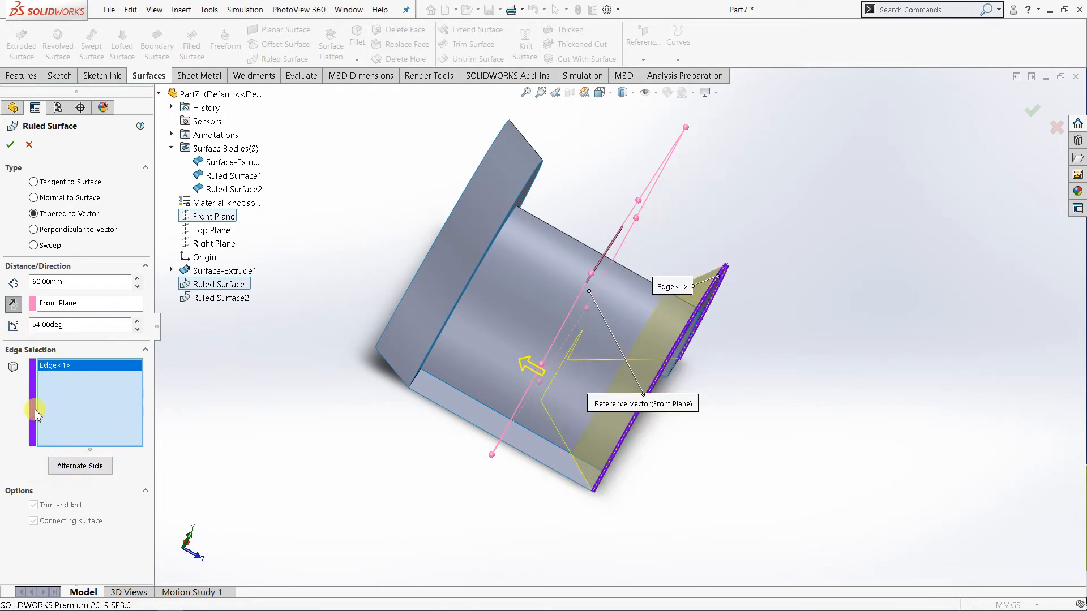
Reverse the Front Plane vector to point away from the body, choose the outward-flaring alternate side, and create the tapered ruled surface.
left_click(12, 306)
left_click(72, 468)
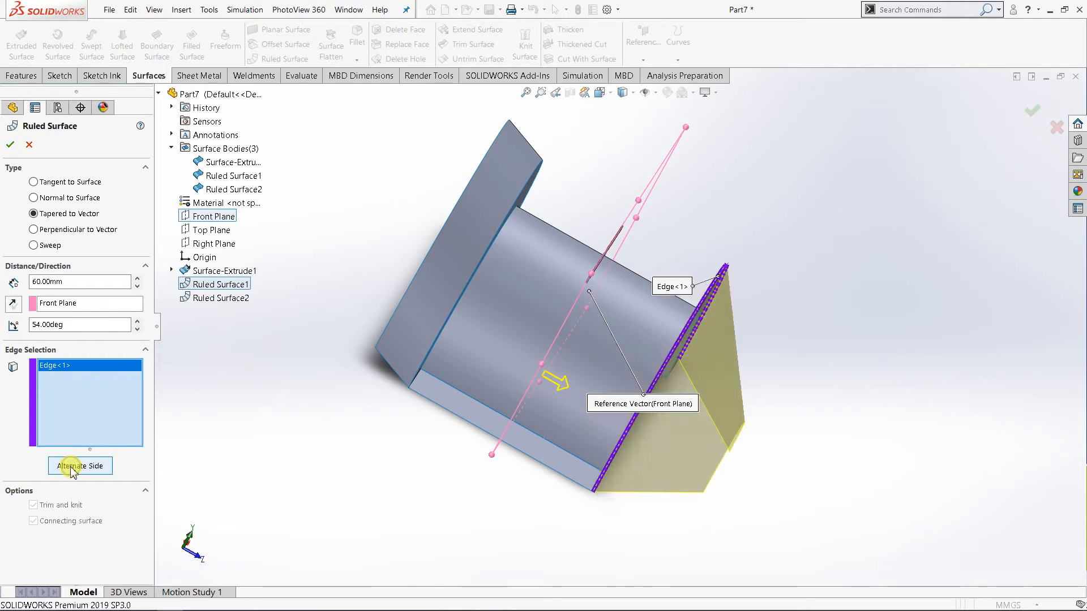
left_click(72, 469)
left_click(72, 467)
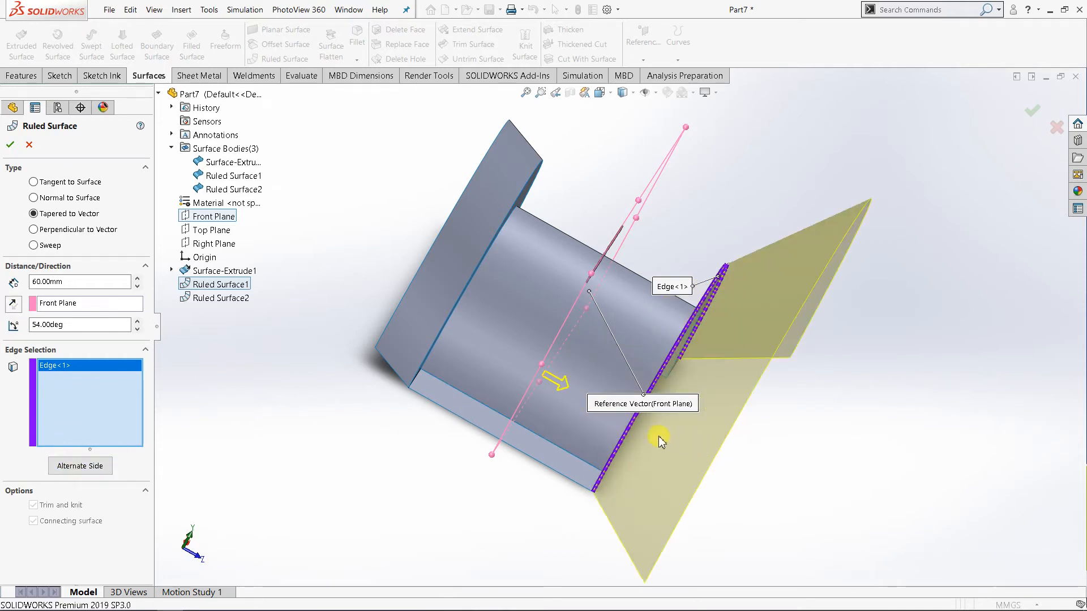
middle_click_drag(657, 439, 556, 402)
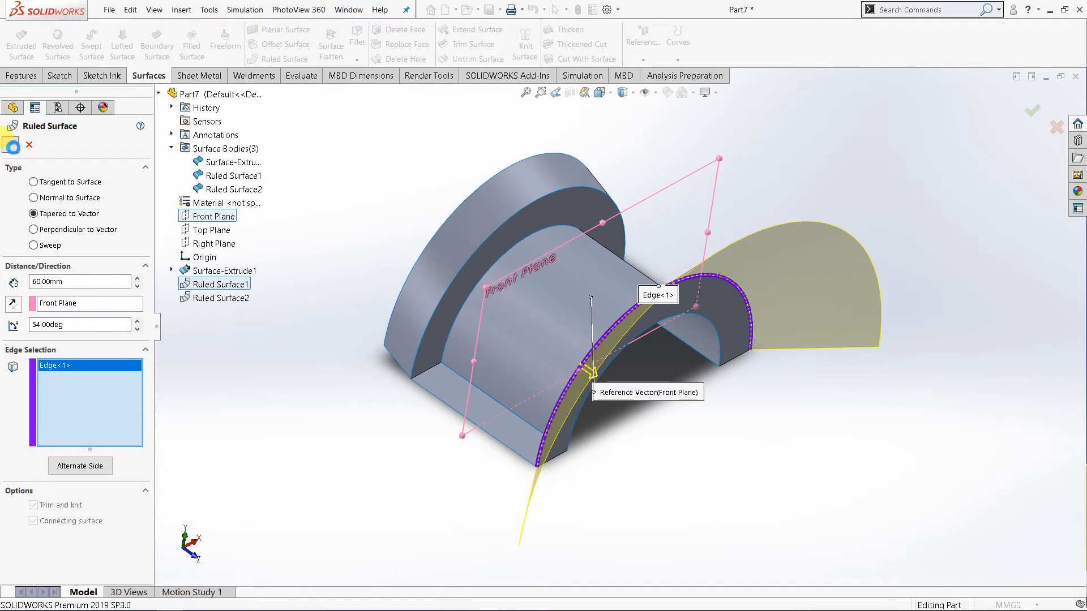
key("Return")
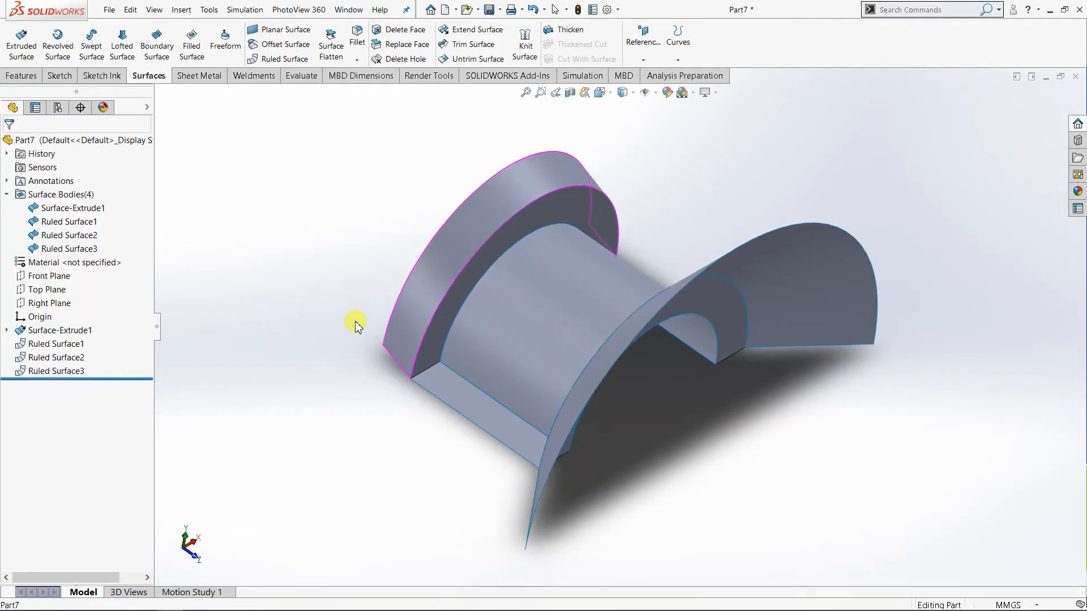
Start another Ruled Surface using the Perpendicular to Vector type.
left_click(278, 59)
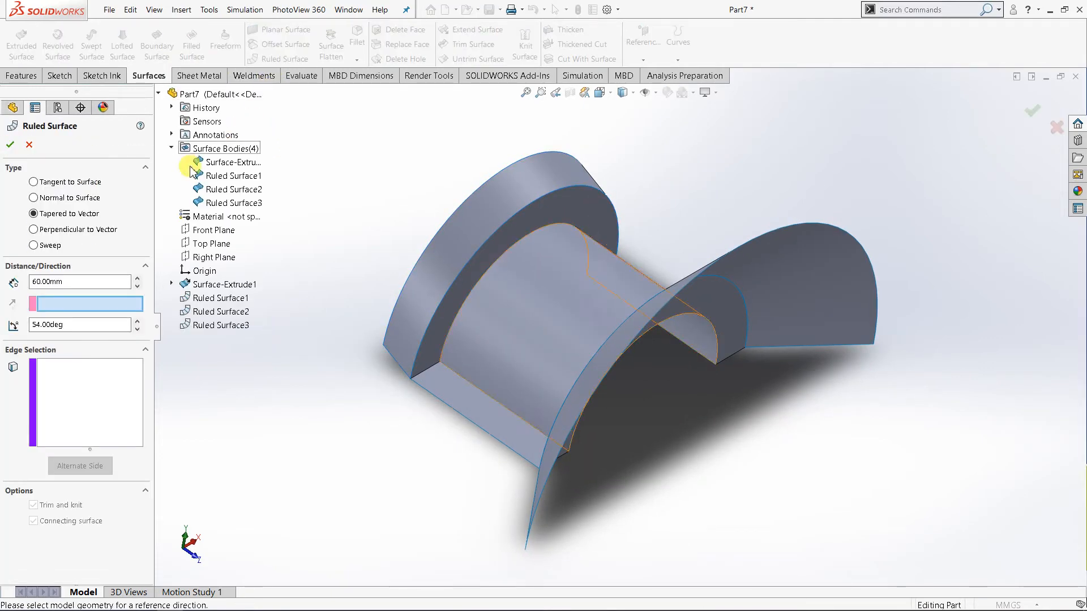
left_click(61, 231)
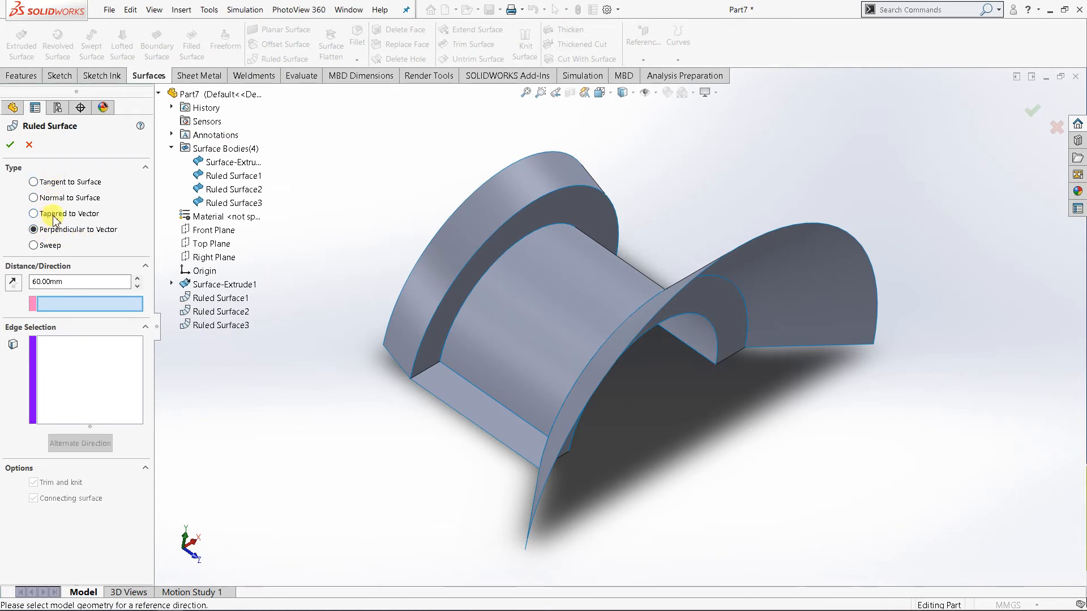
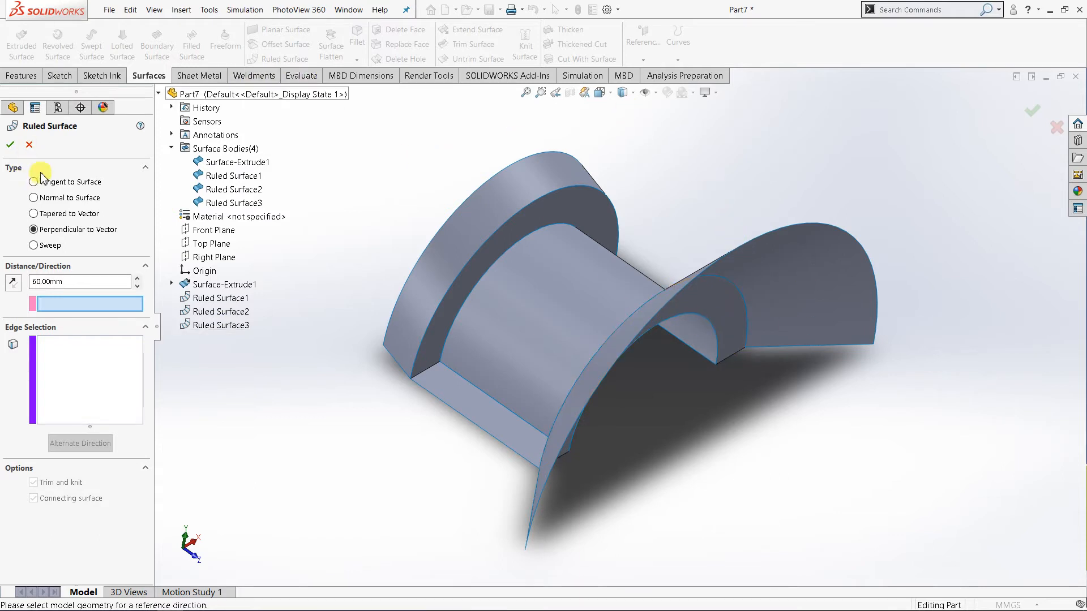
Cancel the unfinished Ruled Surface, close the current part without saving, and create a new part.
left_click(29, 145)
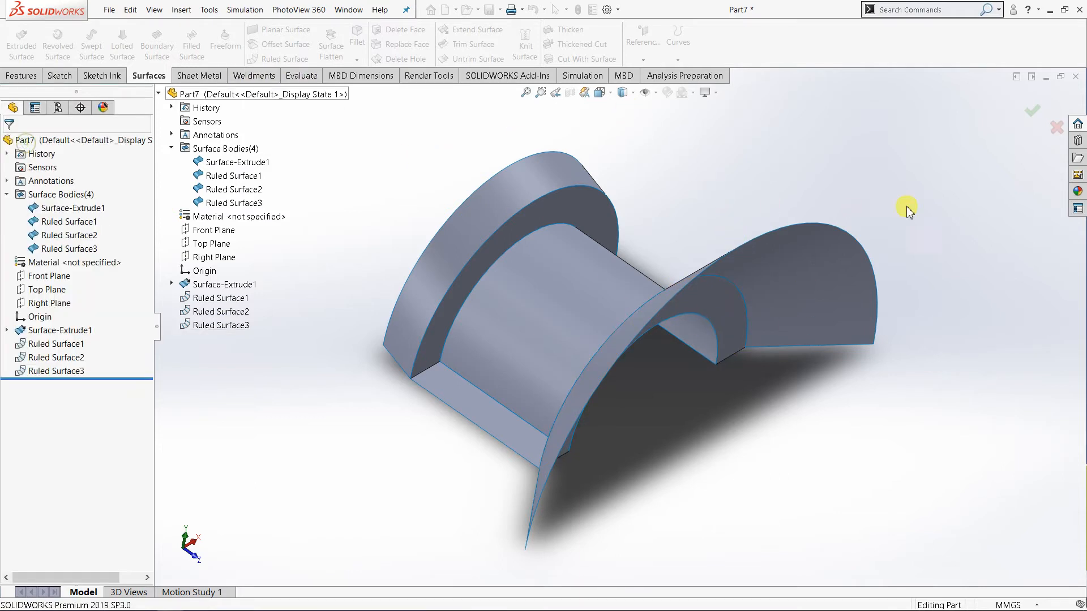
left_click(1076, 76)
left_click(520, 325)
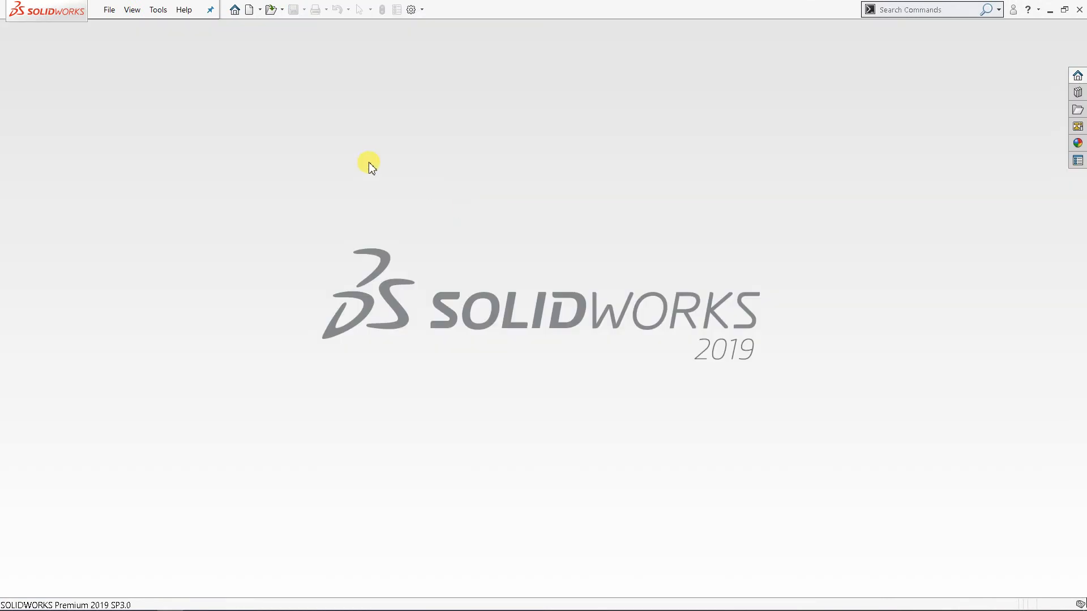
left_click(250, 10)
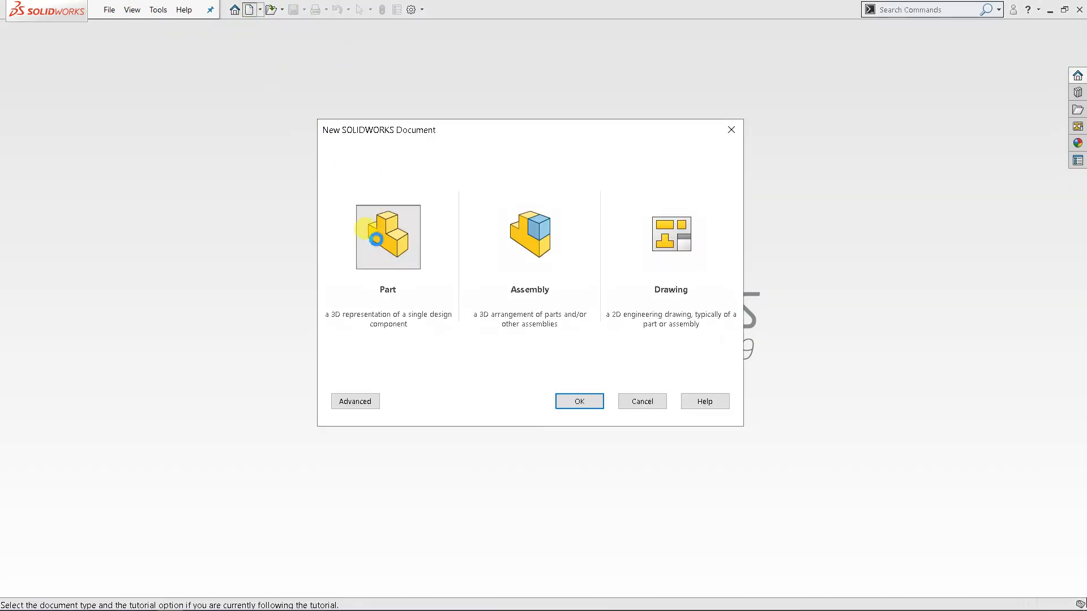
double_click(388, 230)
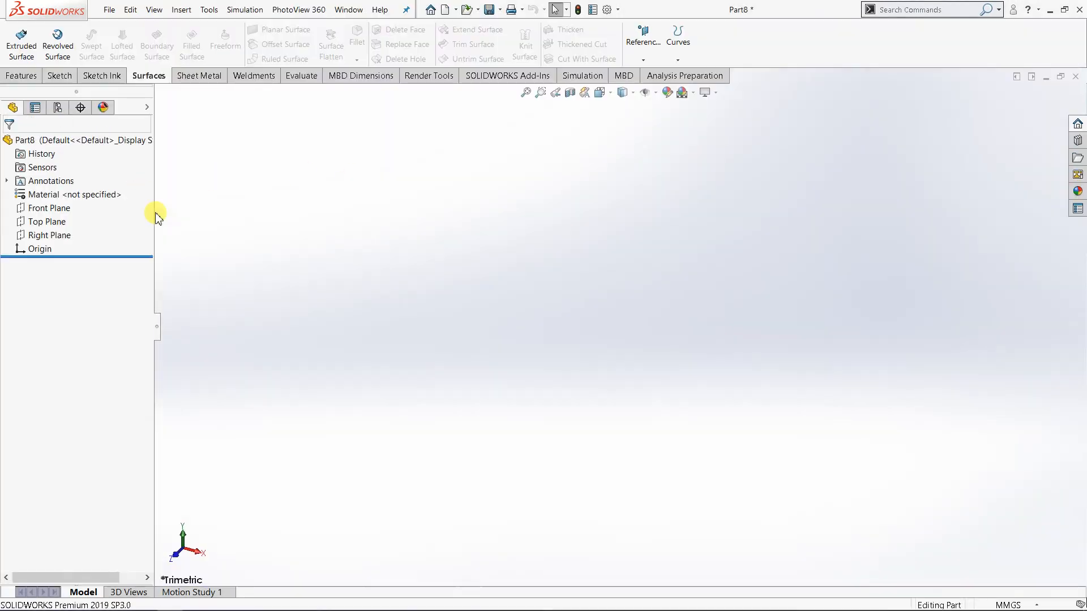
Sketch an open wavy spline through five points on the Right Plane, about 290 mm long, passing above the origin.
left_click(50, 236)
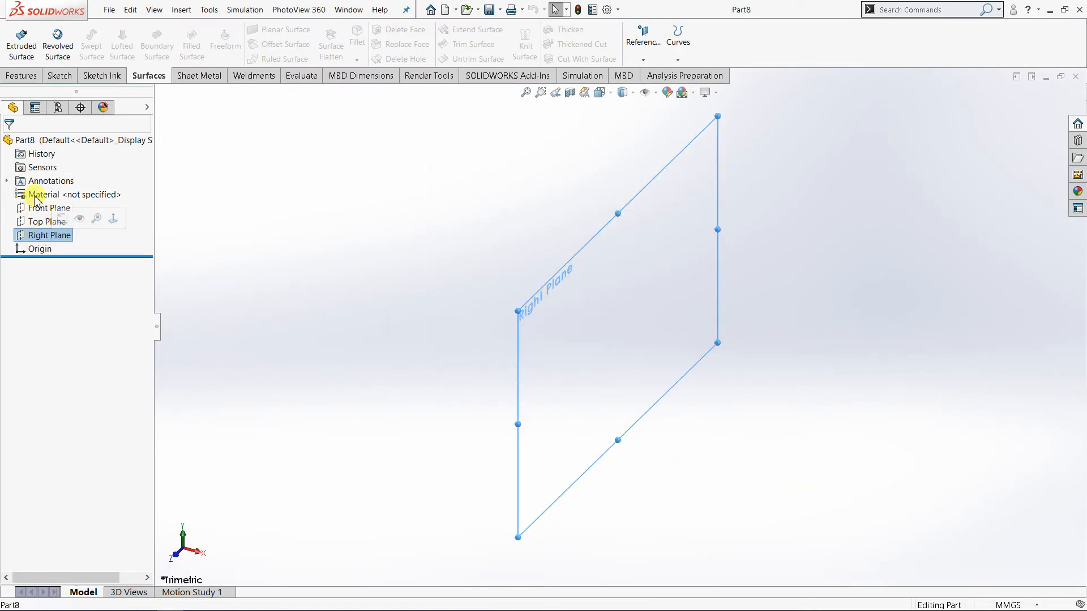
left_click(62, 219)
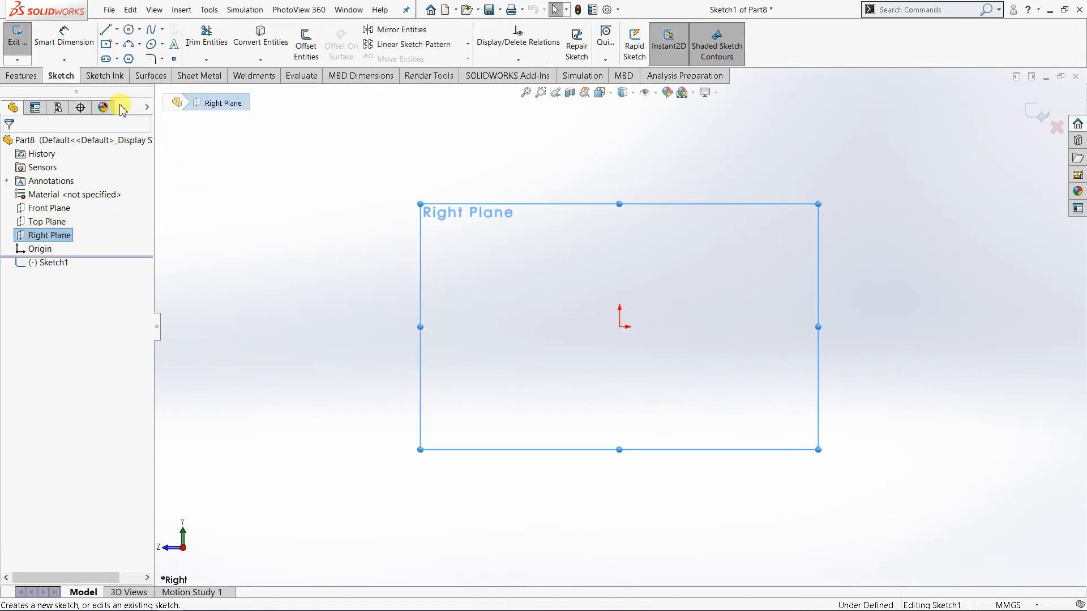
left_click(151, 31)
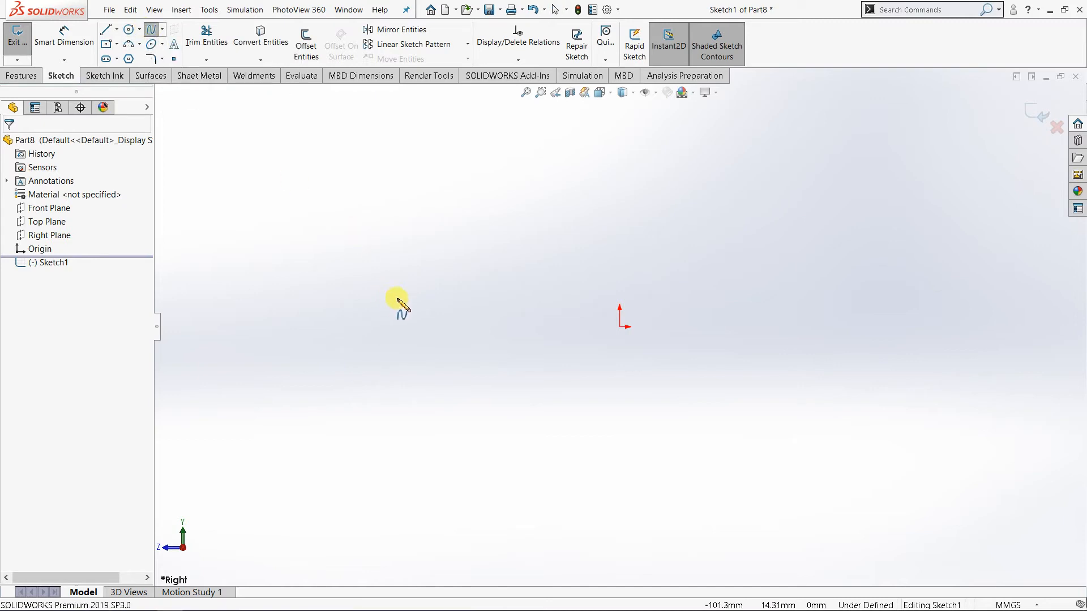
left_click(507, 241)
left_click(506, 238)
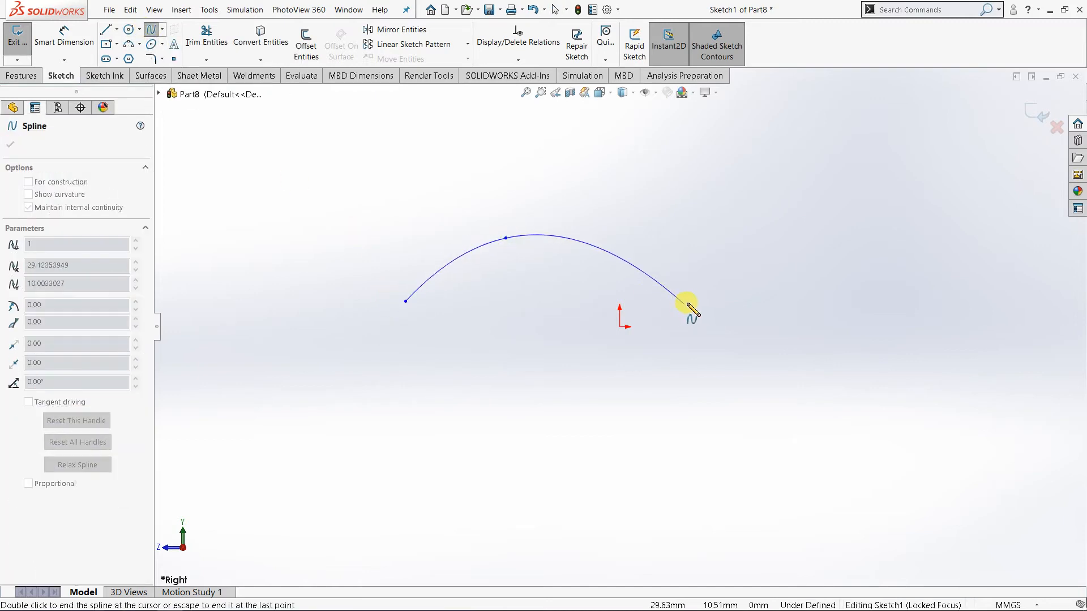
left_click(717, 297)
left_click(868, 271)
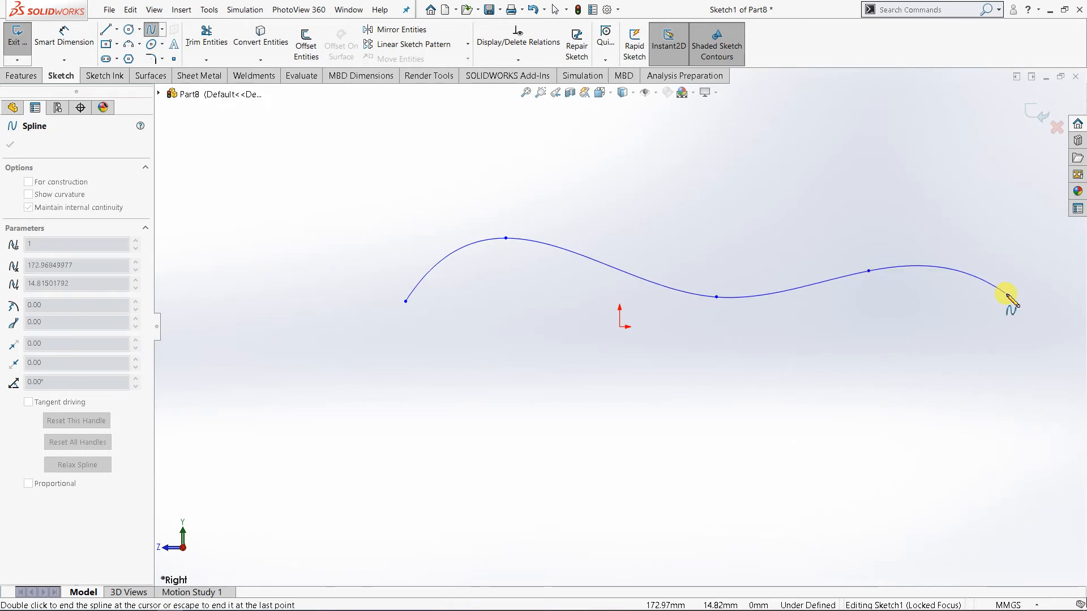
right_click(1014, 291)
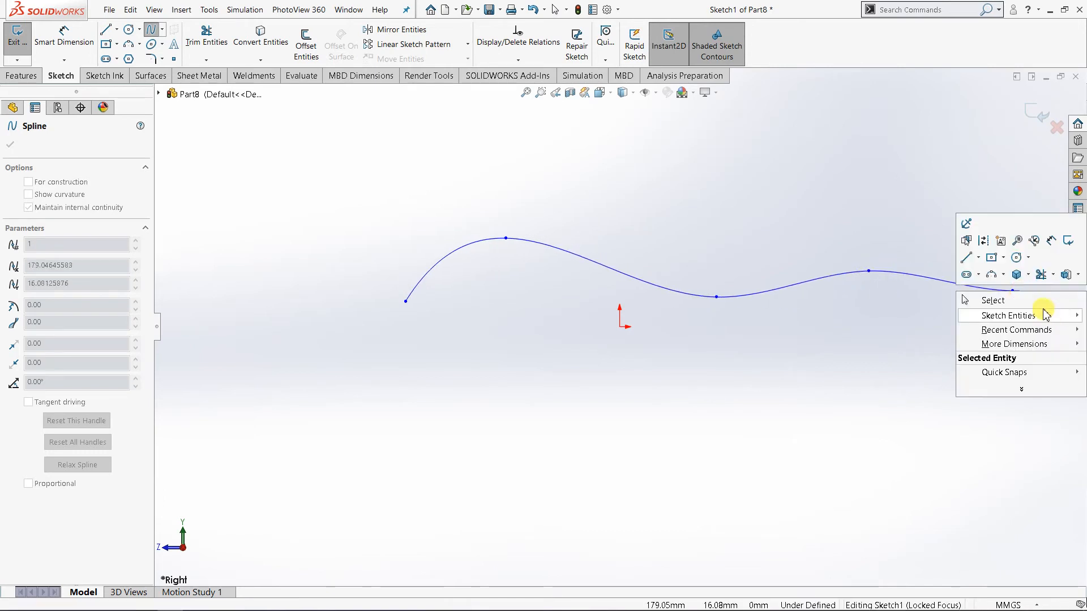
left_click(990, 298)
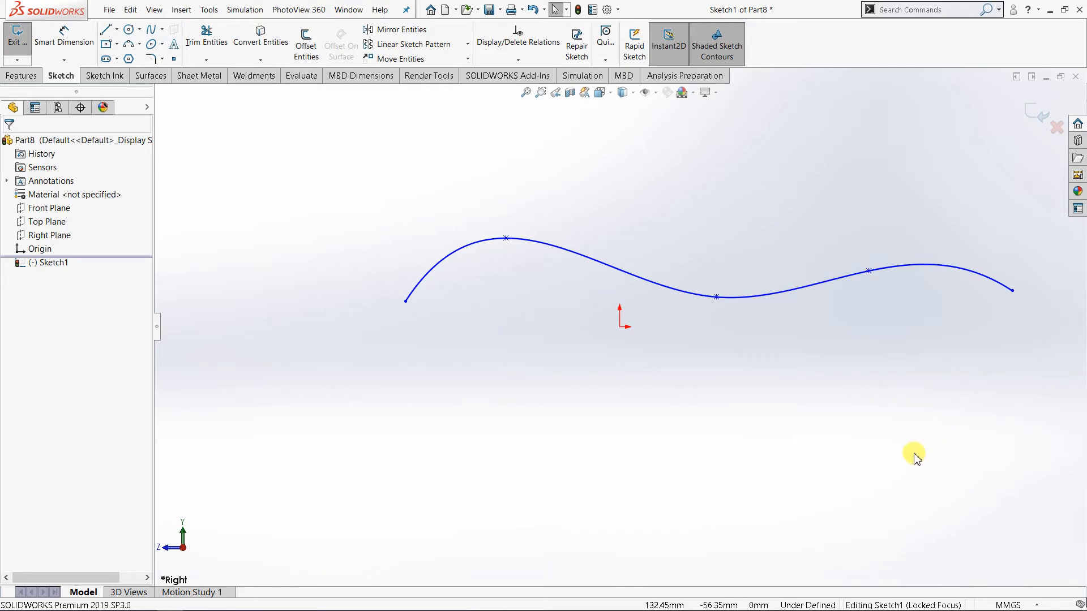
Extrude the spline sketch as a surface with a Mid Plane end condition and a depth of 70 mm.
mouse_move(711, 378)
middle_mouse_down()
mouse_move(723, 393)
mouse_move(687, 402)
middle_mouse_up()
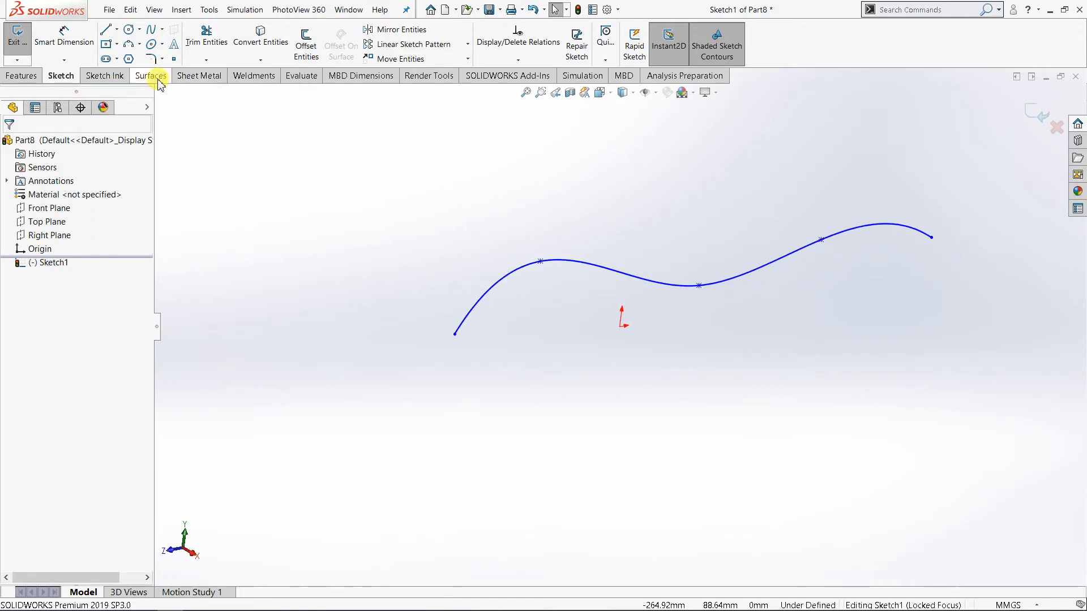
left_click(150, 75)
left_click(462, 323)
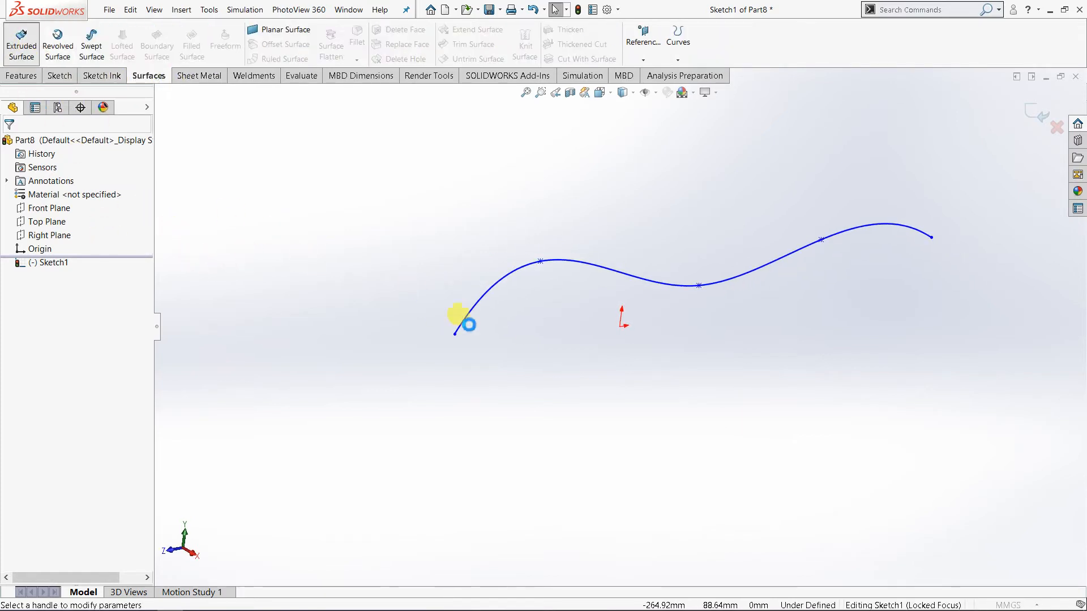
middle_click_drag(681, 267, 570, 345)
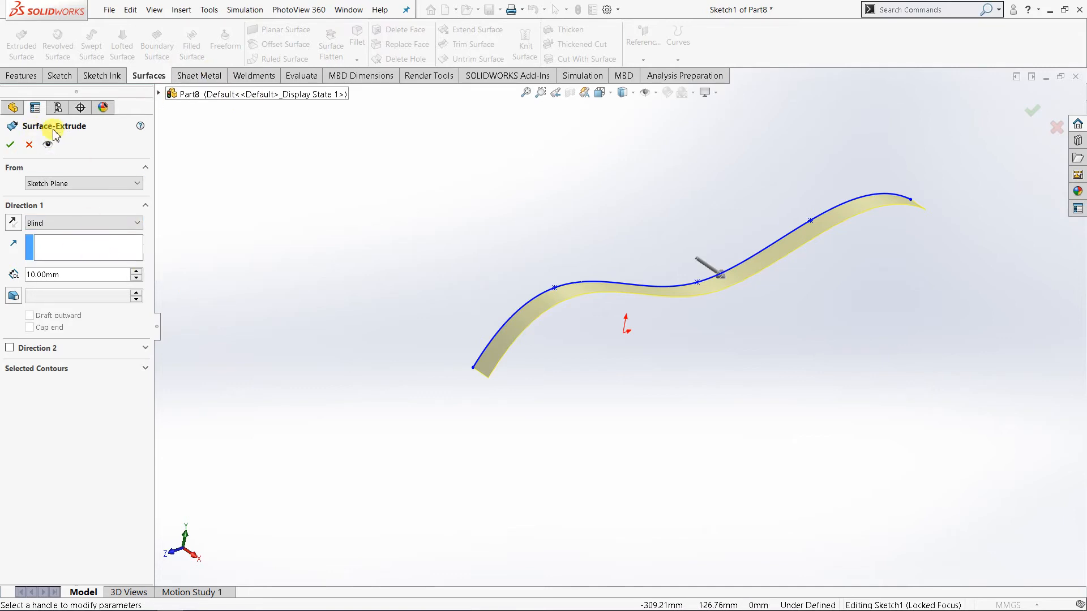
left_click(117, 223)
left_click(92, 285)
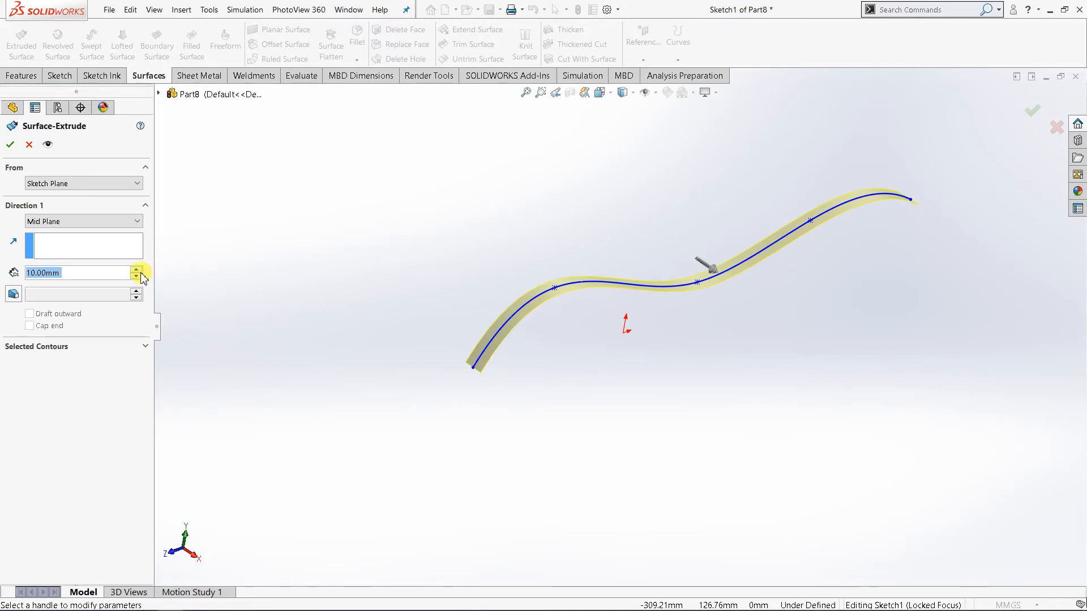
left_click(136, 269)
left_click(136, 270)
left_click(137, 270)
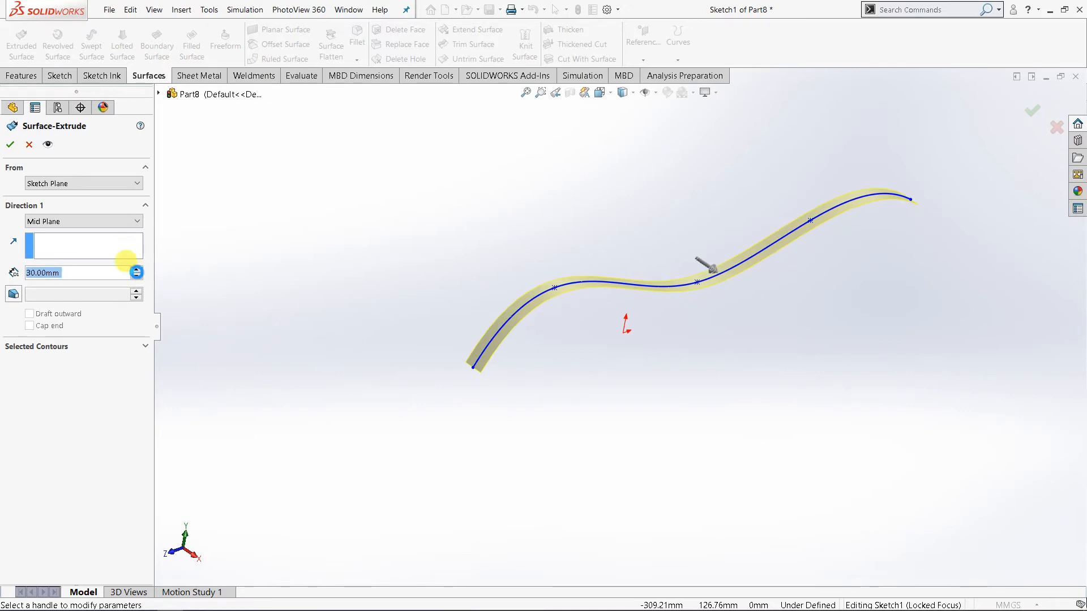
left_click(136, 271)
left_click(138, 270)
left_click(137, 271)
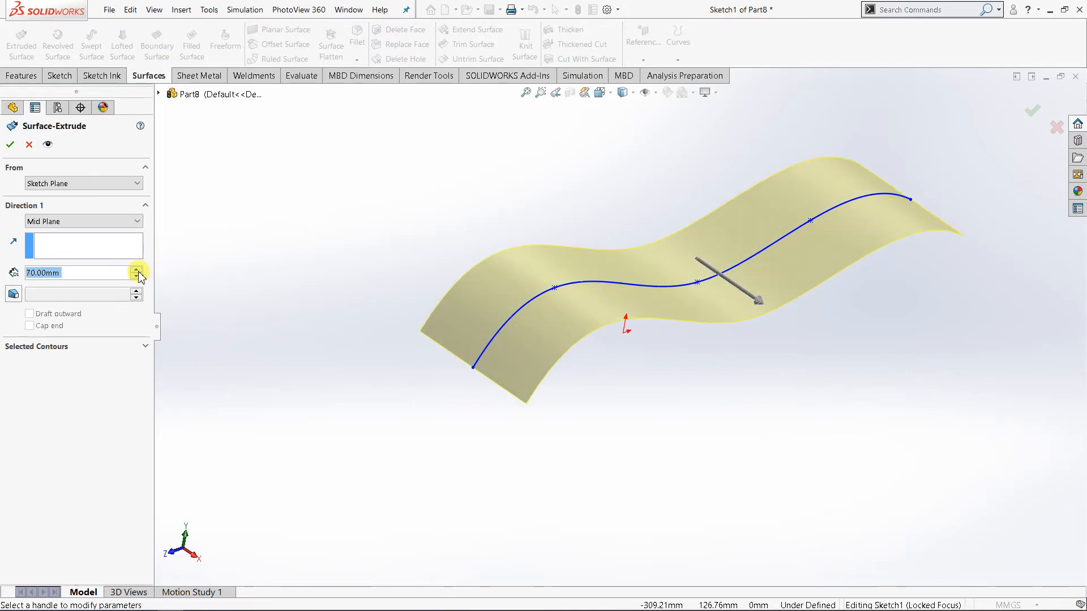
left_click(10, 144)
Start a Sweep-type Ruled Surface on the near wavy edge, using the short straight end edge as the reference vector.
scroll(426, 349, "down", 2)
scroll(770, 349, "up", 4)
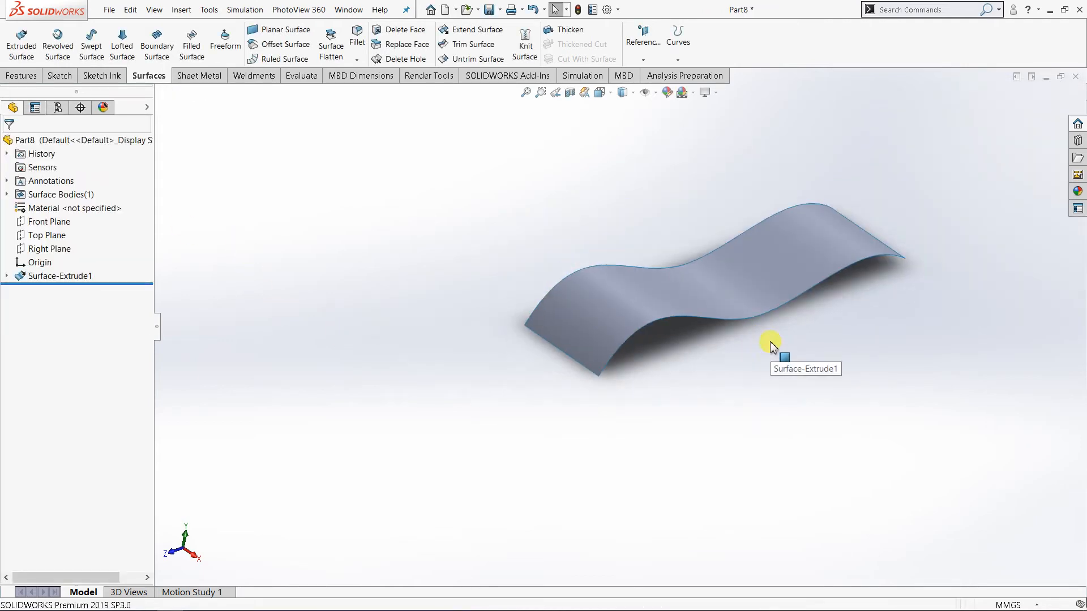
scroll(789, 291, "down", 2)
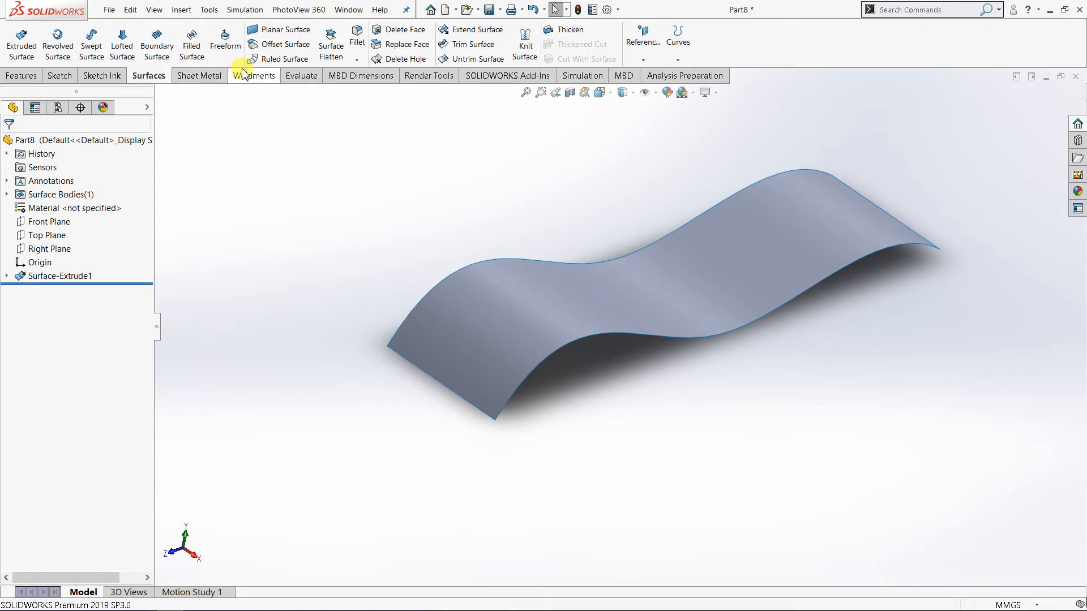
left_click(290, 61)
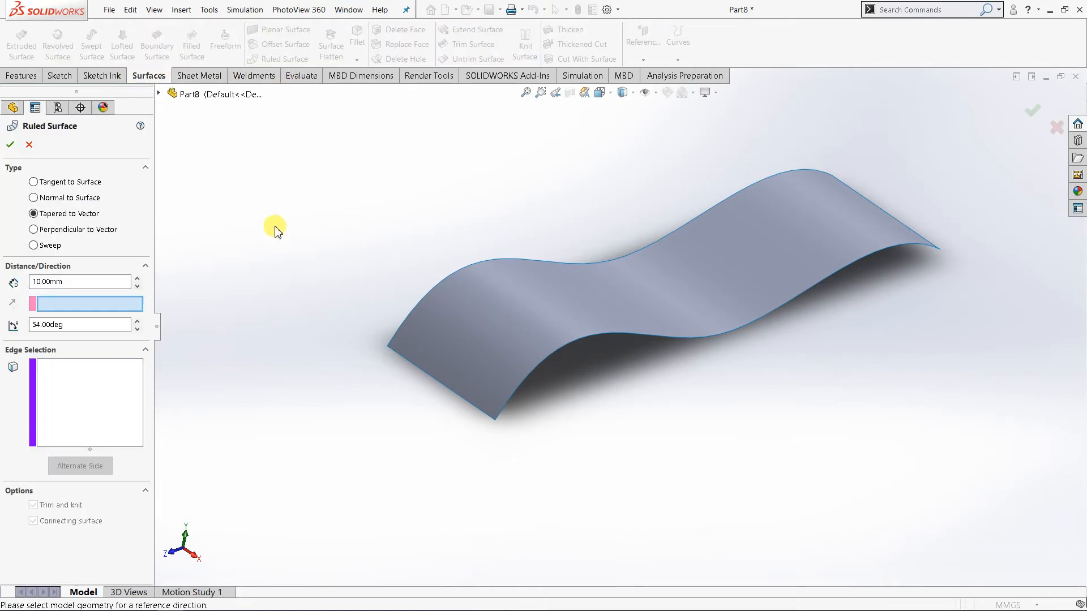
left_click(50, 249)
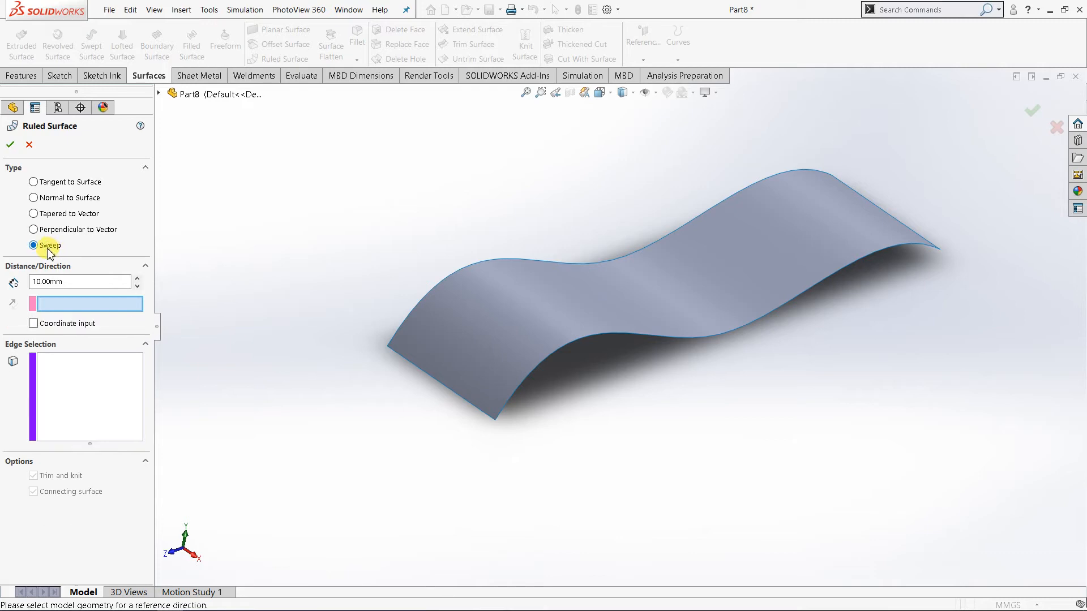
left_click(78, 376)
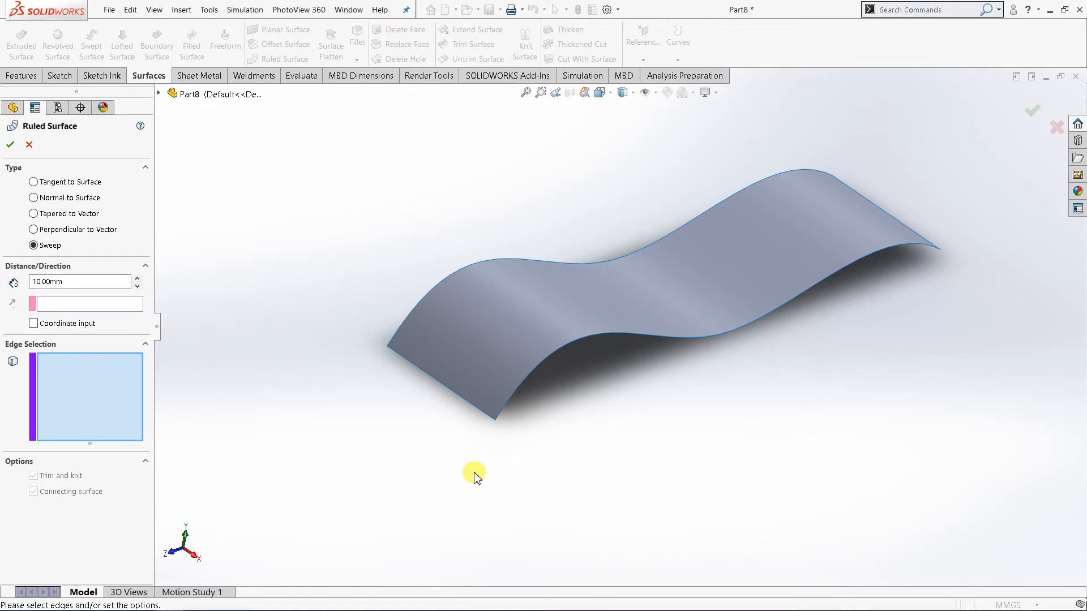
left_click(527, 379)
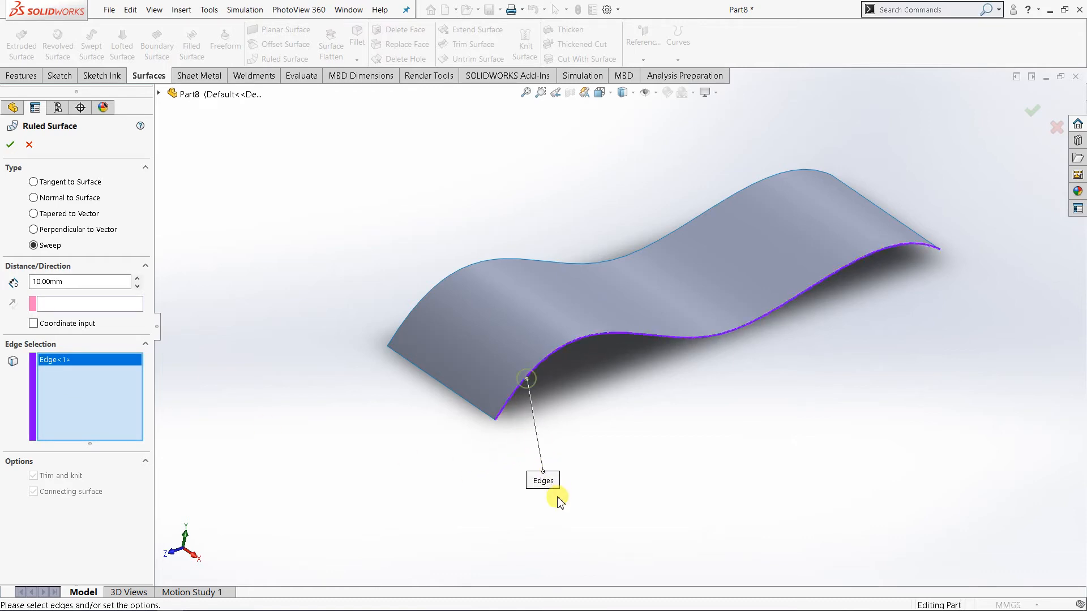
left_click(74, 306)
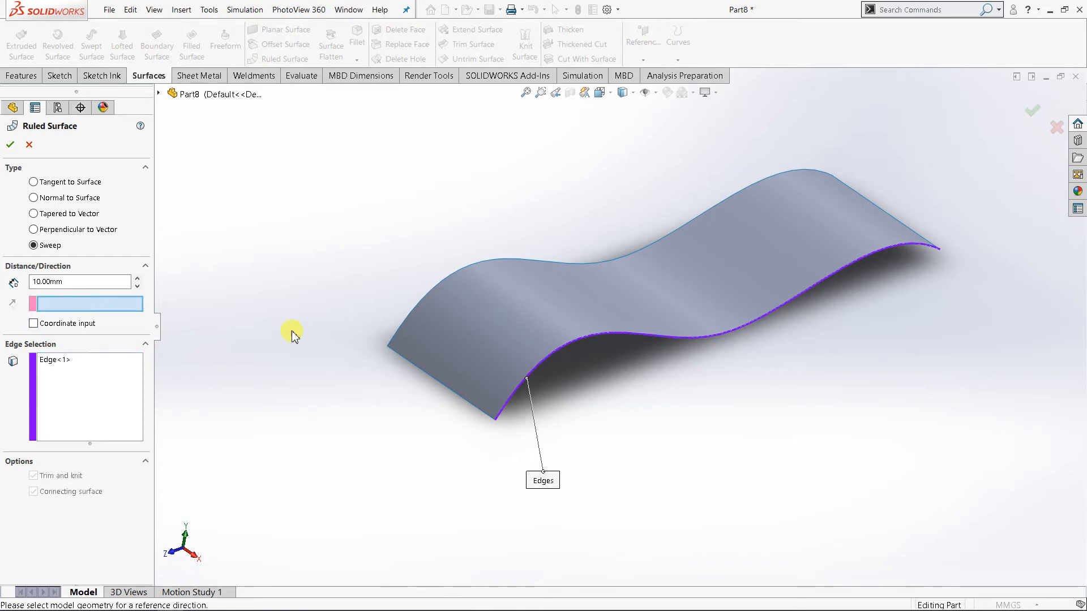
left_click(456, 396)
Reverse the sweep direction to point outward from the surface and set the ruled surface distance to 20 mm.
middle_click_drag(669, 454, 685, 433)
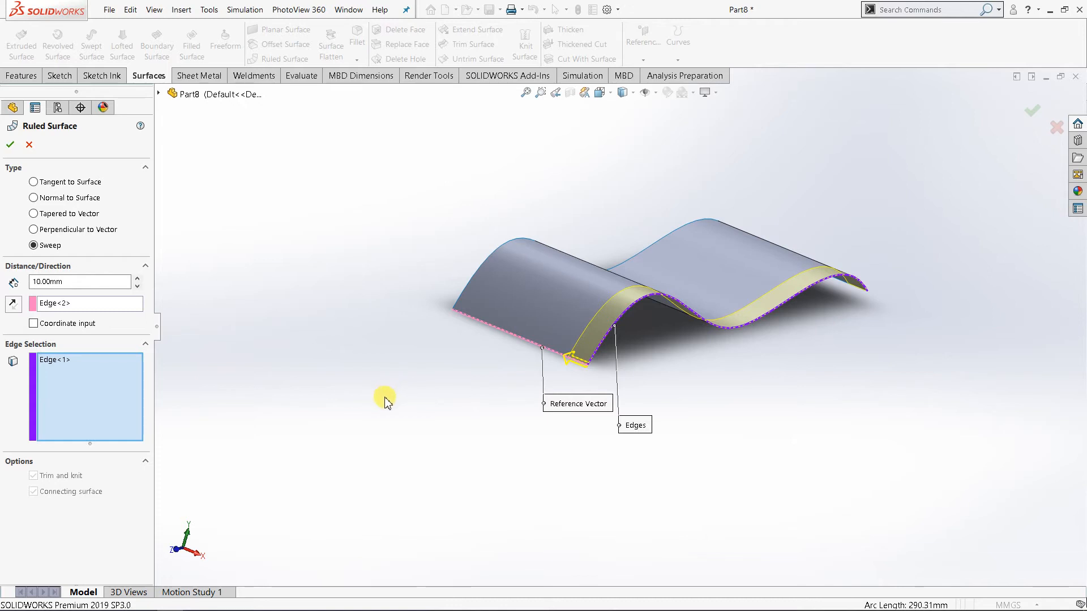
left_click(14, 304)
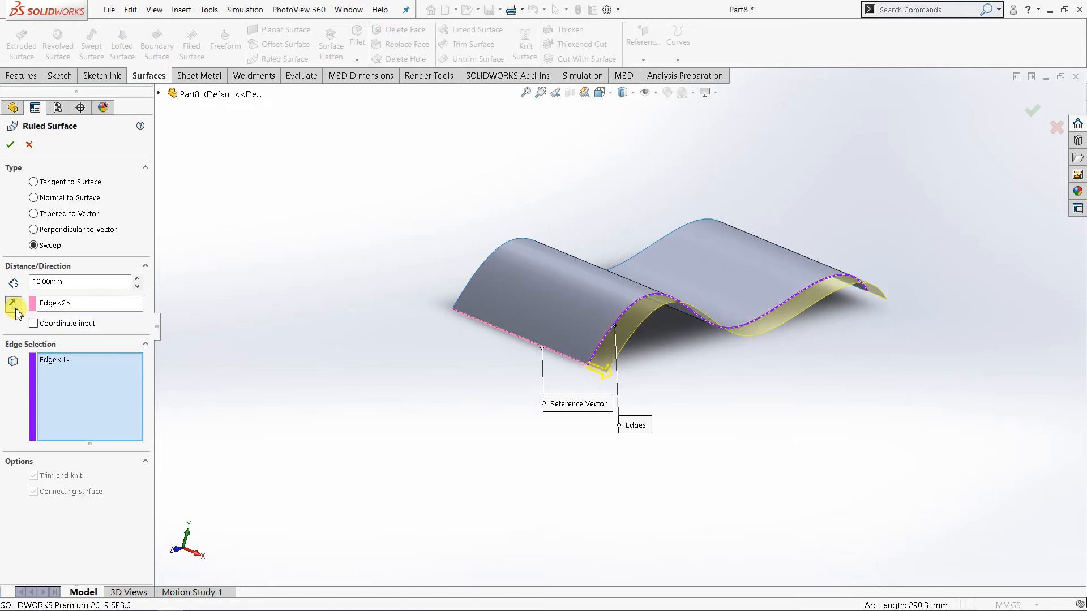
left_click(62, 367)
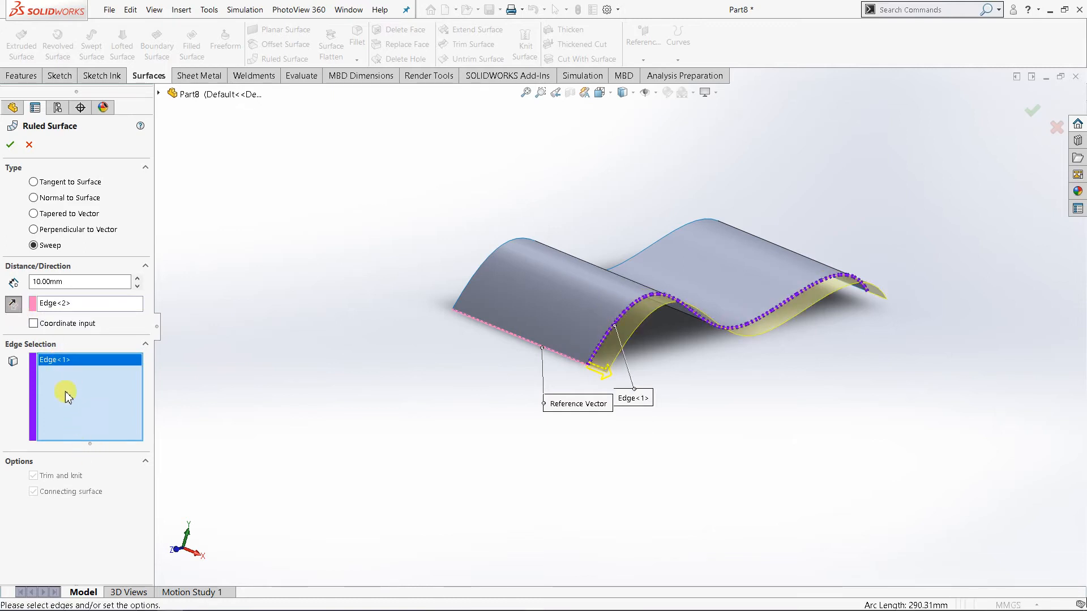
middle_click_drag(408, 435, 406, 447)
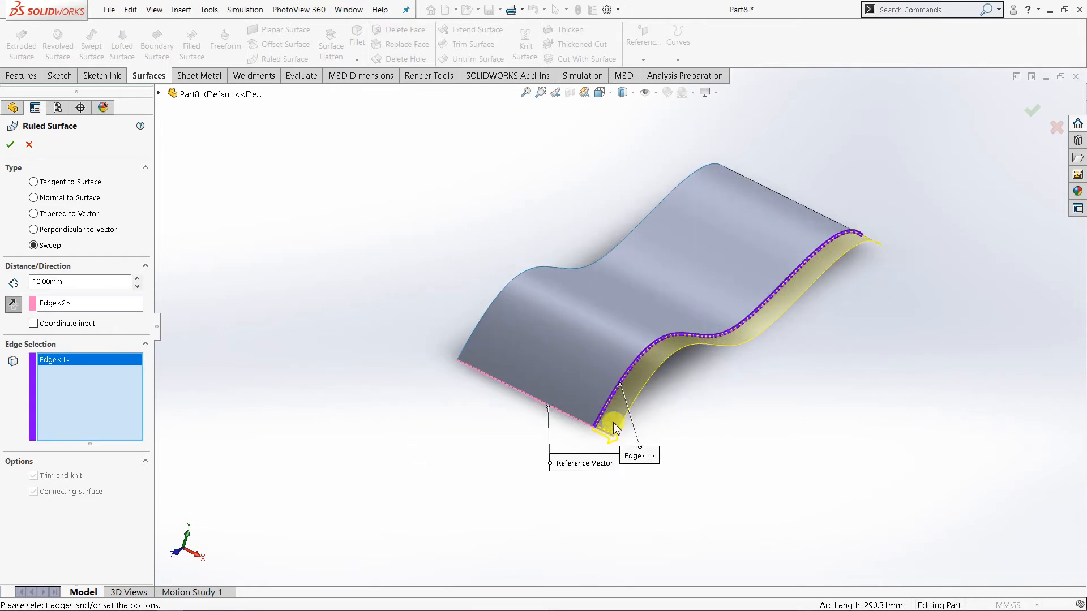
middle_click_drag(657, 420, 653, 387)
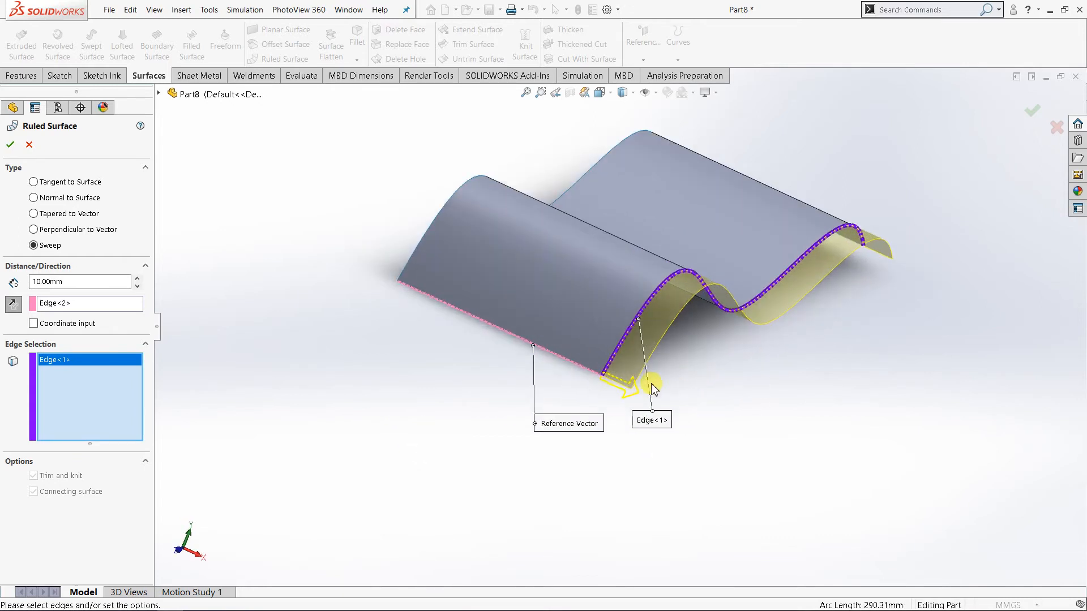
scroll(602, 310, "down", 2)
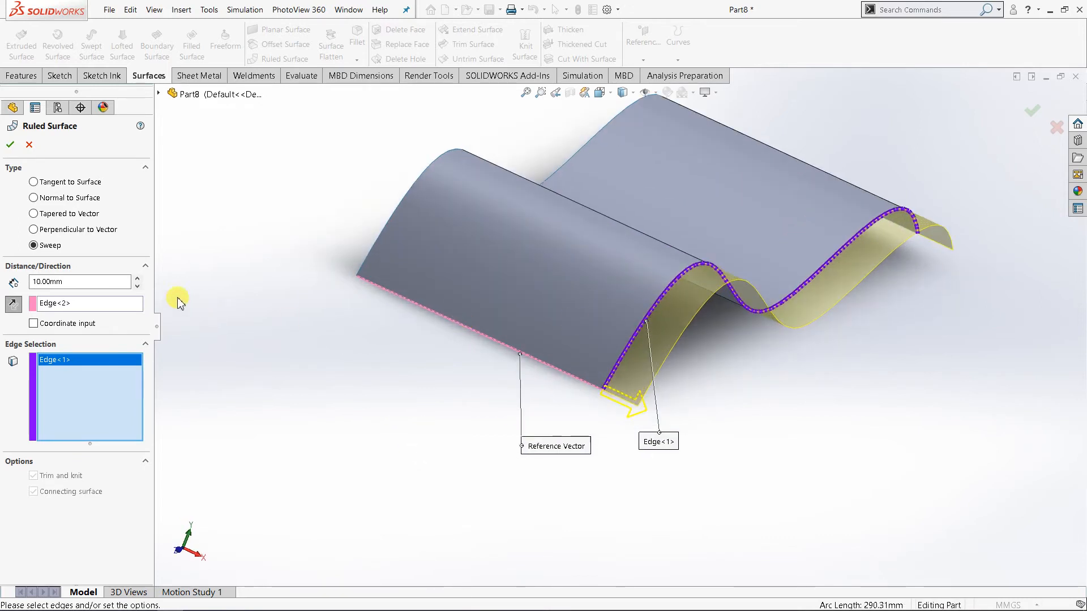
left_click(137, 278)
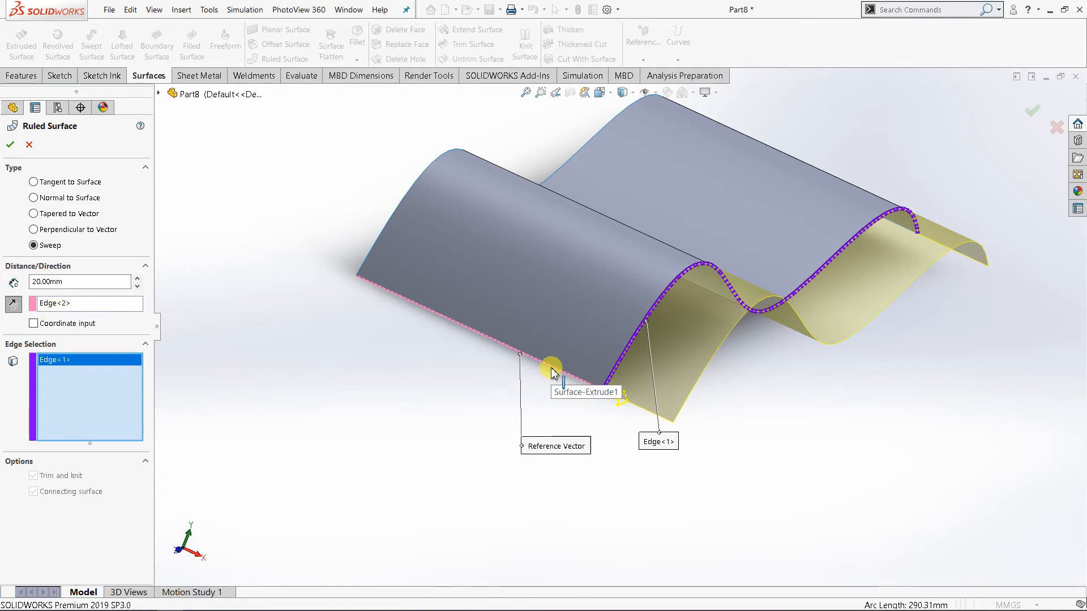
Remove the straight end edge from the Ruled Surface's reference vector selection, keeping the wavy edge selected.
right_click(94, 306)
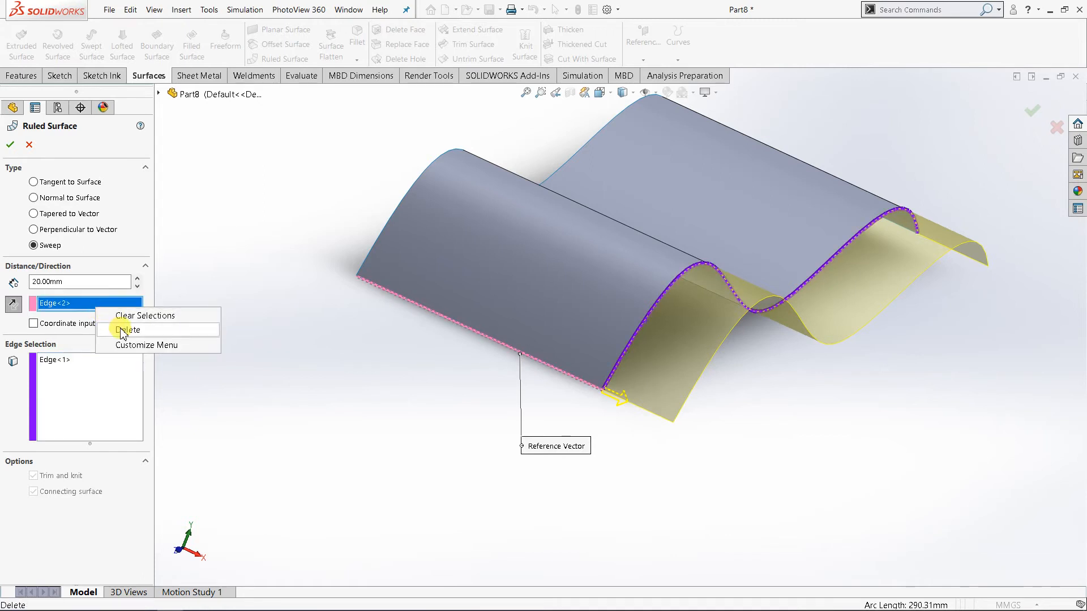
left_click(122, 329)
middle_click_drag(313, 342, 334, 358)
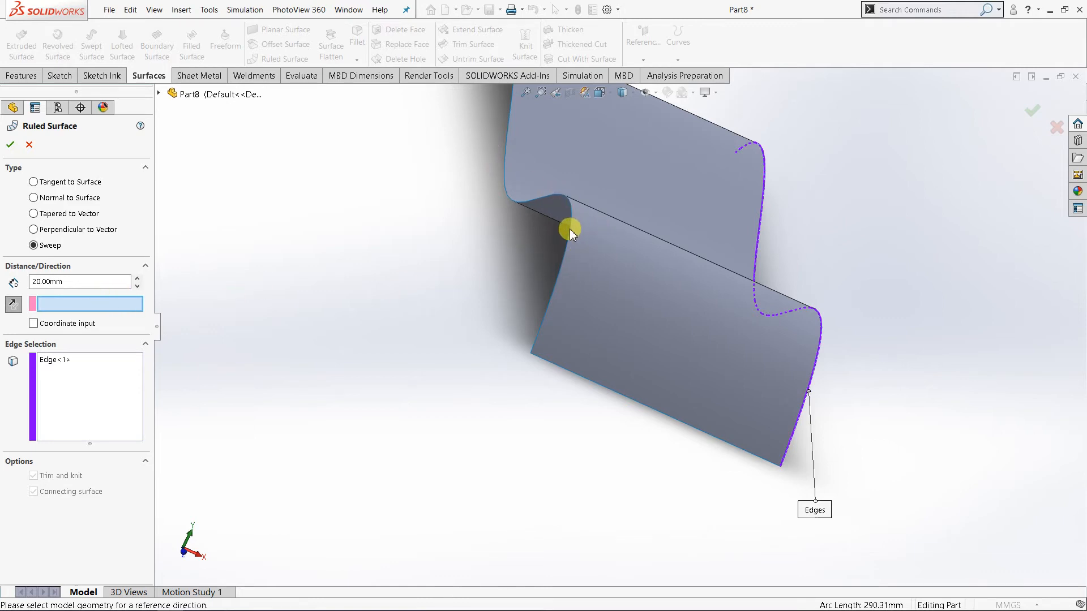
middle_click_drag(771, 298, 727, 381)
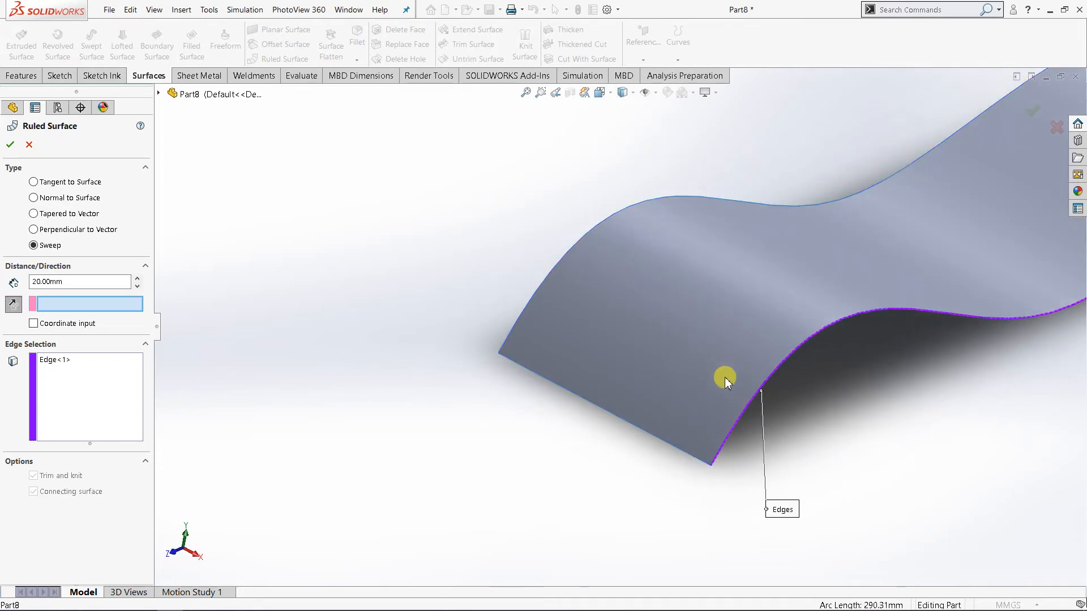
scroll(875, 343, "up", 3)
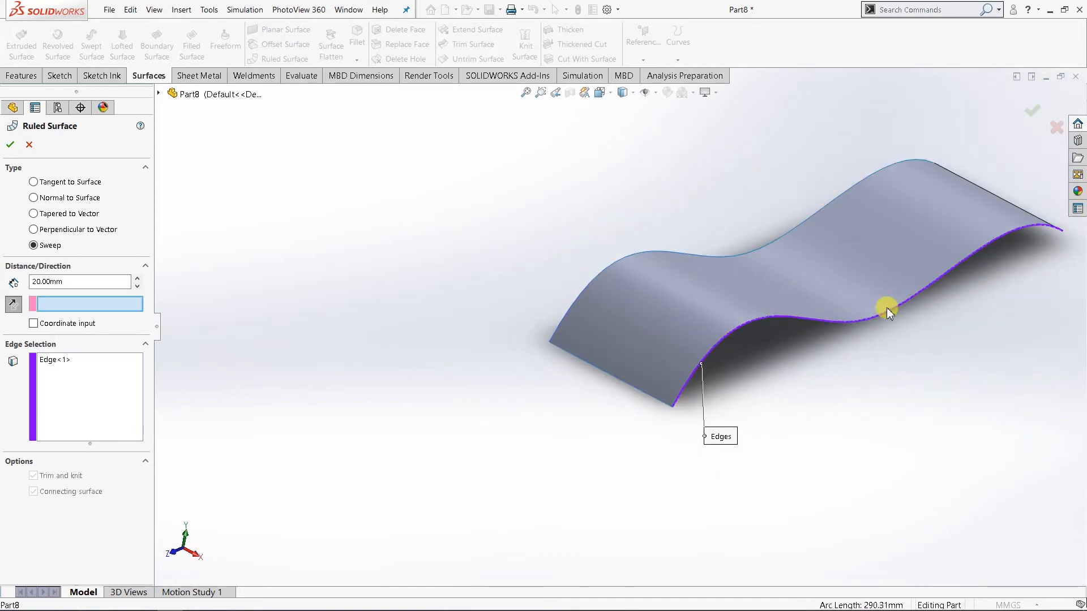
Use the far straight end edge as the sweep's reference vector and reverse the direction to point outward from the surface.
middle_click_drag(701, 317, 1026, 320)
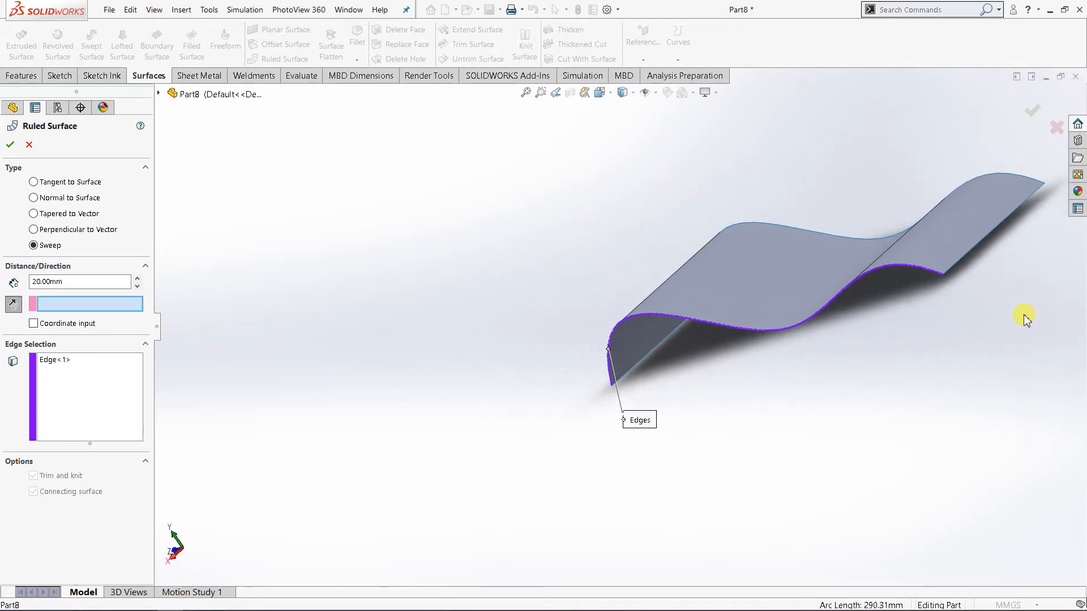
left_click(963, 257)
middle_click_drag(801, 384, 928, 371)
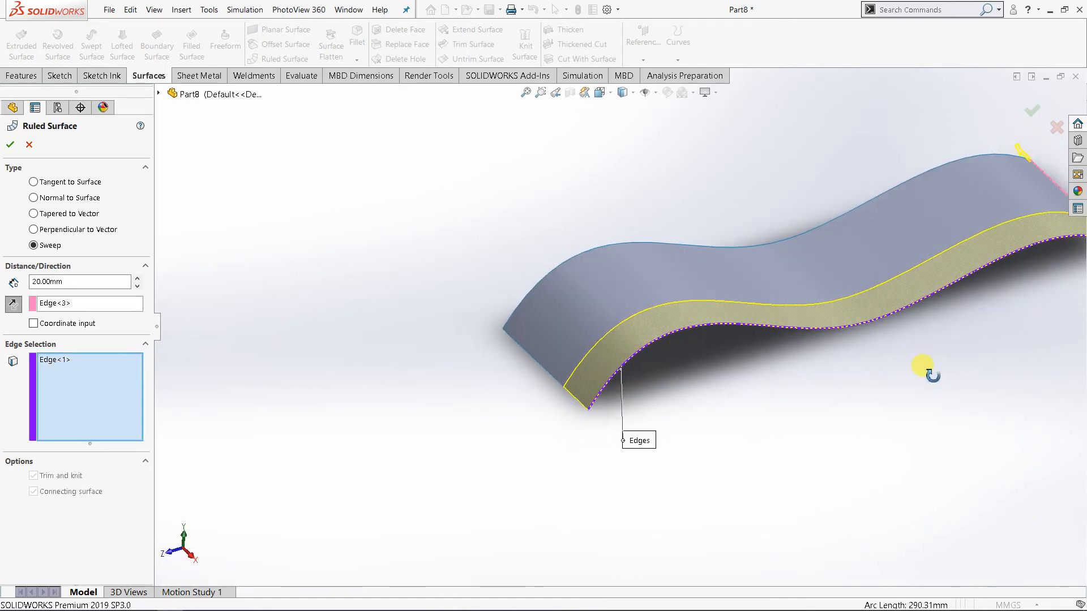
left_click(12, 305)
scroll(818, 436, "up", 4)
middle_click_drag(766, 441, 783, 441)
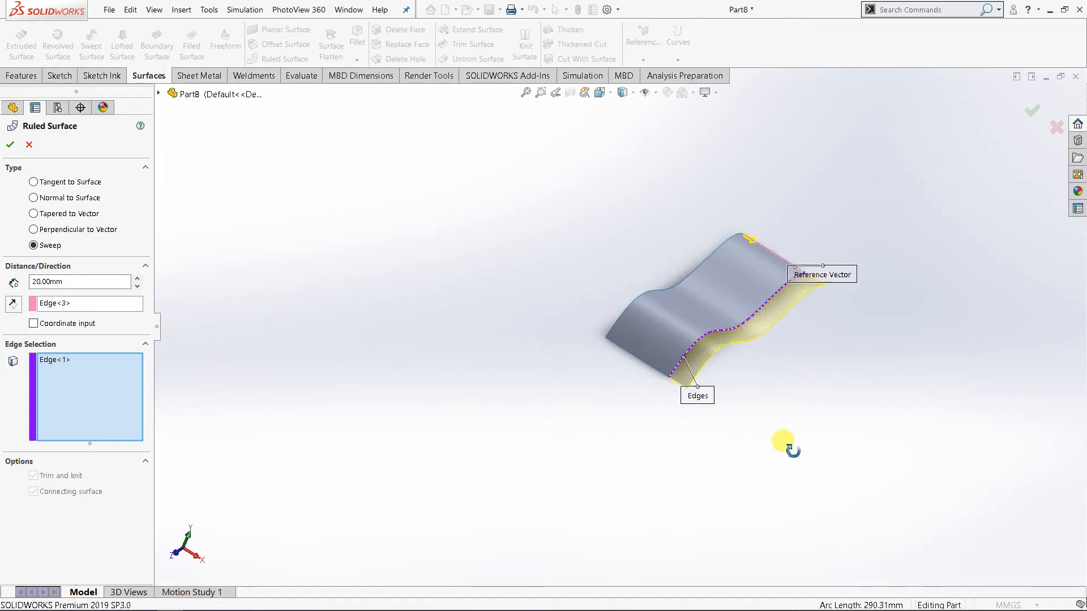
scroll(772, 395, "down", 3)
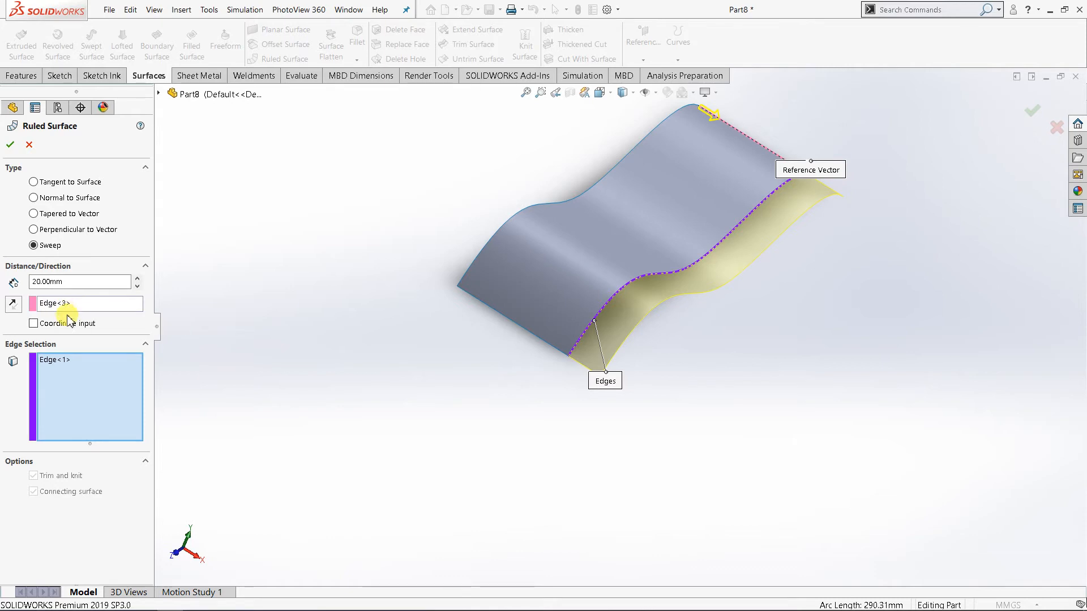
Define the sweep direction by coordinate input, setting Y to 2 and Z to 2.
left_click(33, 324)
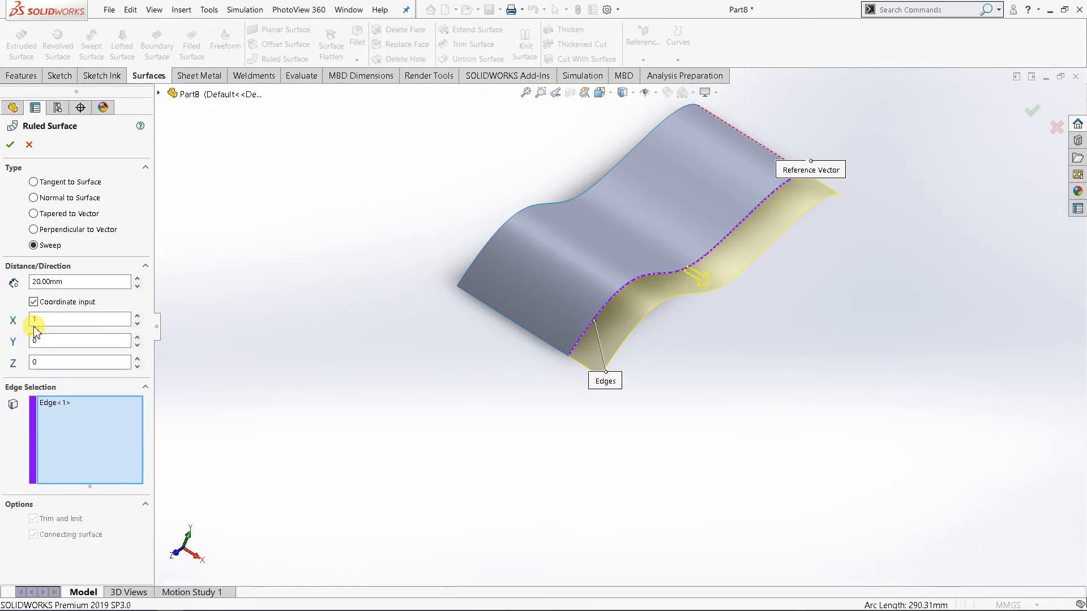
scroll(595, 282, "down", 2)
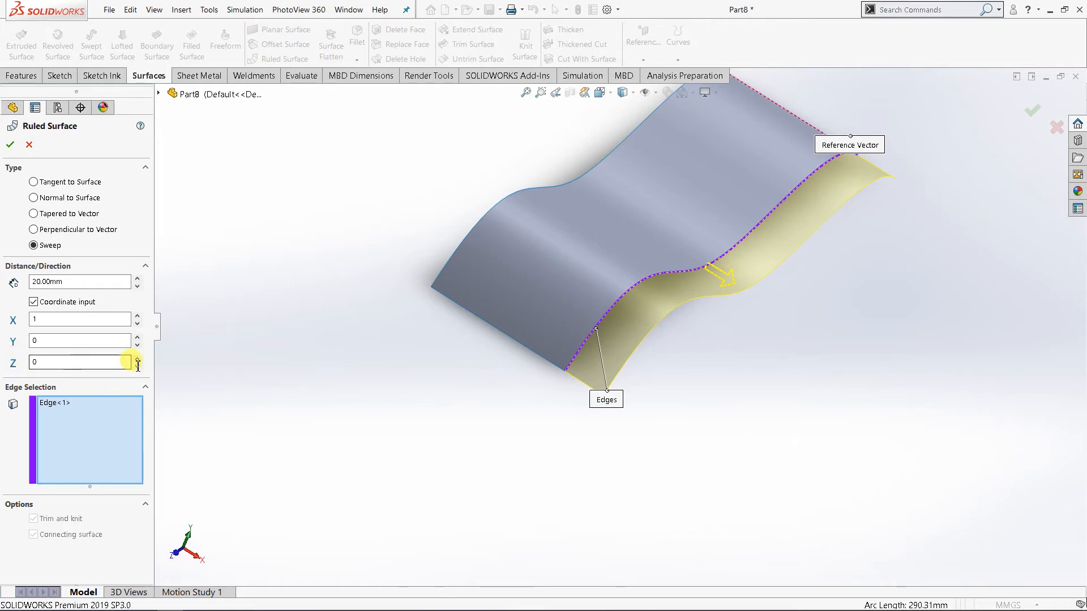
mouse_move(655, 424)
middle_mouse_down()
mouse_move(687, 396)
mouse_move(675, 408)
middle_mouse_up()
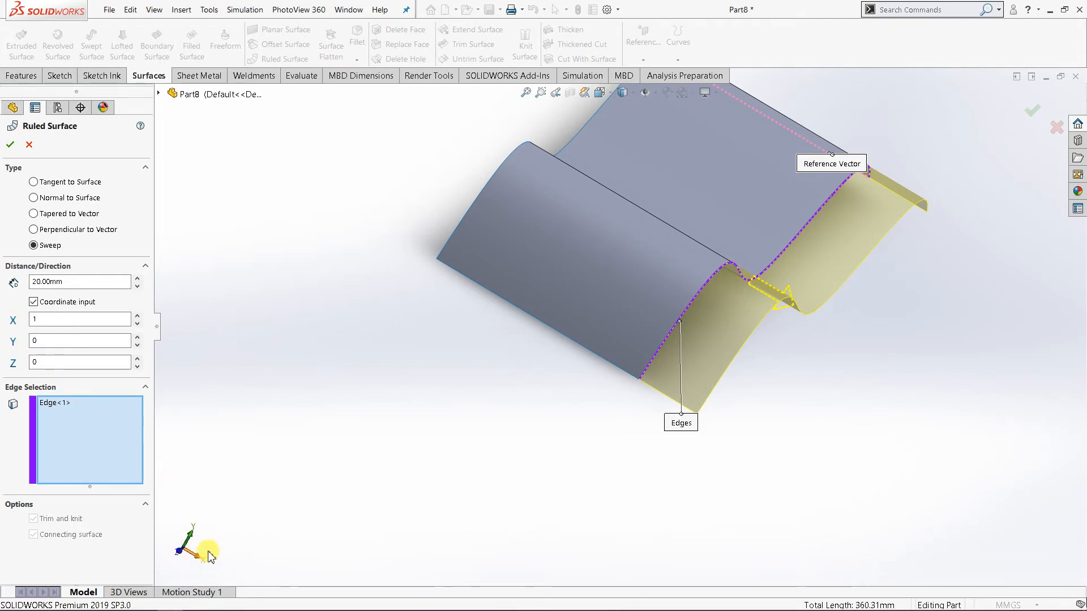
left_click(137, 337)
left_click(137, 337)
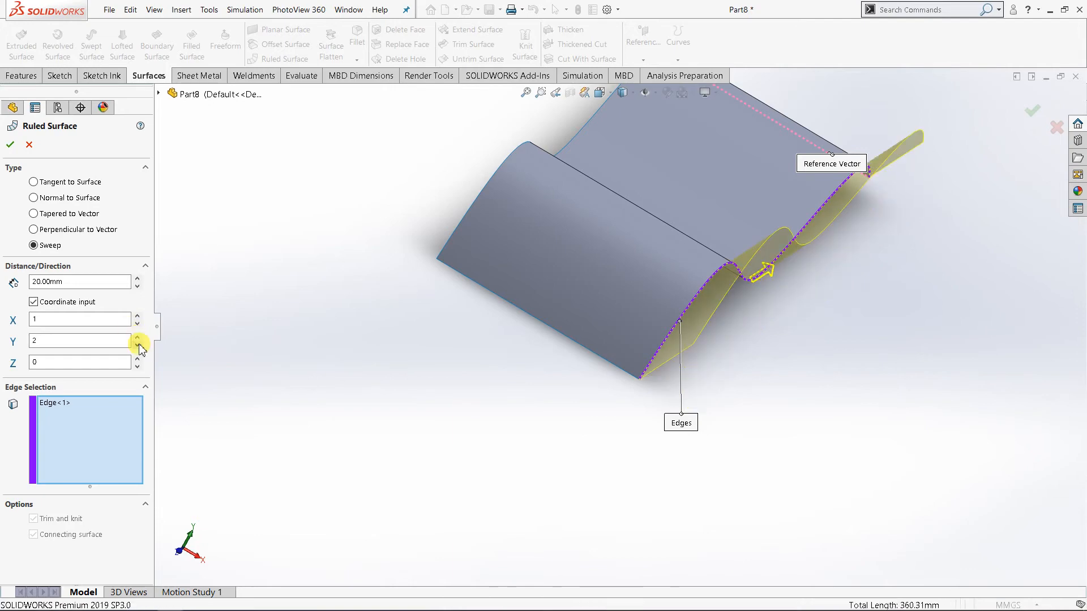
left_click(138, 359)
left_click(138, 358)
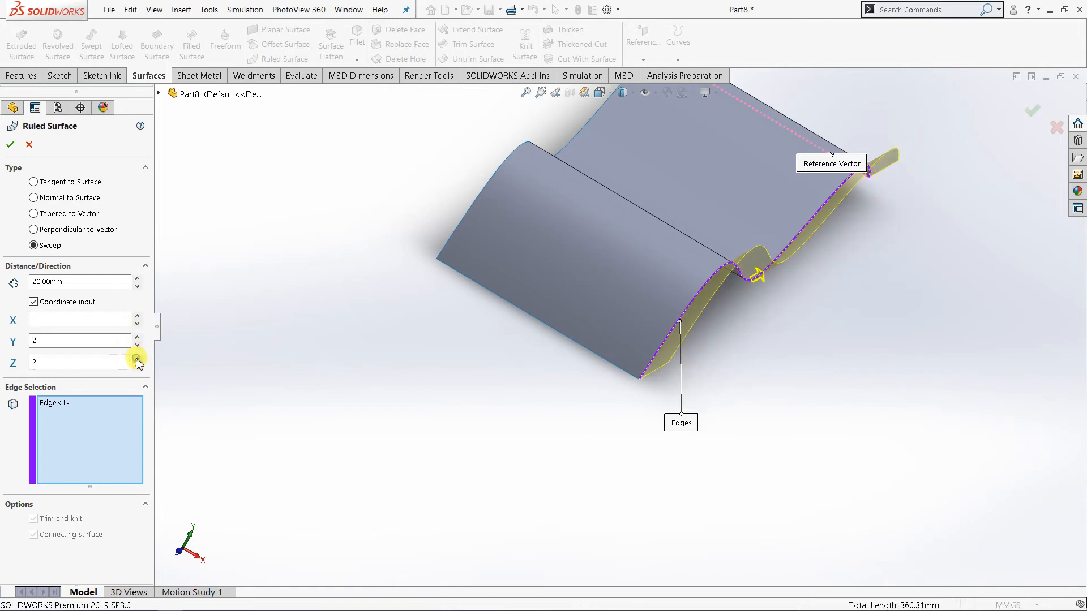
Set the X component of the sweep direction to 3.
mouse_move(396, 408)
middle_mouse_down()
mouse_move(363, 361)
mouse_move(395, 395)
middle_mouse_up()
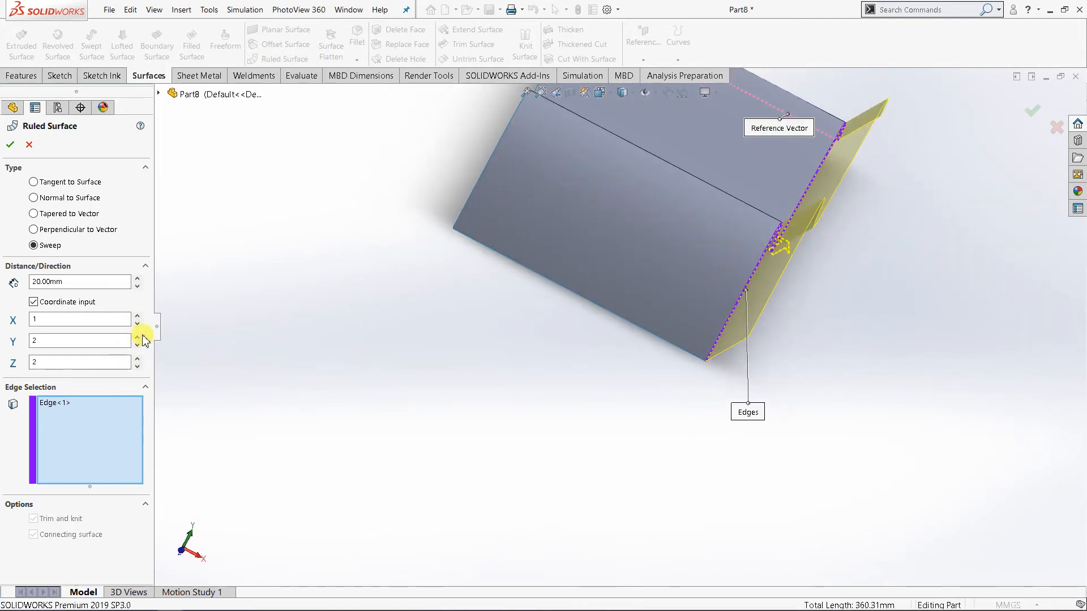
left_click(137, 315)
left_click(138, 316)
mouse_move(466, 493)
middle_mouse_down()
mouse_move(486, 411)
mouse_move(442, 444)
mouse_move(487, 466)
mouse_move(476, 468)
mouse_move(451, 407)
mouse_move(490, 427)
mouse_move(366, 460)
middle_mouse_up()
Add the opposite wavy edge to the ruled surface's edge selection and set the direction's X component to 2.
left_click(73, 424)
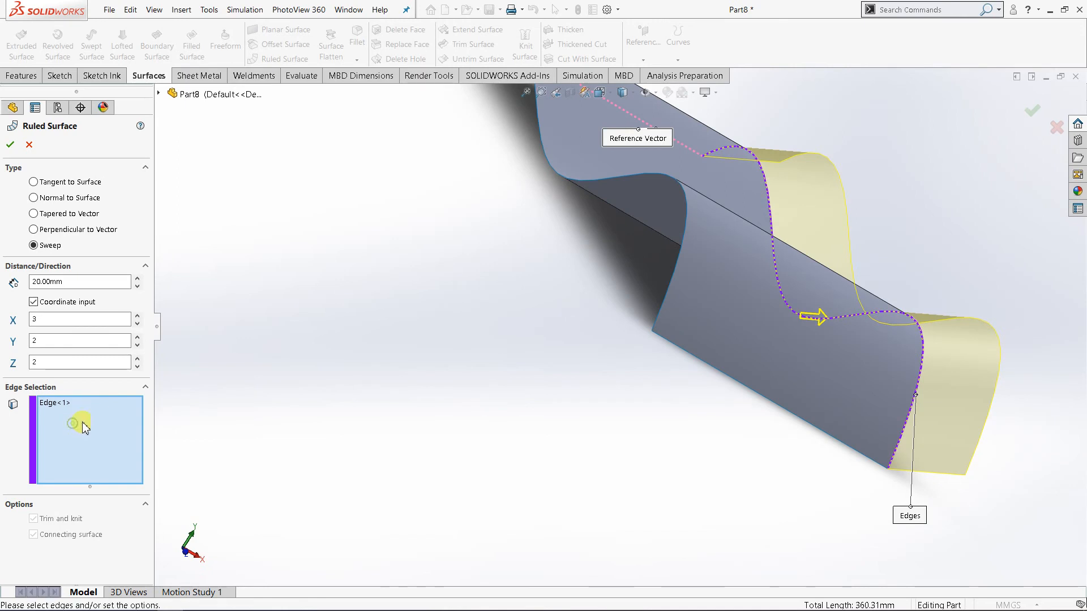
left_click(675, 264)
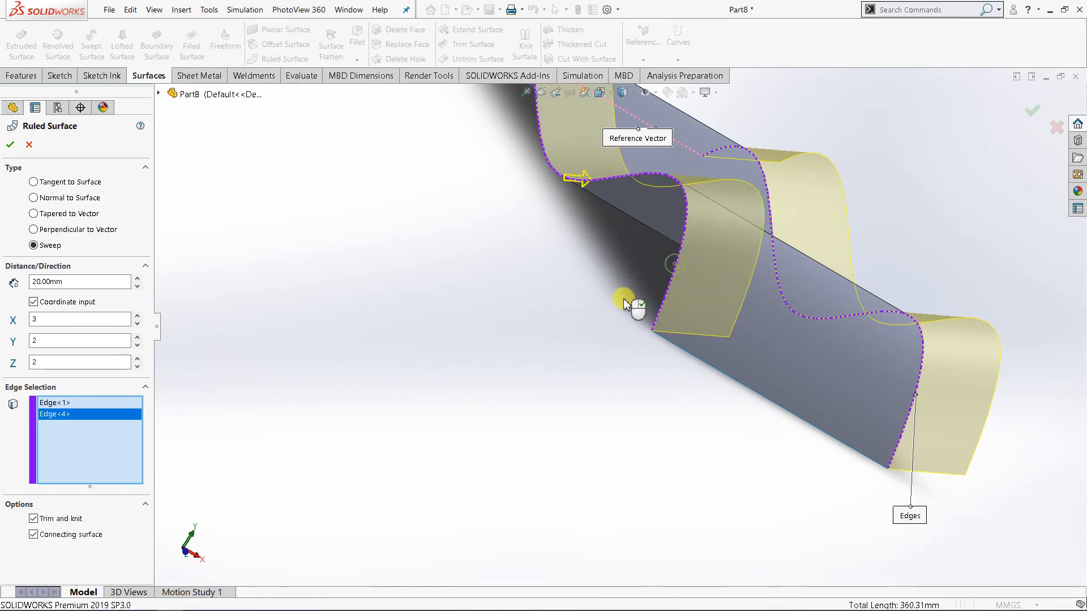
mouse_move(626, 298)
middle_mouse_down()
mouse_move(478, 364)
mouse_move(569, 355)
mouse_move(607, 319)
middle_mouse_up()
middle_click_drag(475, 396, 453, 416)
left_click(138, 324)
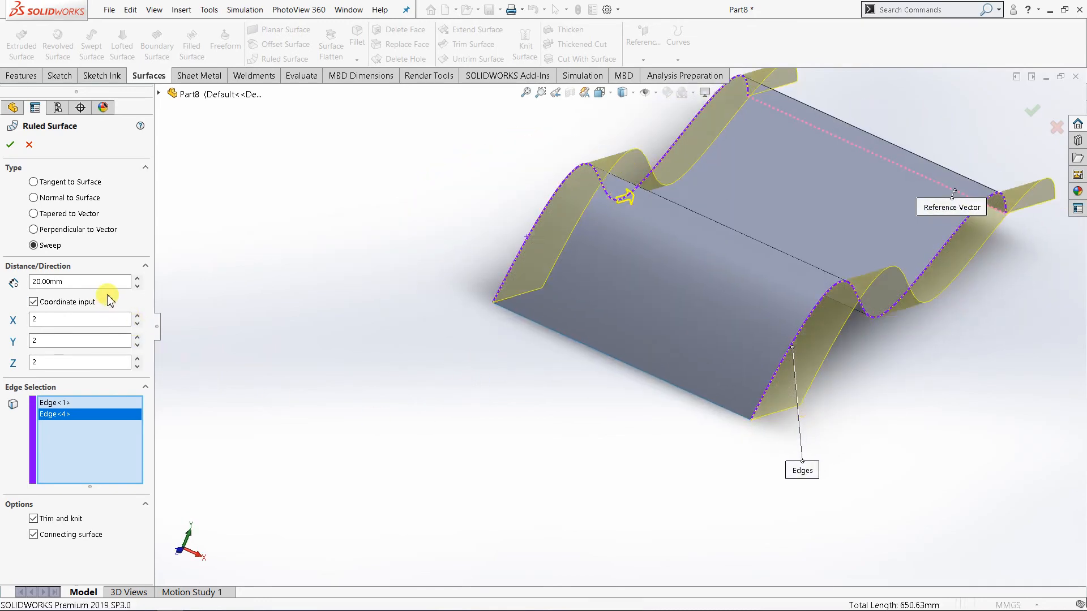
Switch the sweep direction back to the selected reference edge, and cancel the Ruled Surface without creating it.
left_click(34, 303)
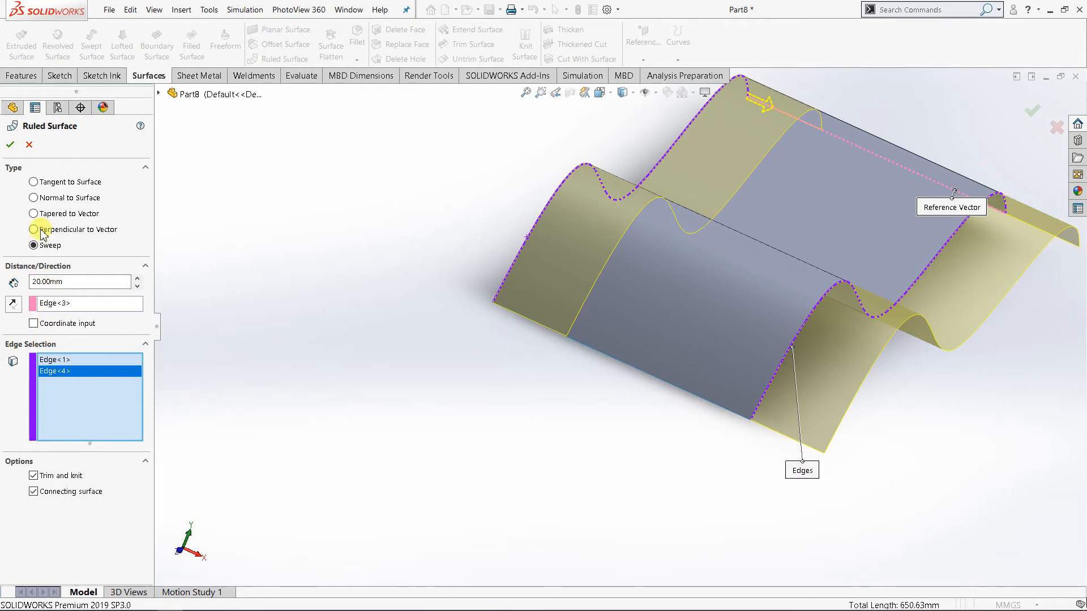
left_click(32, 146)
scroll(510, 371, "down", 5)
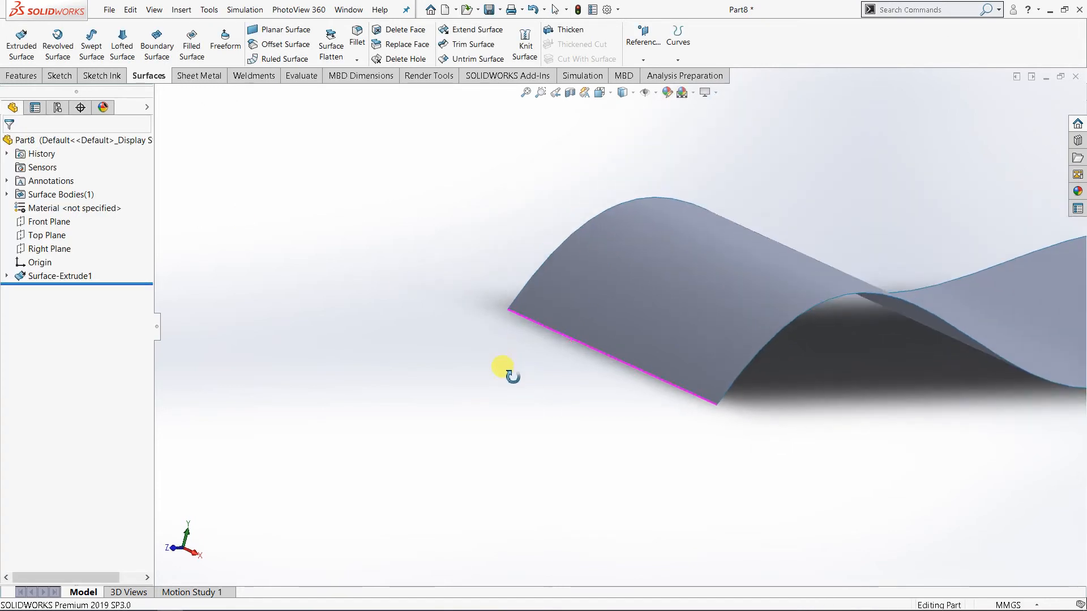
scroll(663, 407, "up", 4)
scroll(854, 415, "down", 1)
middle_click_drag(853, 417, 802, 429)
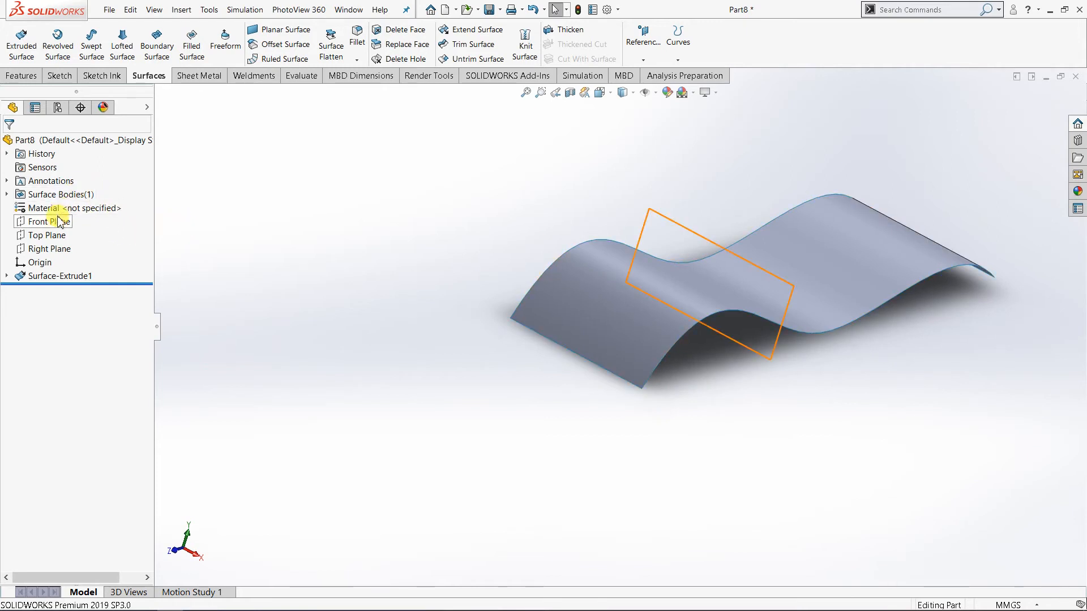
Create a reference plane offset 35 mm from the Right Plane, in line with the near wavy edge.
left_click(56, 250)
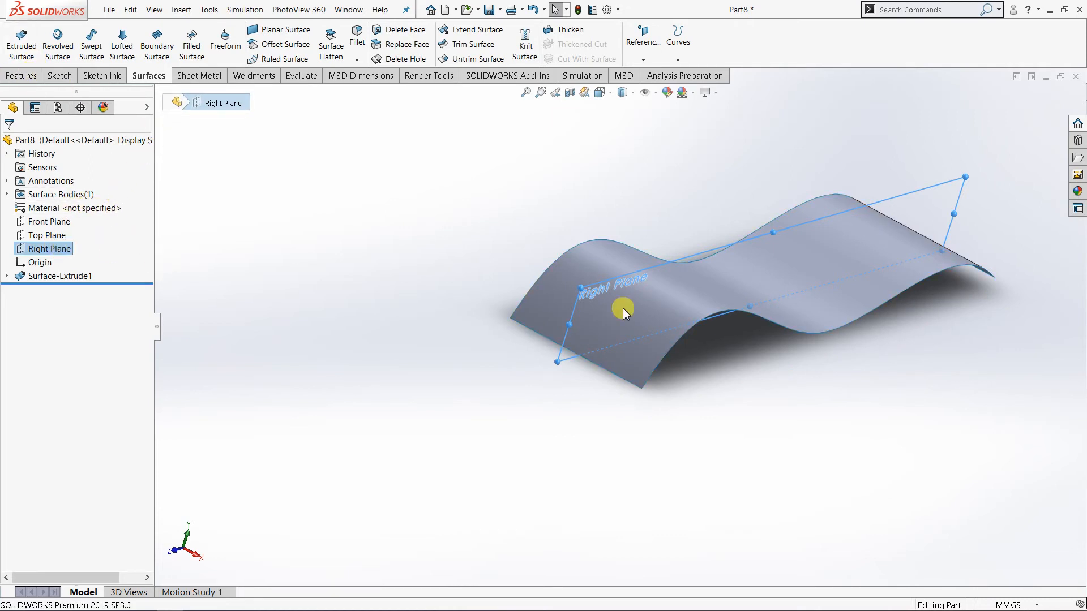
left_click(575, 343)
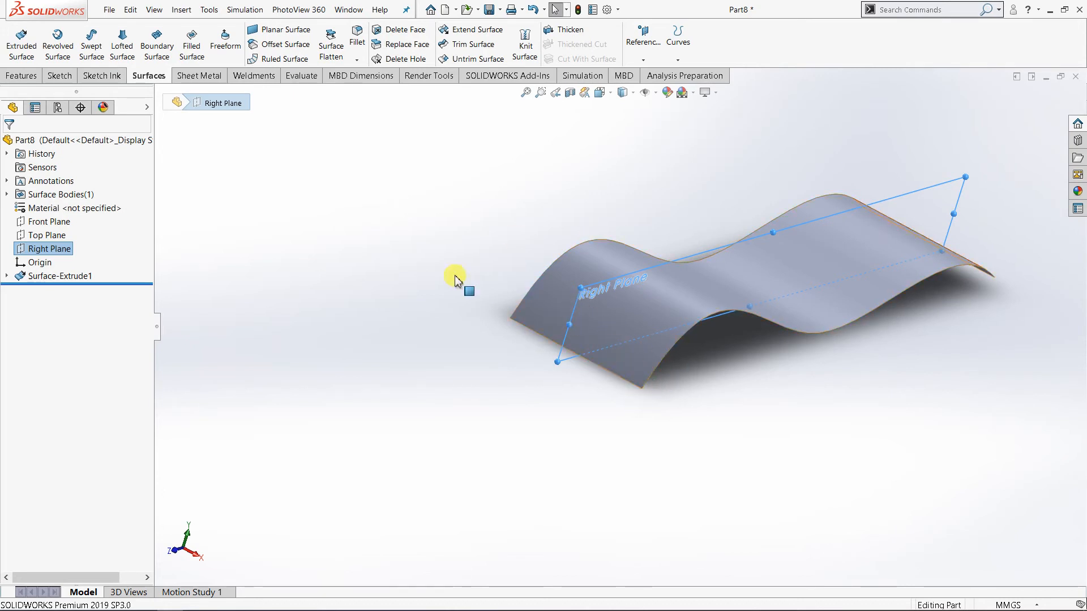
left_click(31, 75)
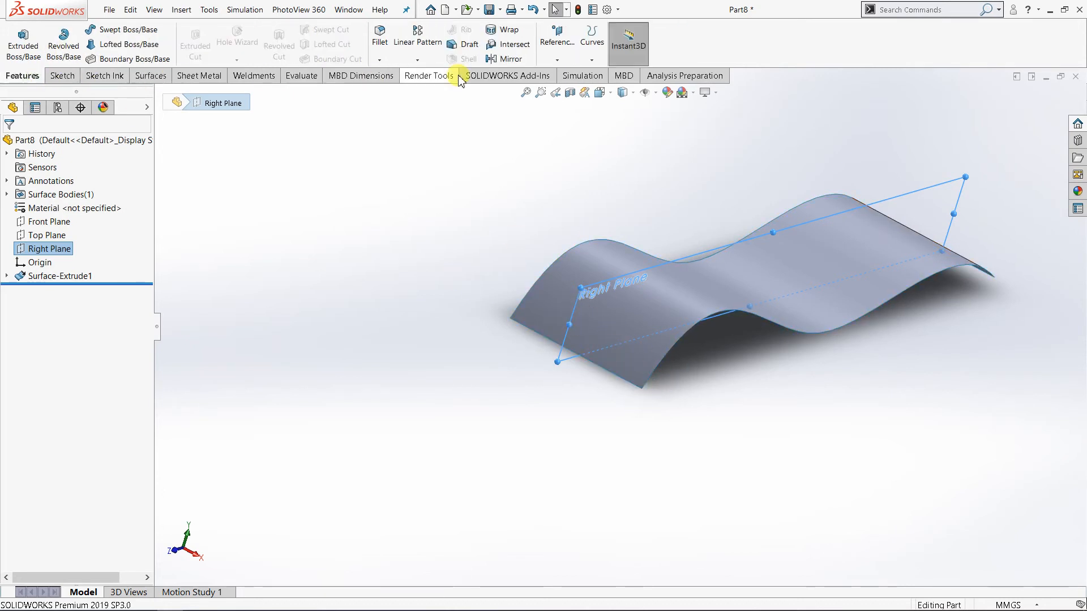
left_click(557, 59)
left_click(566, 75)
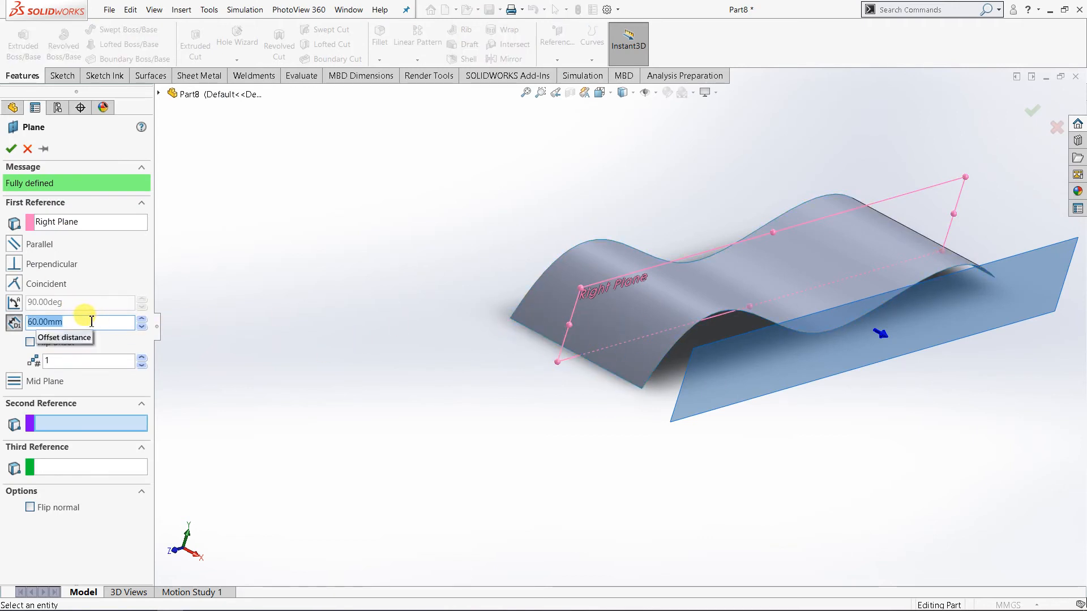
type("35")
key("Return")
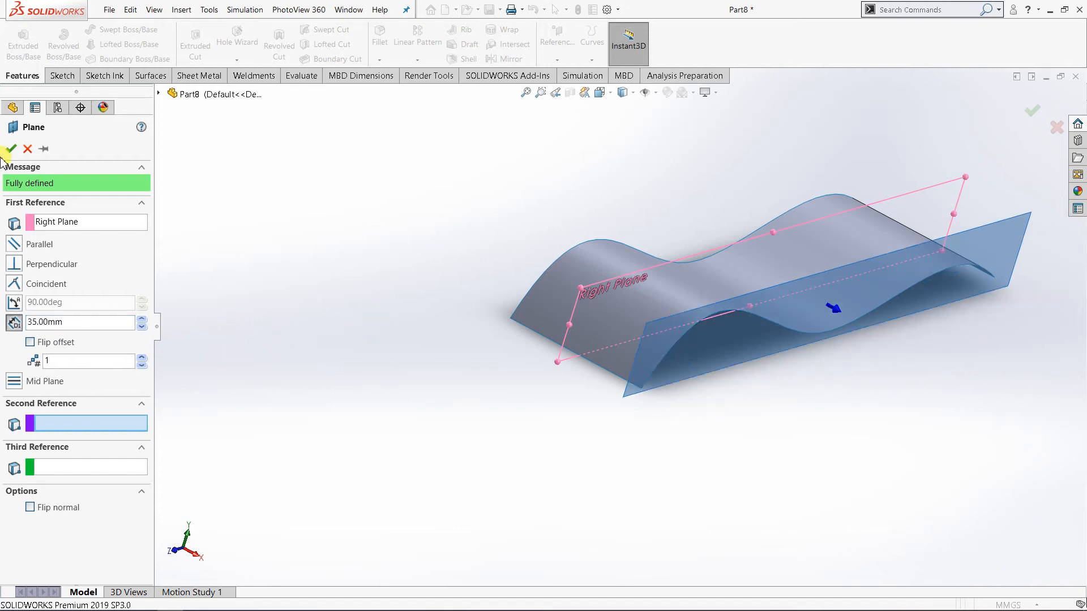
left_click(11, 148)
Start a sketch on the new offset plane and view it face-on.
mouse_move(684, 406)
middle_mouse_down()
mouse_move(726, 461)
mouse_move(629, 388)
middle_mouse_up()
left_click(656, 371)
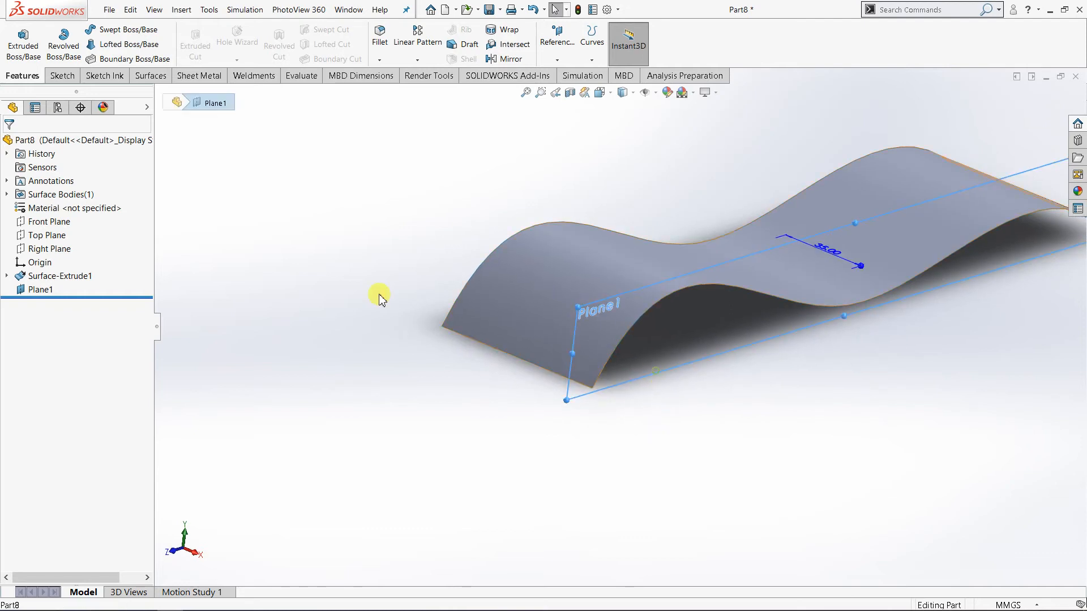
left_click(62, 75)
left_click(18, 38)
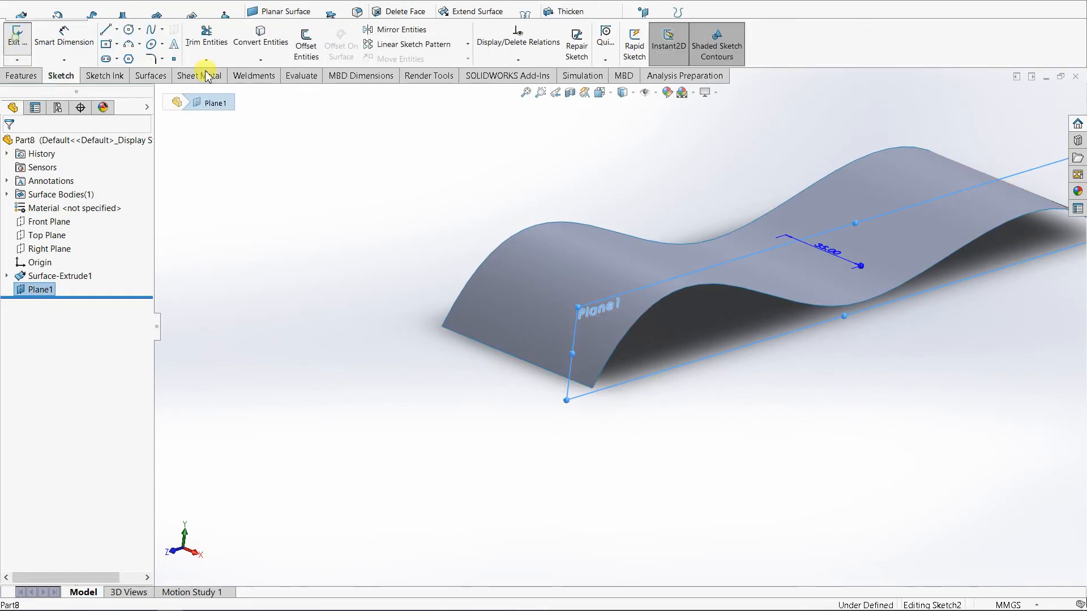
left_click(600, 92)
left_click(659, 156)
left_click(441, 396)
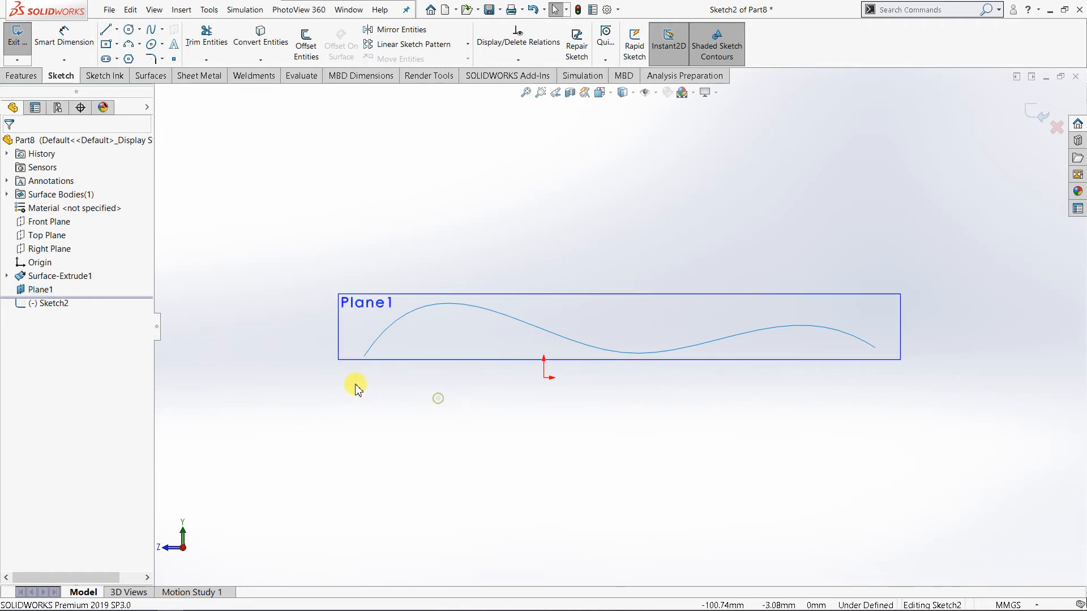
Sketch a vertical line about 16 mm long downward from the front endpoint of the near wavy edge, and exit the sketch.
scroll(430, 365, "down", 4)
left_click(105, 30)
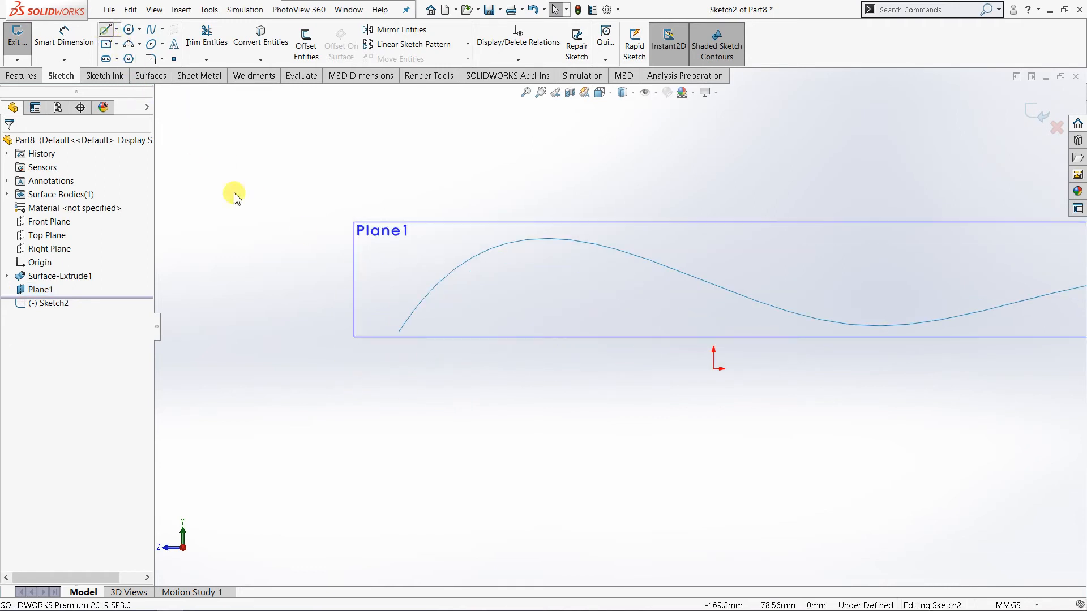
left_click(400, 332)
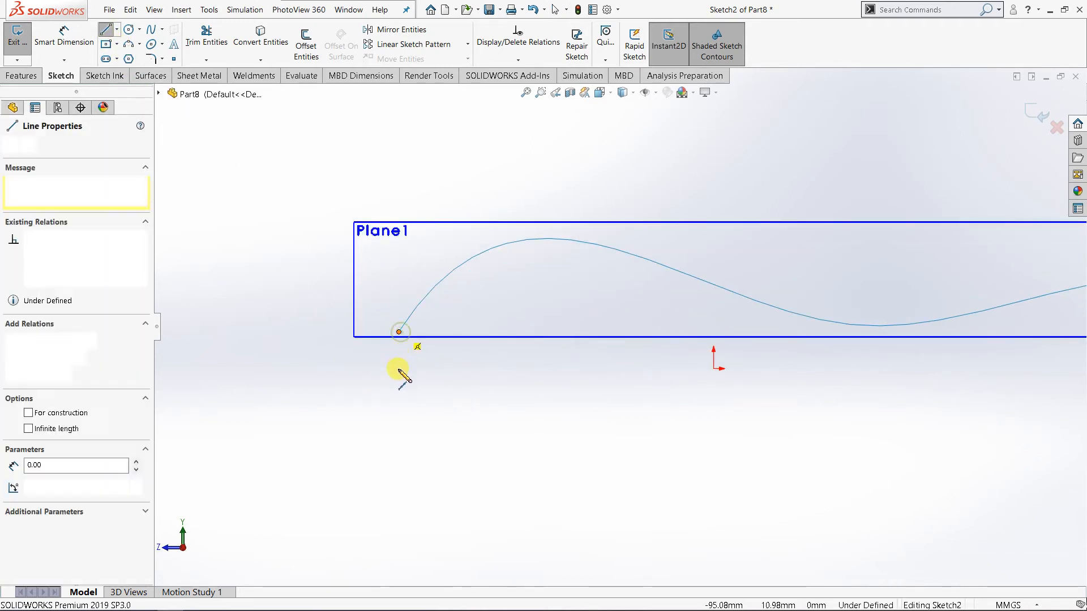
left_click(398, 384)
right_click(401, 381)
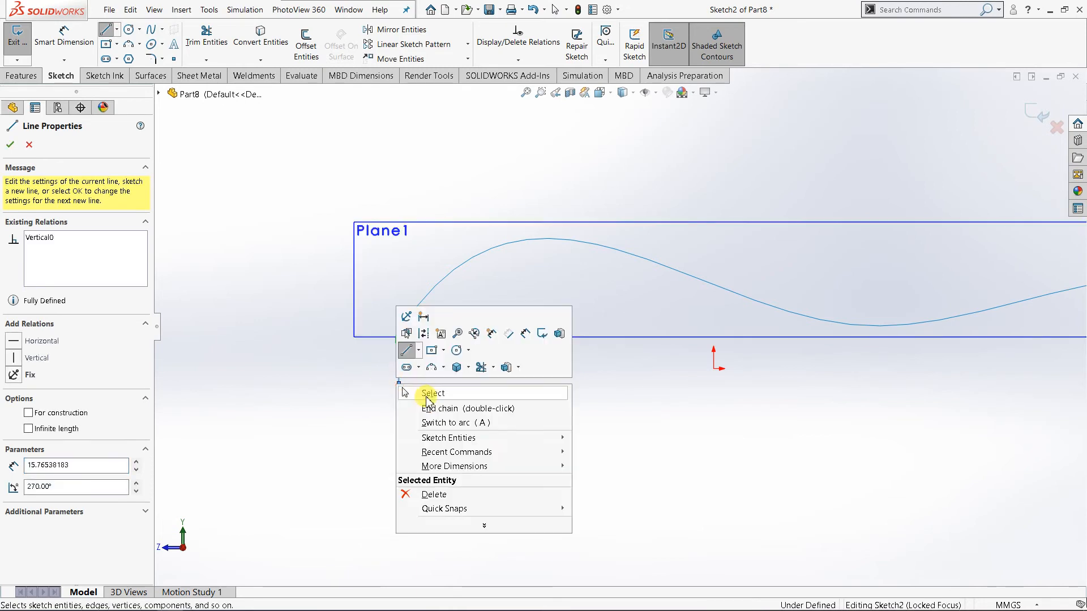
left_click(430, 392)
scroll(572, 397, "up", 2)
middle_click_drag(570, 393, 624, 440)
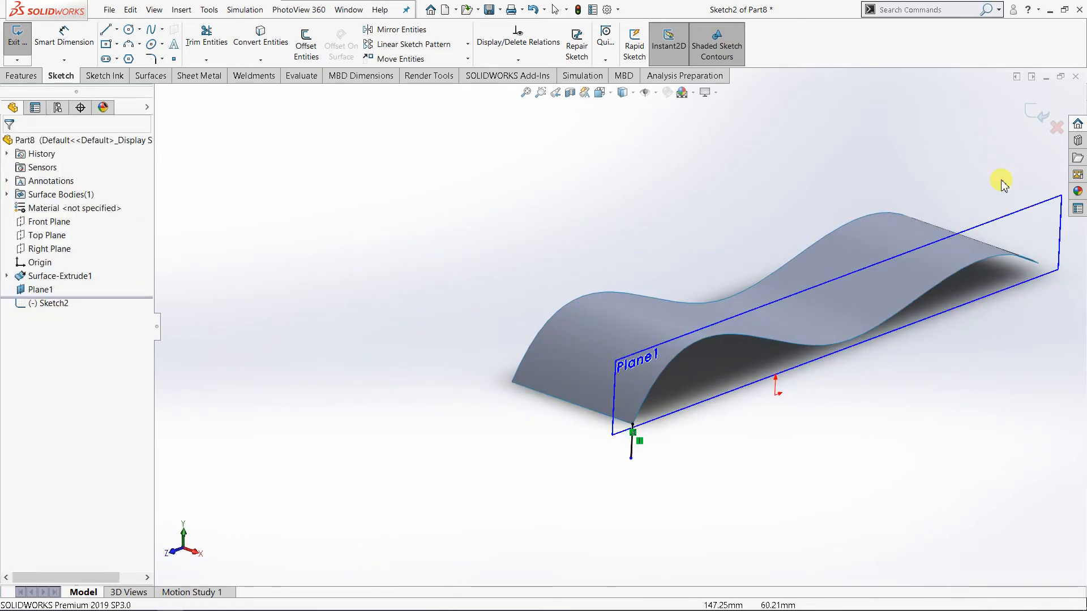
left_click(1031, 134)
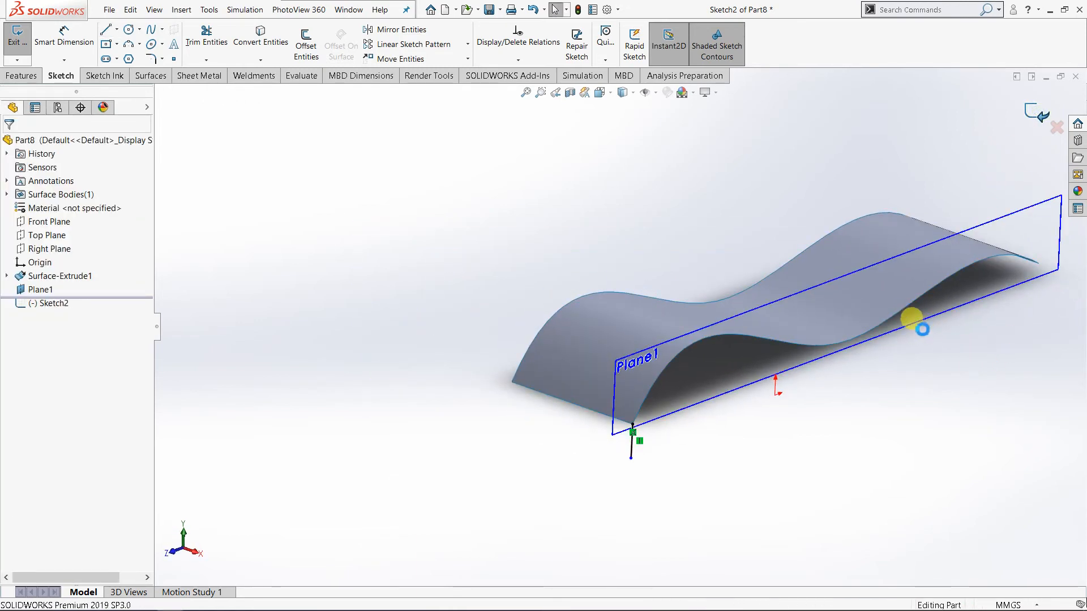
Hide the offset reference plane, leaving the surface and the short sketch line displayed.
scroll(824, 311, "up", 2)
scroll(824, 311, "down", 3)
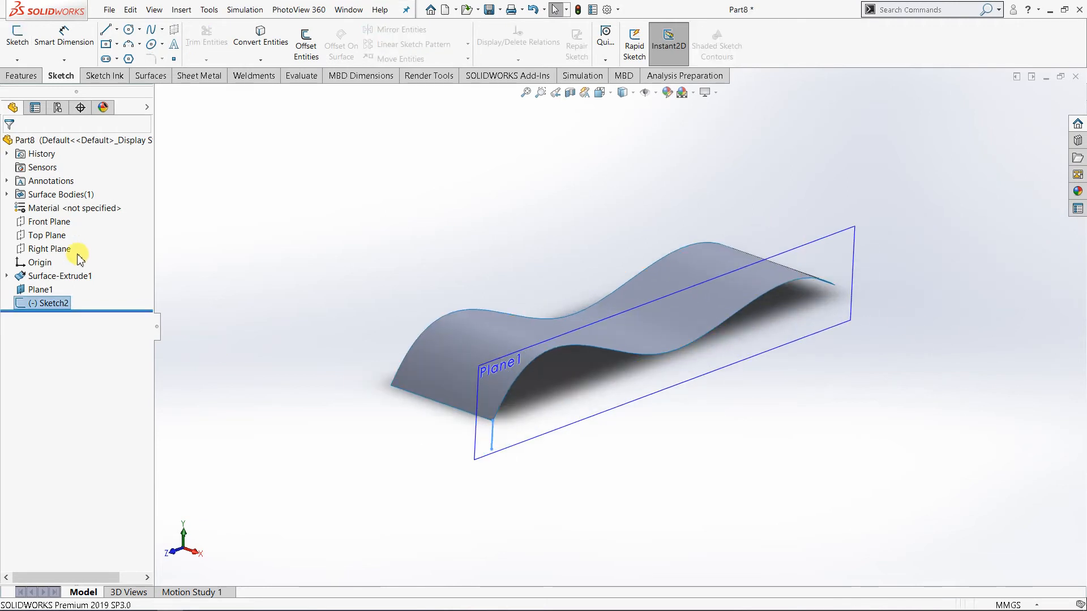
left_click(40, 289)
right_click(50, 290)
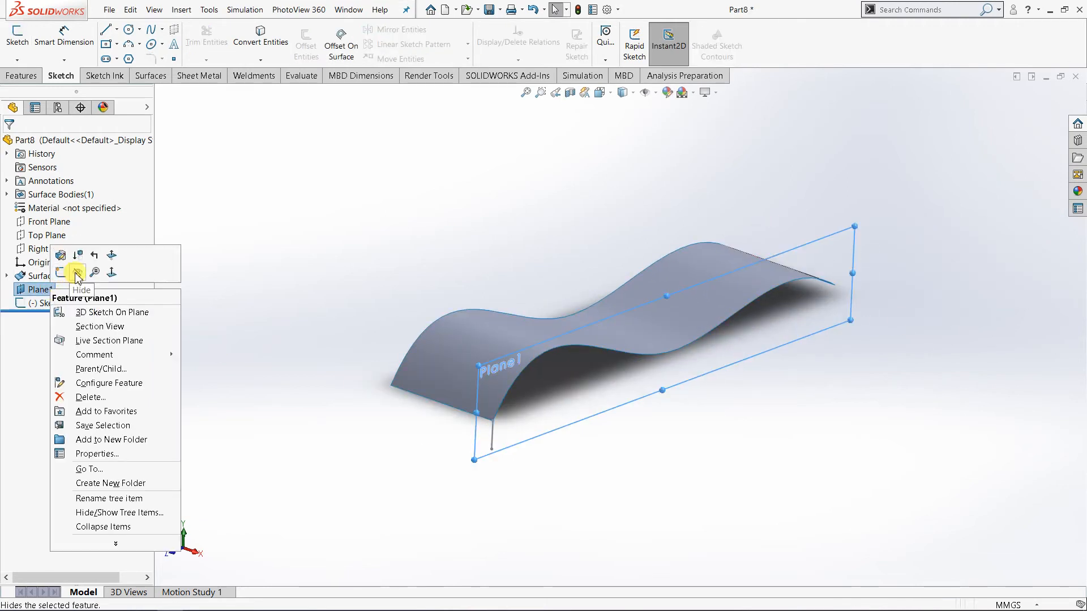
left_click(78, 274)
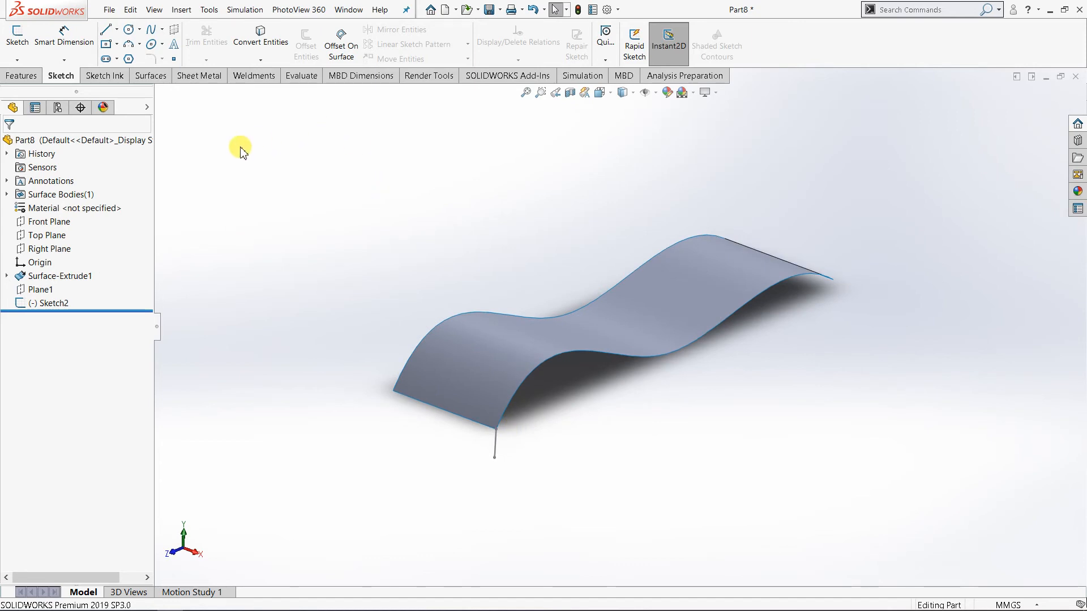
Set up a Sweep ruled surface on the near wavy edge, using the vertical sketch line as reference vector.
left_click(157, 76)
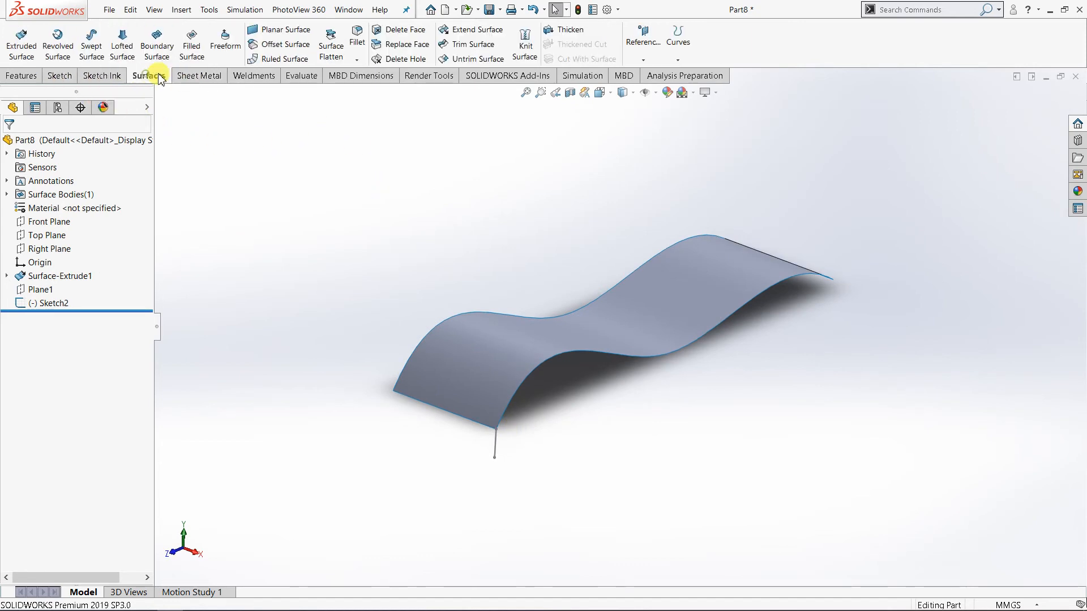
left_click(275, 59)
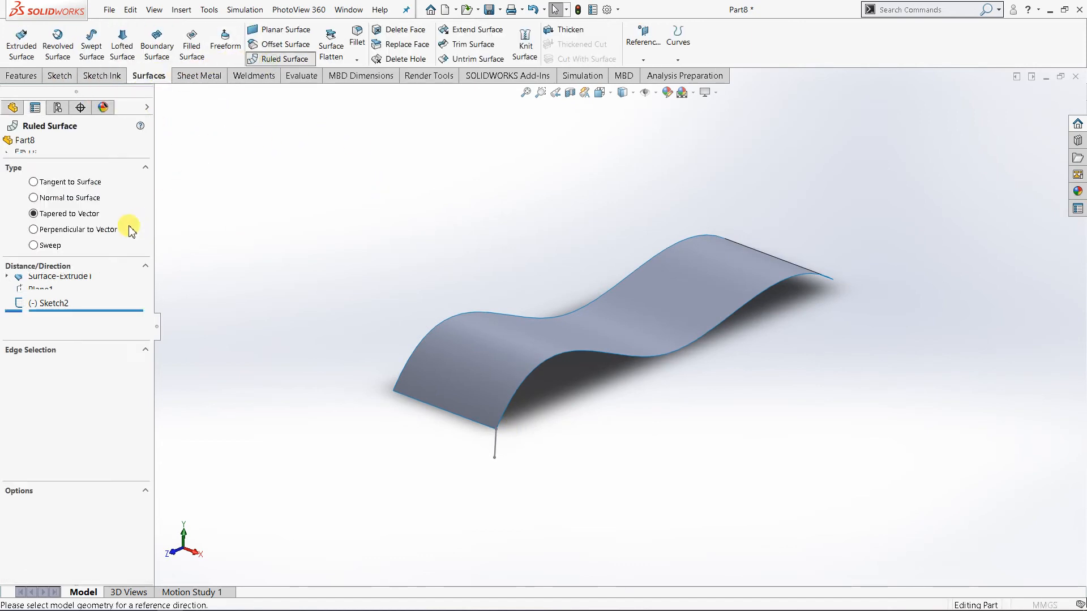
left_click(57, 248)
left_click(78, 380)
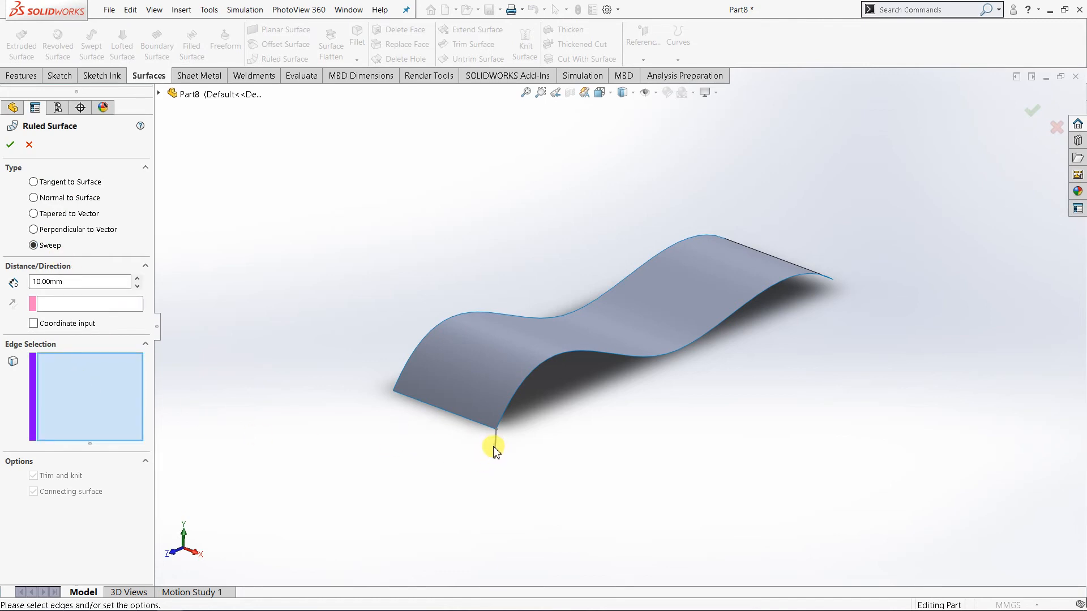
left_click(517, 377)
left_click(45, 303)
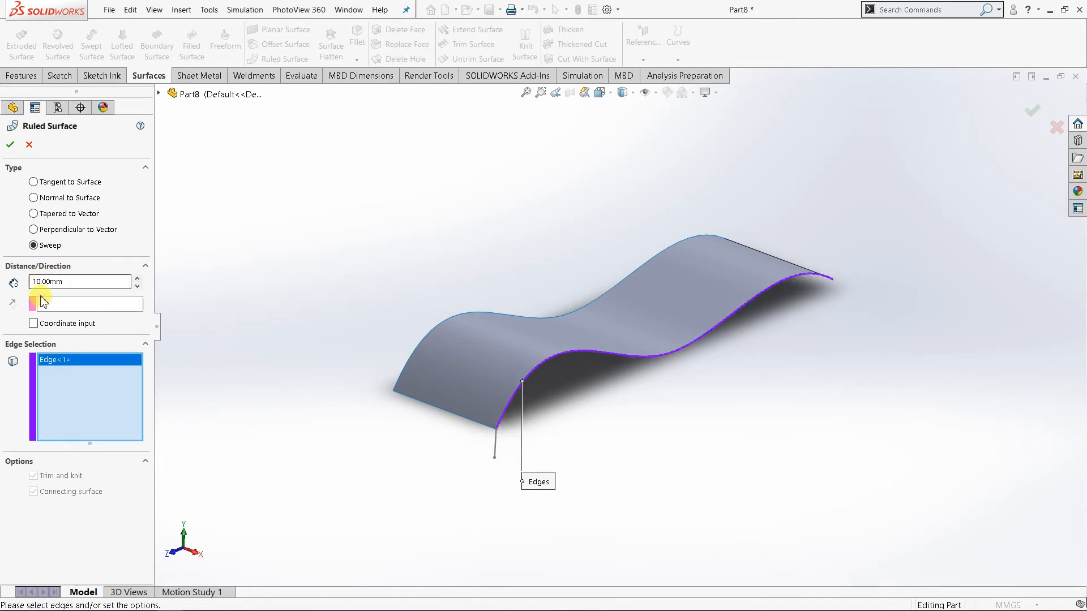
left_click(496, 448)
Reverse the sweep direction so the ruled surface extends upward from the wavy edge.
mouse_move(700, 490)
middle_mouse_down()
mouse_move(753, 450)
mouse_move(750, 436)
mouse_move(677, 405)
middle_mouse_up()
scroll(485, 424, "down", 5)
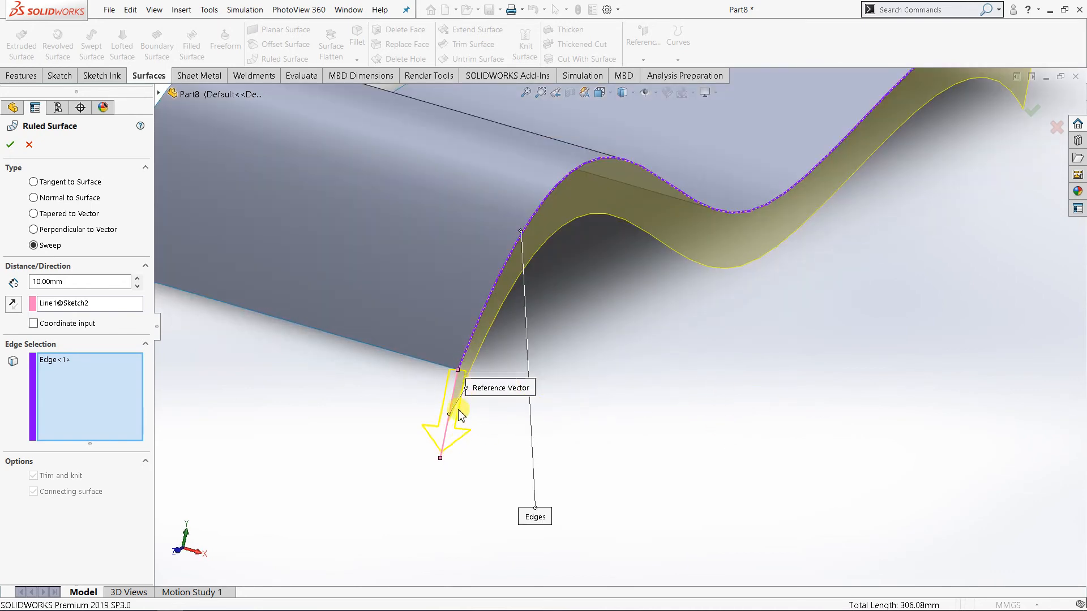
scroll(477, 403, "up", 5)
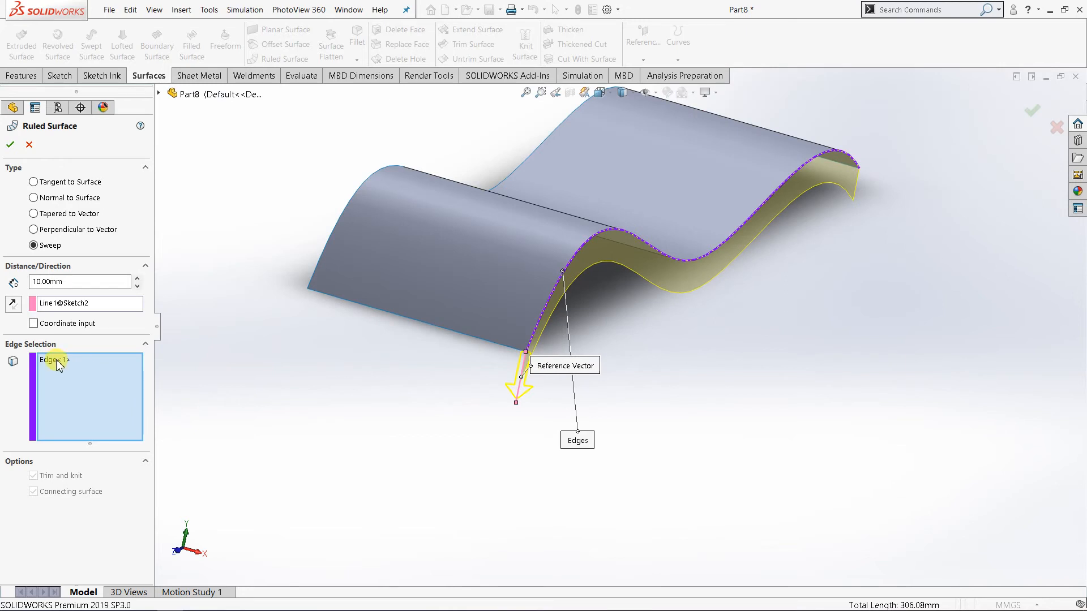
left_click(13, 306)
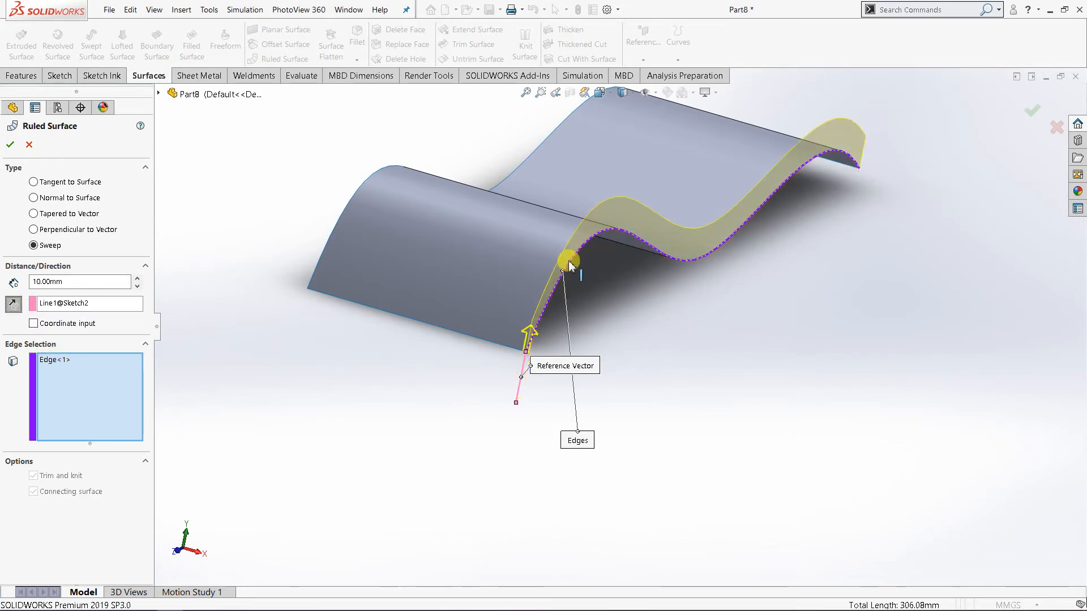
Replace the sketch line with the surface's straight front edge as reference vector, and flip the direction inward and back outward.
right_click(108, 308)
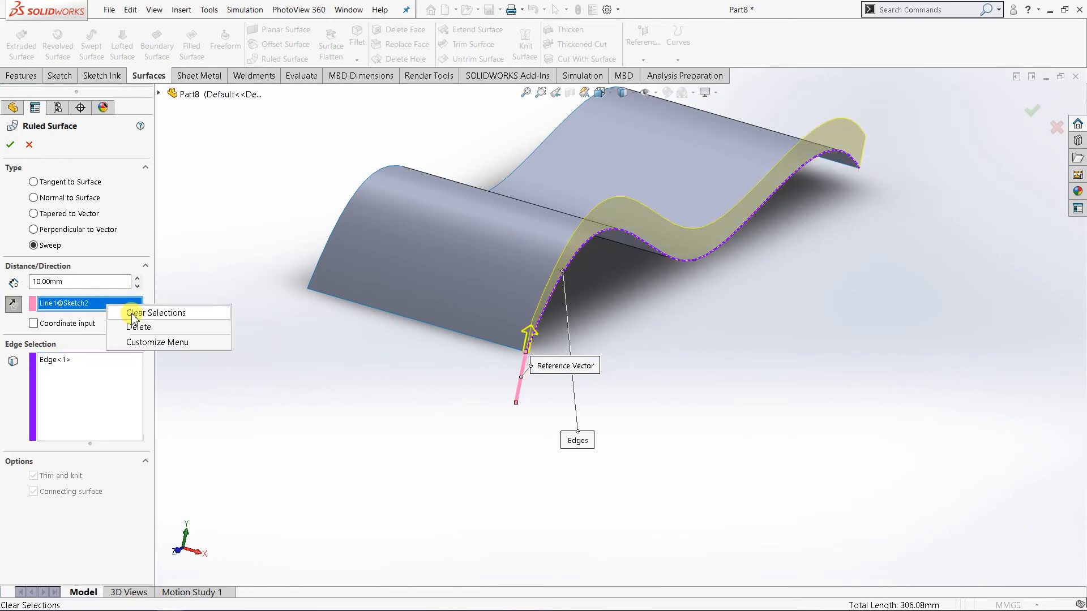
left_click(136, 311)
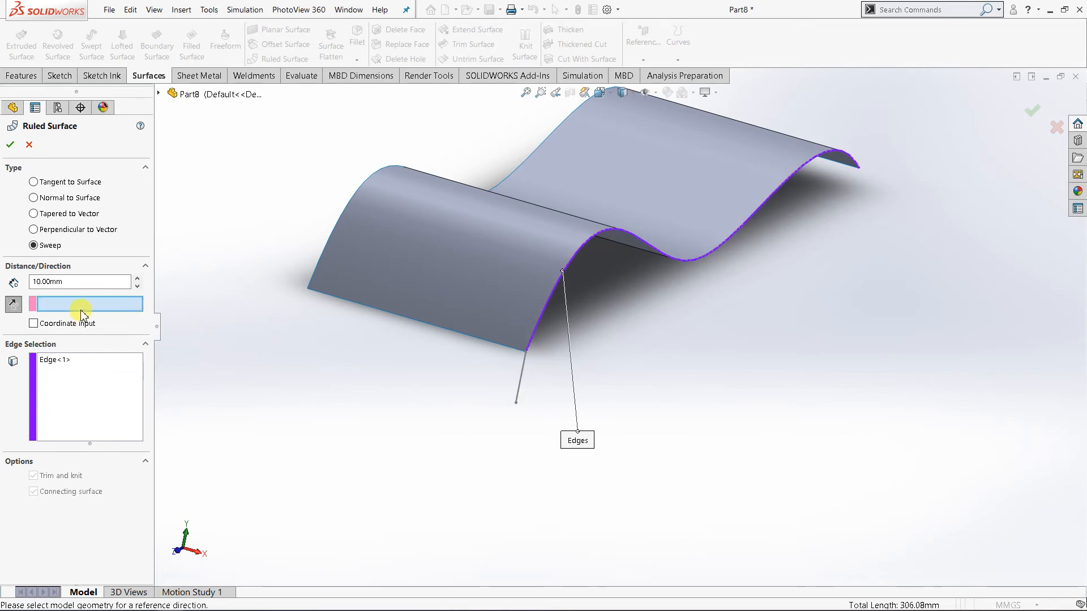
left_click(430, 330)
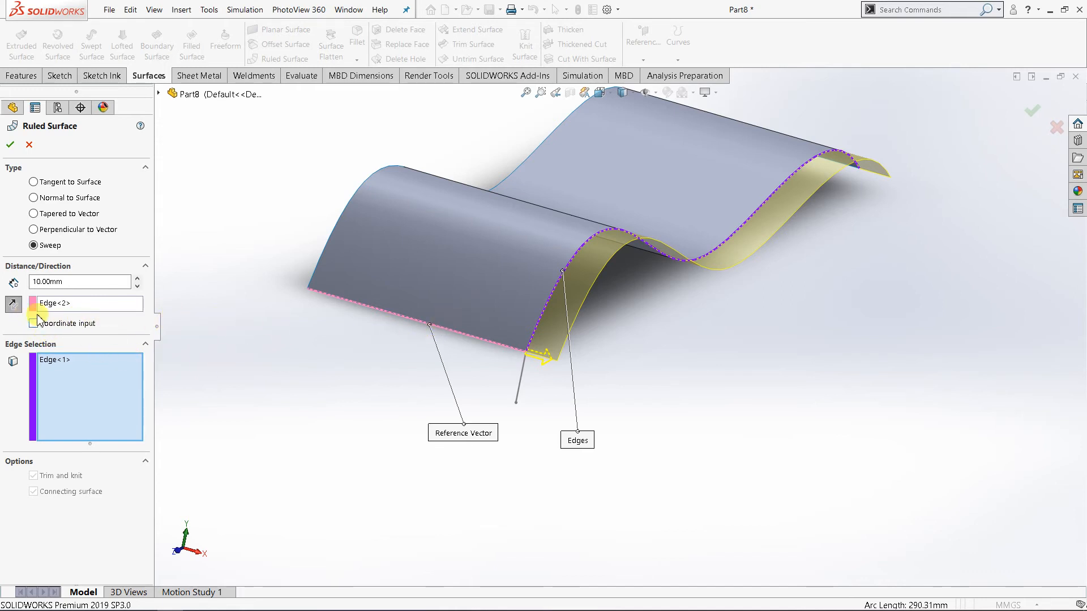
left_click(13, 306)
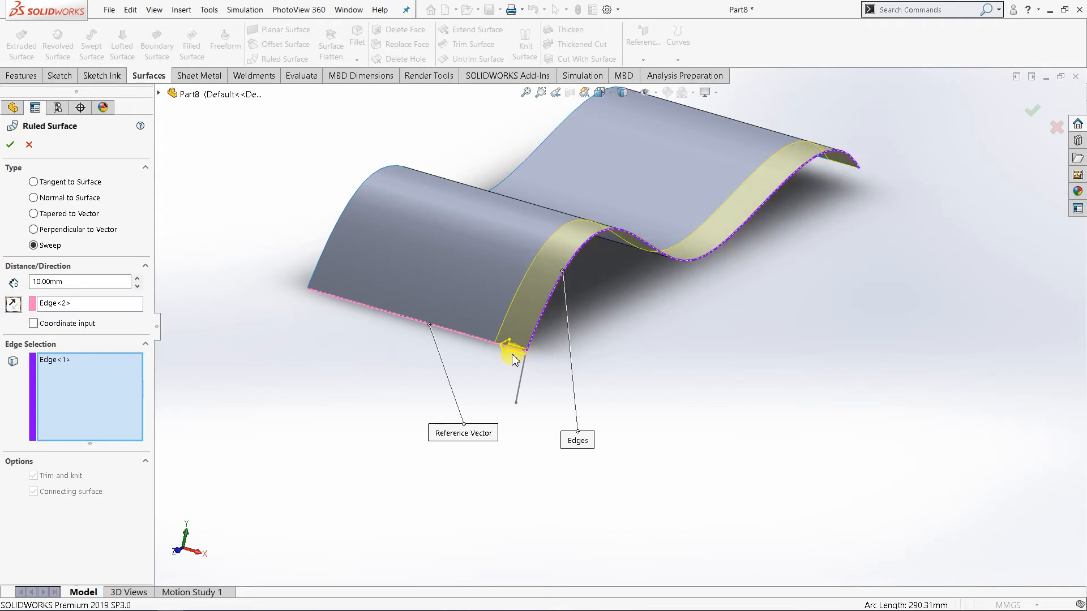
left_click(20, 308)
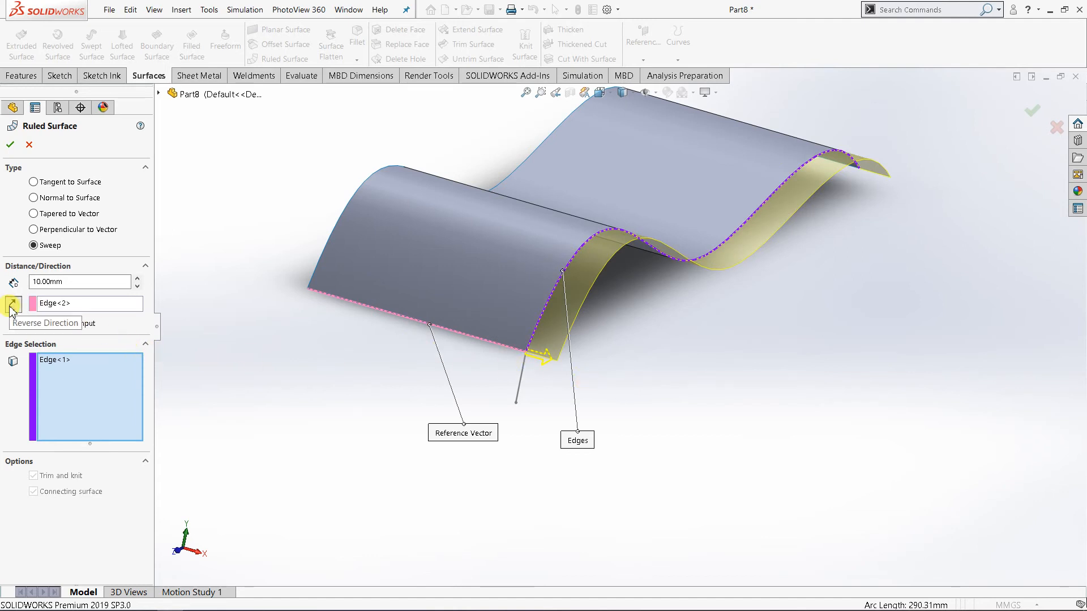
Set the ruled surface's distance to 60 mm.
left_click(138, 278)
left_click(137, 278)
left_click(138, 278)
left_click(138, 278)
left_click(138, 278)
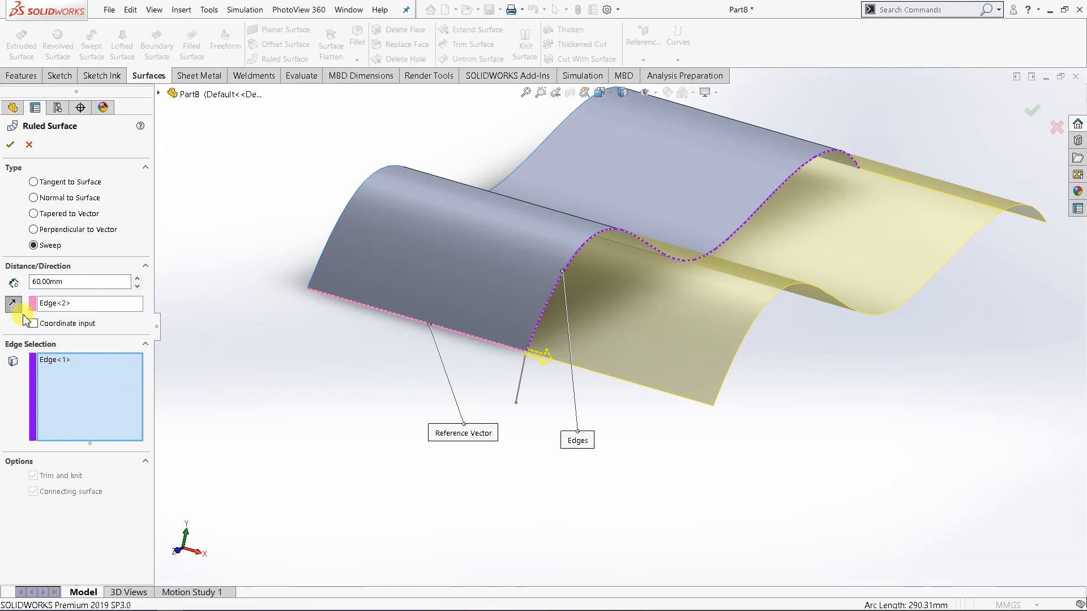
Clear the straight front edge from the reference vector and select the vertical sketch line instead.
right_click(62, 304)
left_click(91, 325)
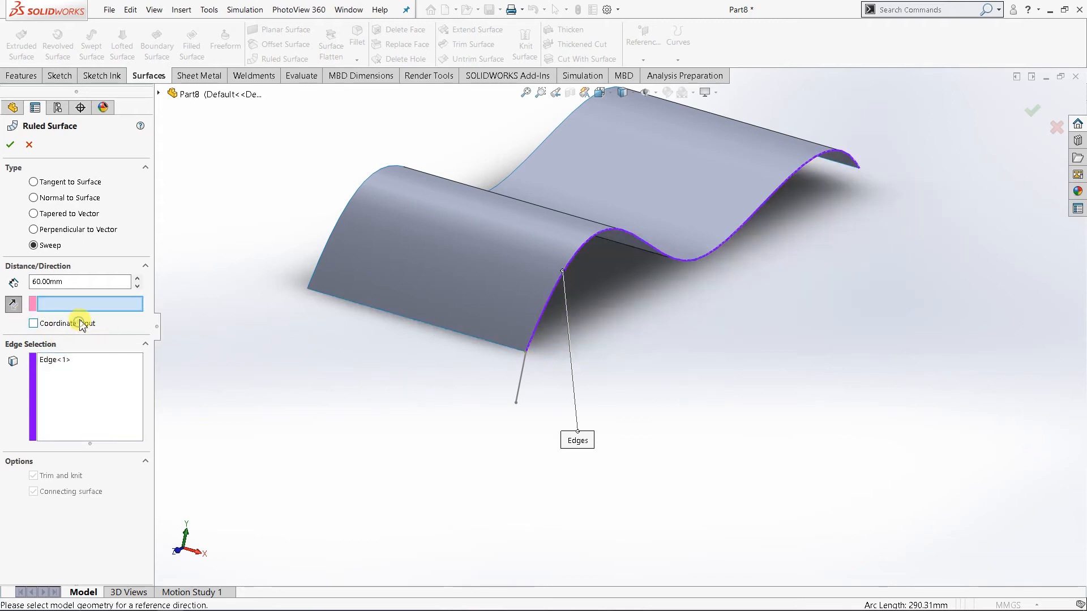
left_click(522, 385)
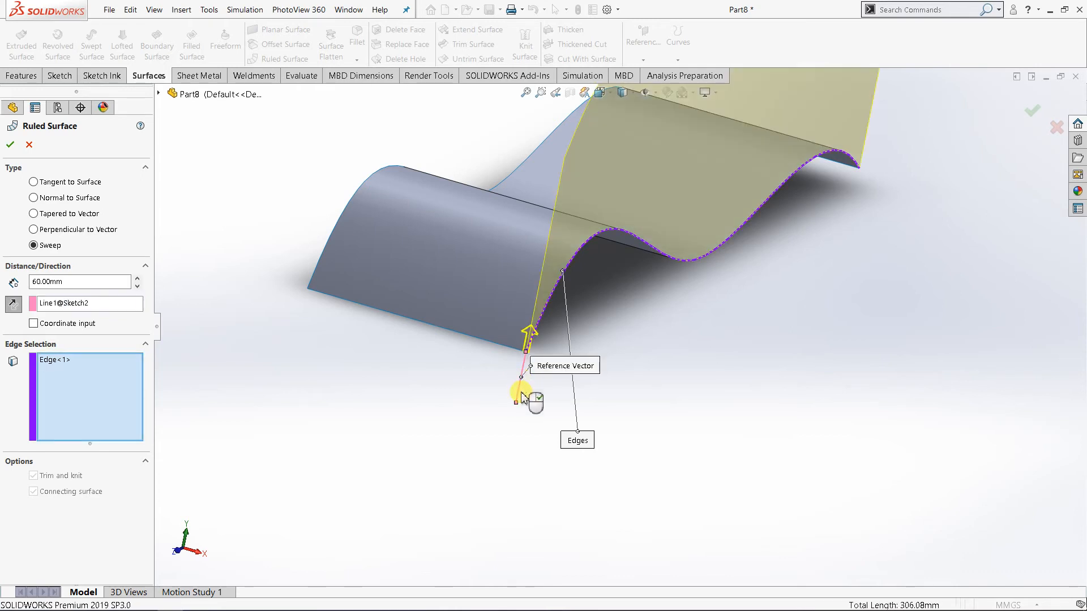
Inspect the upward ruled surface preview from several sides and flip its direction to point downward.
scroll(680, 399, "up", 3)
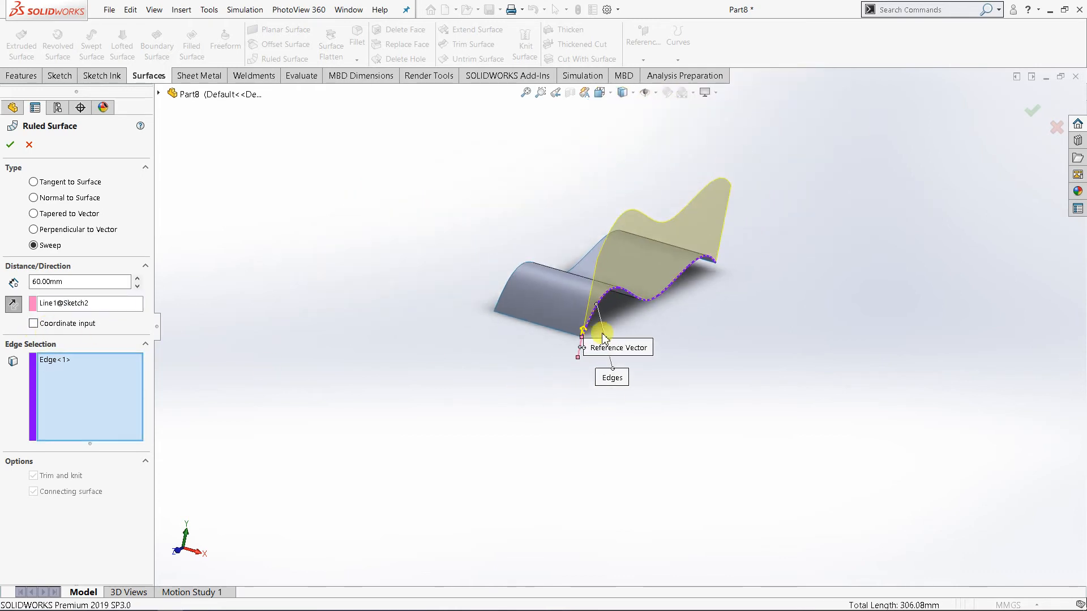
scroll(566, 365, "down", 3)
middle_click_drag(564, 369, 720, 361)
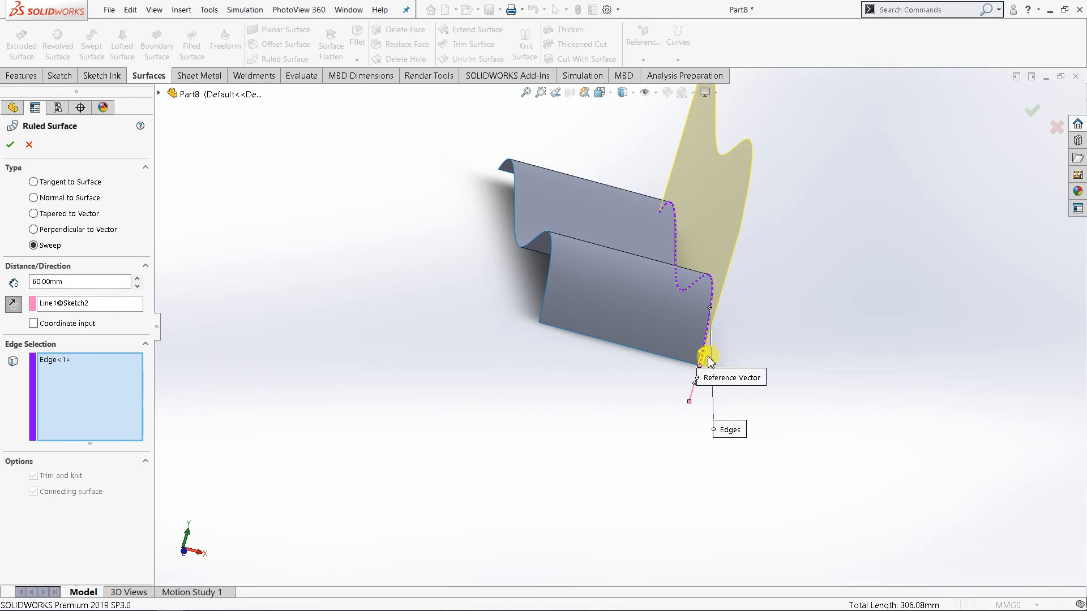
middle_click_drag(781, 315, 628, 338)
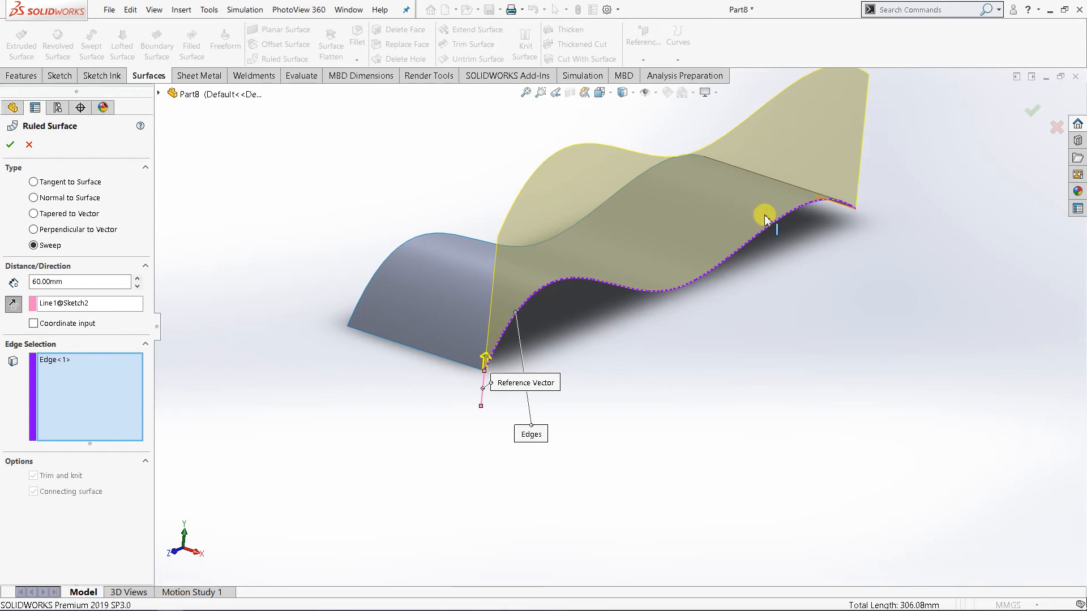
middle_click_drag(637, 355, 747, 247)
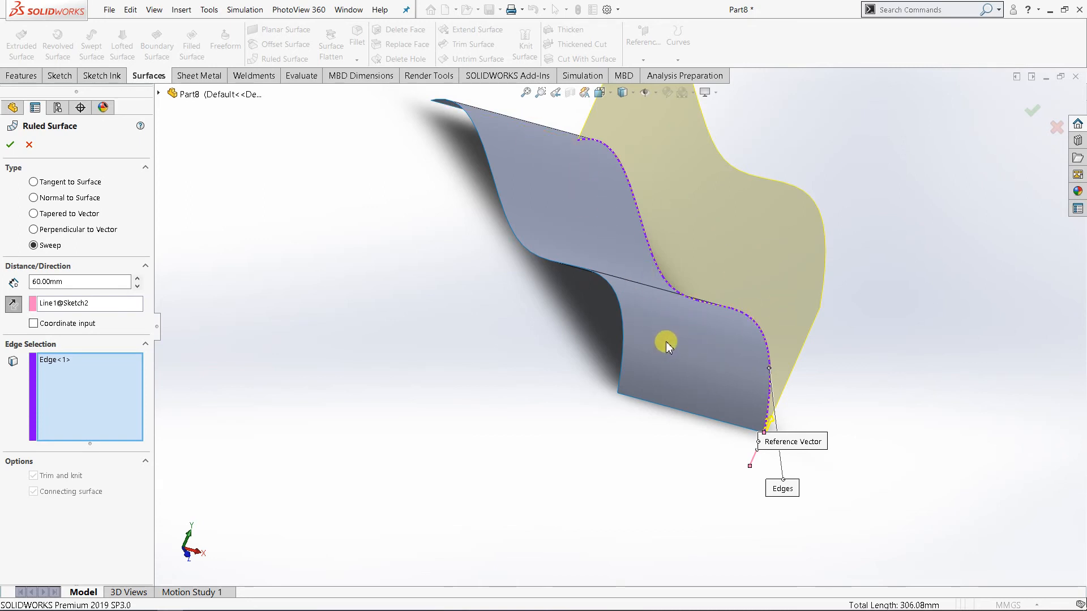
middle_click_drag(657, 365, 515, 307)
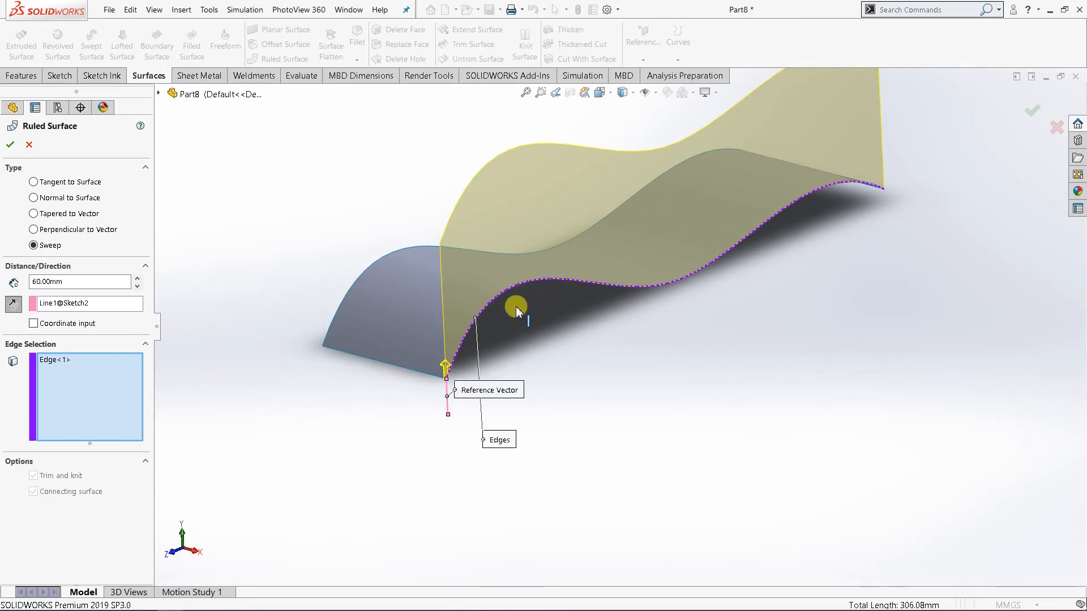
left_click(13, 306)
Define the sweep direction by coordinate input, keeping X at 1 and setting Y to -2.
middle_click_drag(589, 519, 652, 488)
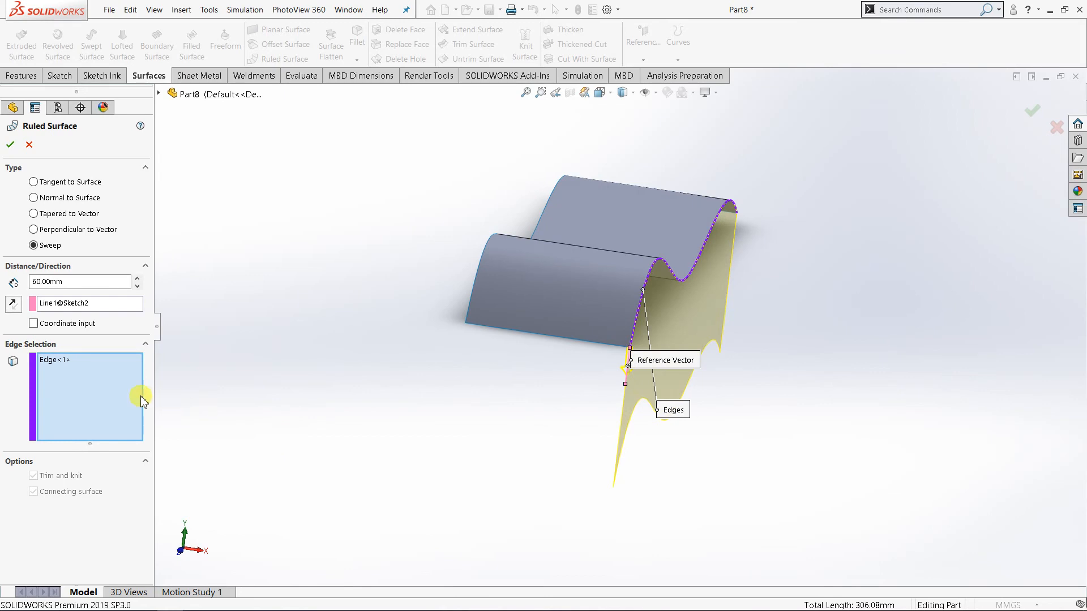
left_click(32, 323)
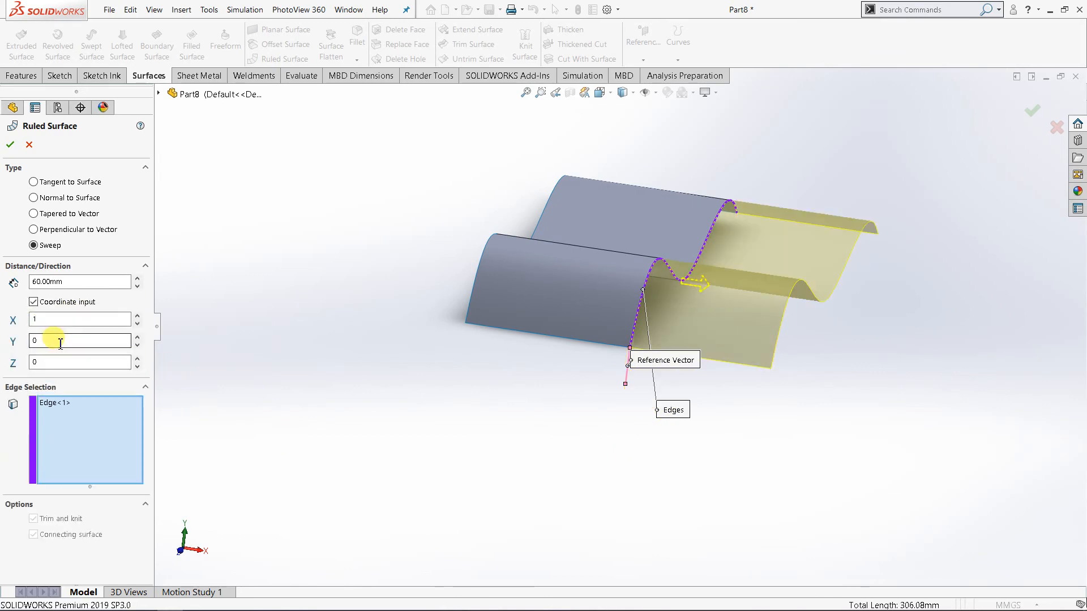
left_click(137, 339)
left_click(137, 339)
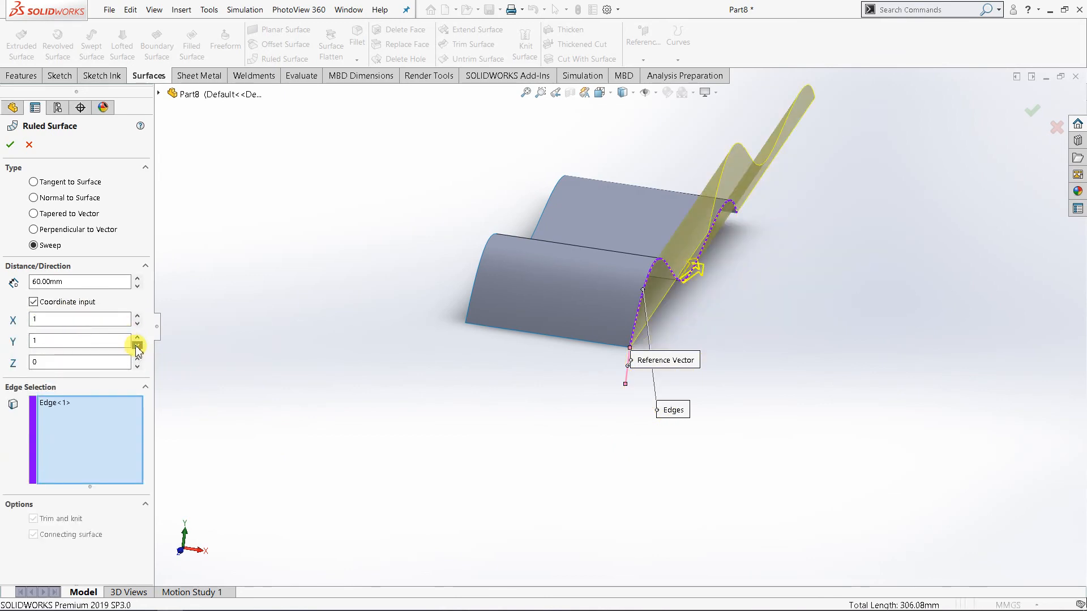
left_click(137, 345)
left_click(137, 345)
left_click(137, 346)
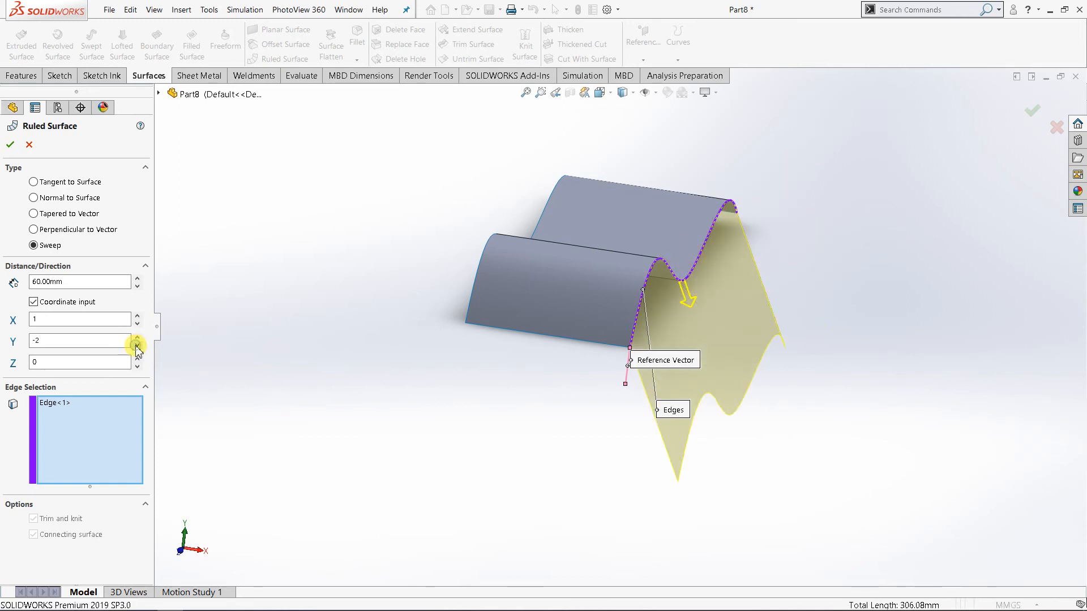
left_click(137, 346)
left_click(138, 337)
Try a Z direction of 2, set Z to -1, and create the ruled surface.
left_click(137, 359)
left_click(137, 359)
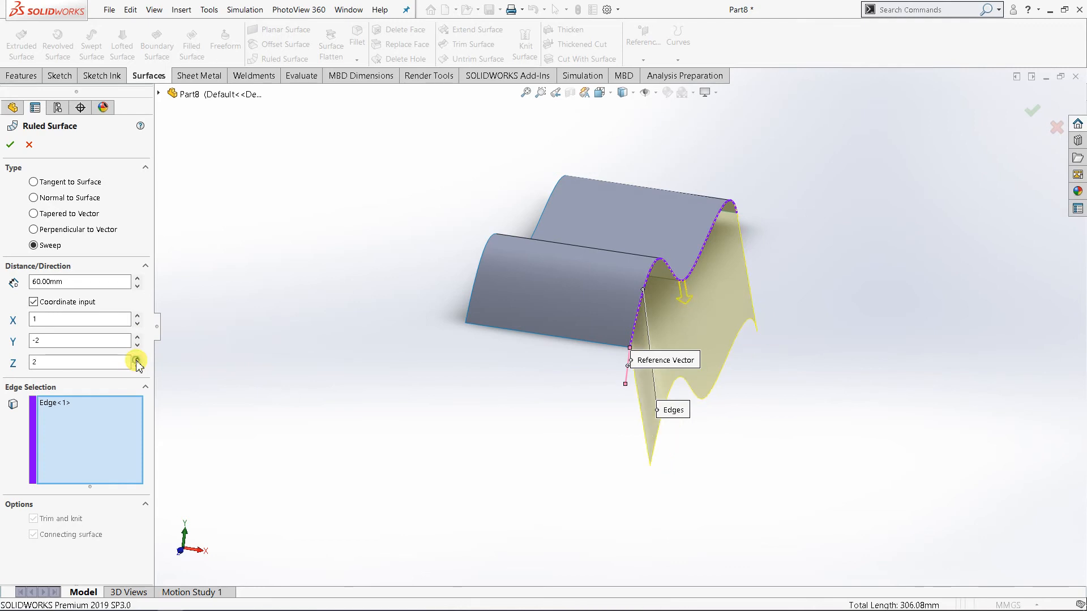
left_click(137, 367)
left_click(137, 367)
left_click(137, 367)
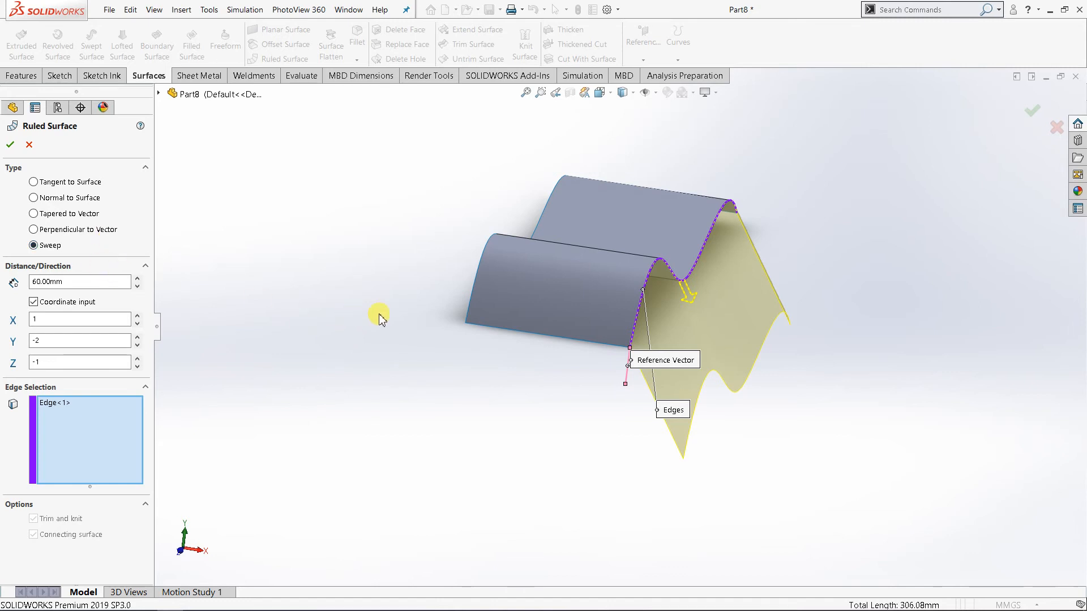
left_click(10, 145)
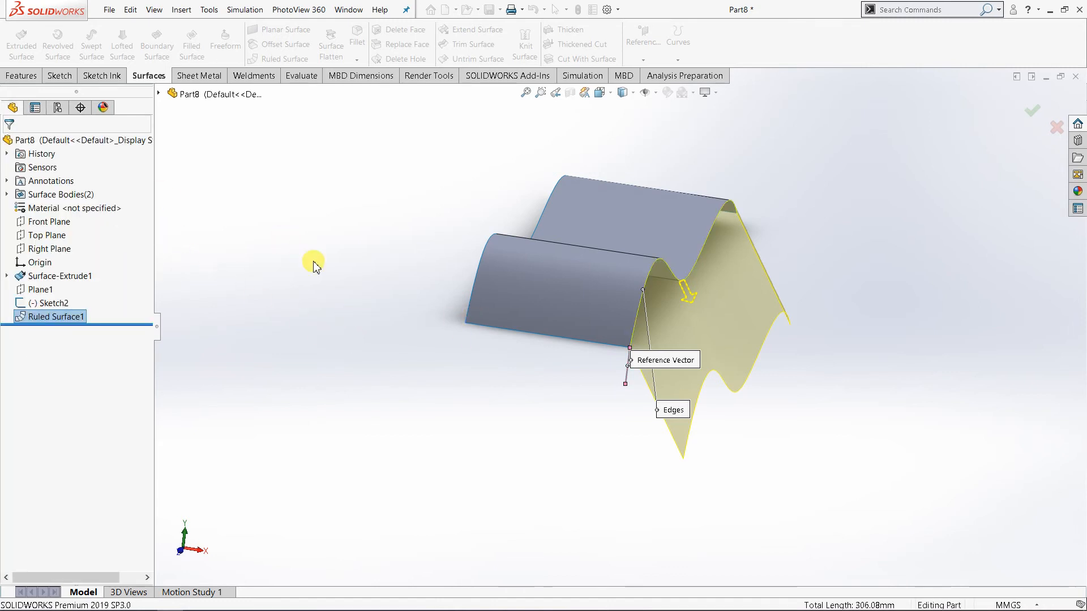
Examine the finished ruled surface and how it joins the wavy surface from several sides.
middle_click_drag(513, 429, 404, 398)
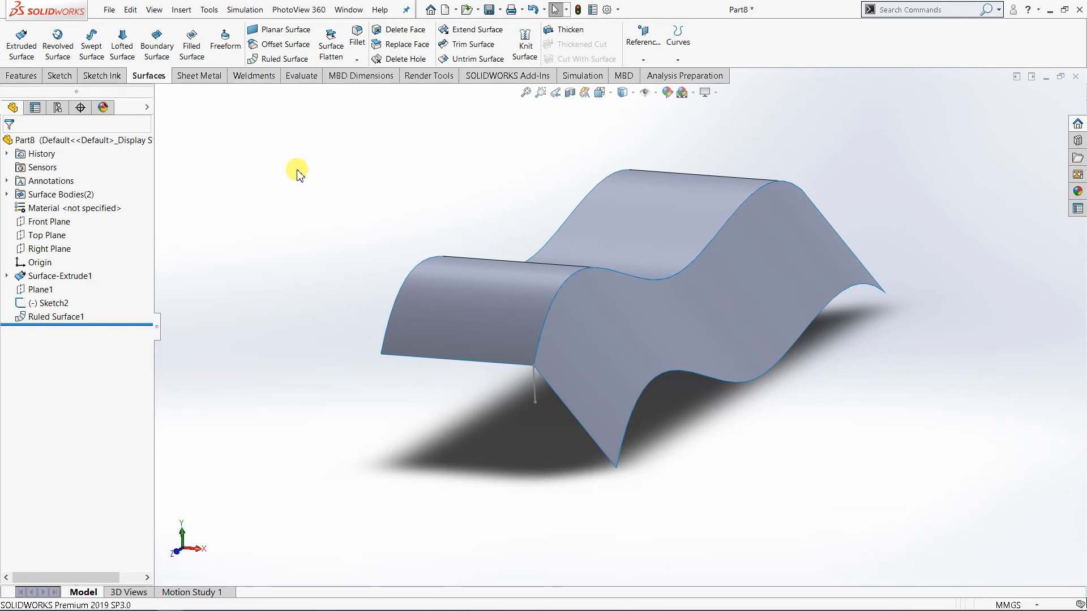
middle_click_drag(331, 219, 442, 241)
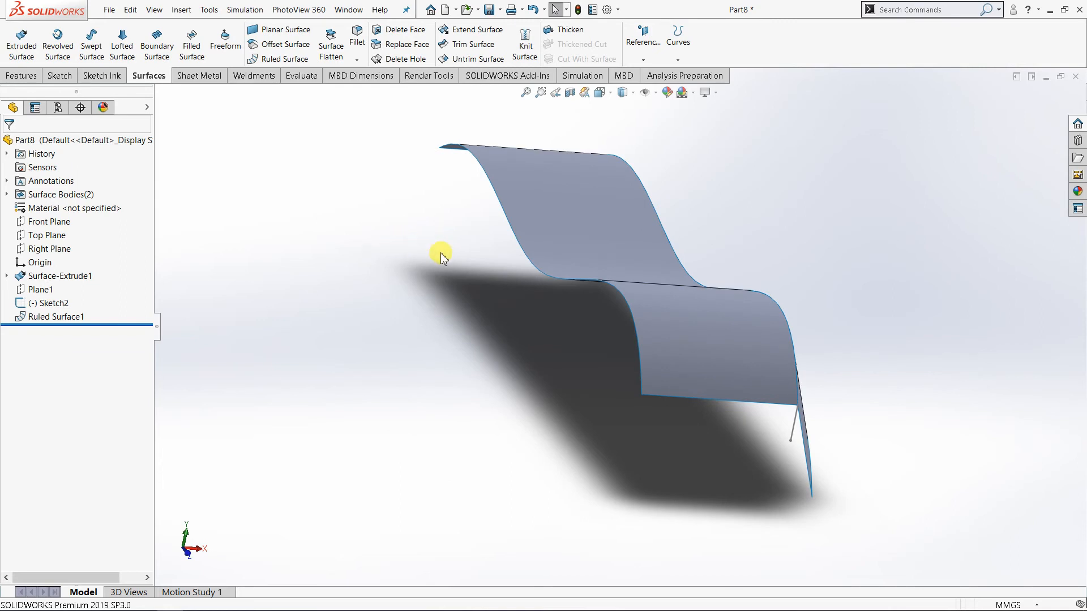
scroll(461, 243, "up", 2)
scroll(632, 274, "down", 2)
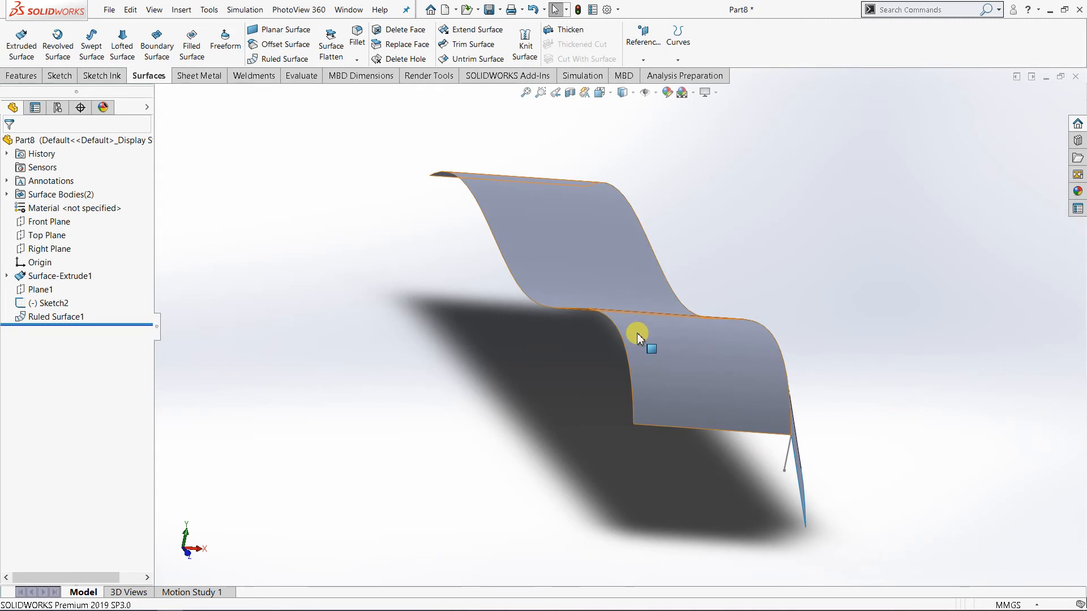
middle_click_drag(637, 334, 572, 334)
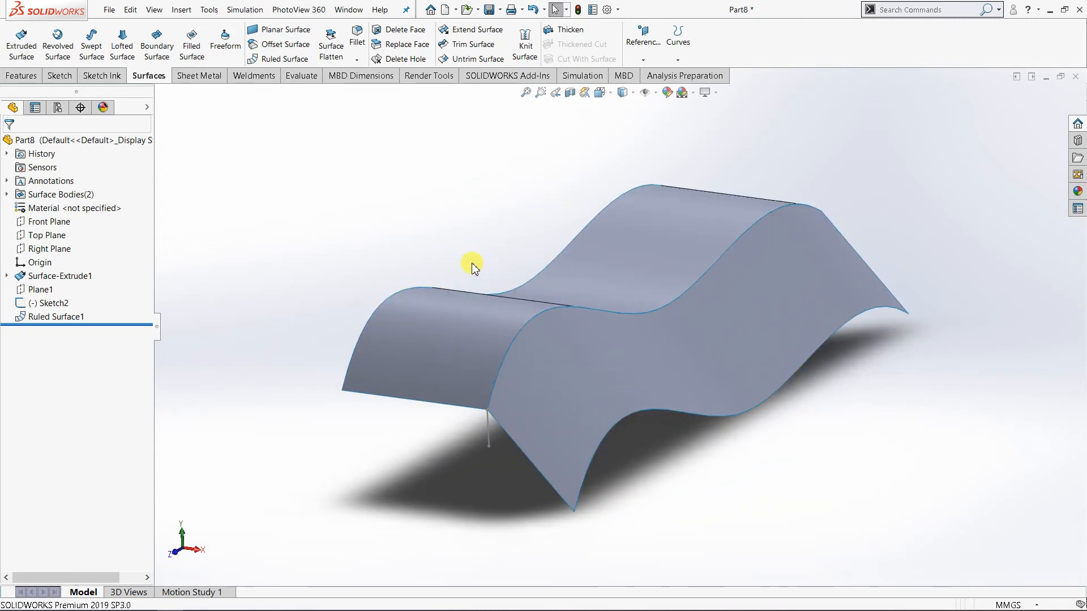
scroll(493, 289, "up", 3)
middle_click_drag(510, 311, 529, 349)
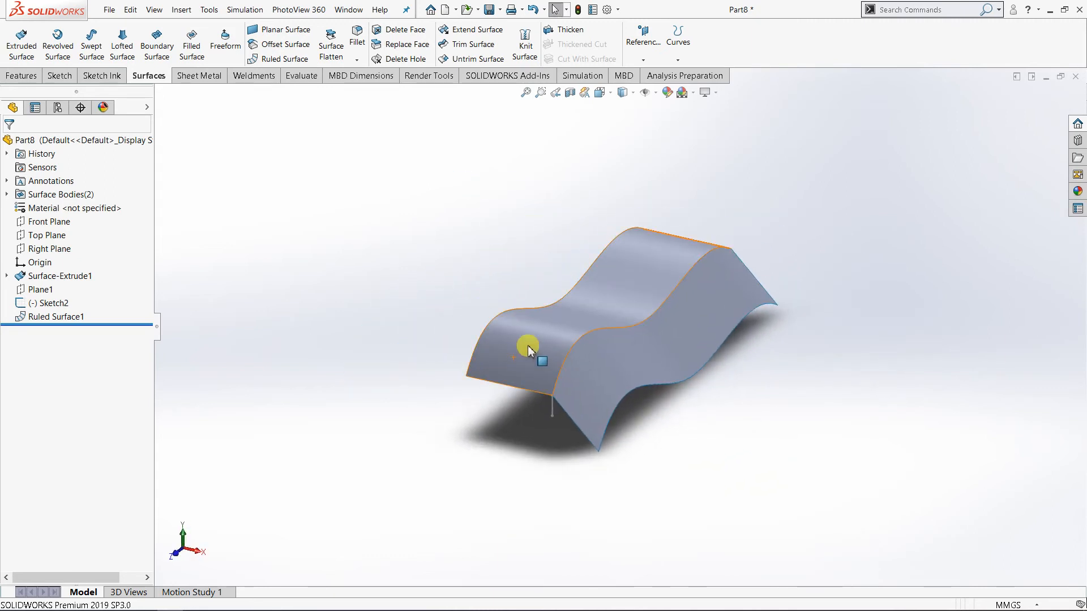
scroll(600, 323, "down", 2)
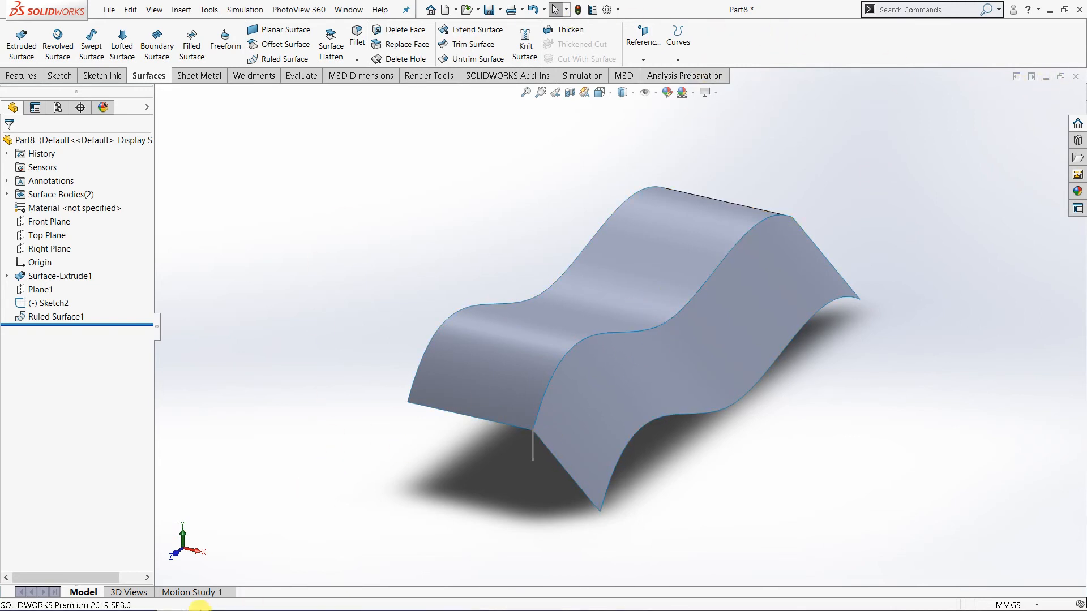
Close the current part without saving its changes and create a new part document.
left_click(350, 11)
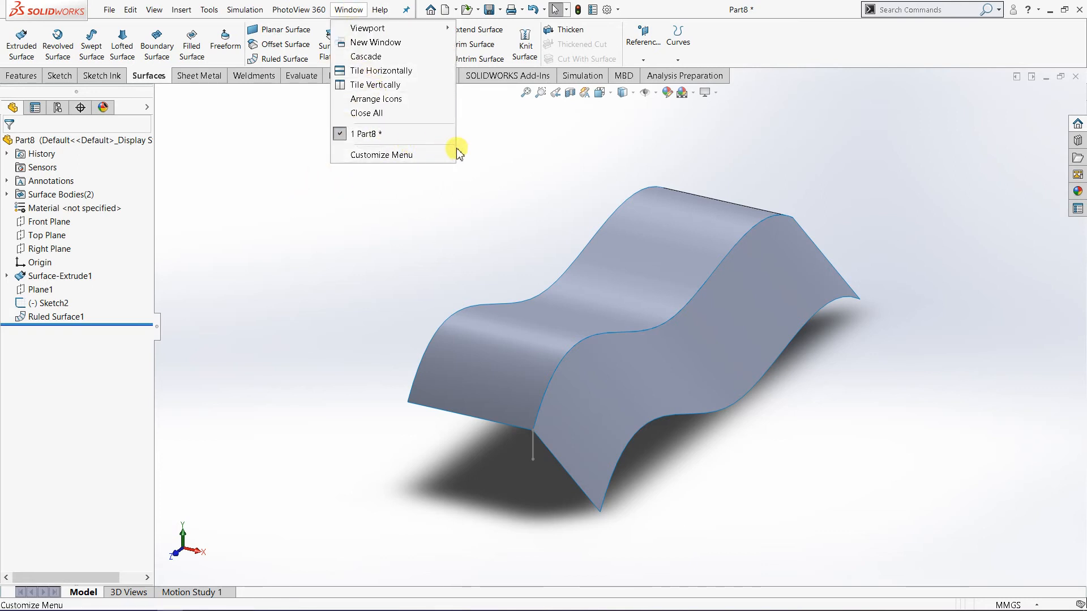
left_click(526, 167)
left_click(1078, 79)
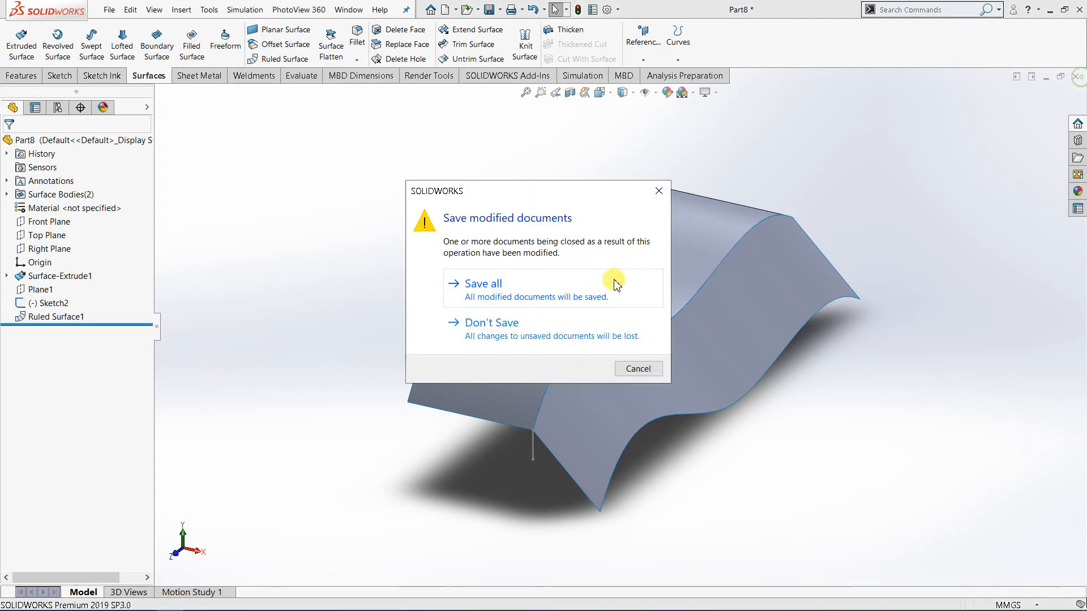
left_click(512, 323)
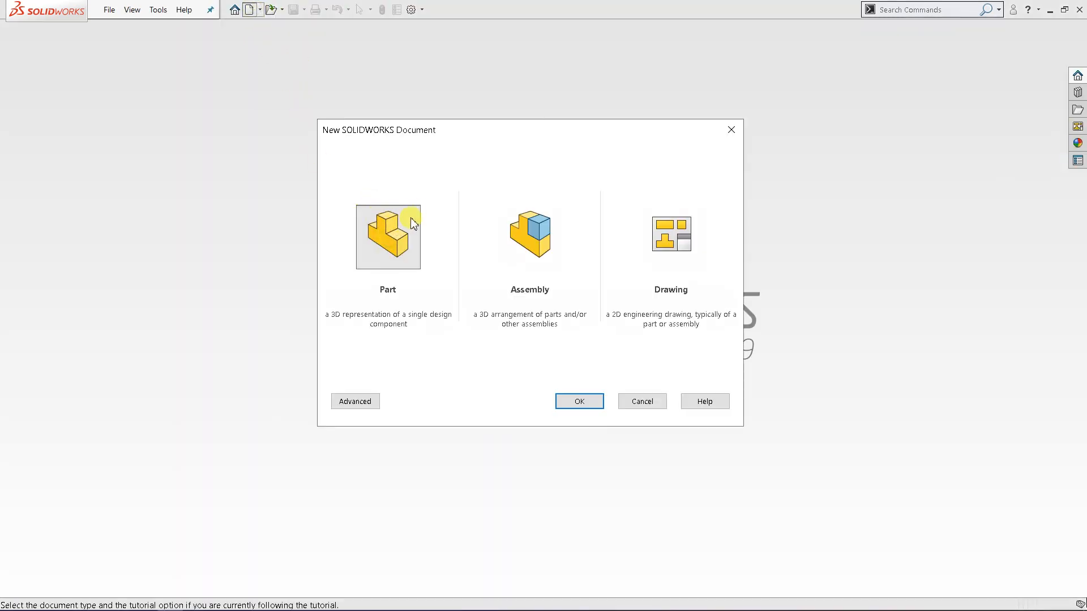
left_click(403, 206)
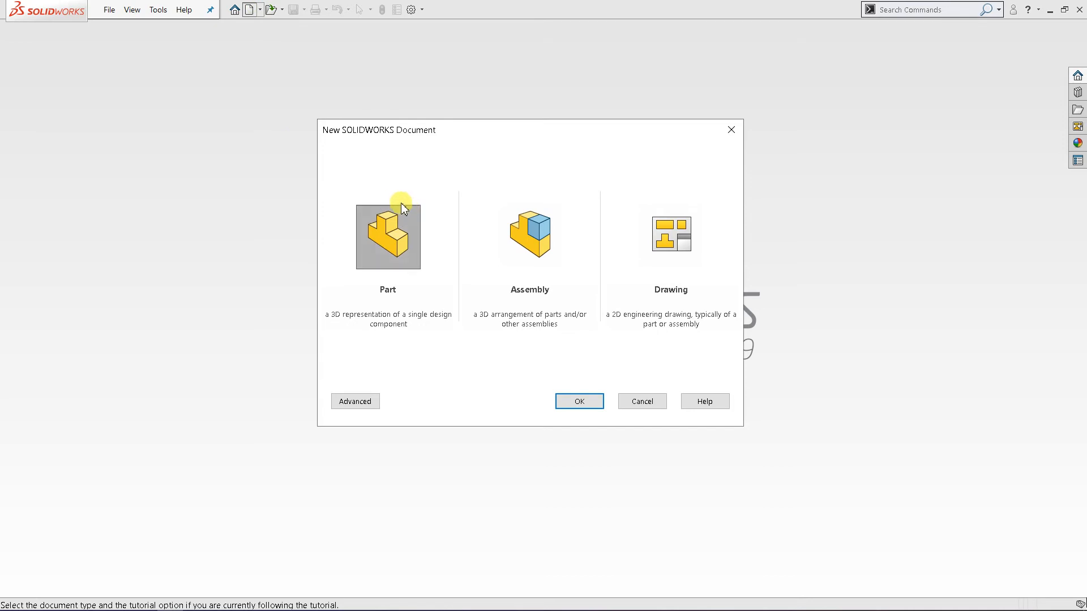
left_click(569, 402)
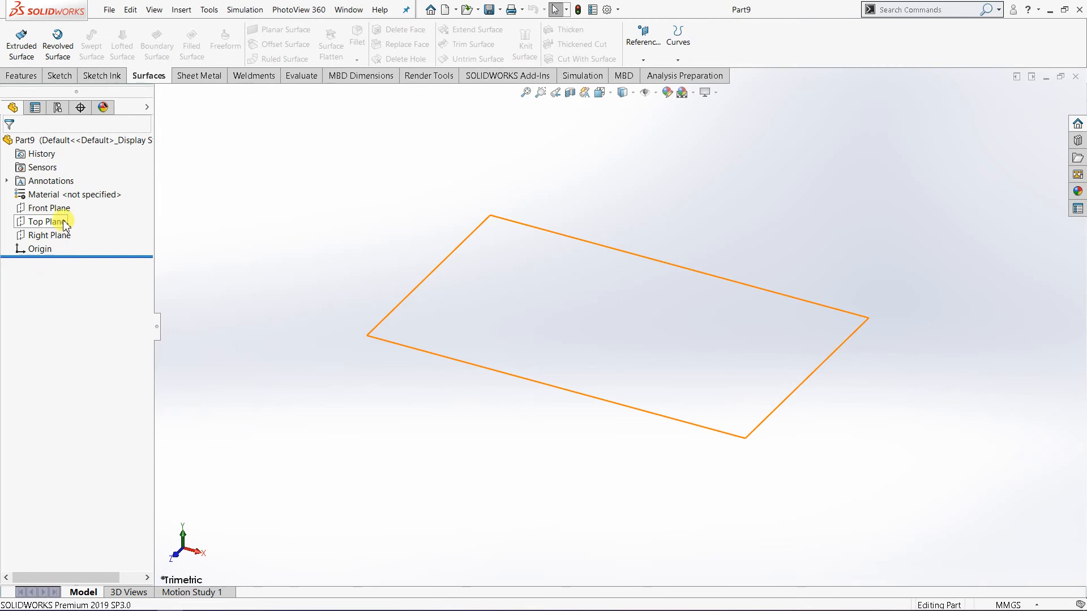
Start a sketch on the Front Plane, viewed face-on.
left_click(60, 209)
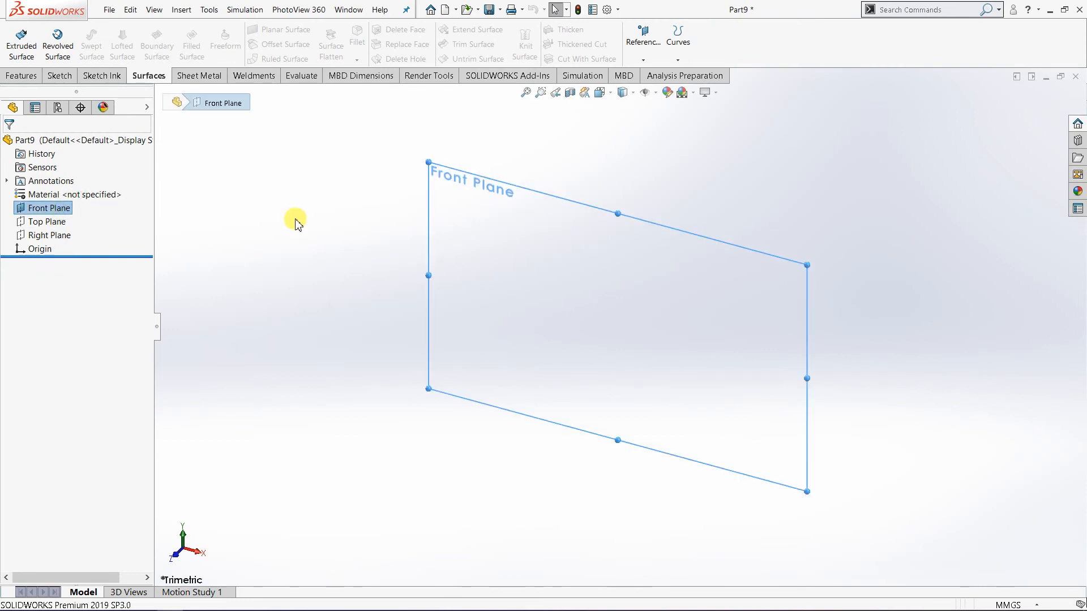
left_click(623, 92)
left_click(667, 152)
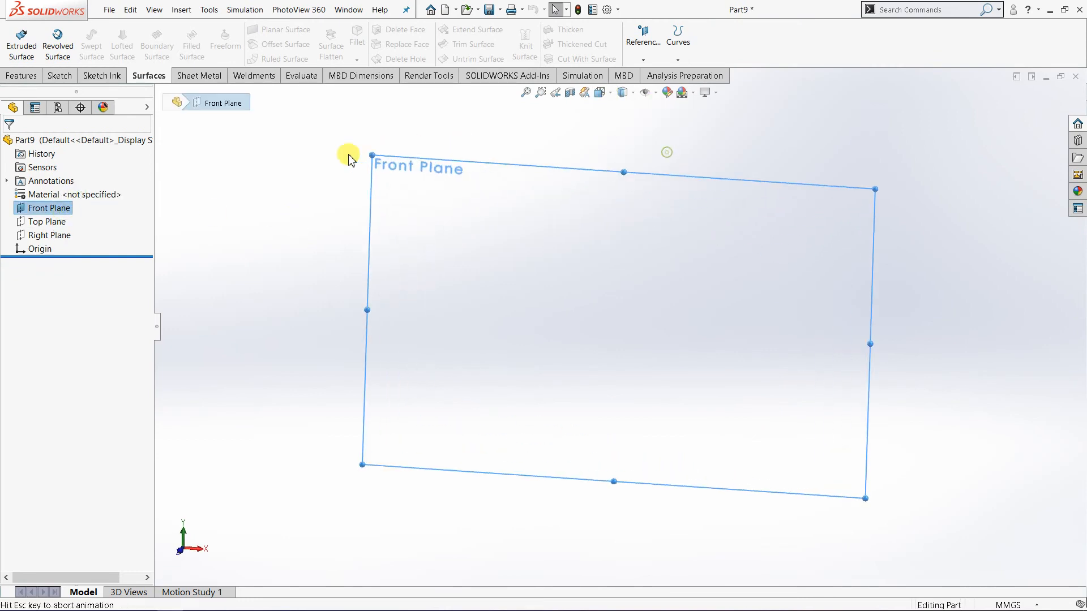
left_click(62, 76)
left_click(20, 46)
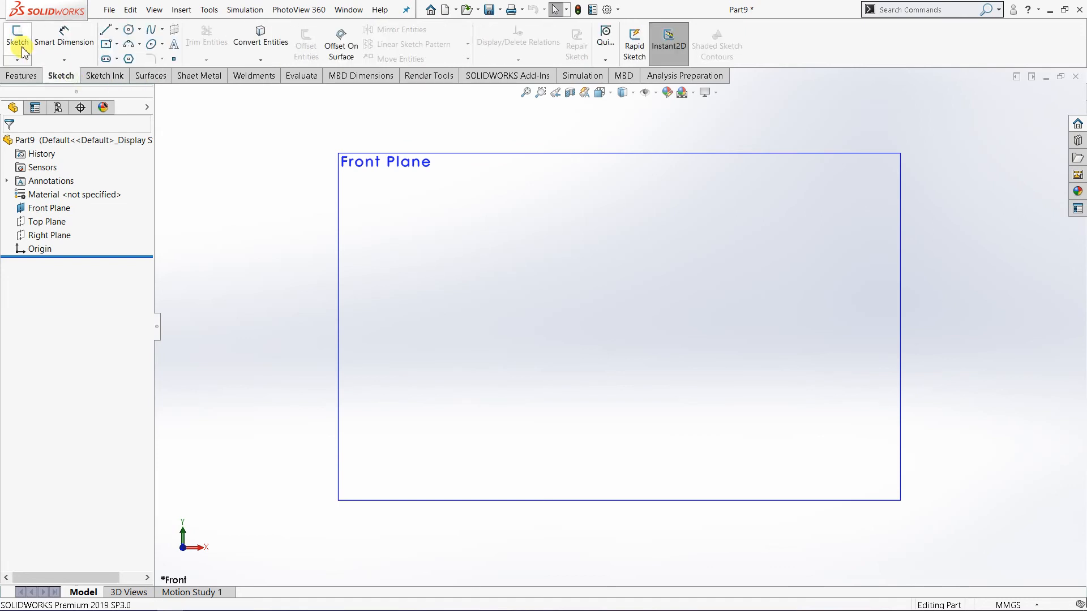
left_click(23, 53)
left_click(388, 163)
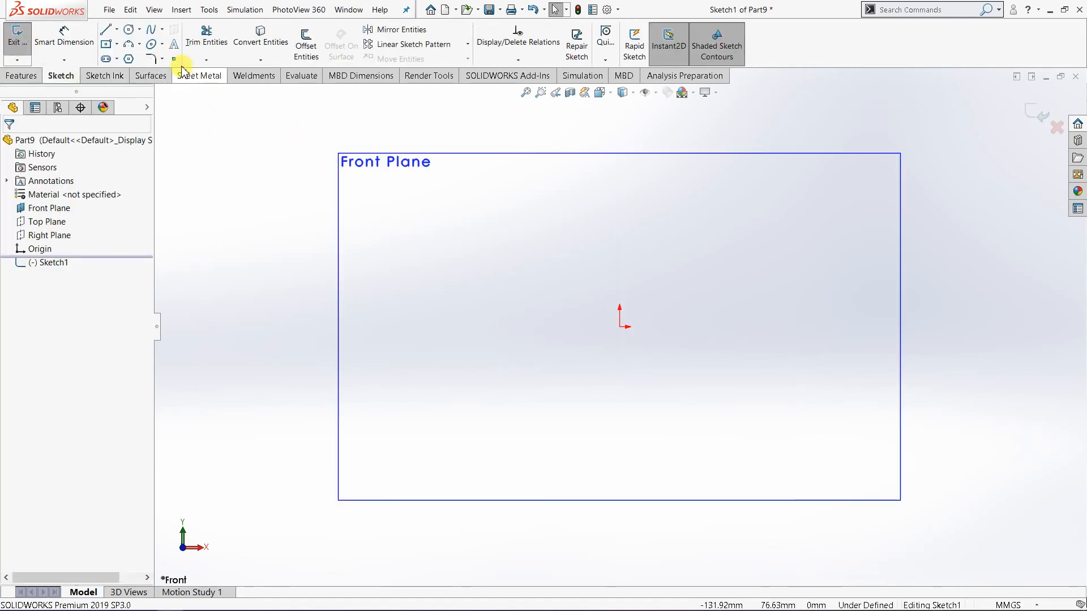
left_click(138, 45)
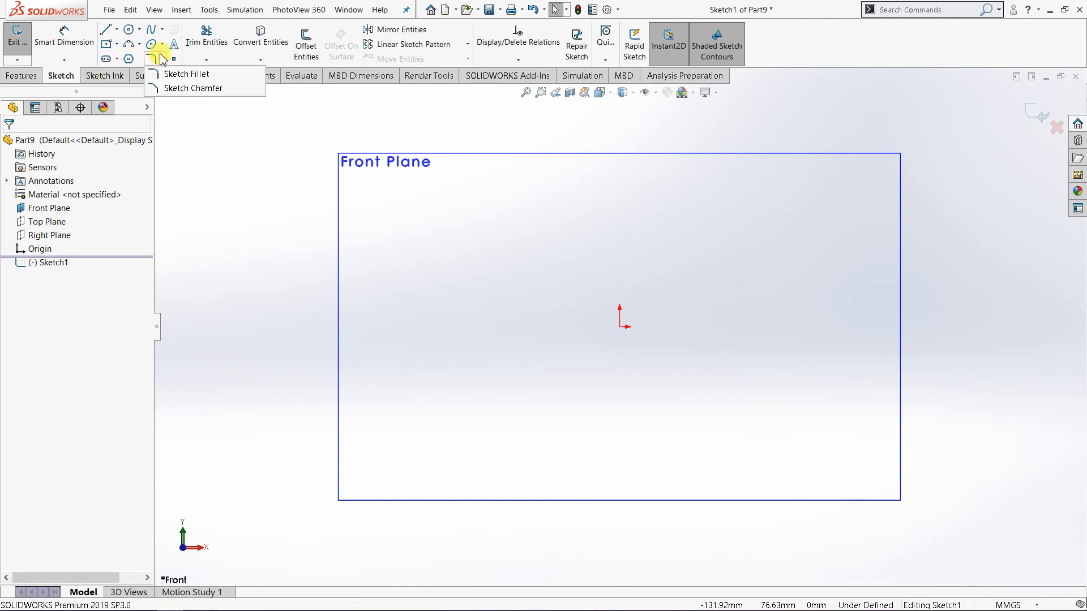
mouse_move(161, 49)
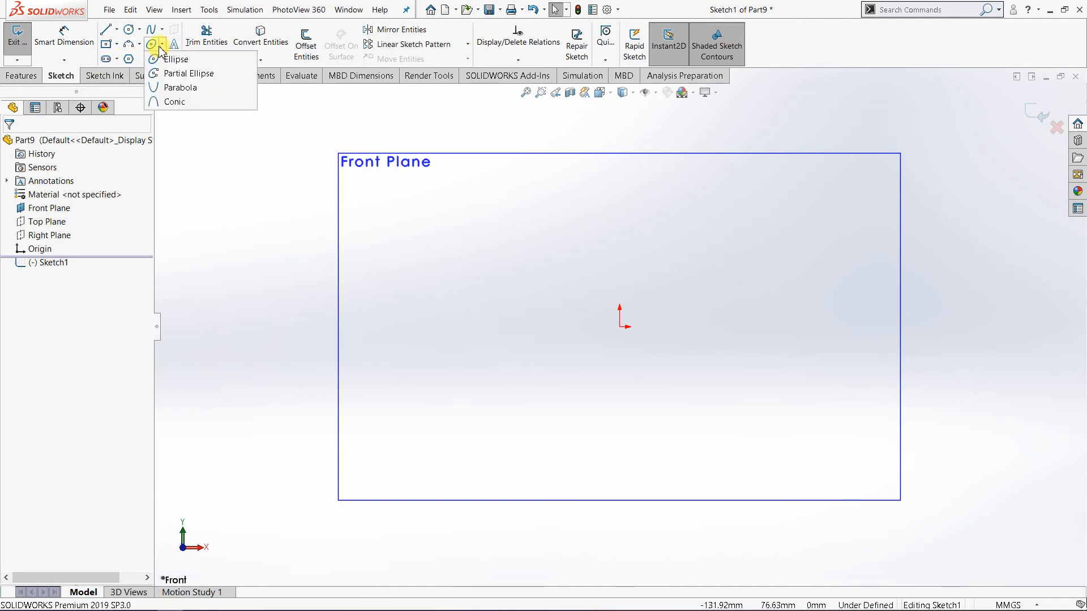
left_click(187, 73)
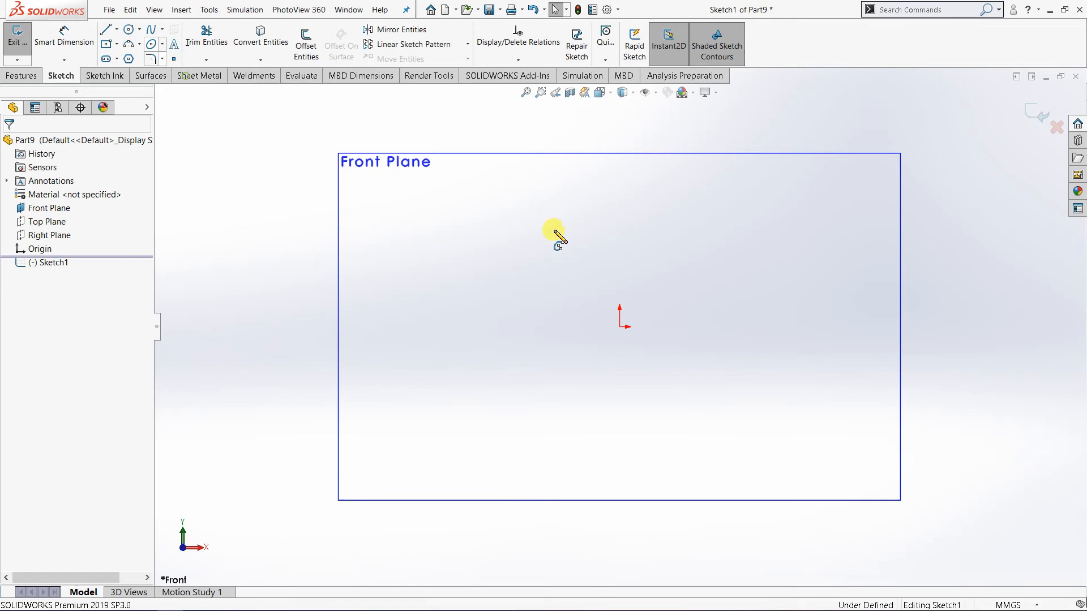
left_click(620, 326)
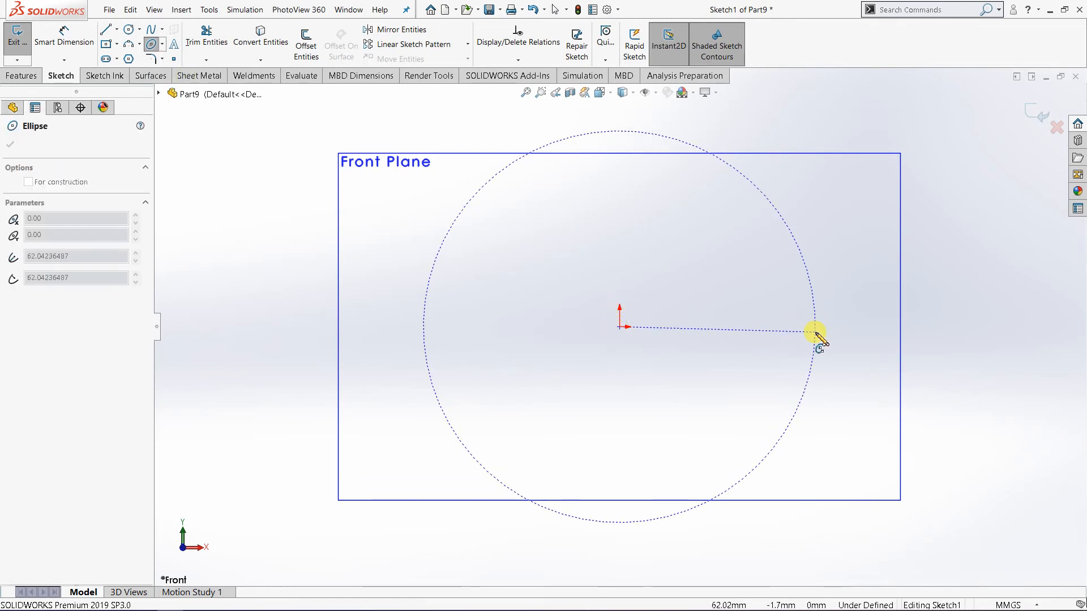
left_click(814, 331)
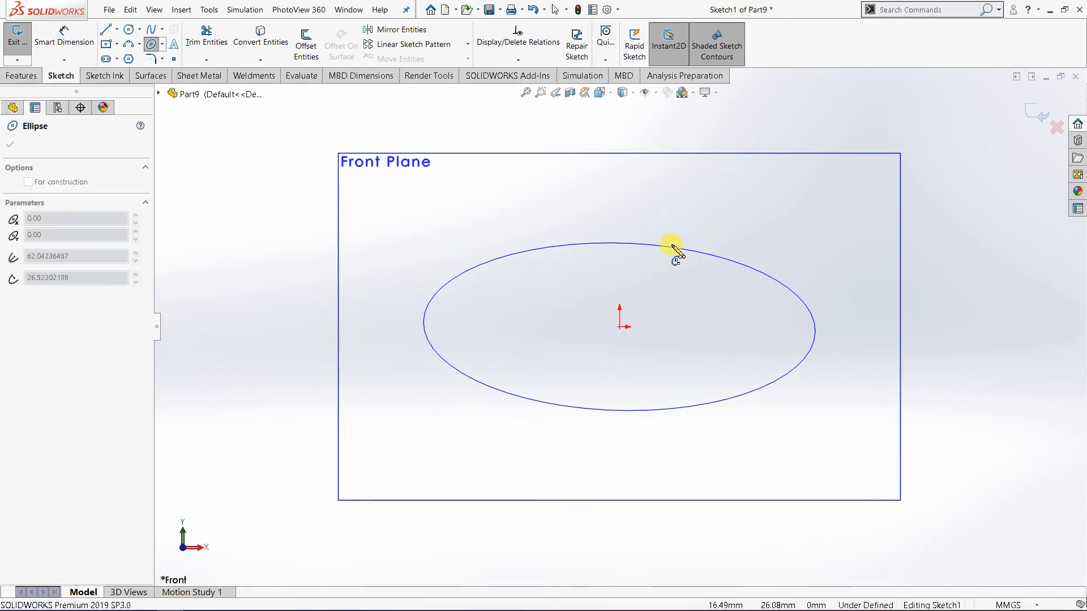
right_click(679, 249)
left_click(685, 253)
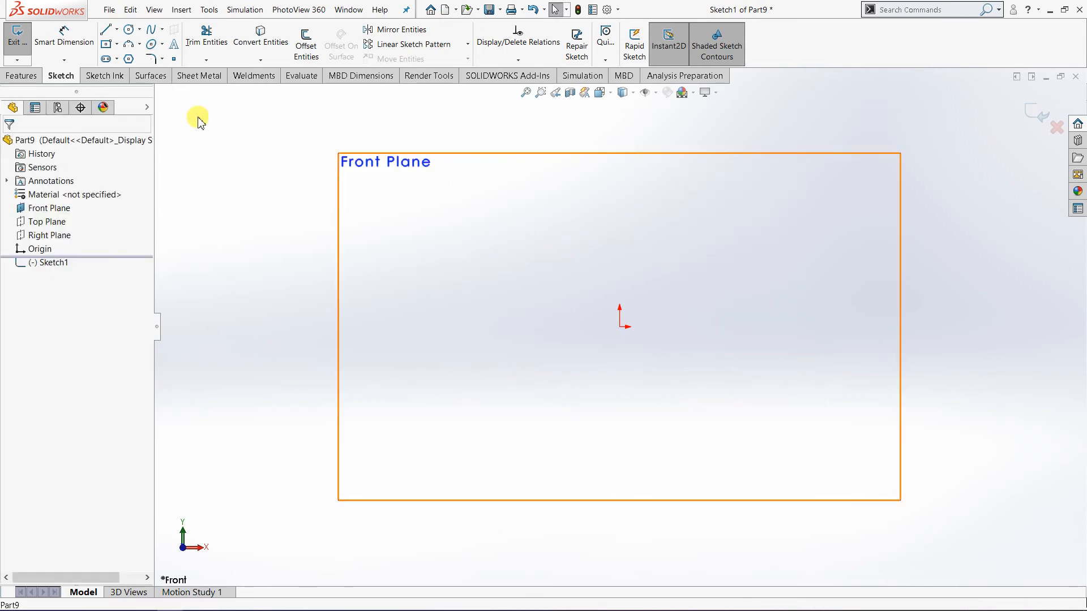
Sketch a full ellipse centred on the origin, with a horizontal semi-axis of about 62 mm and a vertical one of about 24 mm.
left_click(152, 46)
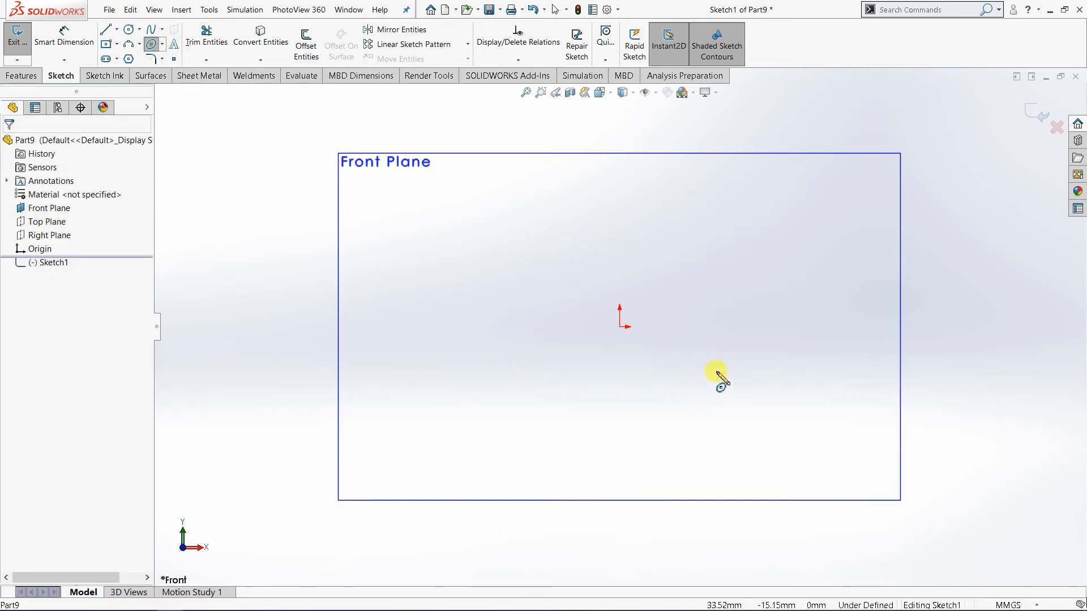
left_click(621, 327)
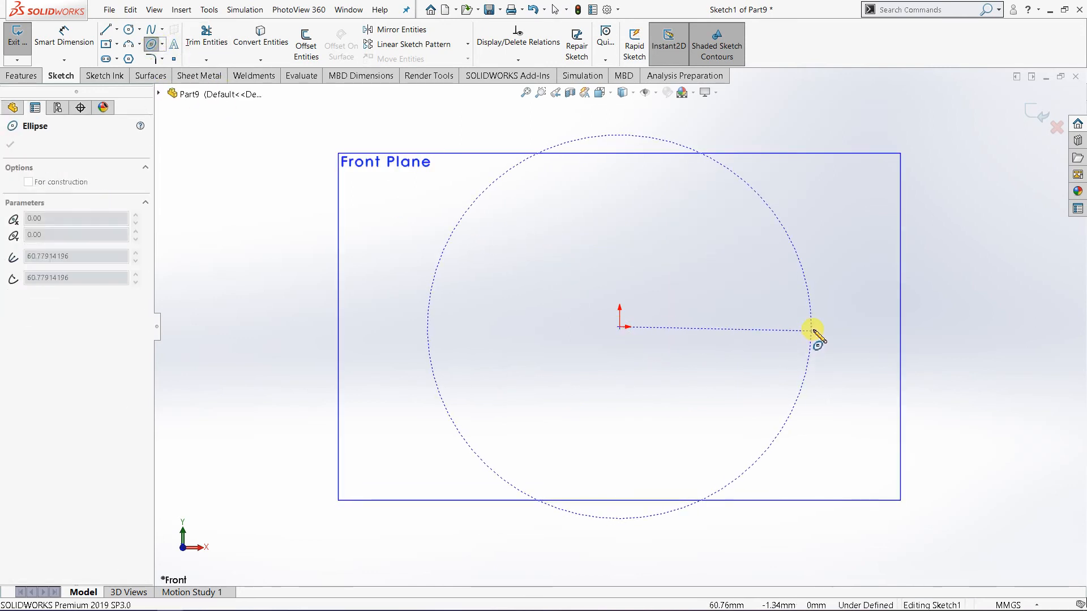
left_click(815, 326)
left_click(678, 252)
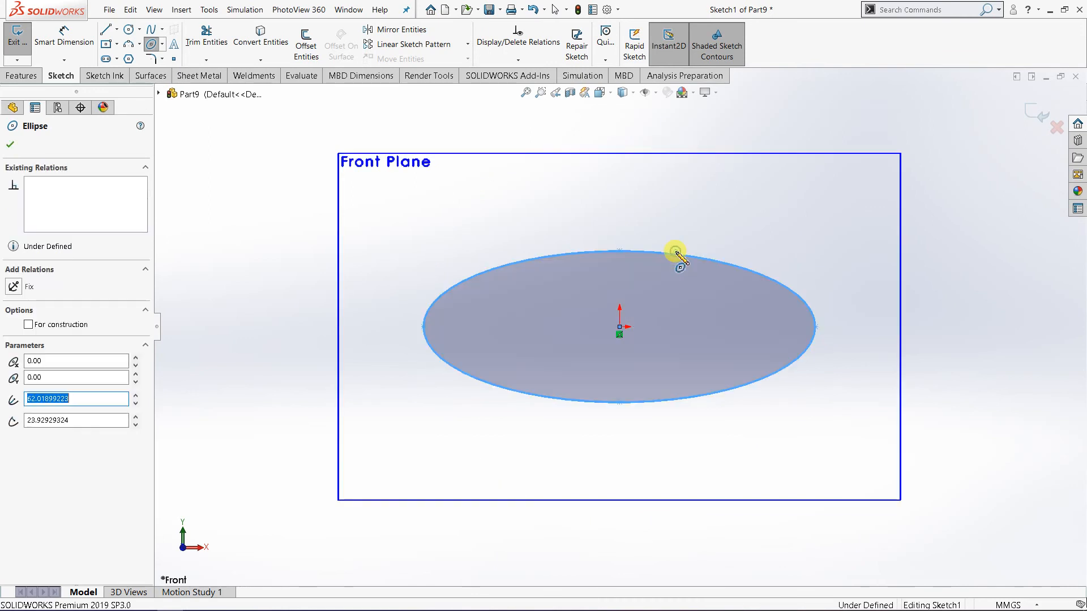
left_click(9, 146)
left_click(451, 261)
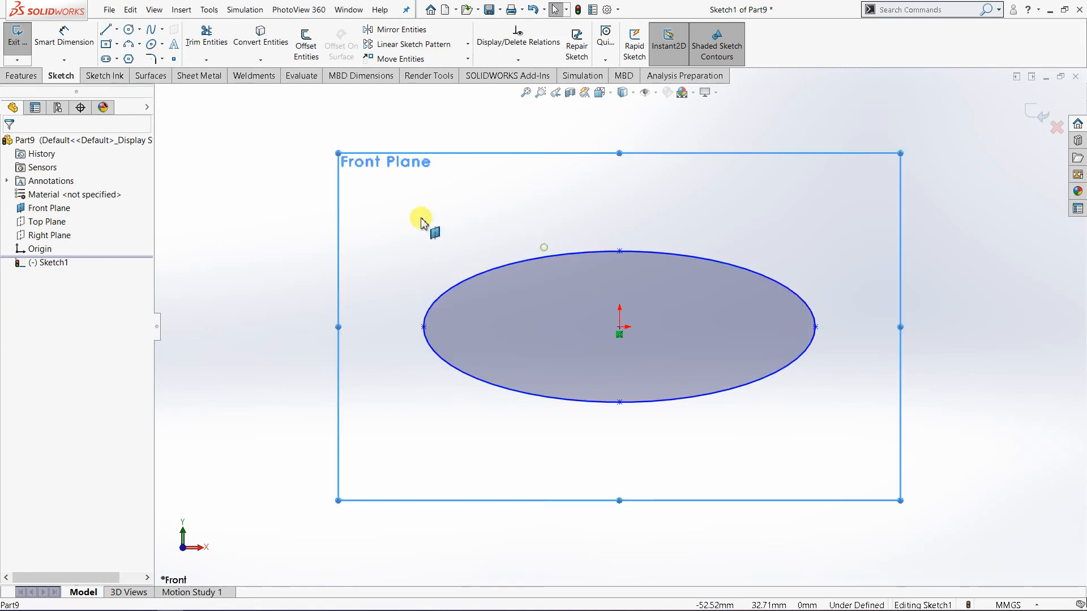
Draw a horizontal line through the origin joining the two end points of the ellipse's major axis.
mouse_move(619, 347)
middle_mouse_down()
mouse_move(589, 385)
mouse_move(583, 379)
middle_mouse_up()
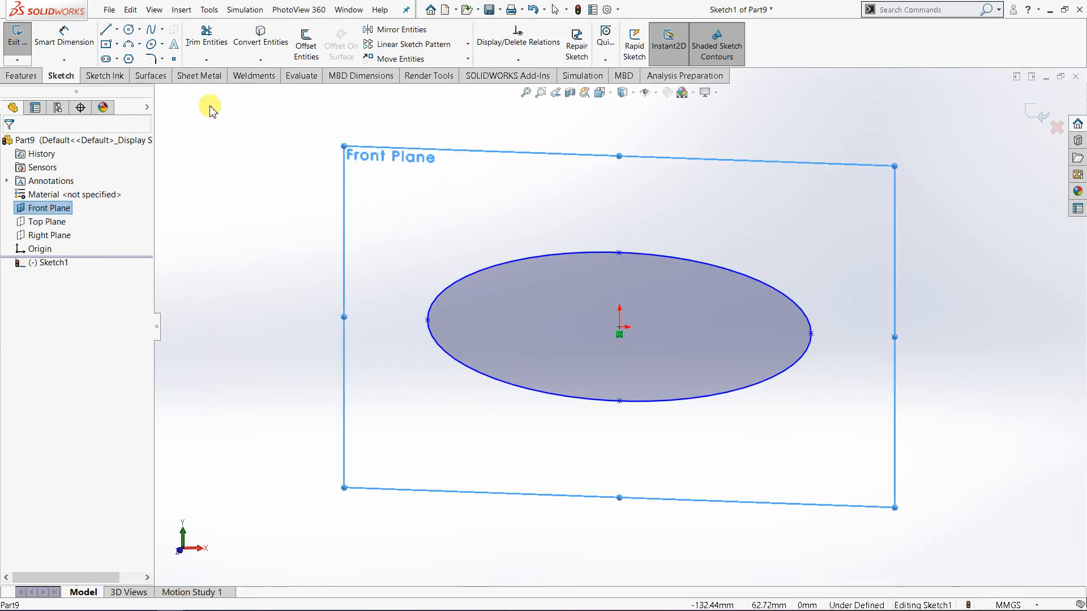
left_click(601, 93)
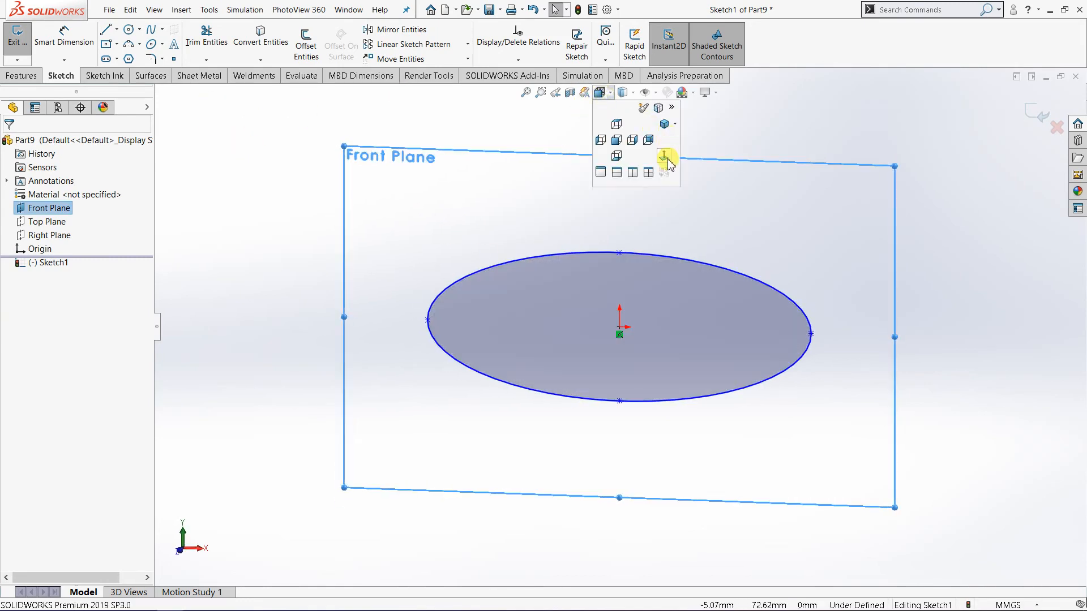
left_click(665, 157)
left_click(106, 32)
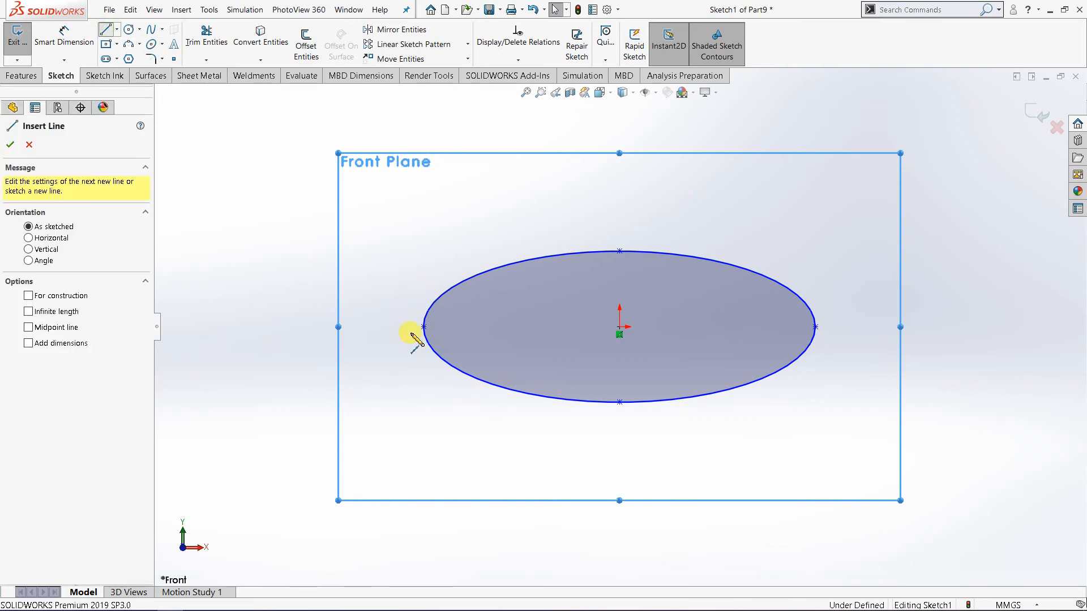
left_click(424, 327)
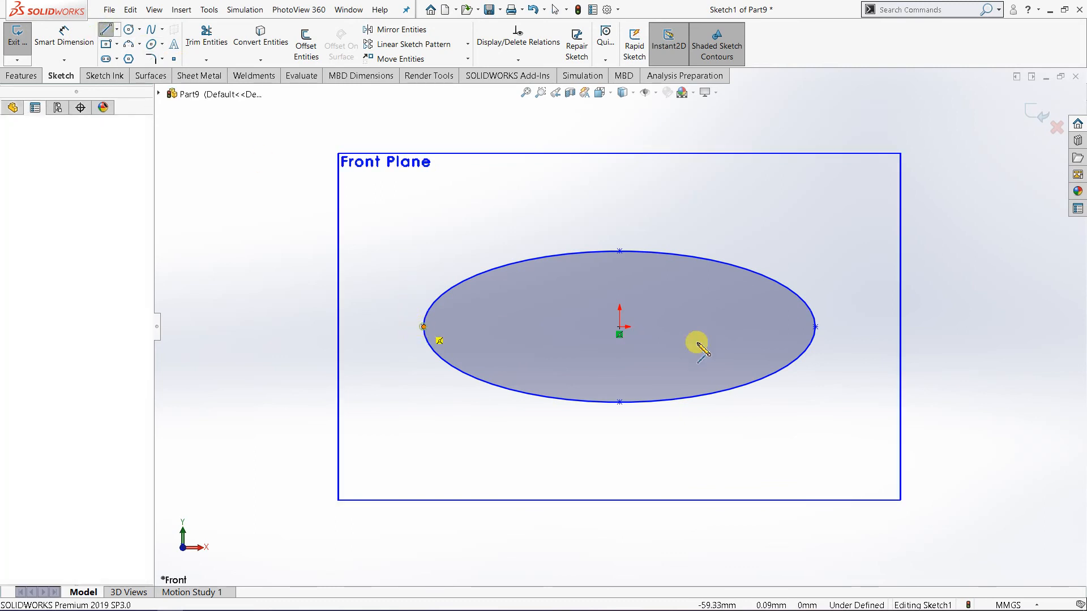
left_click(817, 328)
right_click(851, 341)
left_click(854, 340)
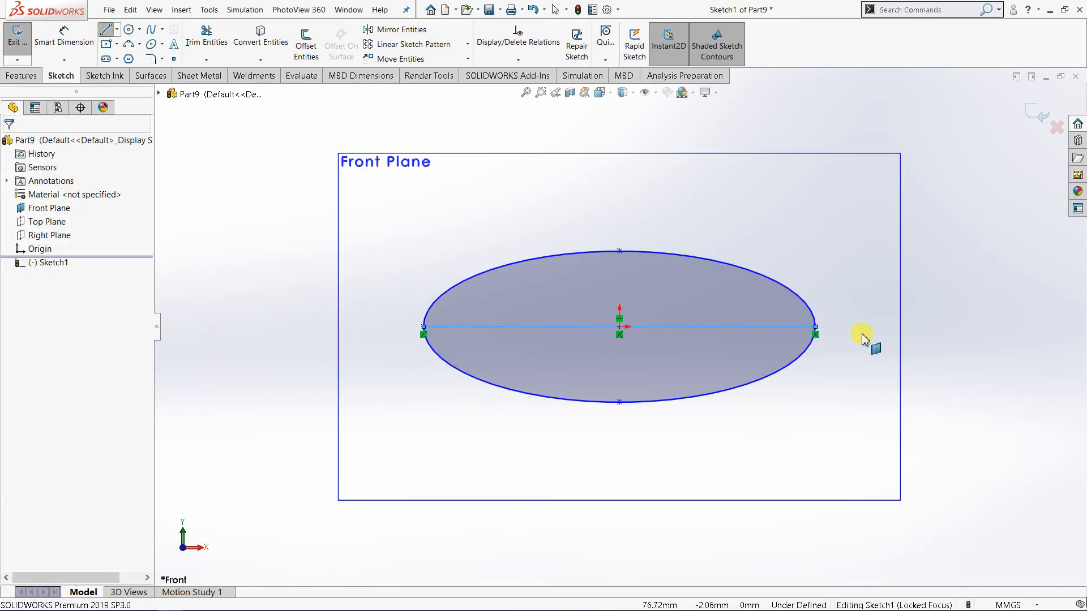
left_click(863, 338)
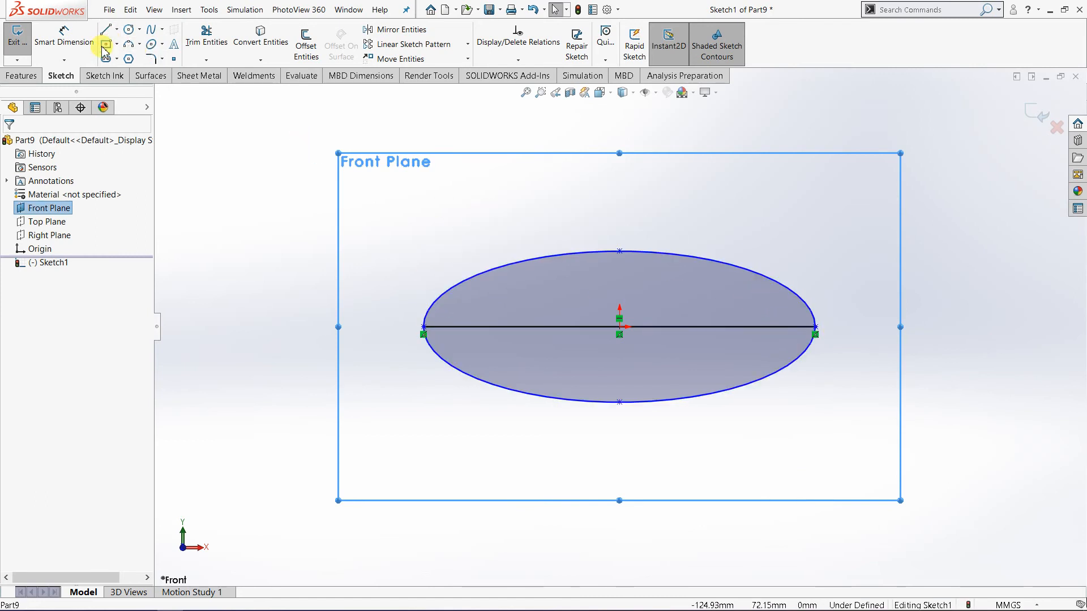
Convert the horizontal line across the ellipse to construction geometry.
left_click(139, 45)
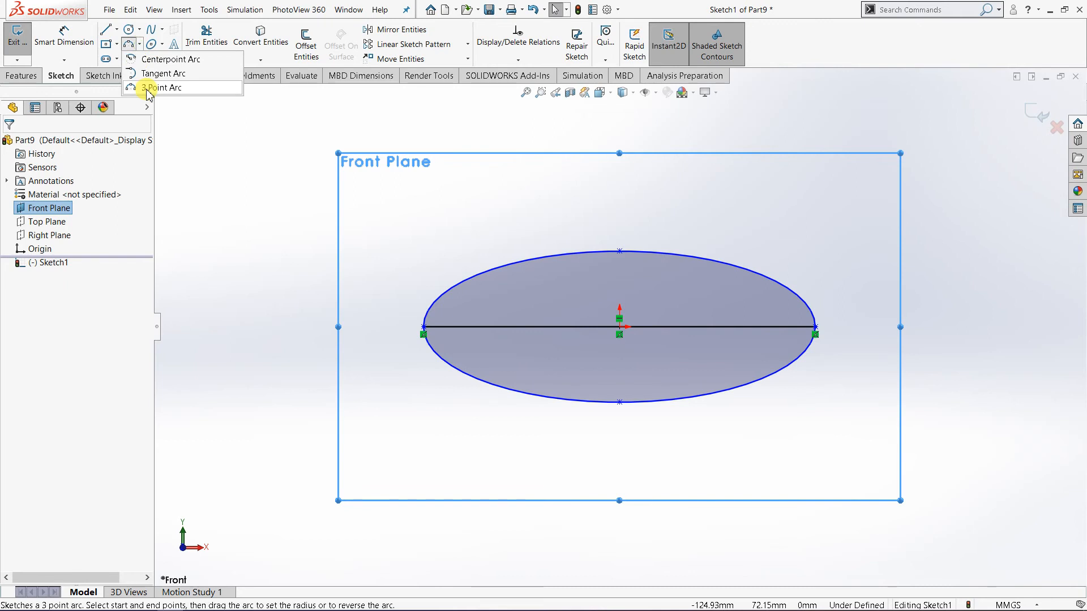
left_click(250, 164)
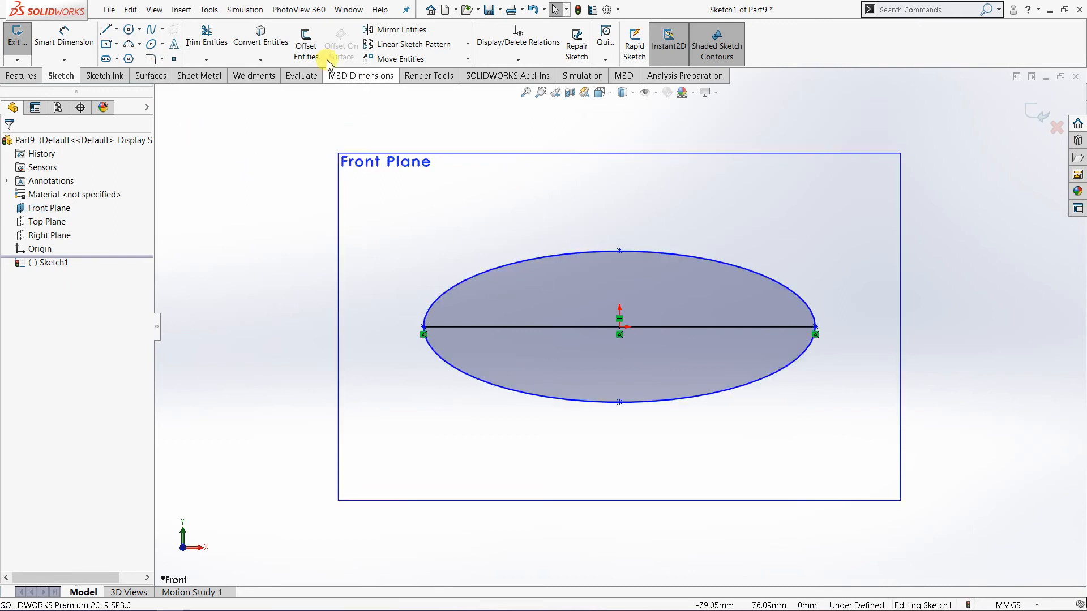
left_click(551, 327)
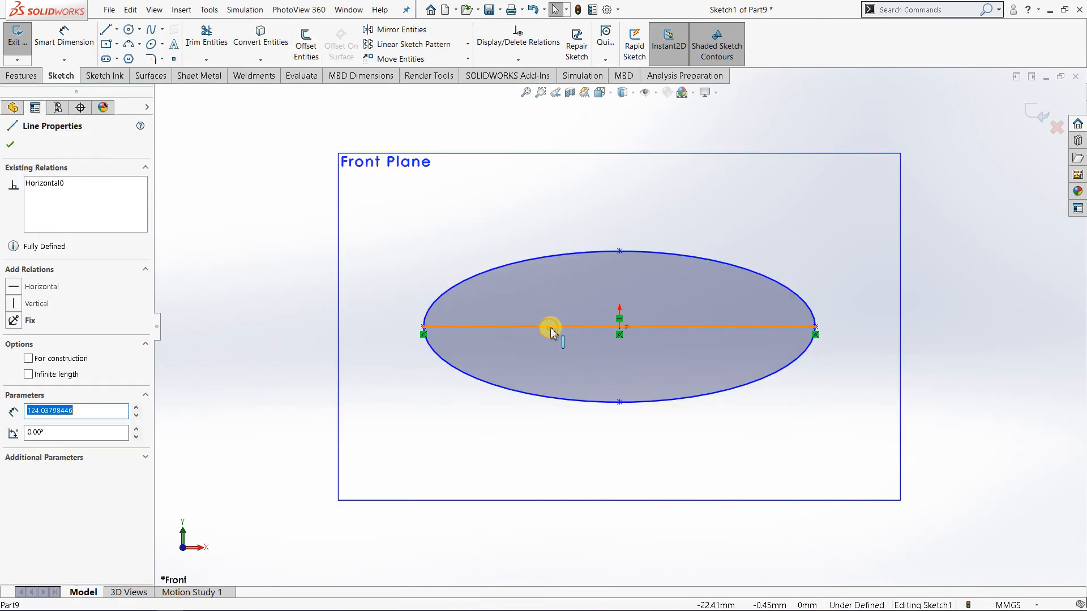
right_click(551, 327)
left_click(576, 278)
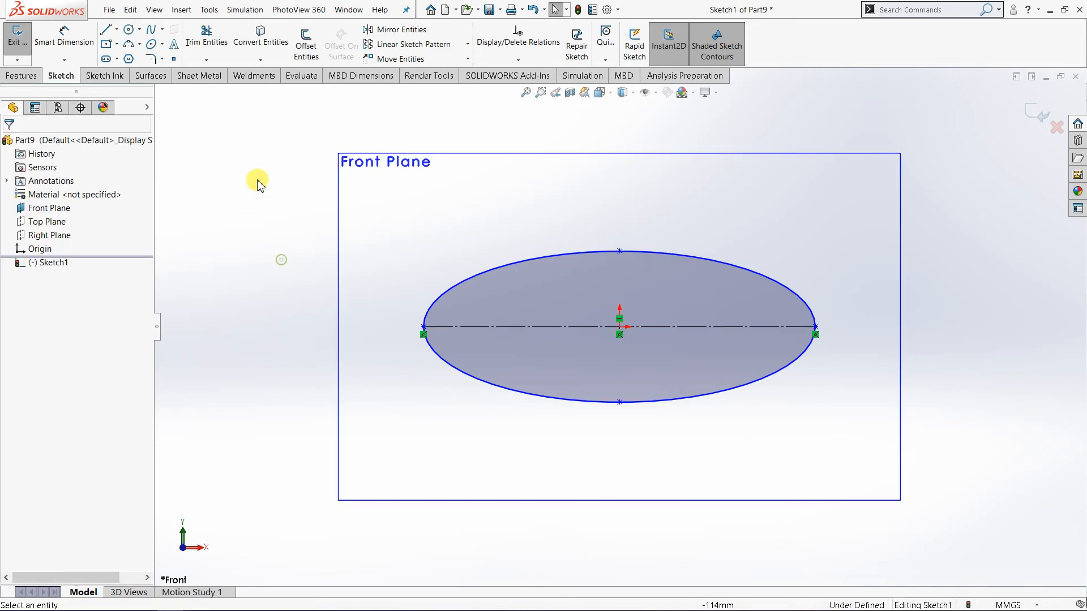
Power-trim the lower half of the ellipse below the construction line and exit the sketch.
left_click(207, 35)
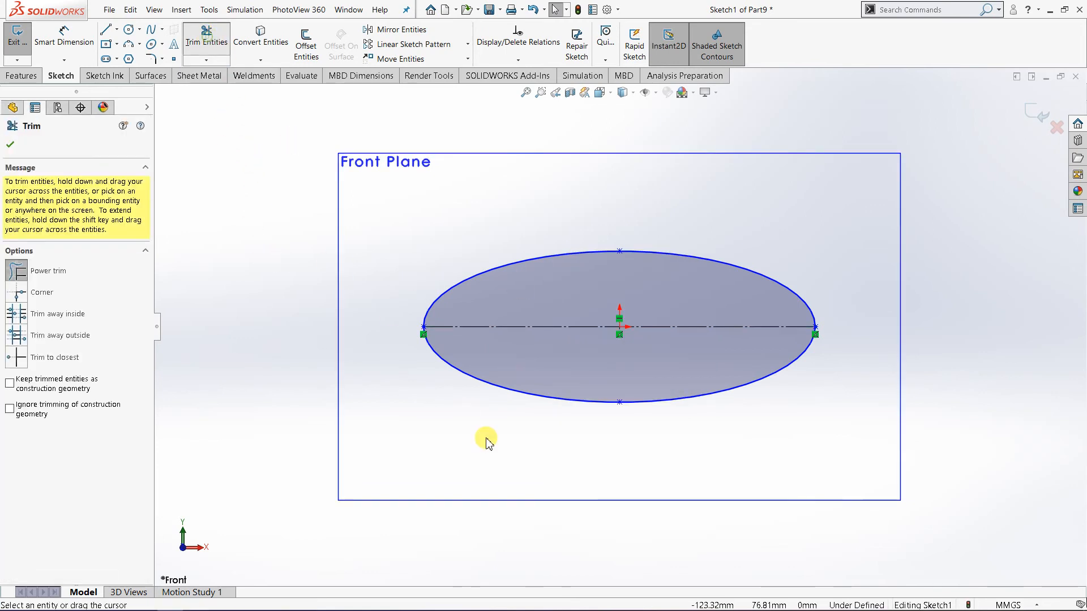
left_click(501, 377)
left_click(13, 144)
mouse_move(315, 253)
middle_mouse_down()
mouse_move(524, 388)
mouse_move(532, 316)
middle_mouse_up()
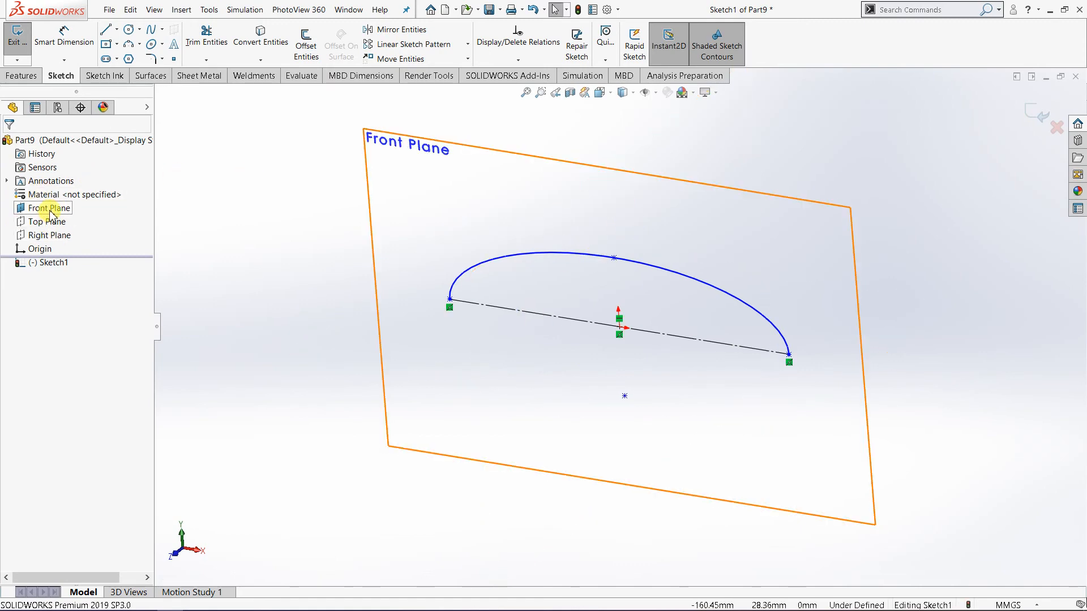
left_click(1040, 120)
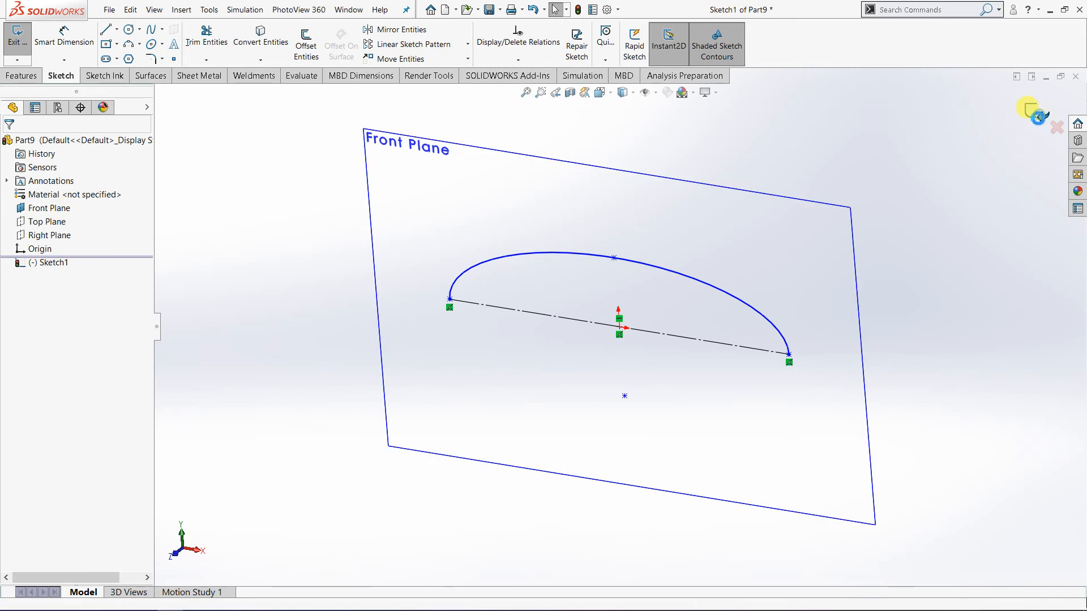
Hide the Front Plane and bring up the surface modelling commands.
left_click(56, 208)
right_click(57, 209)
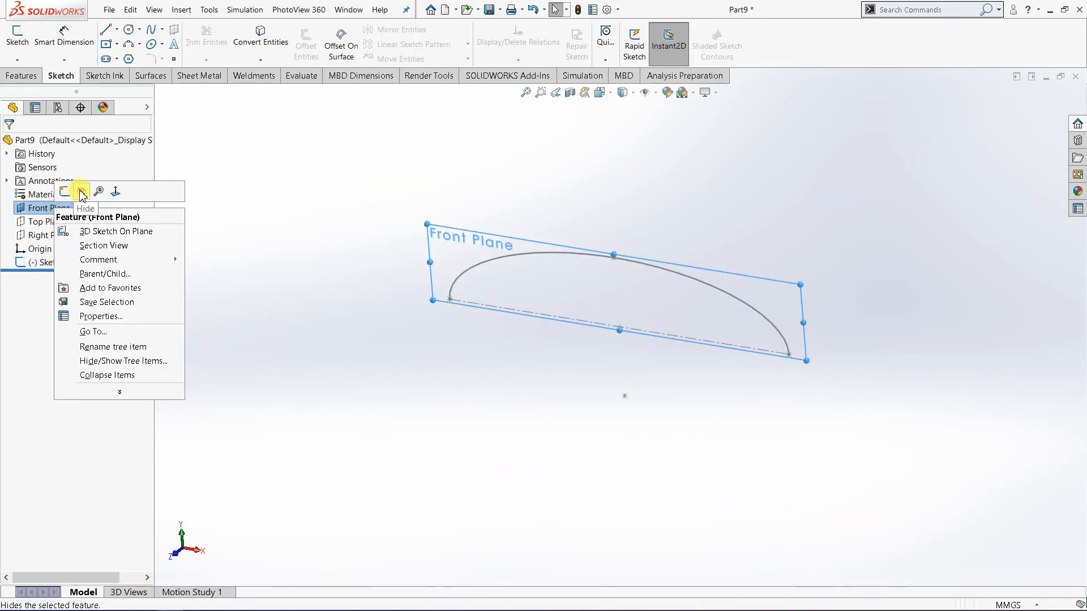
left_click(83, 194)
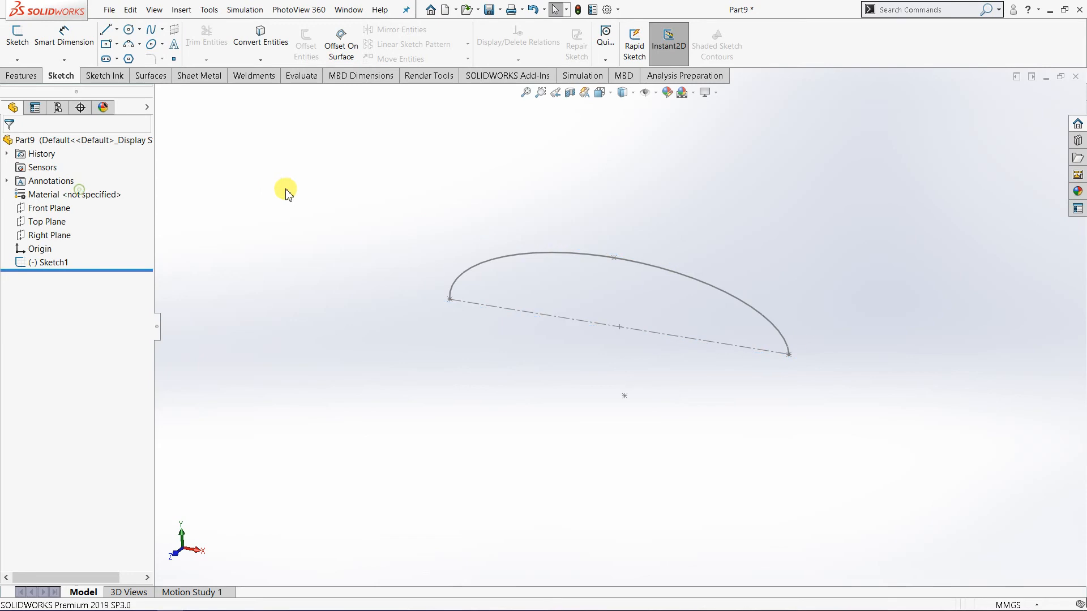
left_click(148, 74)
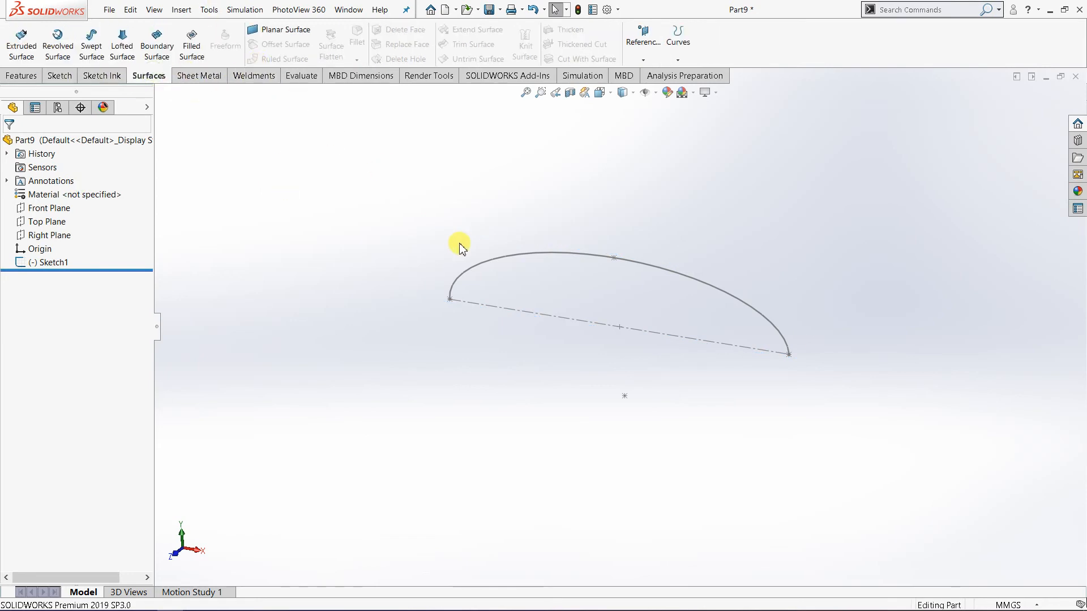
Reopen the half-ellipse sketch for editing.
middle_click_drag(459, 243, 460, 226)
right_click(61, 264)
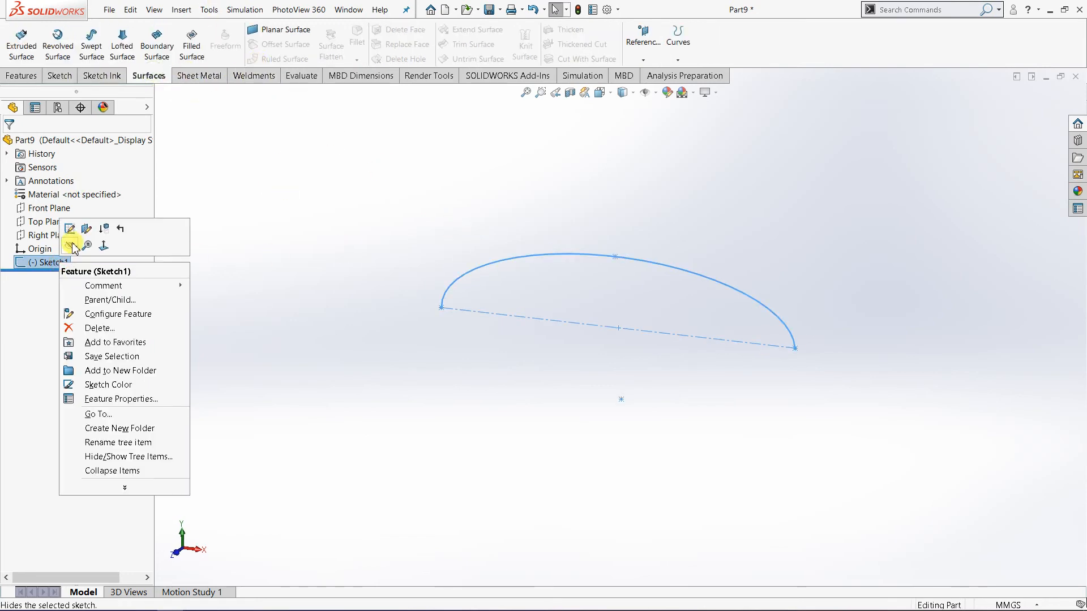
left_click(76, 231)
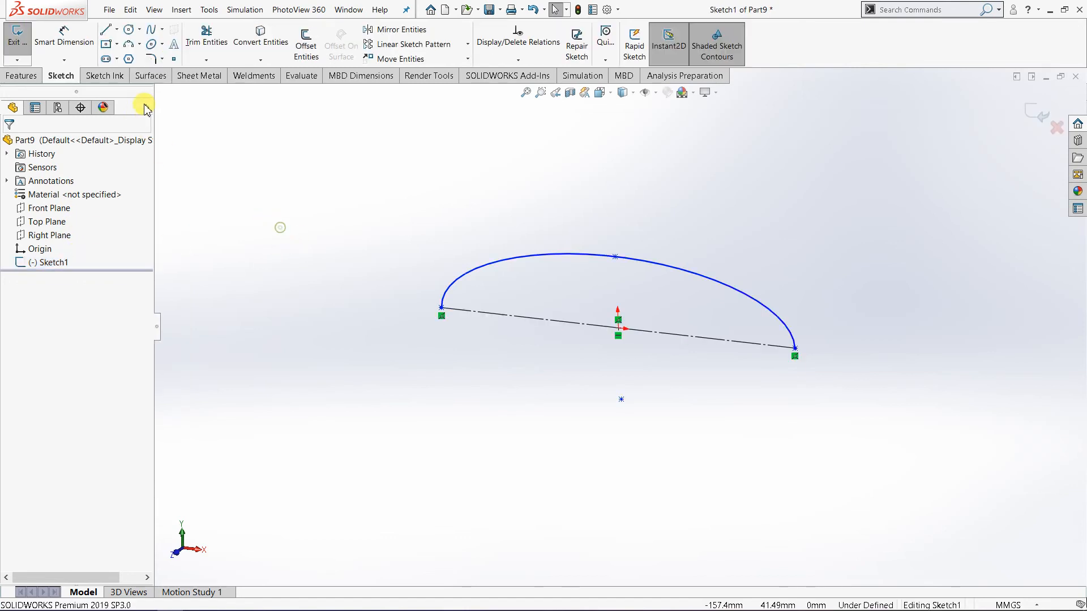
left_click(150, 76)
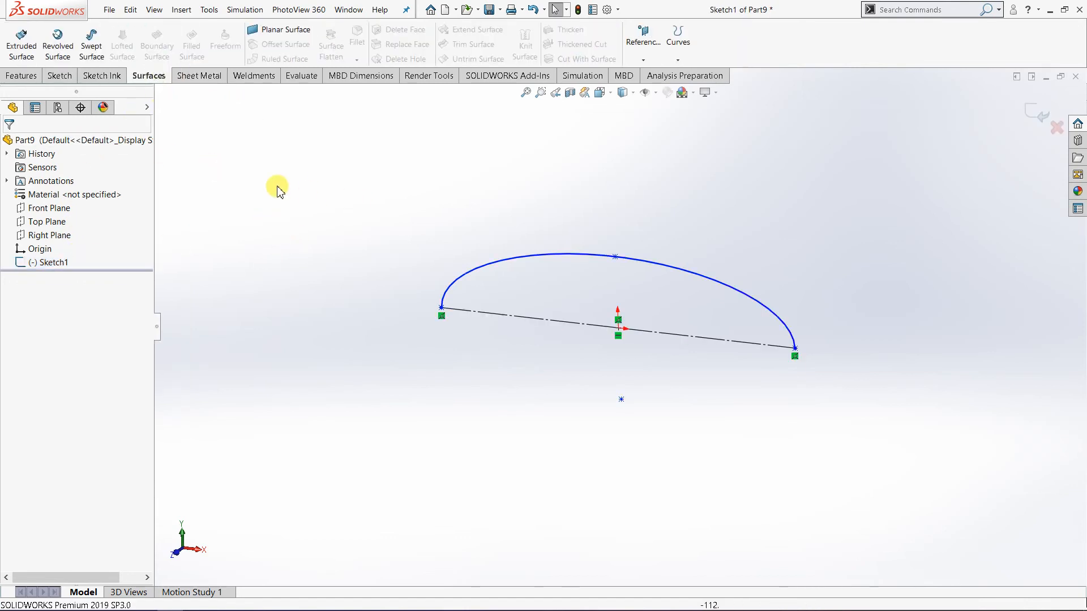
mouse_move(400, 268)
middle_mouse_down()
mouse_move(559, 315)
mouse_move(580, 296)
middle_mouse_up()
left_click(580, 296)
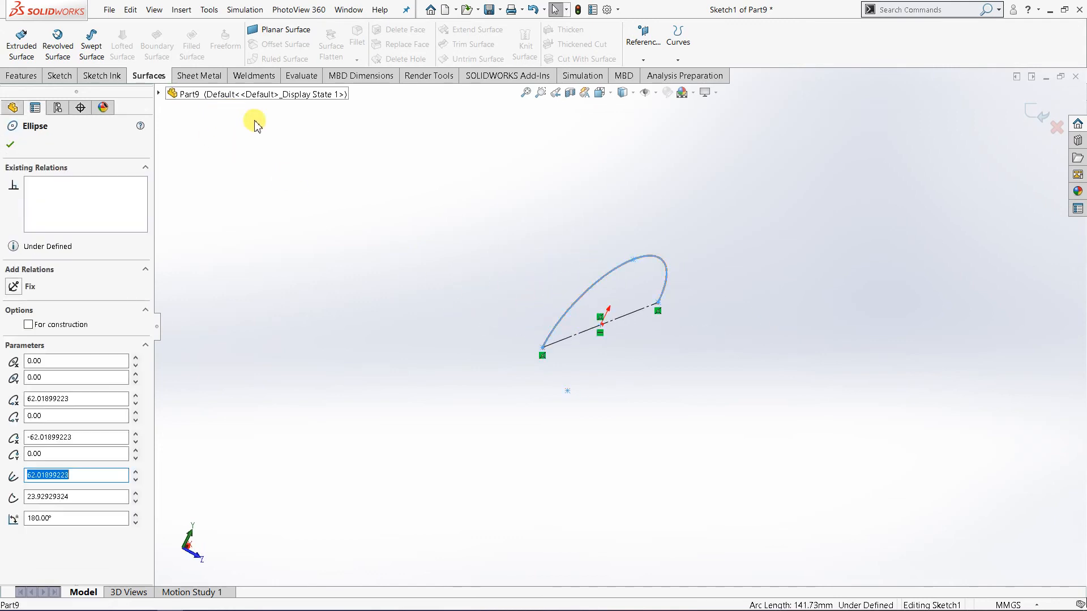
left_click(10, 144)
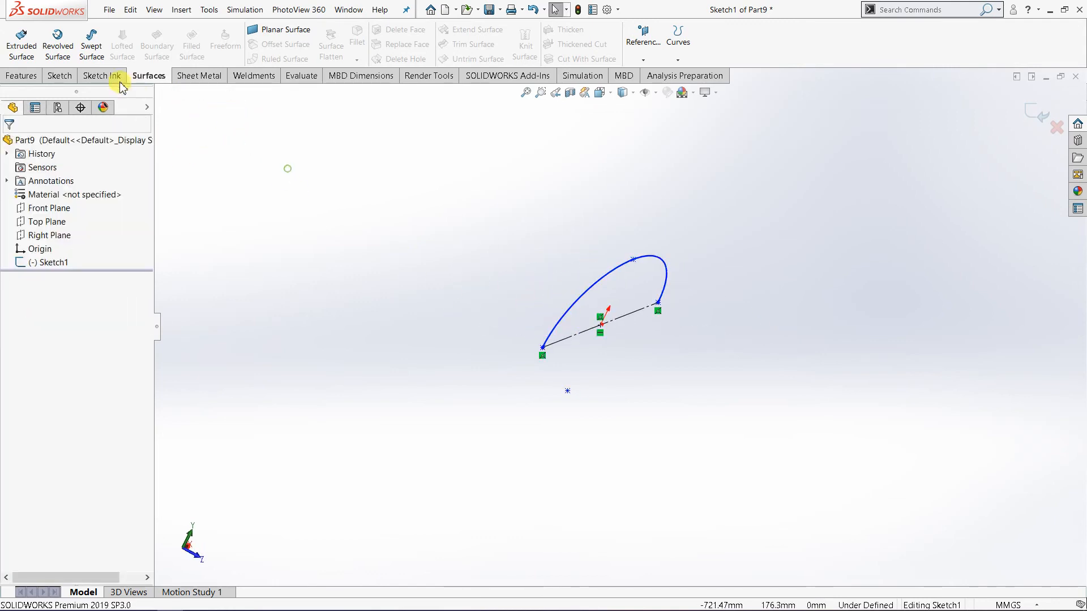
left_click(60, 75)
middle_click_drag(359, 199, 327, 204)
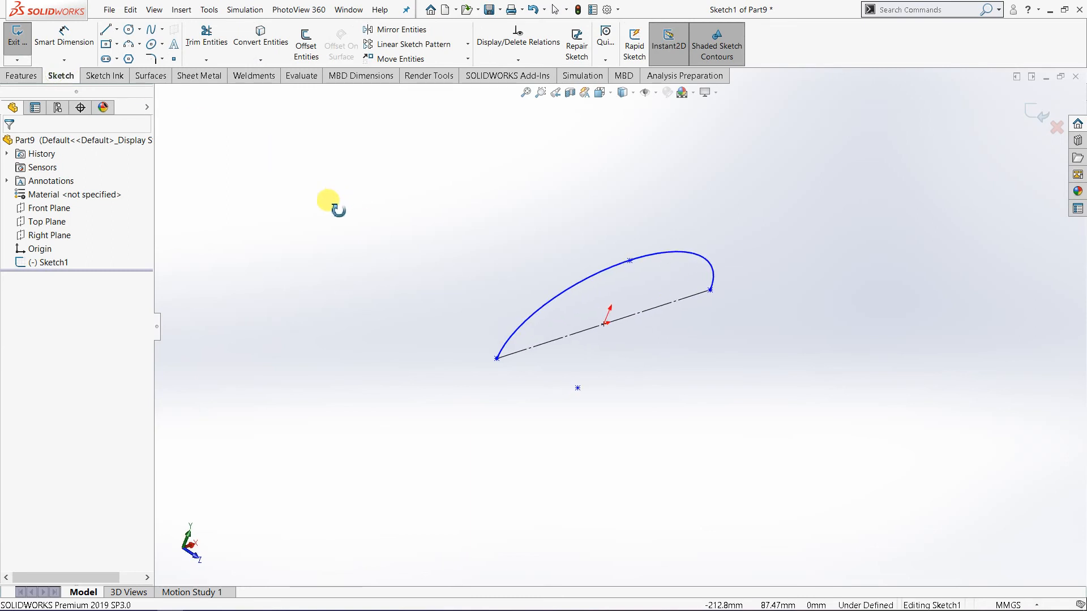
mouse_move(420, 202)
middle_mouse_down()
mouse_move(423, 168)
mouse_move(417, 195)
mouse_move(400, 206)
middle_mouse_up()
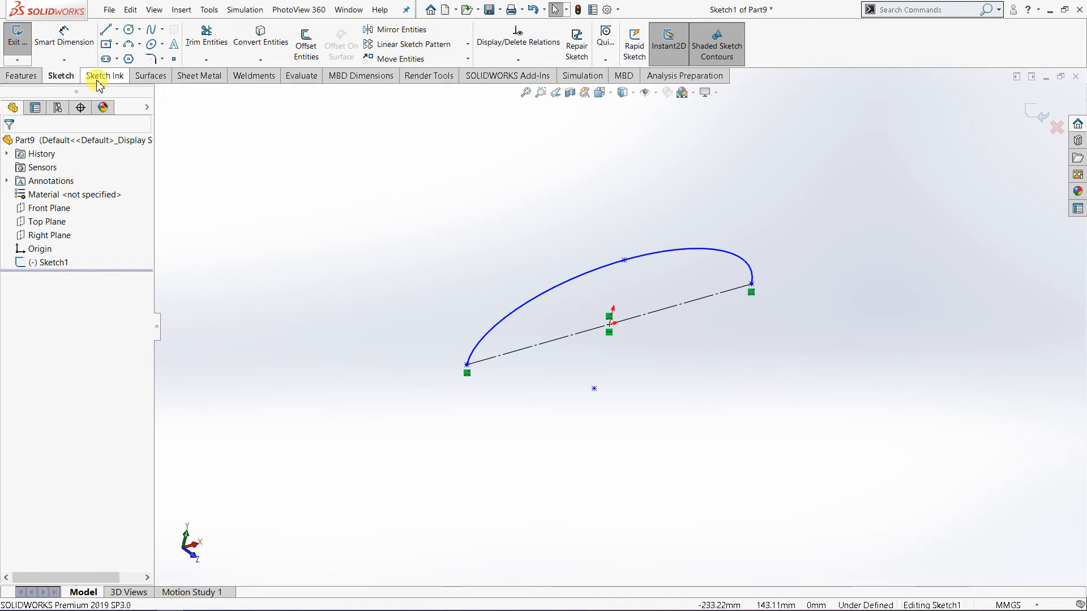
left_click(139, 45)
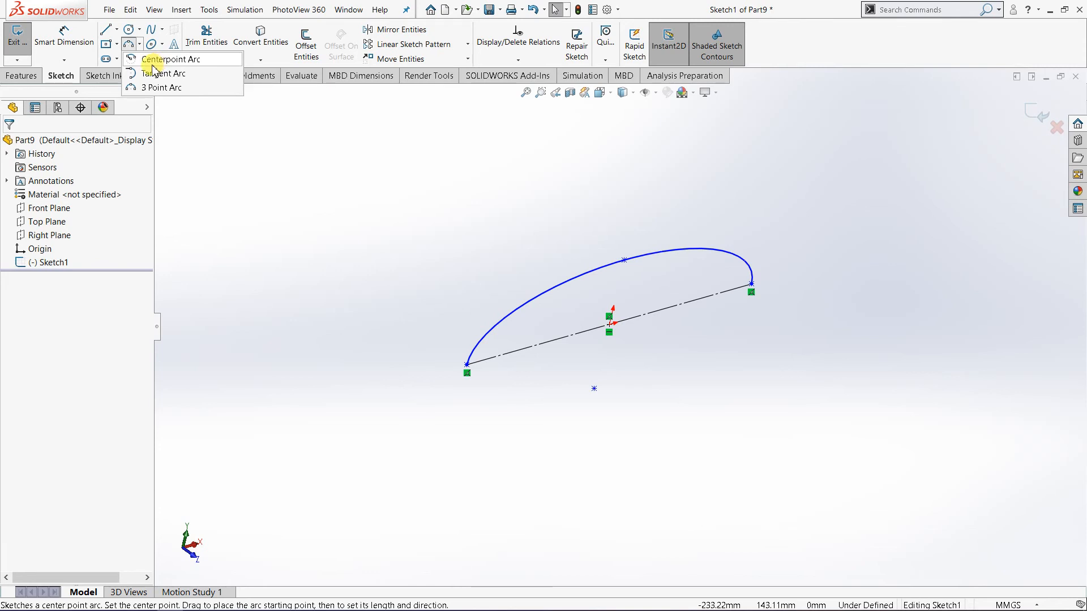
left_click(67, 79)
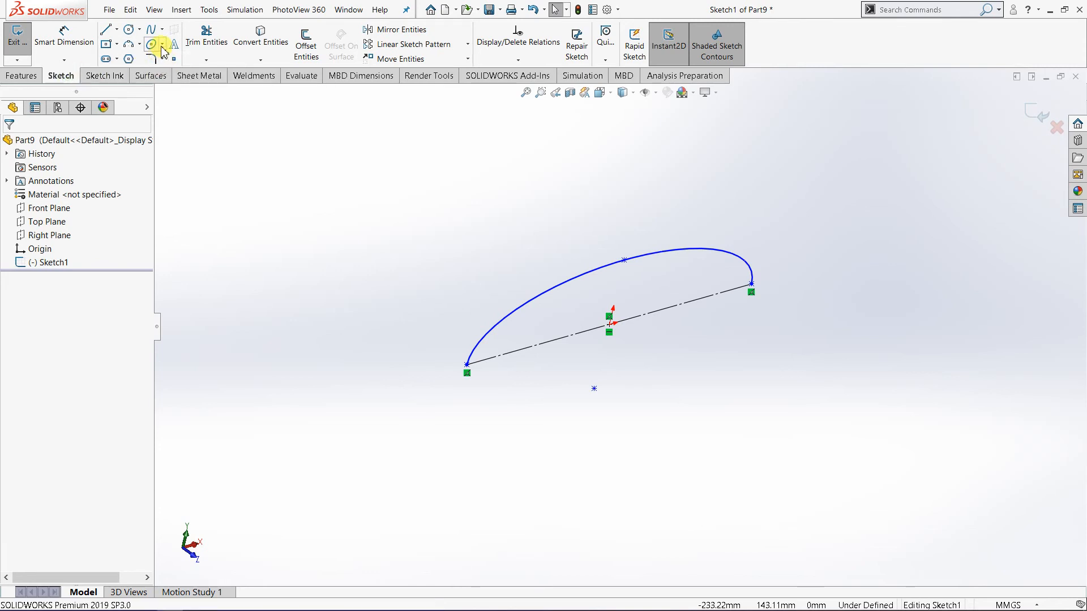
left_click(162, 45)
left_click(162, 56)
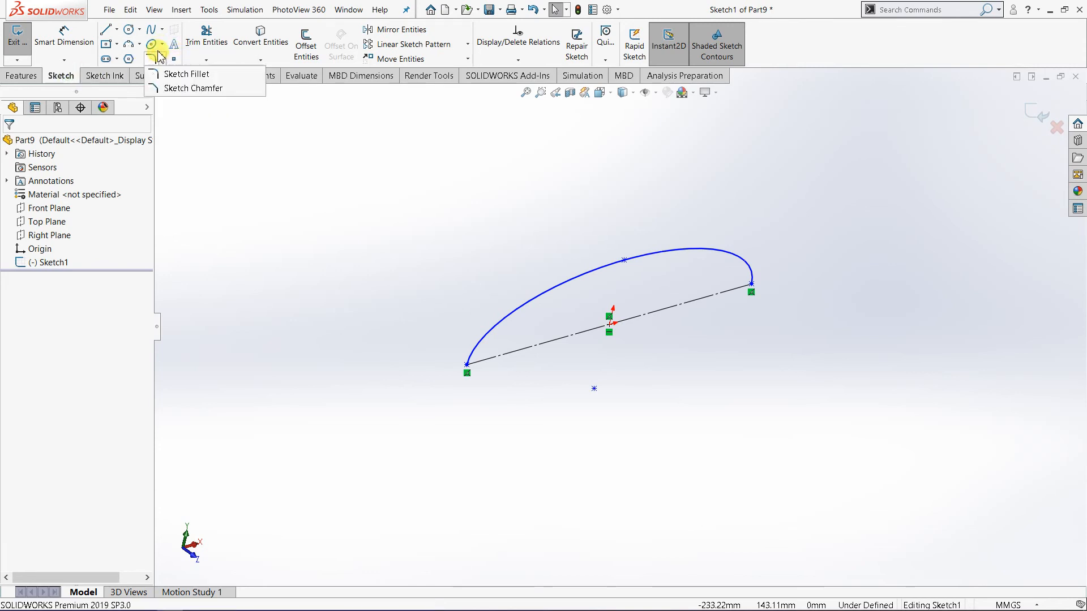
left_click(164, 46)
left_click(361, 207)
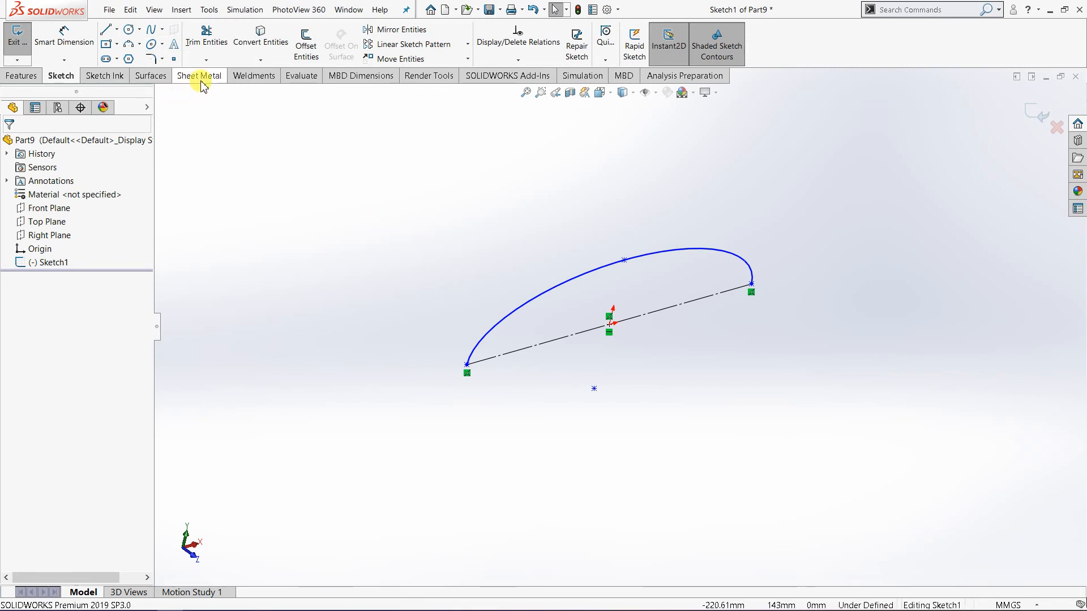
Extrude the half-ellipse sketch as a surface, using the Mid Plane end condition with a depth of 80 mm.
left_click(151, 75)
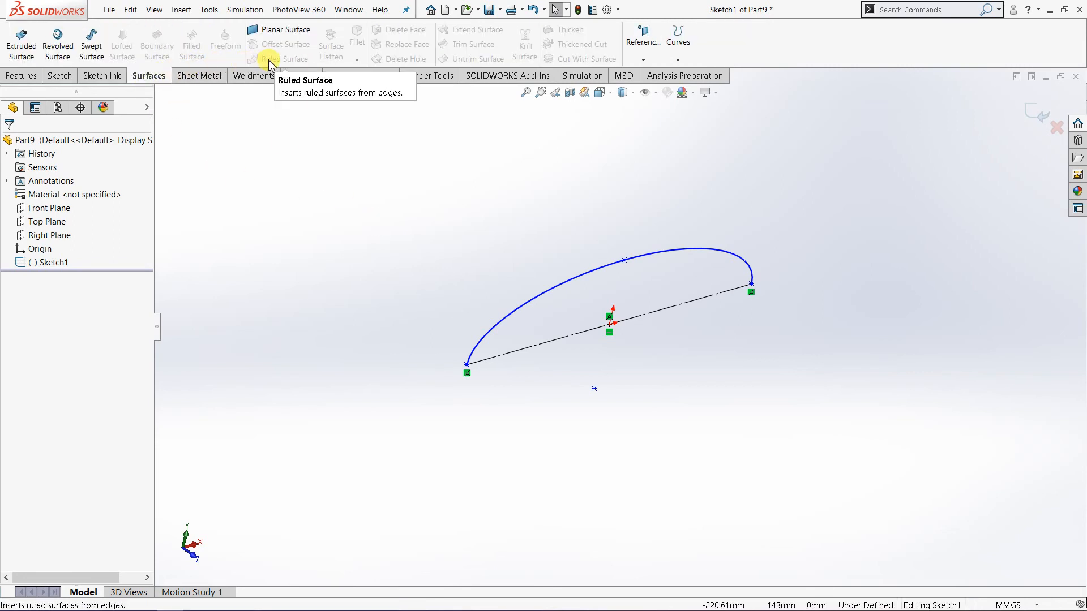
left_click(21, 46)
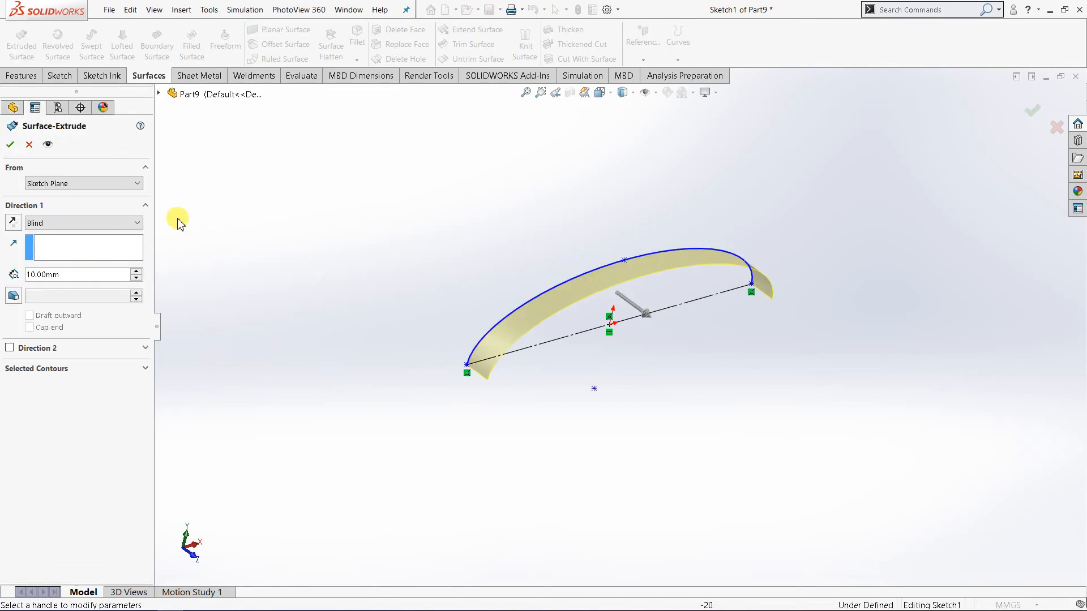
left_click(113, 223)
left_click(105, 283)
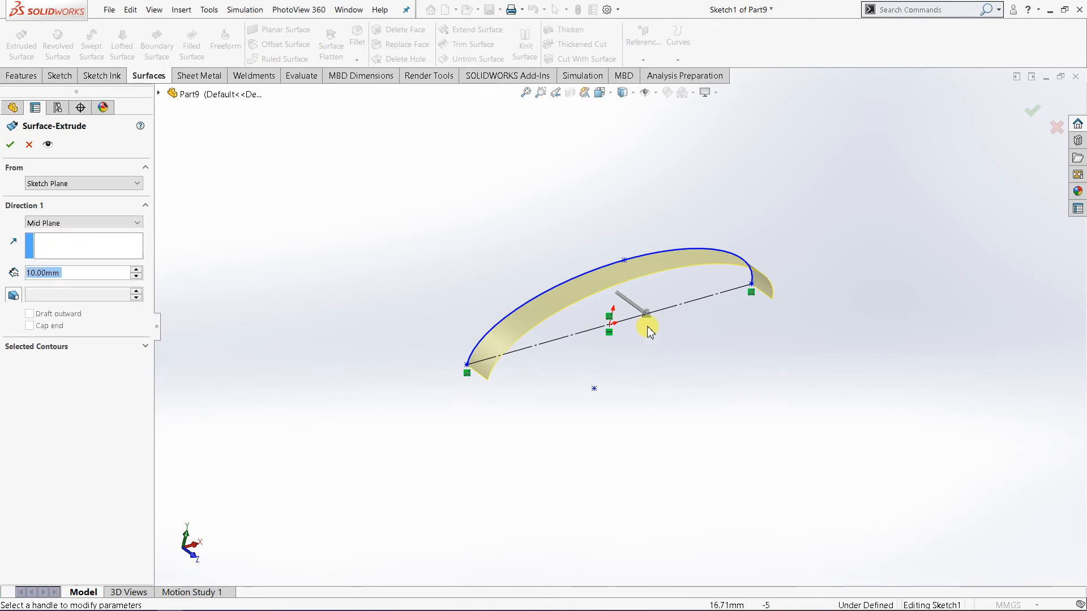
left_click(639, 312)
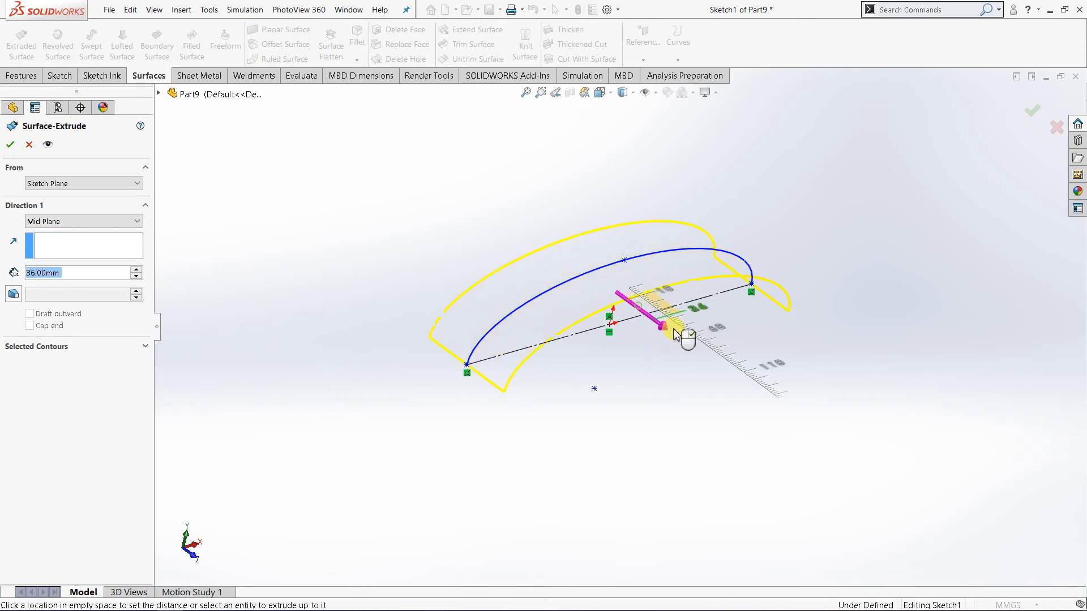
left_click(720, 355)
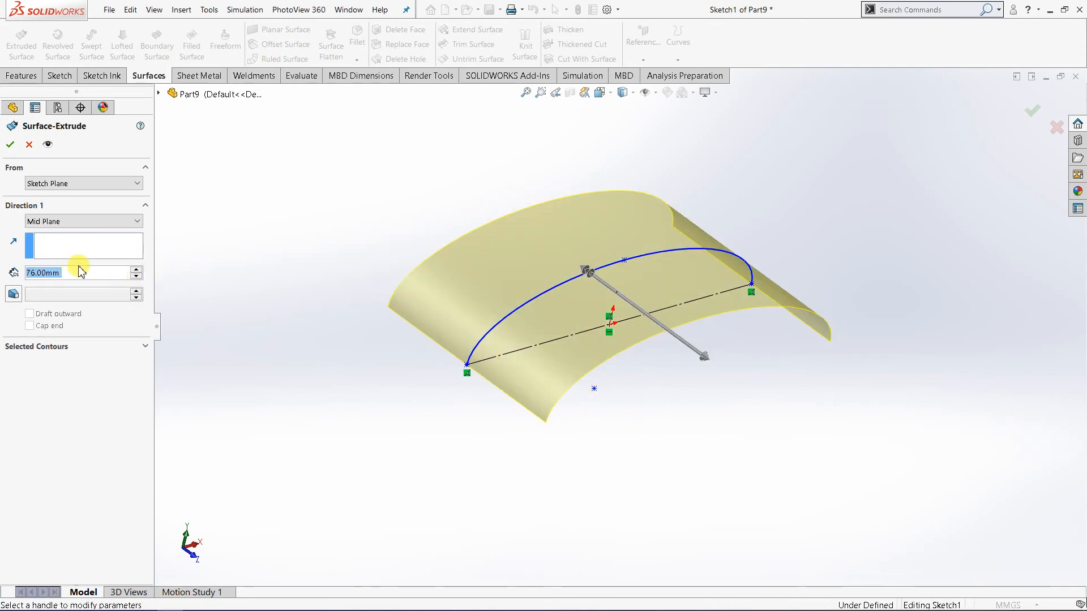
type("80")
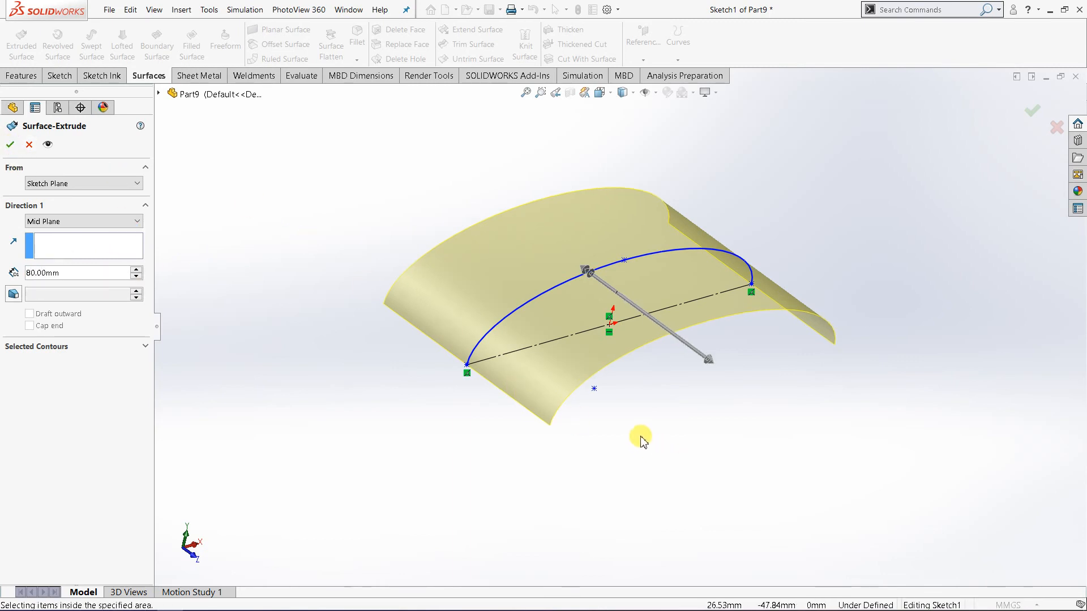
left_click(10, 146)
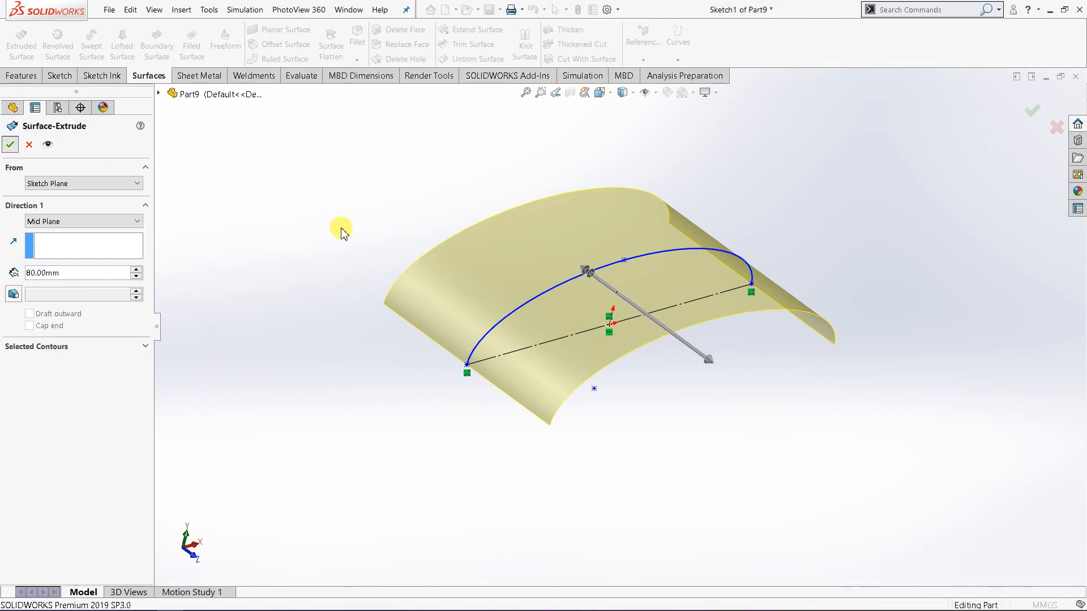
middle_click_drag(639, 422, 593, 360)
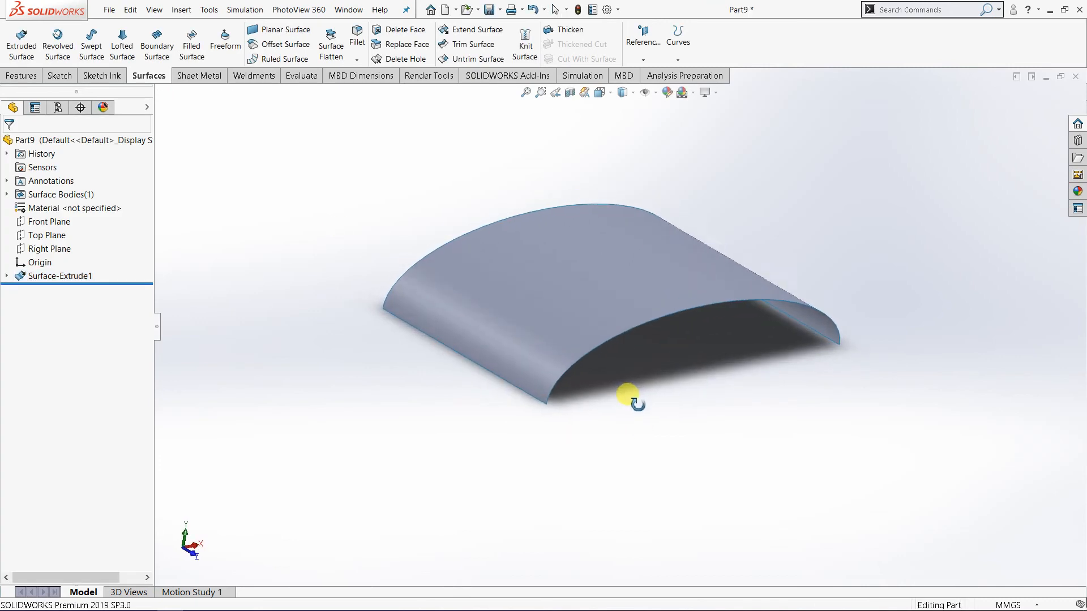
Set up a 10 mm Sweep-type ruled surface on the front curved edge, with the straight side edge as reference vector.
left_click(283, 58)
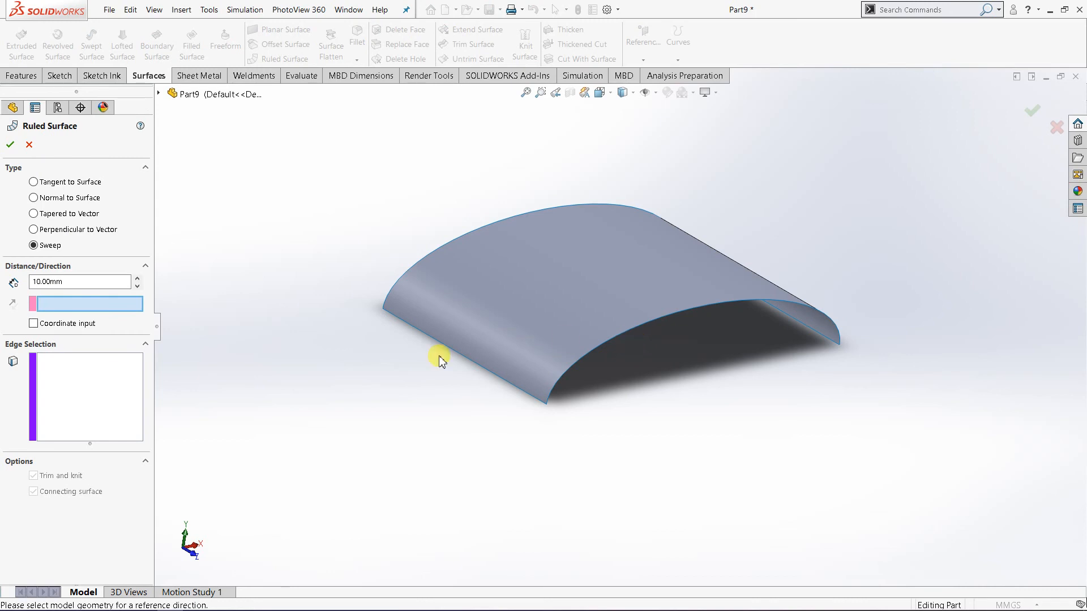
left_click(83, 373)
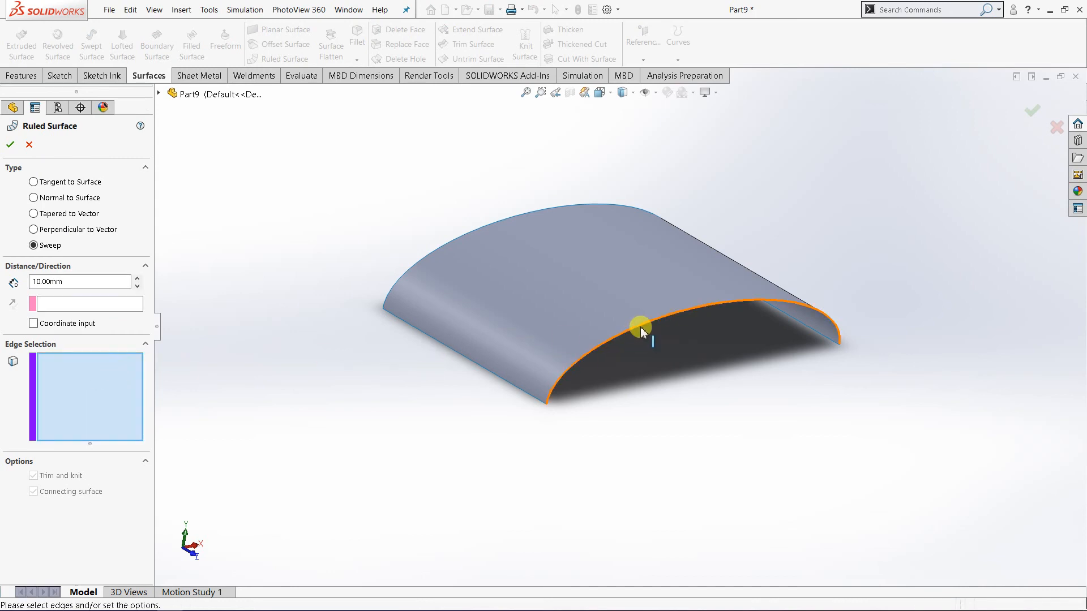
left_click(641, 327)
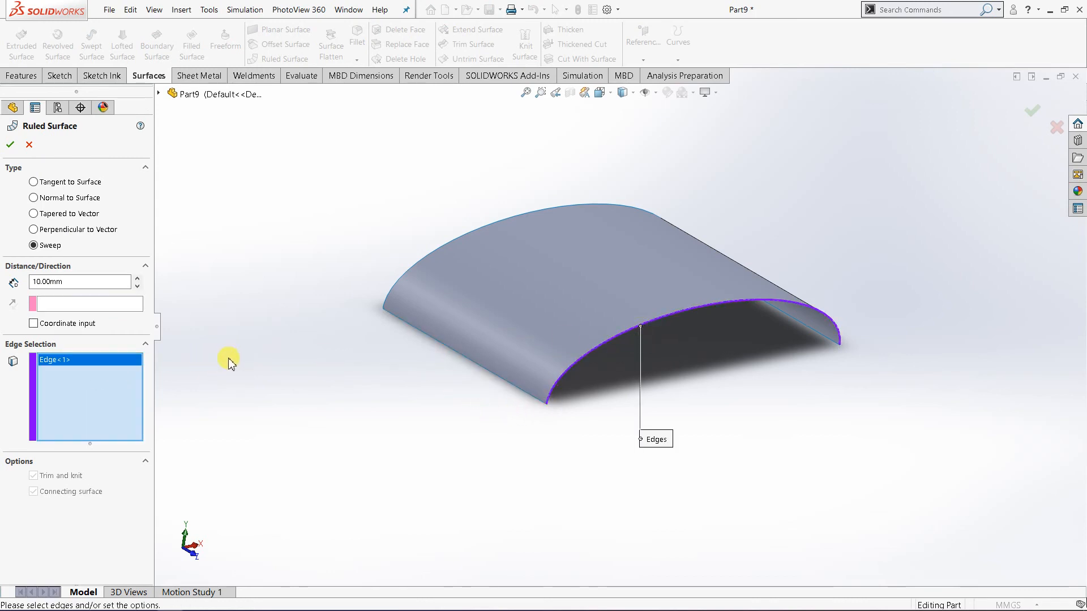
left_click(68, 305)
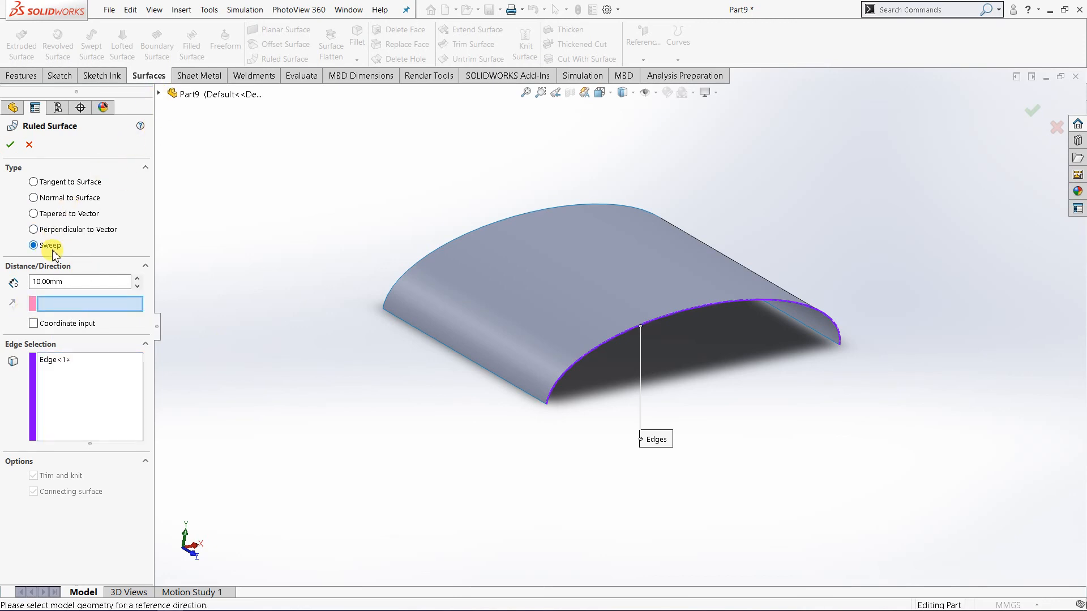
left_click(453, 354)
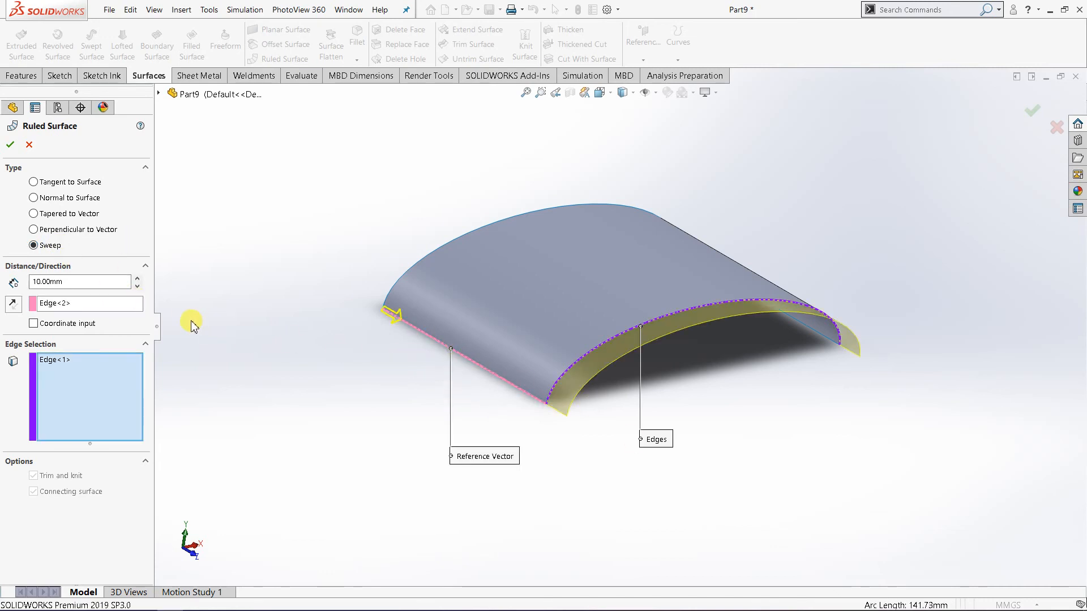
Switch the ruled surface to Normal to Surface, add the other three open edges of the extruded surface and create it.
left_click(64, 200)
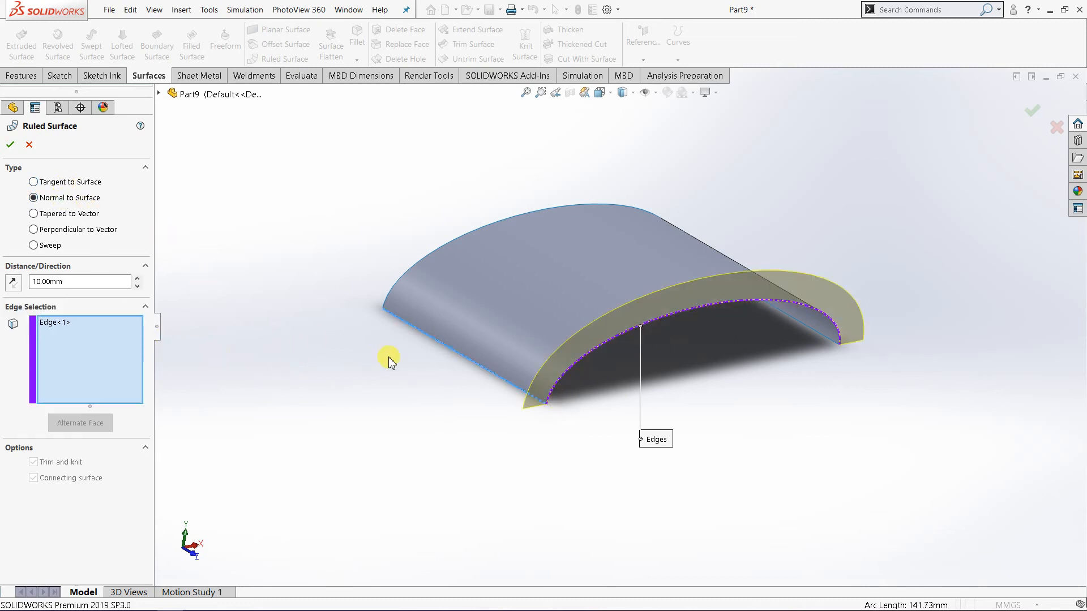
left_click(473, 362)
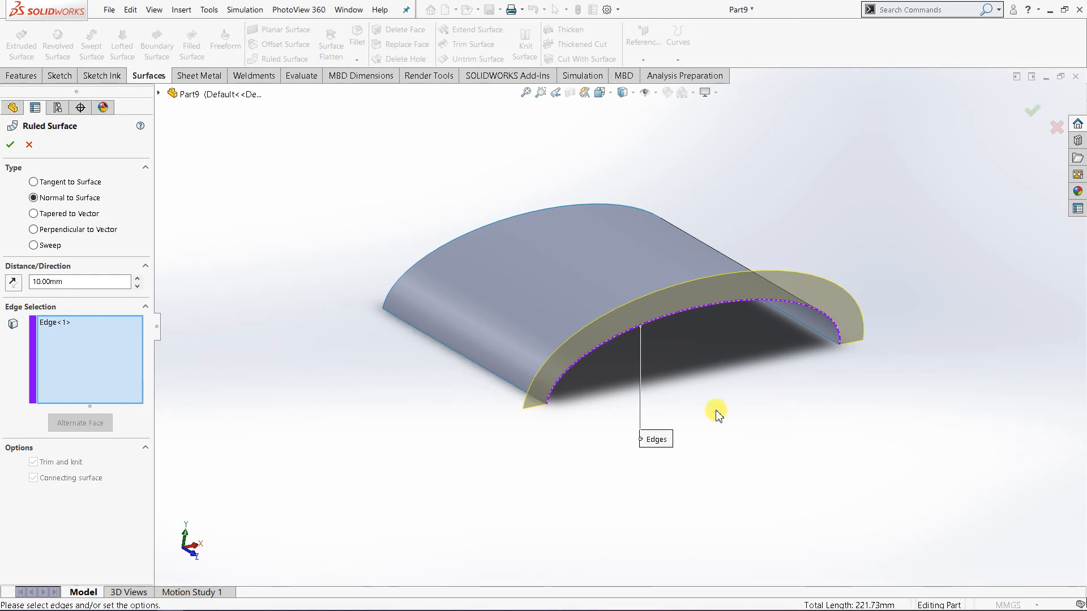
middle_click_drag(322, 361, 653, 433)
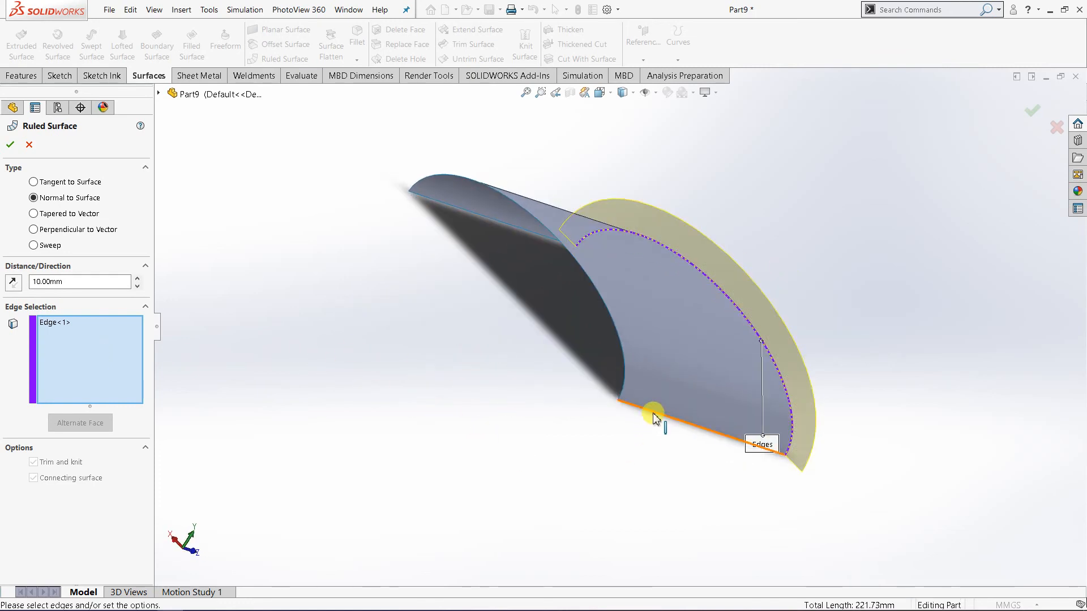
left_click(655, 419)
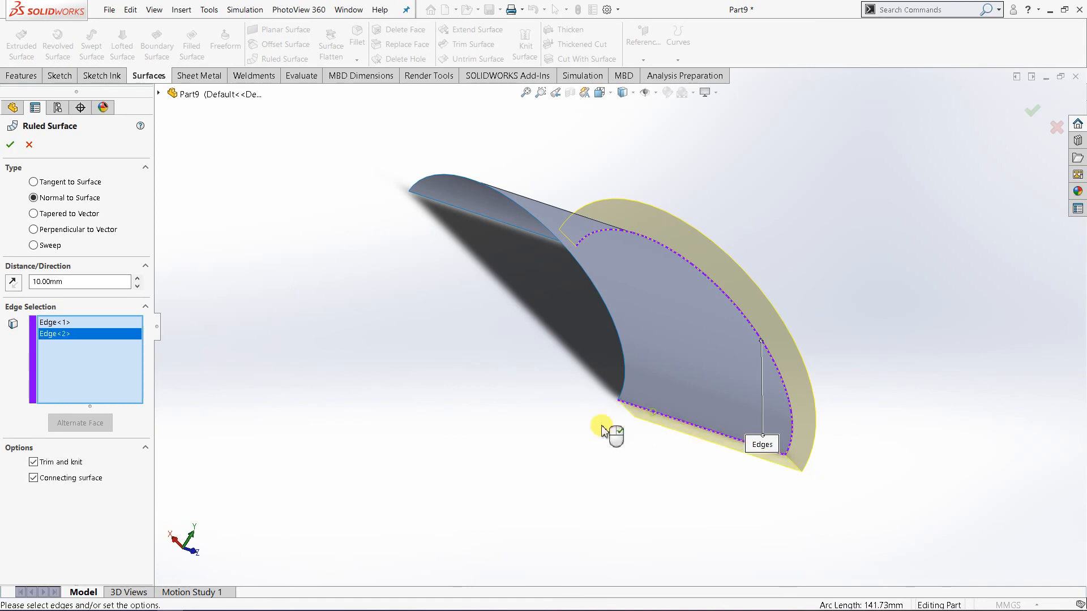
left_click(600, 303)
middle_click_drag(449, 303, 526, 390)
left_click(535, 368)
left_click(11, 146)
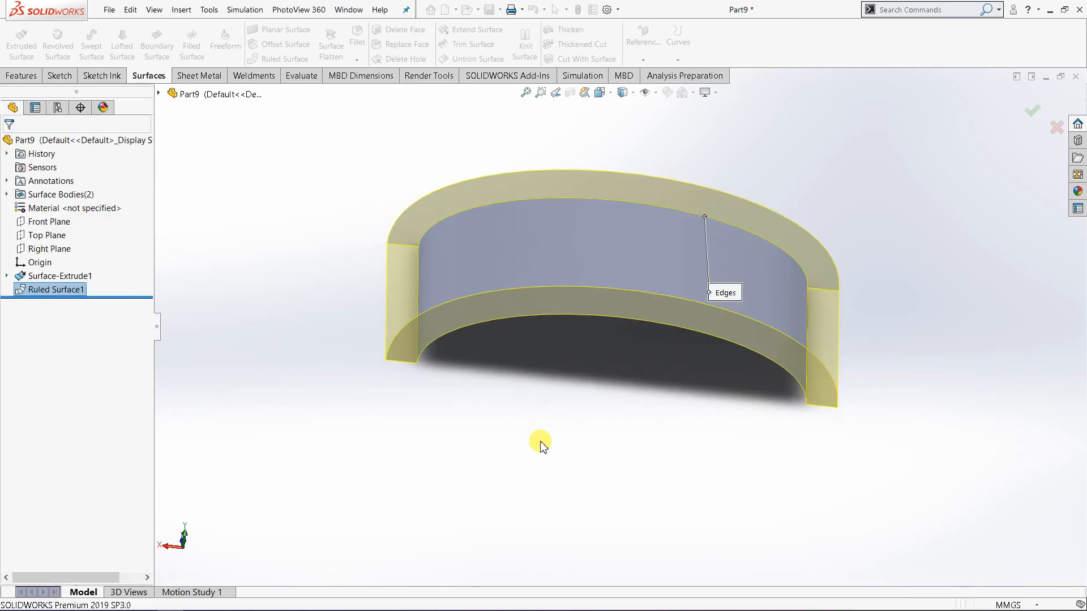
Expand the surface bodies folder and examine the separate bodies that make up the model.
mouse_move(538, 441)
middle_mouse_down()
mouse_move(623, 395)
mouse_move(589, 470)
mouse_move(558, 448)
middle_mouse_up()
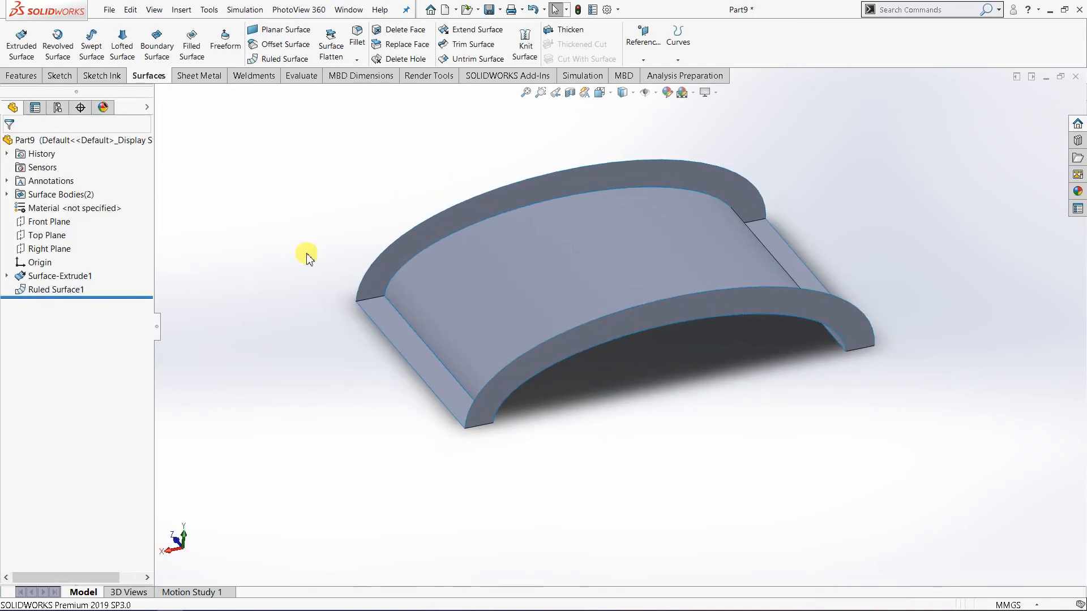
scroll(316, 329, "down", 2)
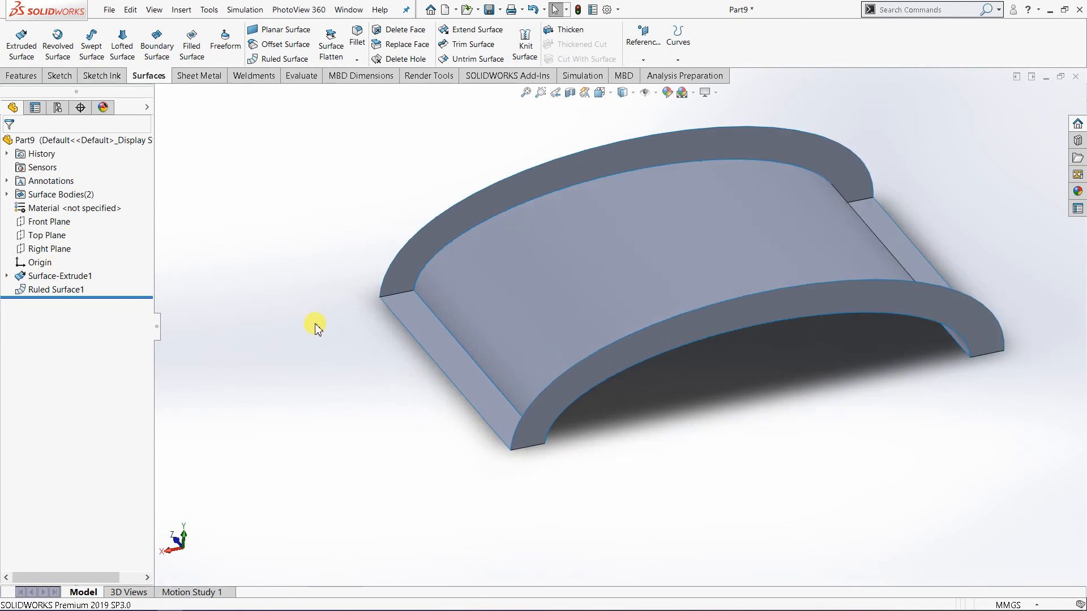
left_click(6, 195)
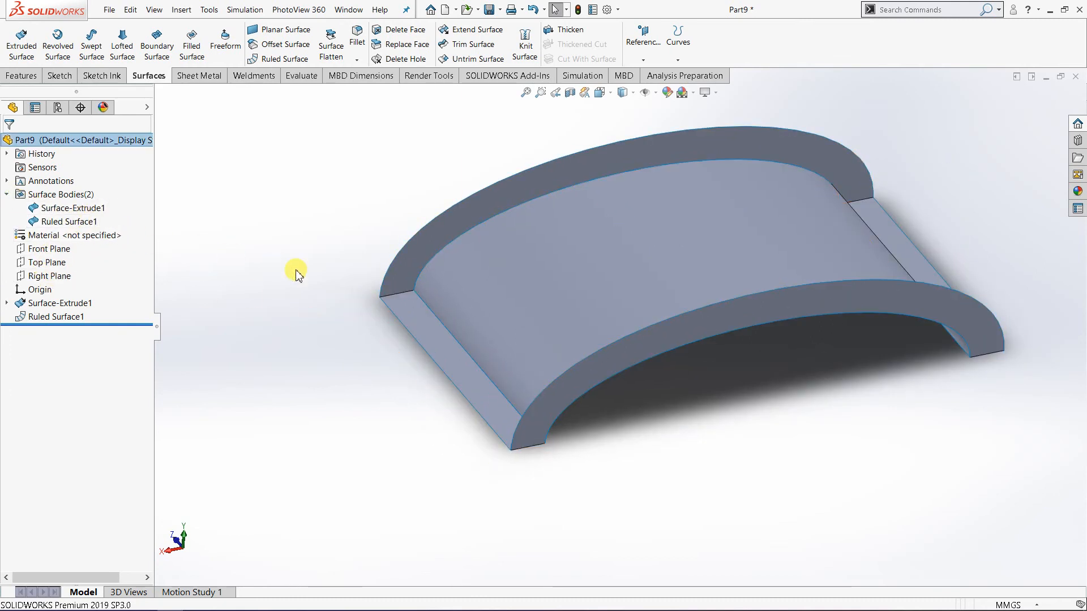
middle_click_drag(642, 429, 682, 398)
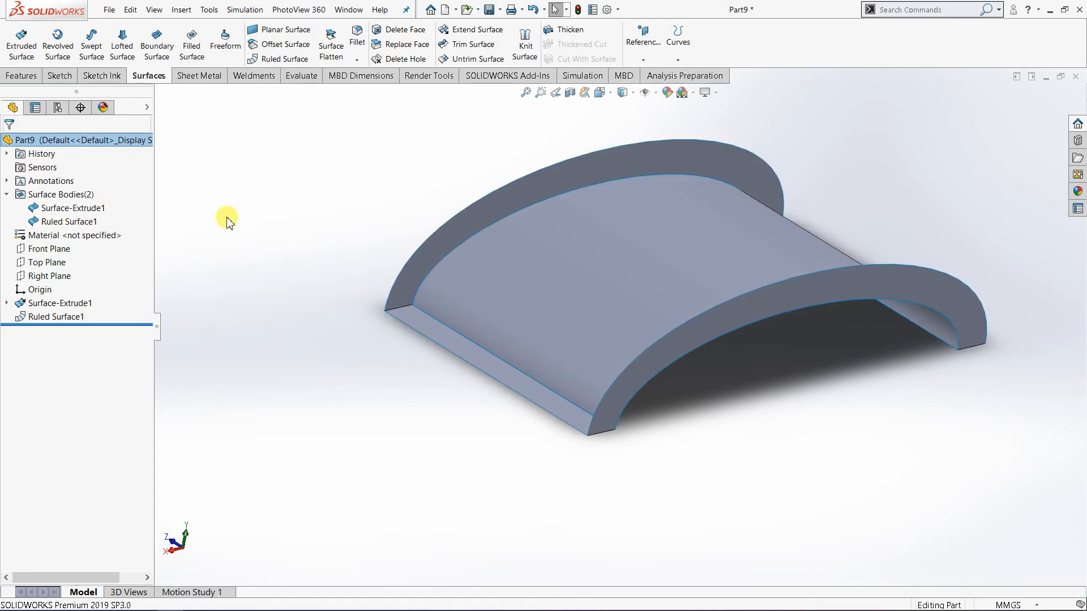
Knit the extruded half-ellipse surface and the ruled surface together with Knit Surface.
left_click(536, 50)
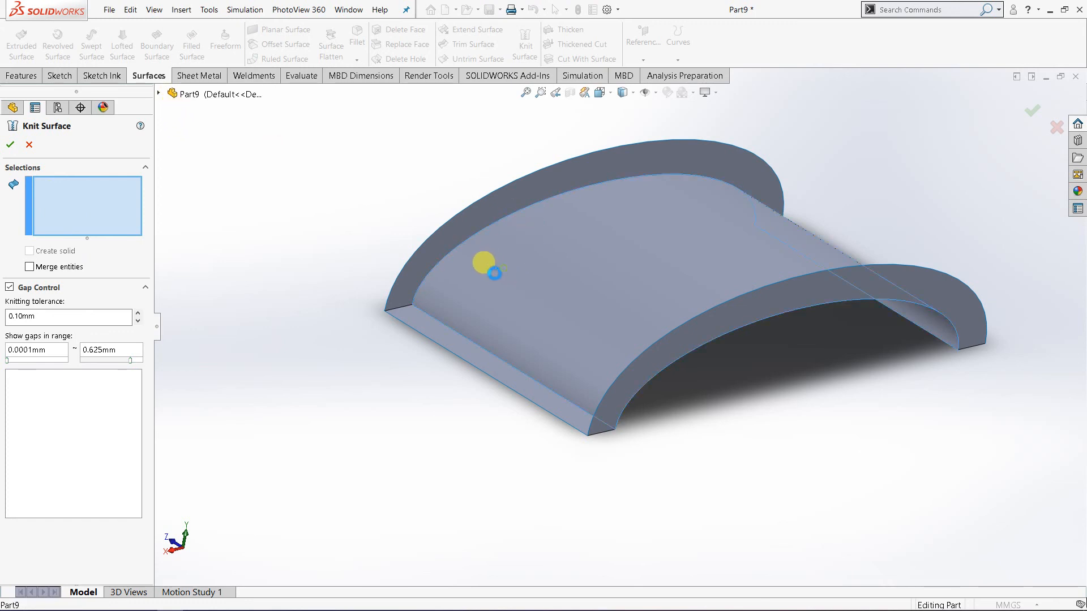
left_click(485, 257)
left_click(389, 286)
middle_click_drag(585, 464, 407, 446)
scroll(407, 364, "up", 2)
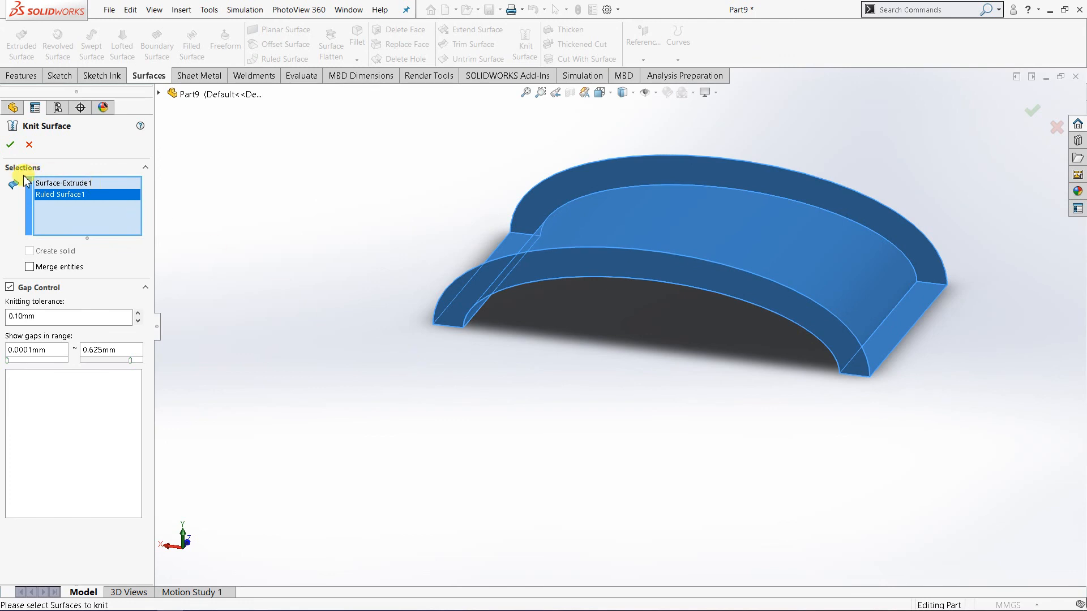
left_click(10, 146)
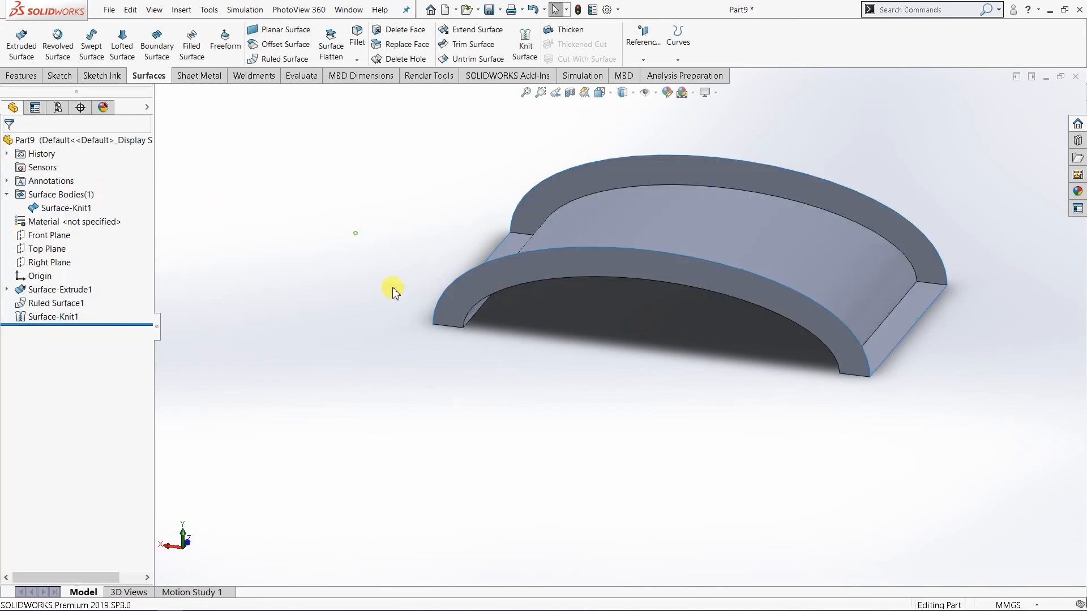
Check the surface bodies folder and highlight the knitted body to examine which faces it includes.
scroll(552, 274, "down", 3)
scroll(573, 330, "up", 3)
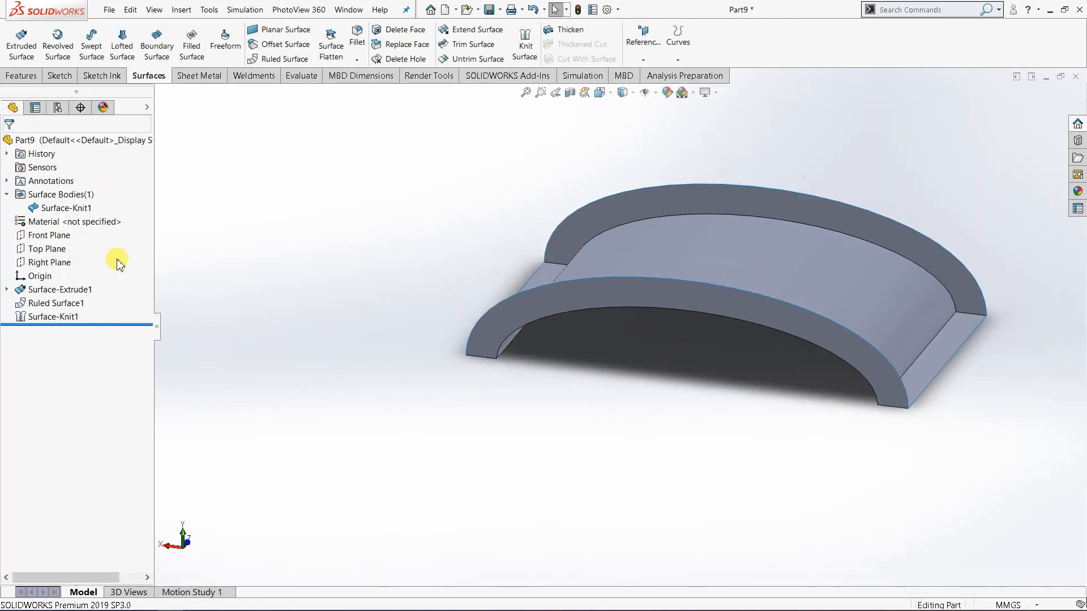
left_click(7, 195)
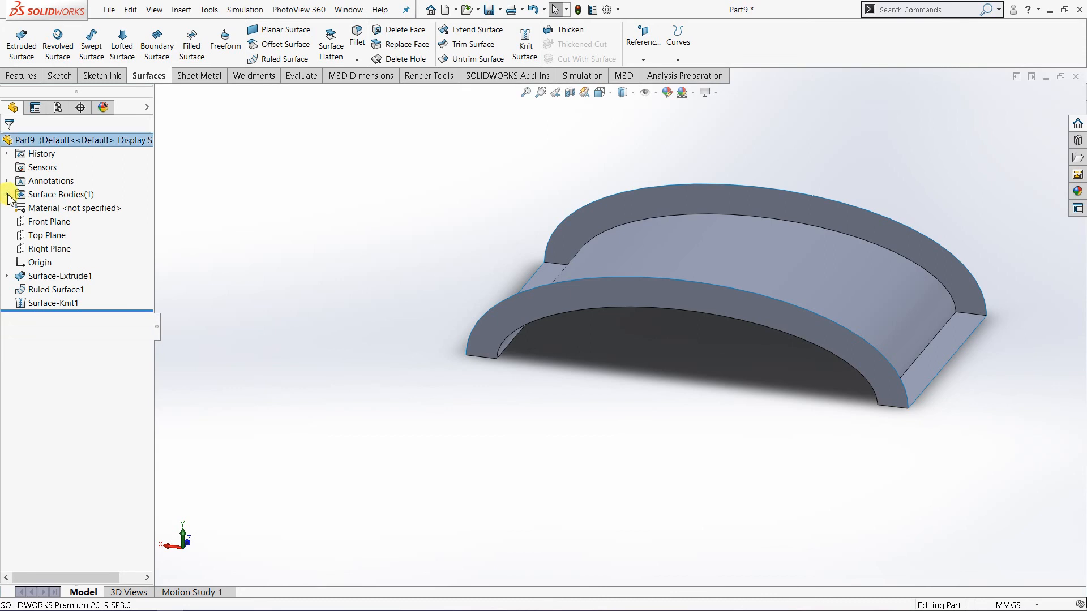
left_click(7, 195)
left_click(67, 209)
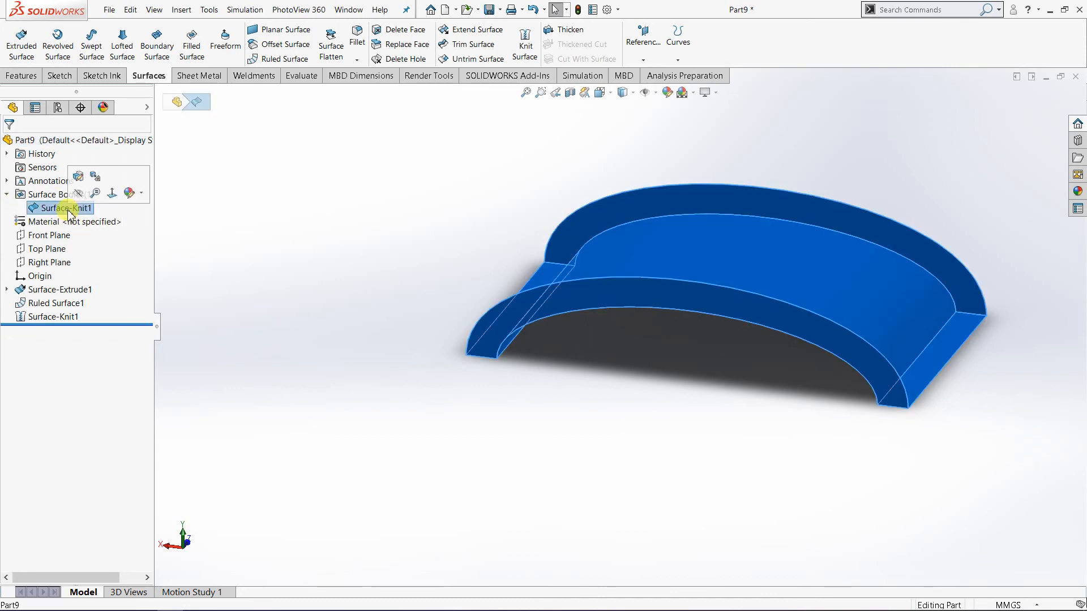
left_click(275, 296)
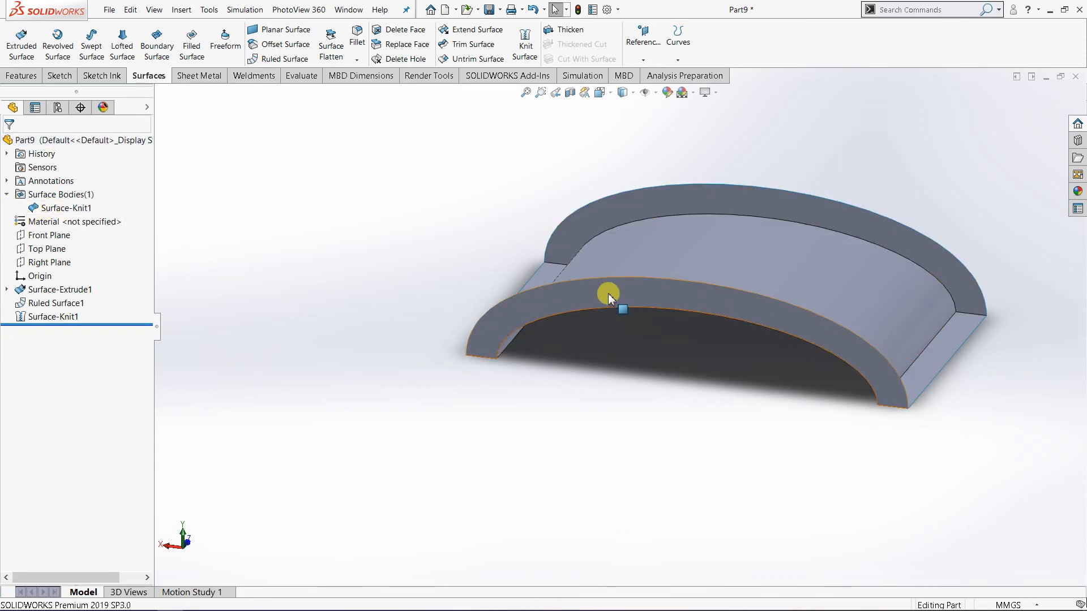
scroll(606, 294, "up", 2)
scroll(615, 286, "down", 1)
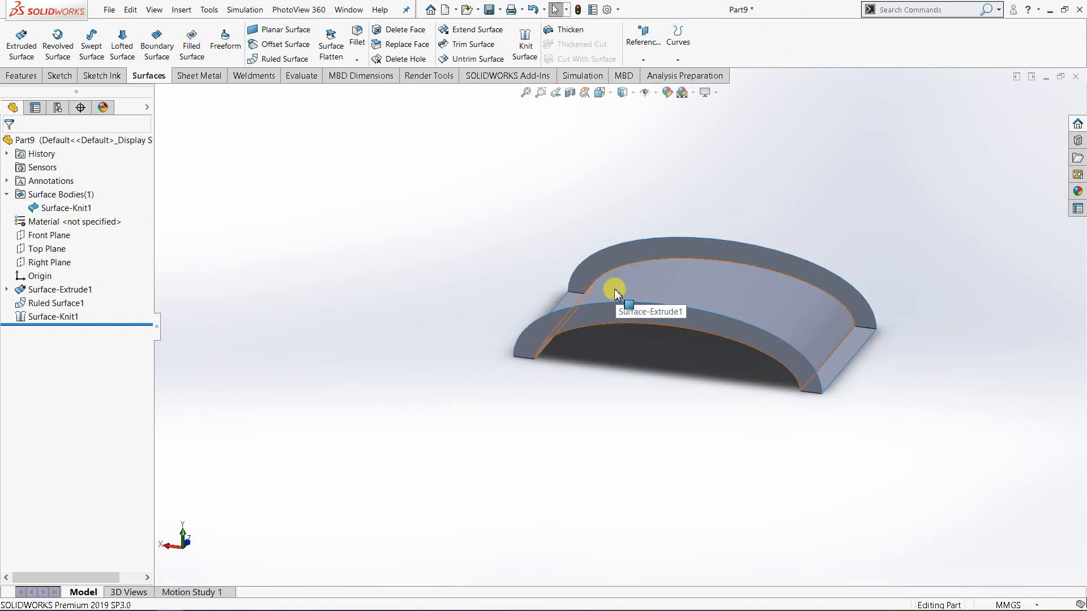
middle_click_drag(616, 320, 659, 347)
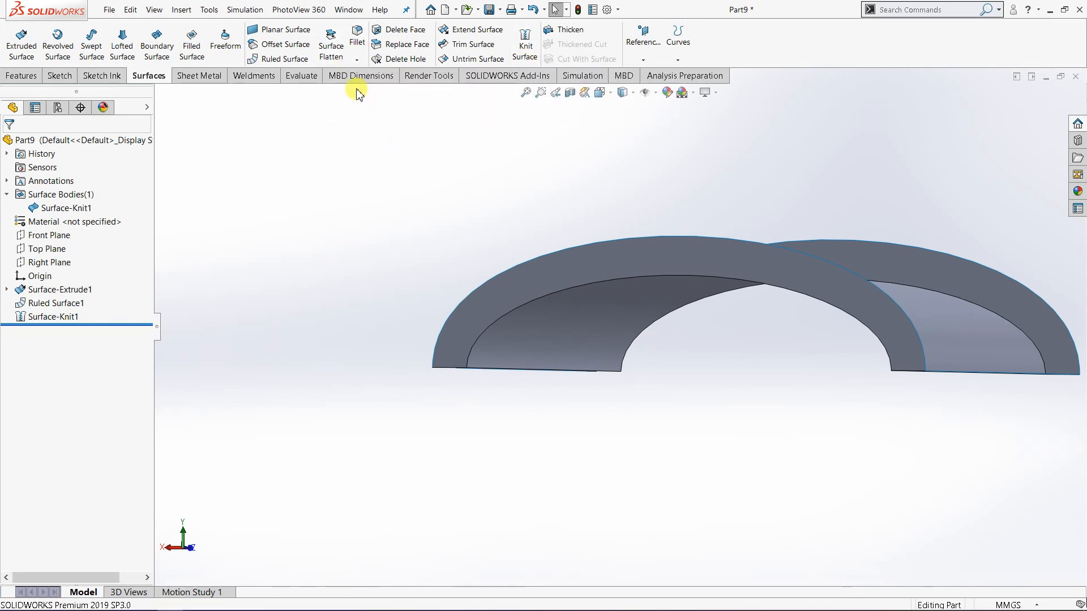
left_click(362, 58)
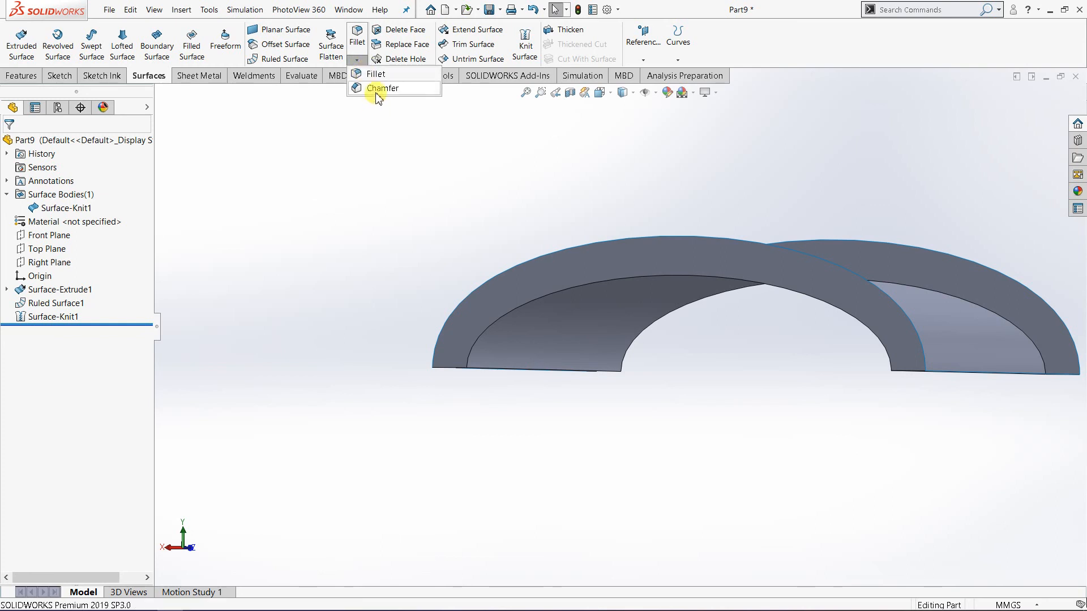
middle_click_drag(619, 311, 682, 286)
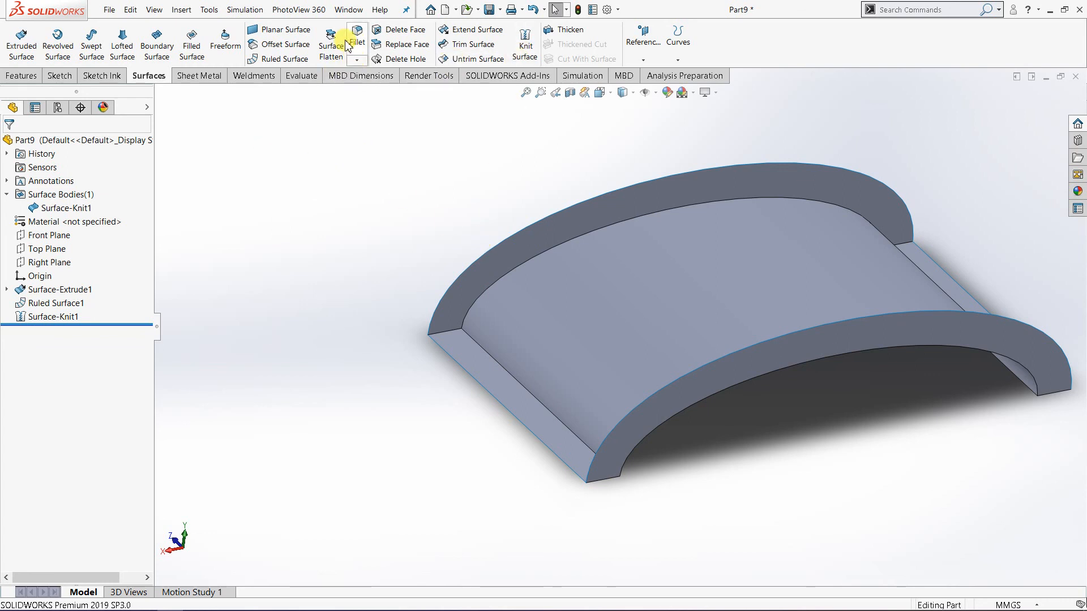
left_click(355, 61)
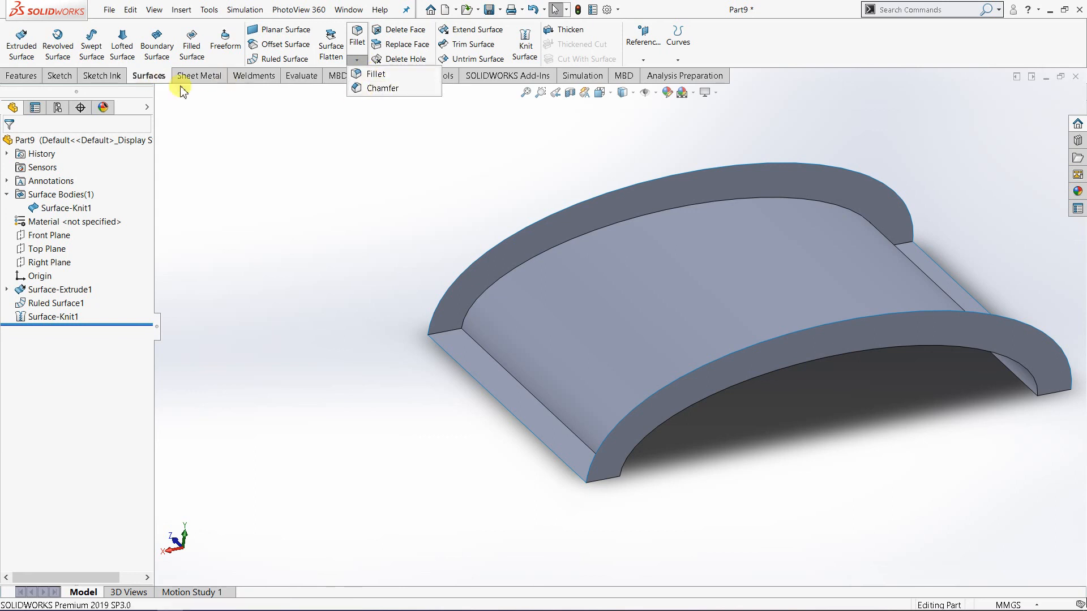
left_click(376, 141)
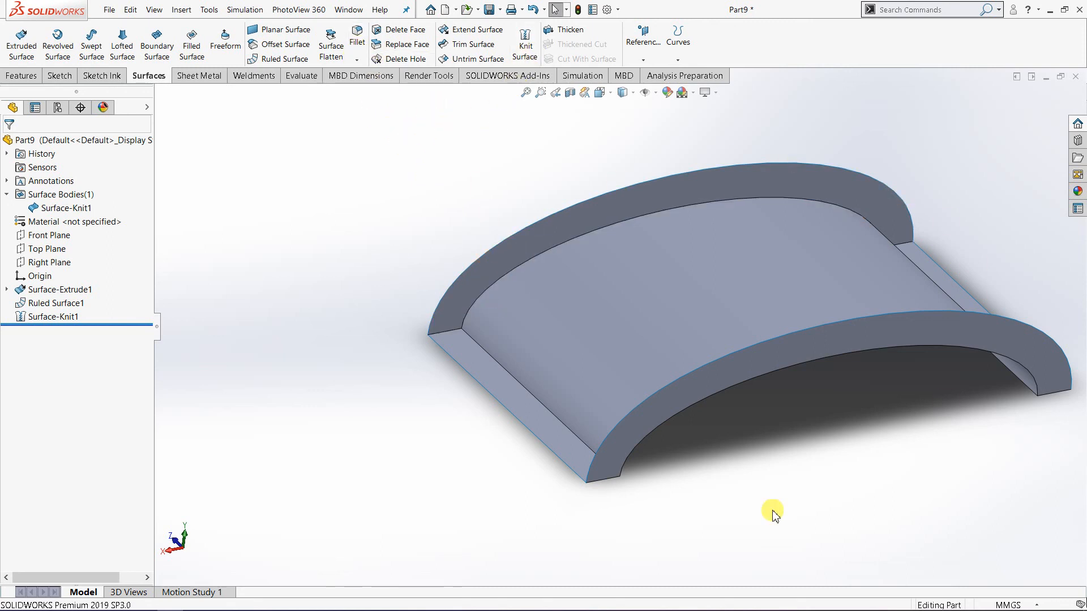
left_click(357, 61)
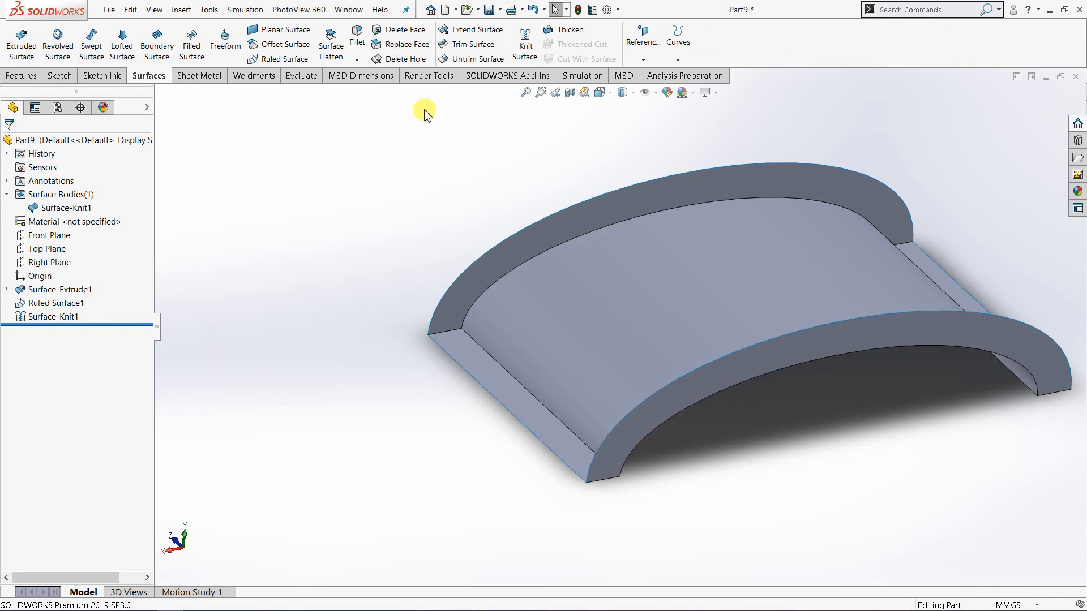
Set up a constant-size fillet on the two straight edges where the curved surface meets the side flanges.
left_click(359, 50)
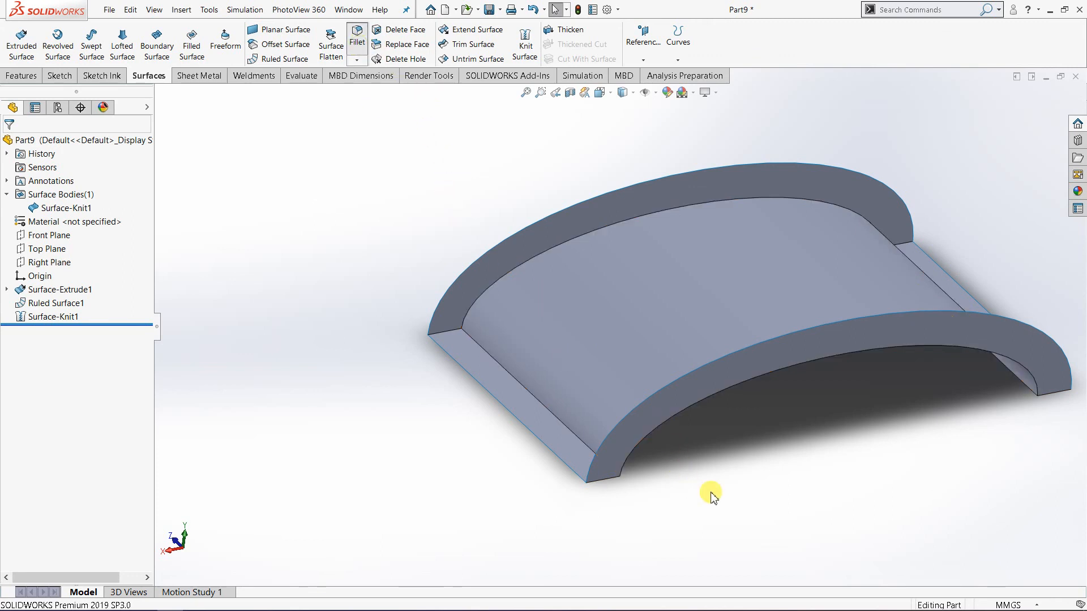
middle_click_drag(720, 497, 596, 428)
scroll(674, 458, "up", 2)
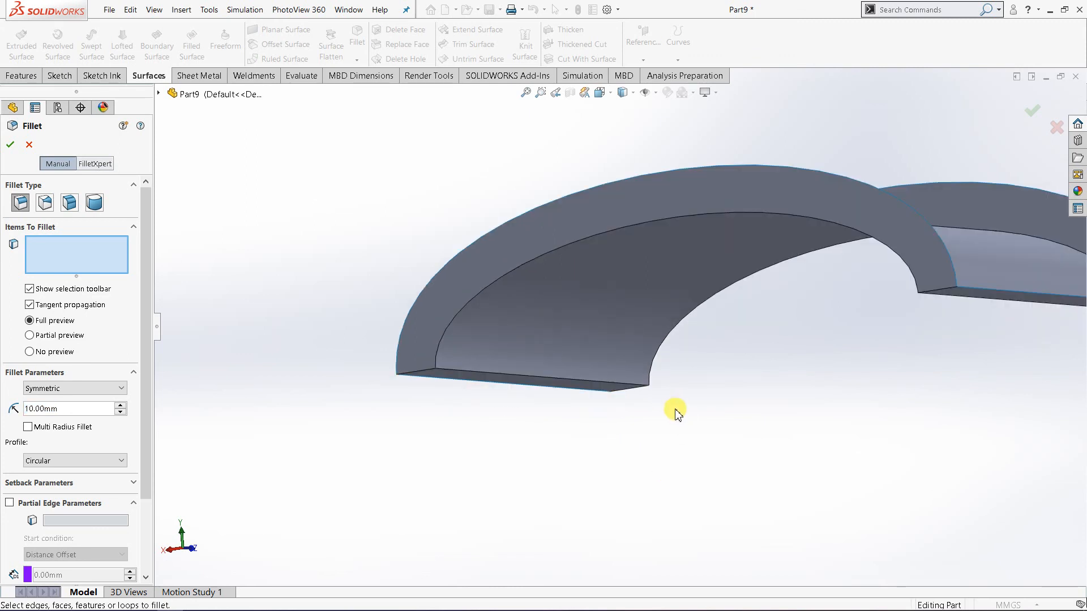
left_click(623, 388)
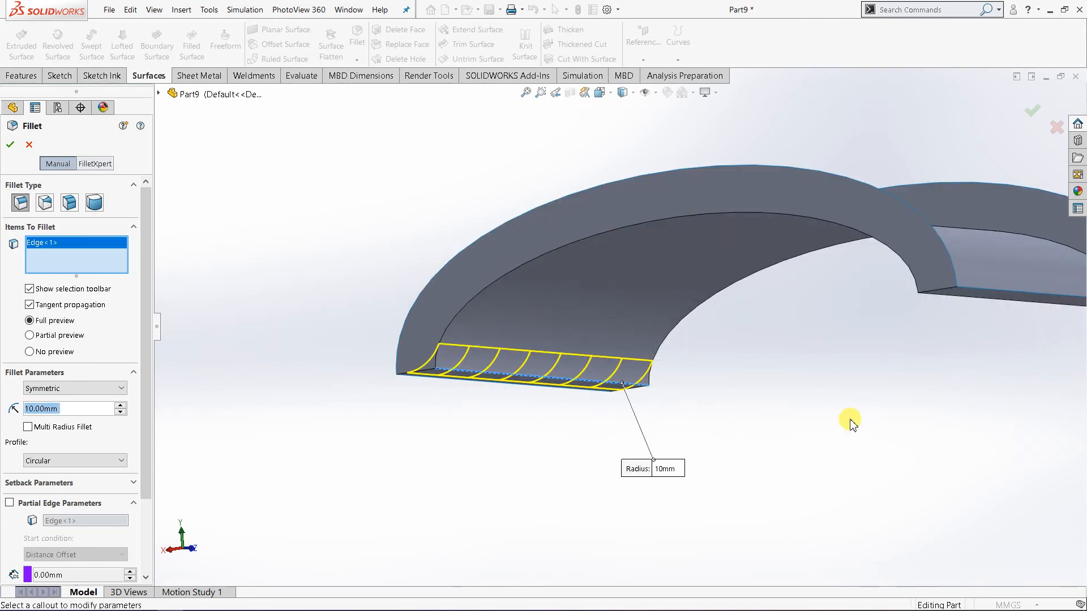
middle_click_drag(849, 417, 811, 305)
left_click(813, 297)
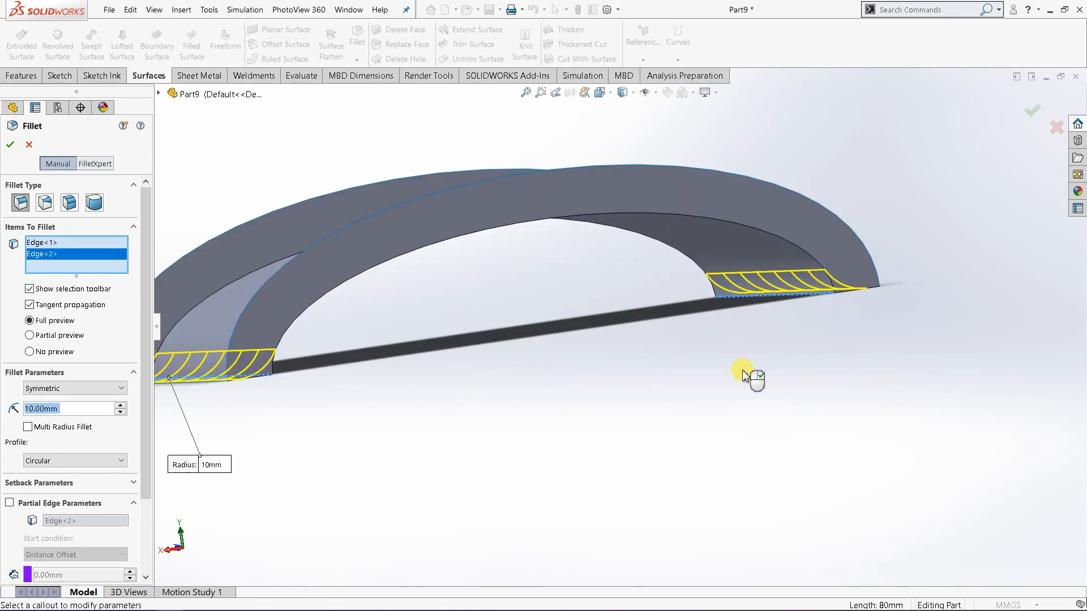
scroll(736, 385, "down", 3)
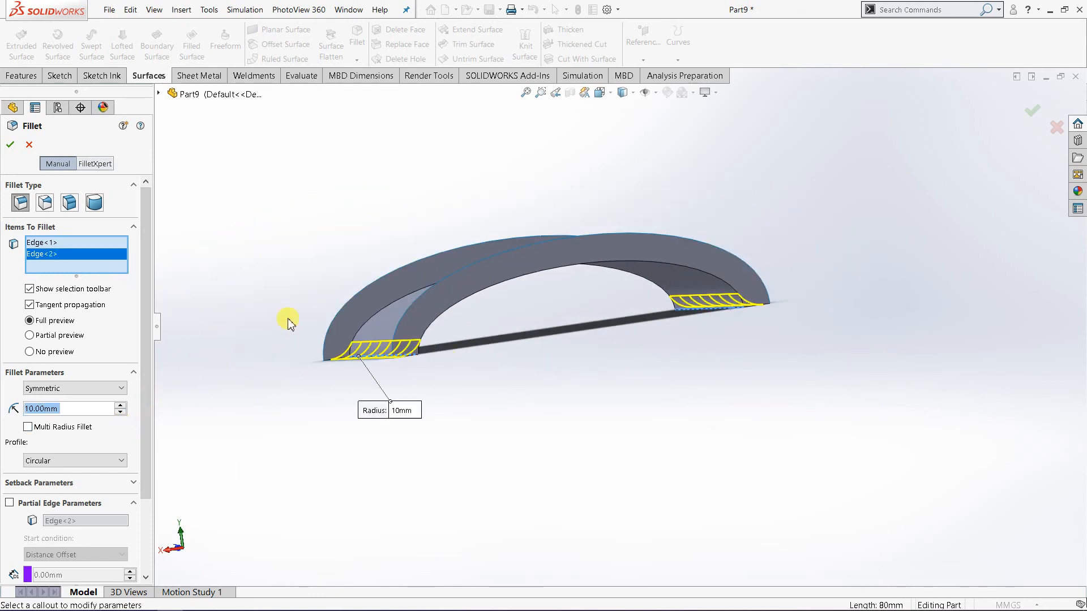
Set the fillet's radius to 5 mm and create it.
type("5")
key("Return")
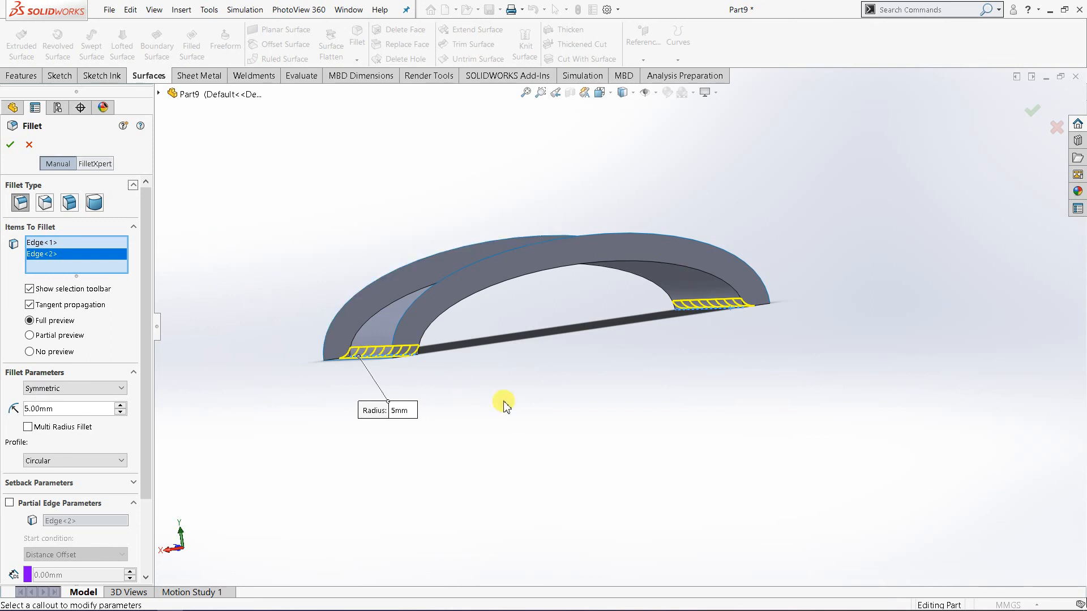
middle_click_drag(504, 406, 543, 465)
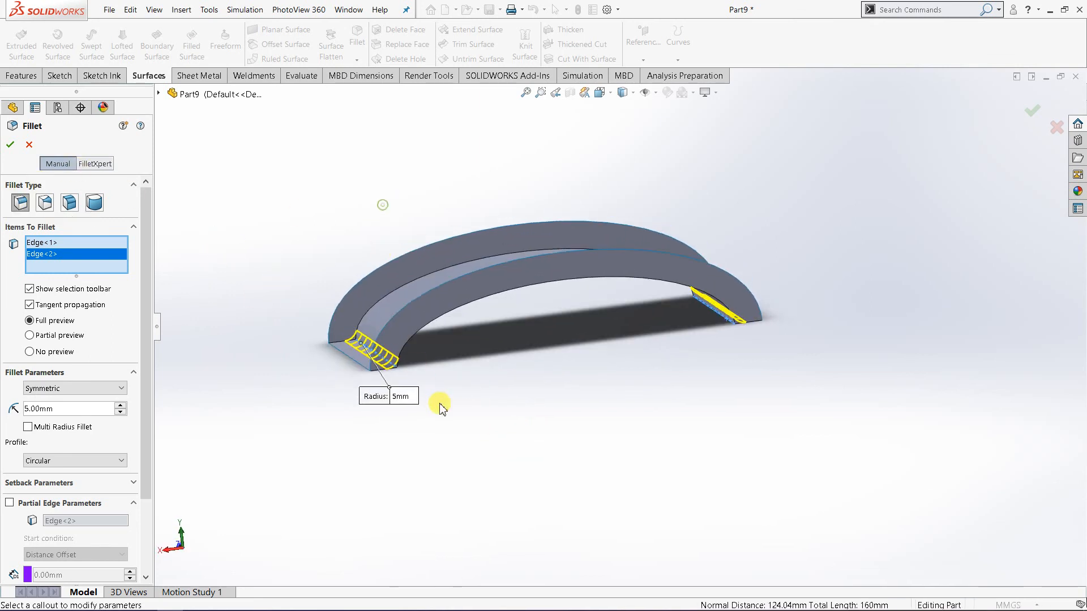
scroll(505, 378, "up", 2)
scroll(504, 357, "down", 3)
middle_click_drag(504, 356, 531, 372)
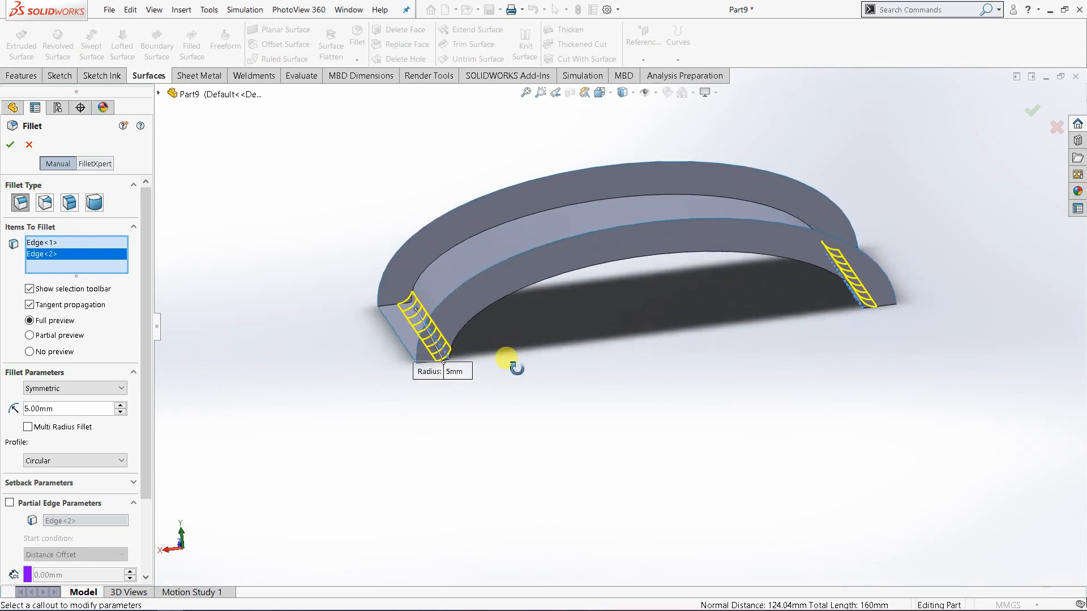
left_click(10, 144)
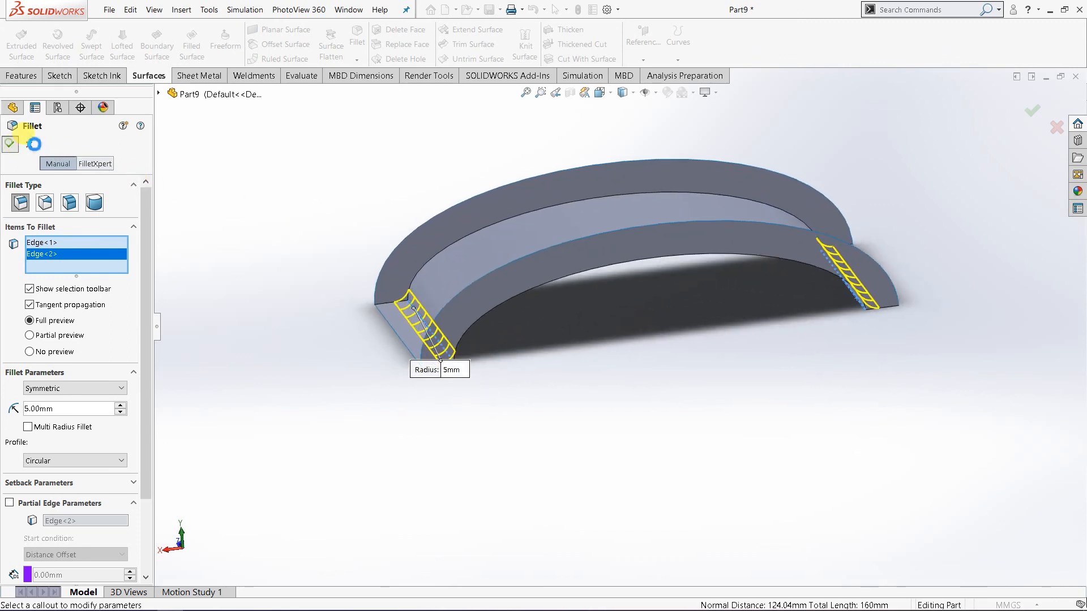
left_click(493, 325)
mouse_move(492, 325)
middle_mouse_down()
mouse_move(476, 267)
mouse_move(492, 322)
middle_mouse_up()
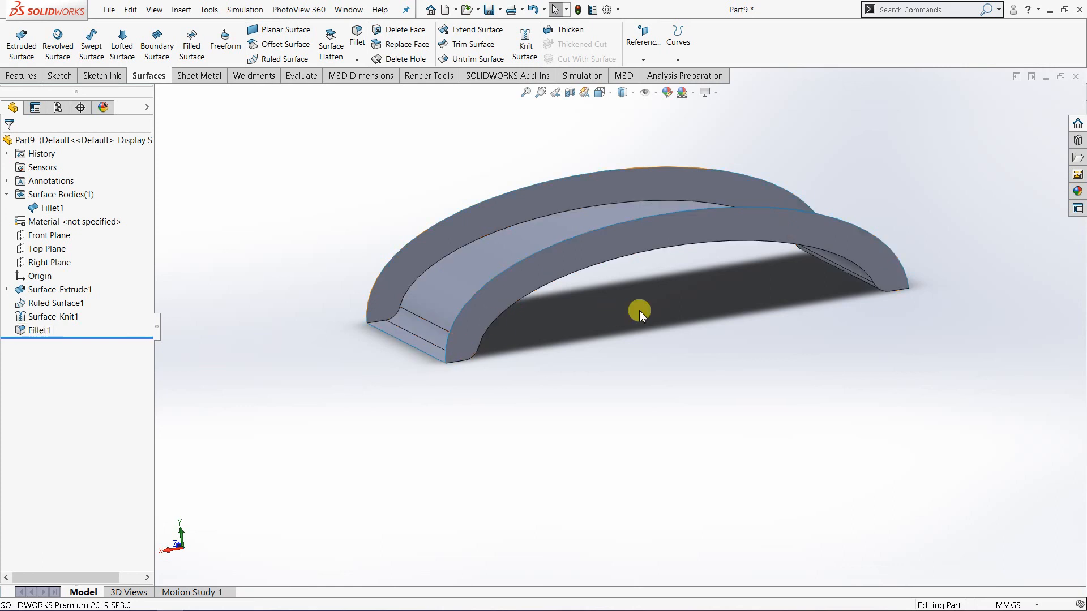
Set up a Thicken feature on the filleted surface body with a thickness of 3 mm.
middle_click_drag(638, 308, 585, 199)
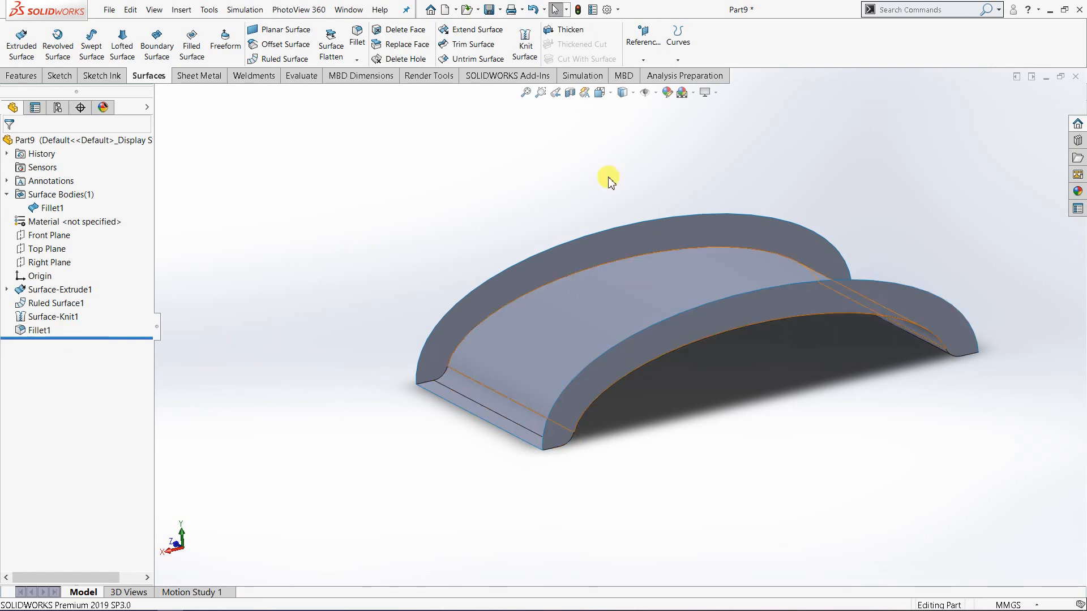
left_click(576, 34)
double_click(93, 240)
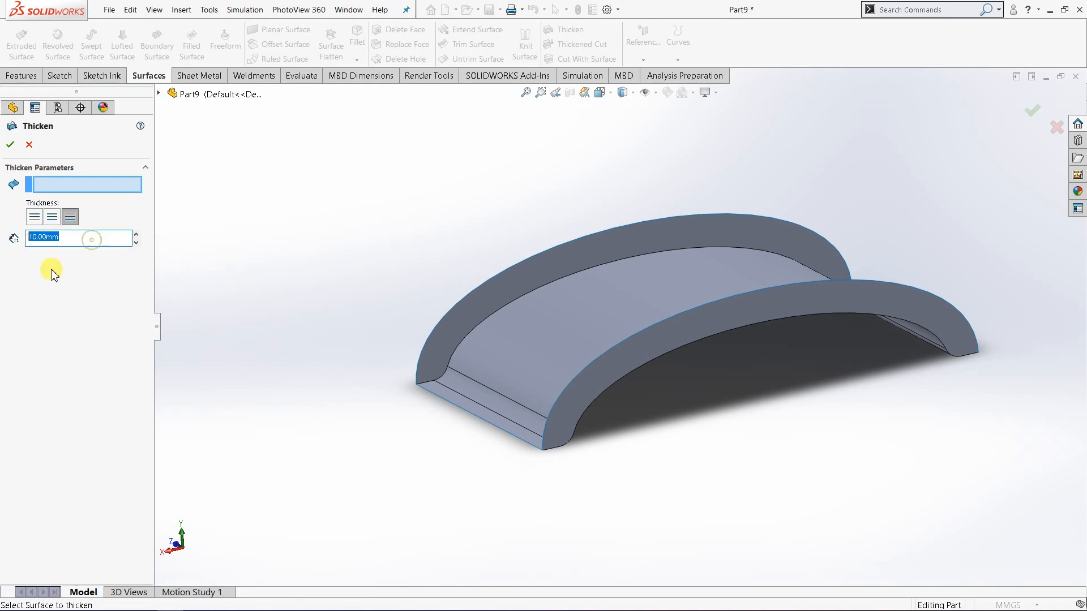
type("3")
key("Return")
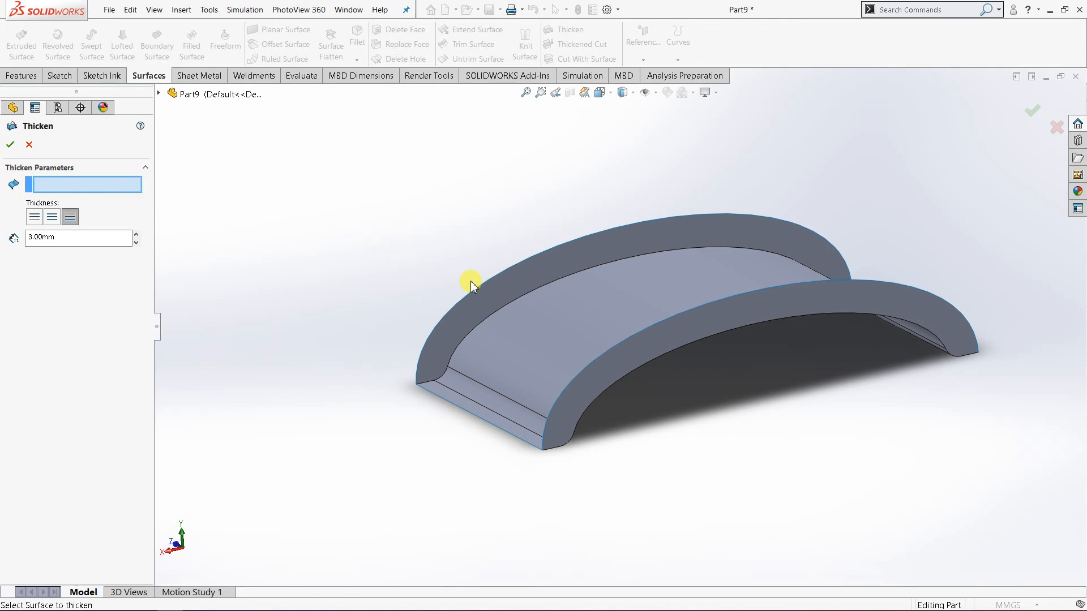
mouse_move(666, 409)
middle_mouse_down()
mouse_move(682, 408)
mouse_move(664, 407)
mouse_move(677, 421)
middle_mouse_up()
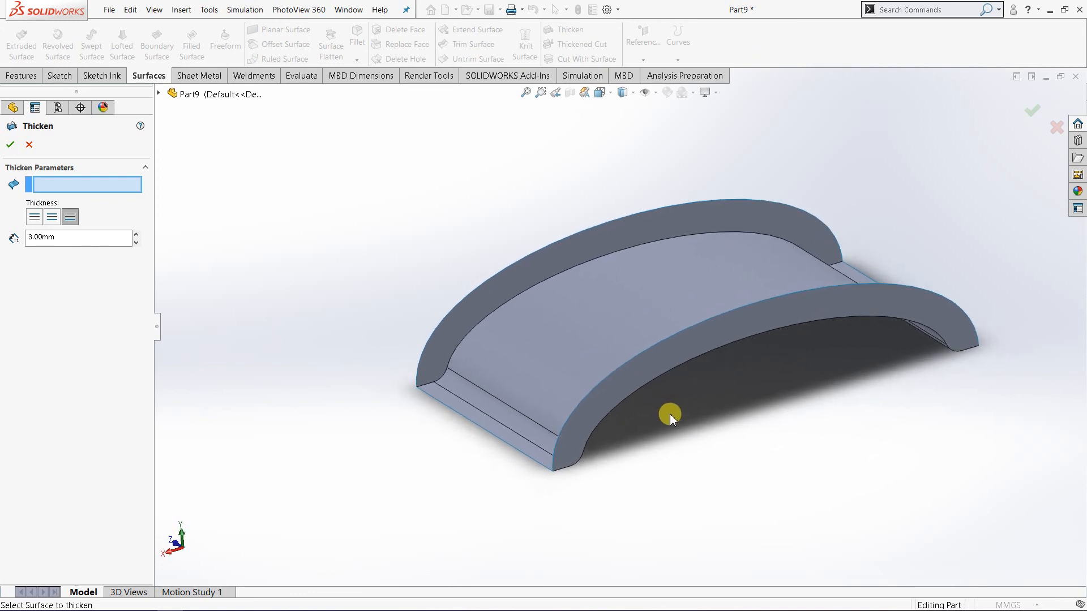
left_click(594, 334)
middle_click_drag(381, 473, 347, 439)
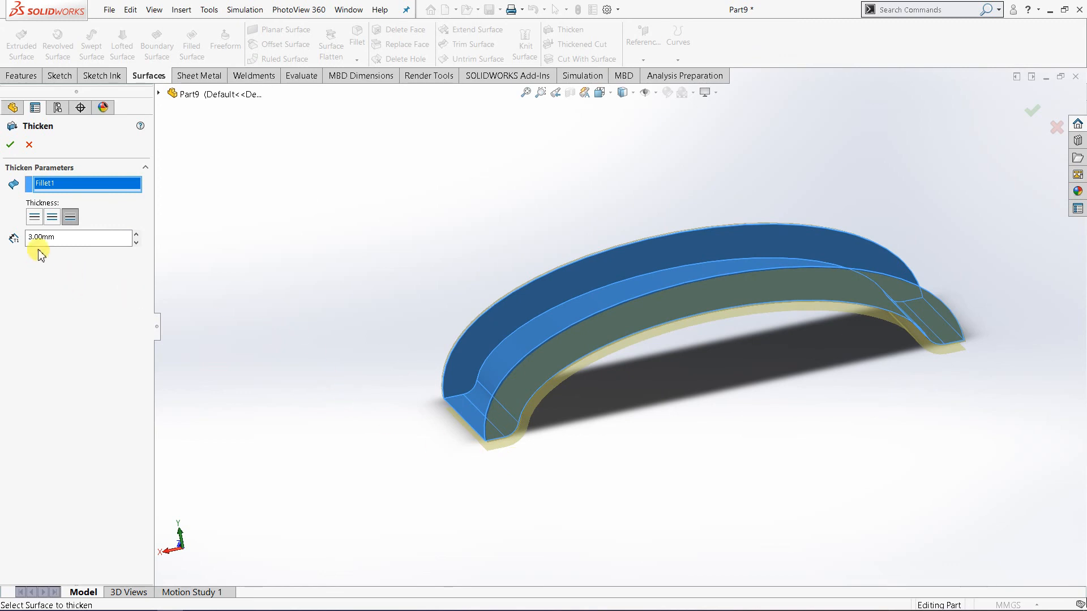
Change the Thicken thickness to 2 mm and create the solid.
left_click_drag(63, 238, 12, 238)
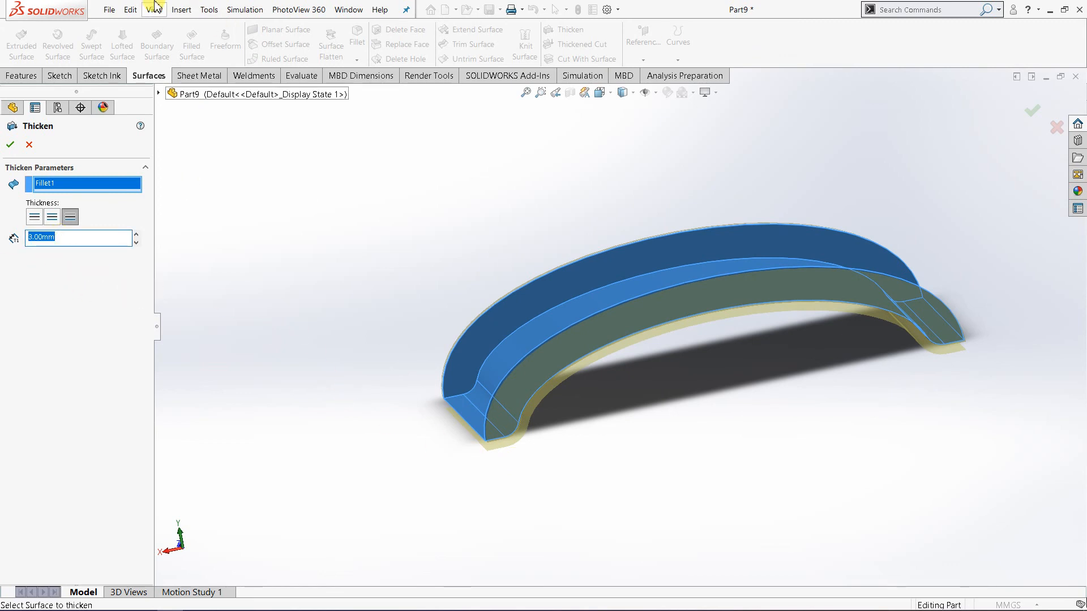
type("2")
left_click(209, 9)
mouse_move(380, 10)
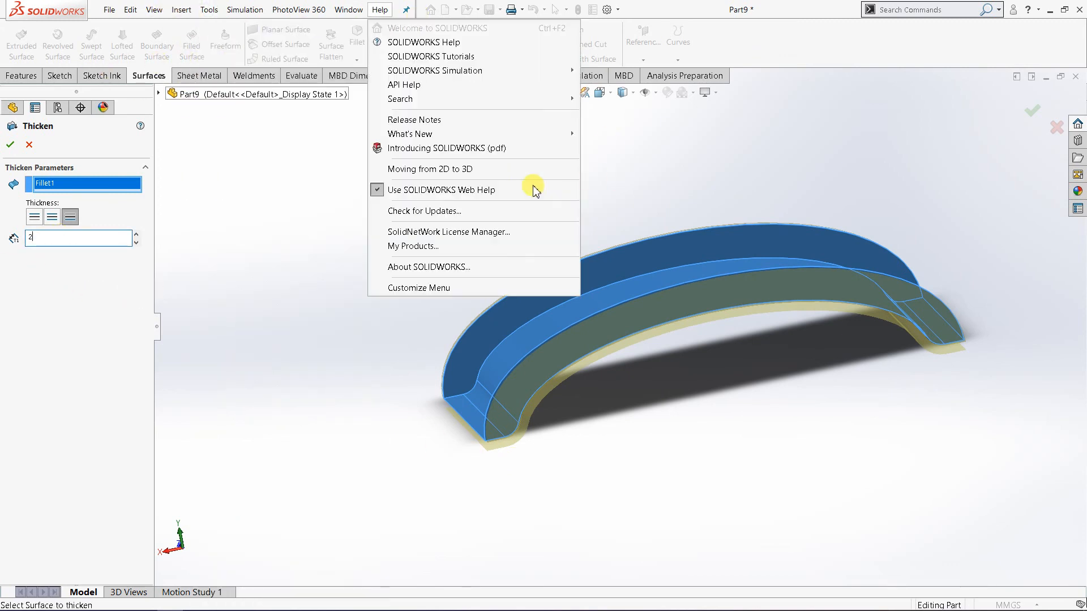
left_click(284, 340)
middle_click_drag(357, 332, 406, 351)
left_click(11, 146)
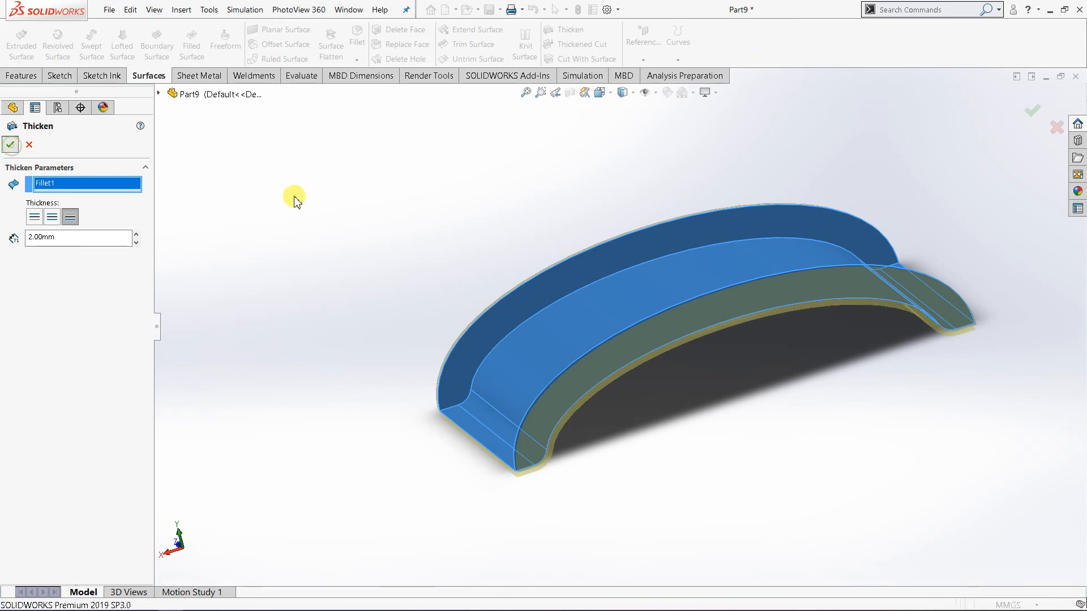
middle_click_drag(295, 199, 736, 351)
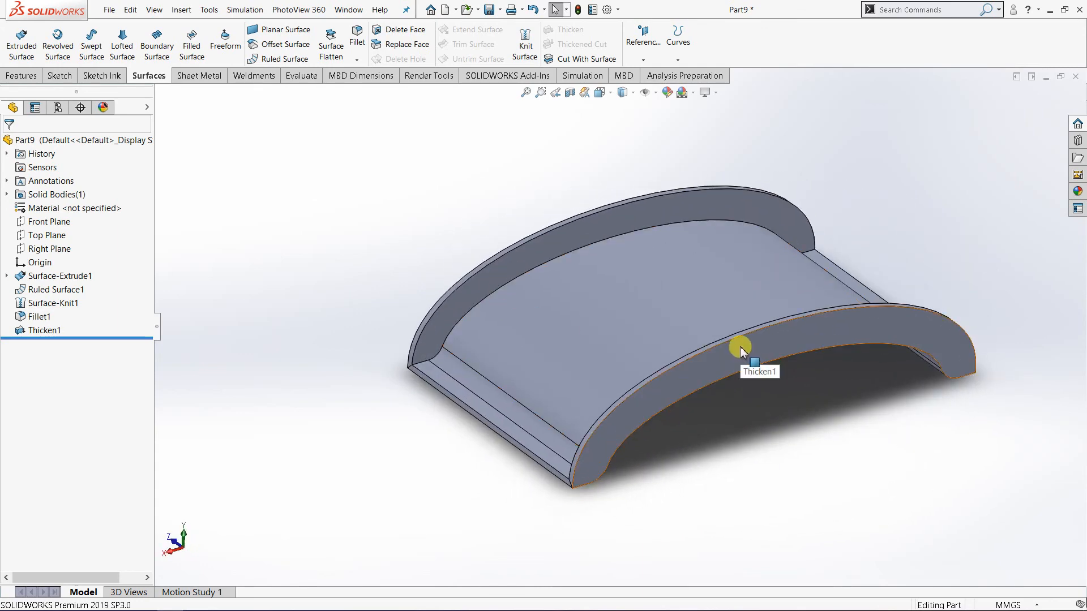
scroll(741, 348, "down", 2)
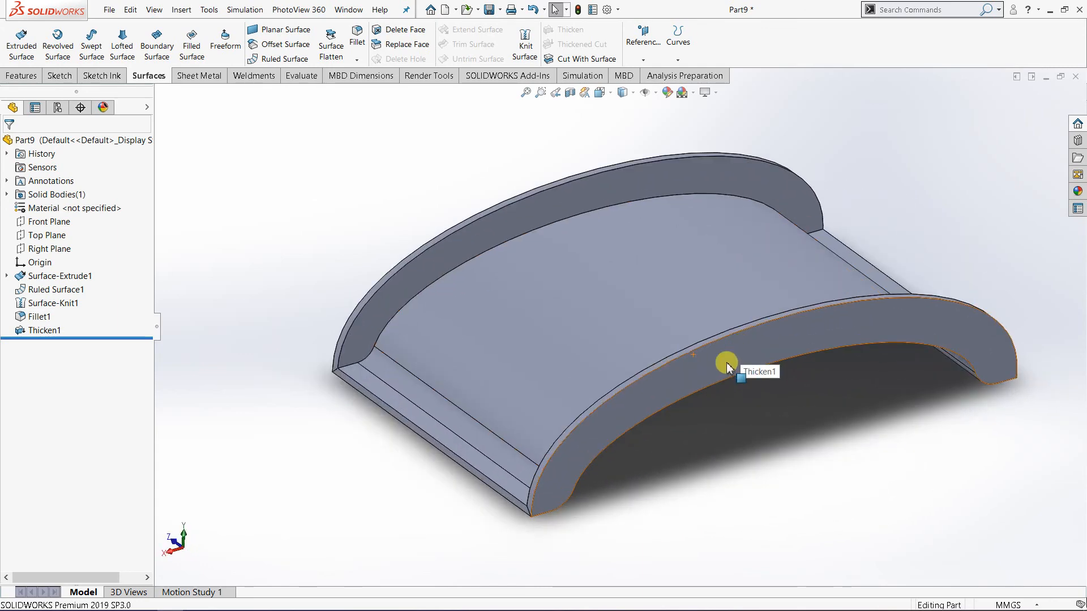